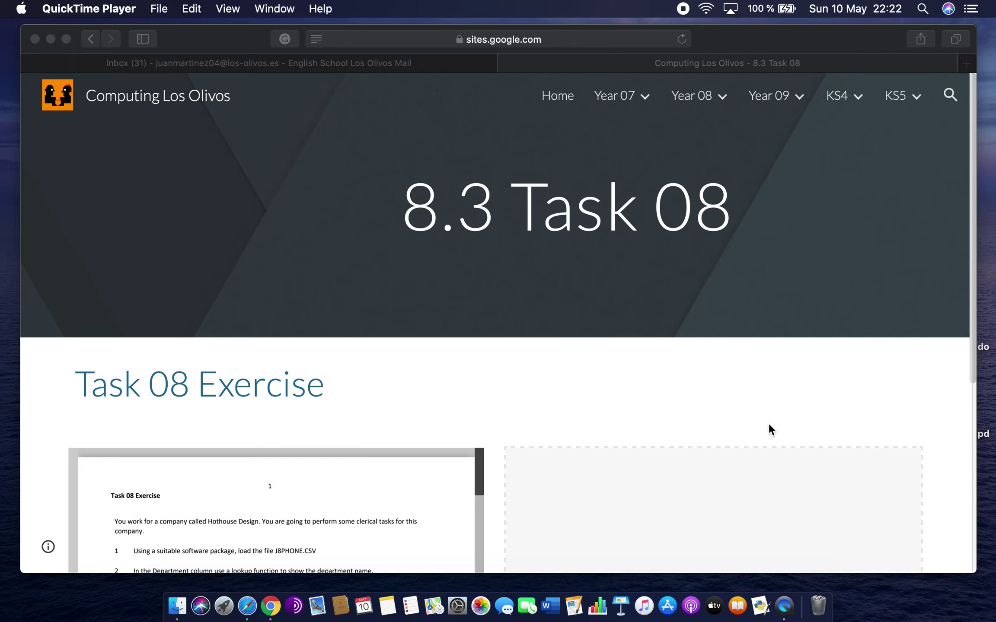
Step: Open the Task 08 Exercise PDF from the class page in its own tab and highlight the file name J8PHONE.CSV in instruction 1
scroll(769, 426, "down", 5)
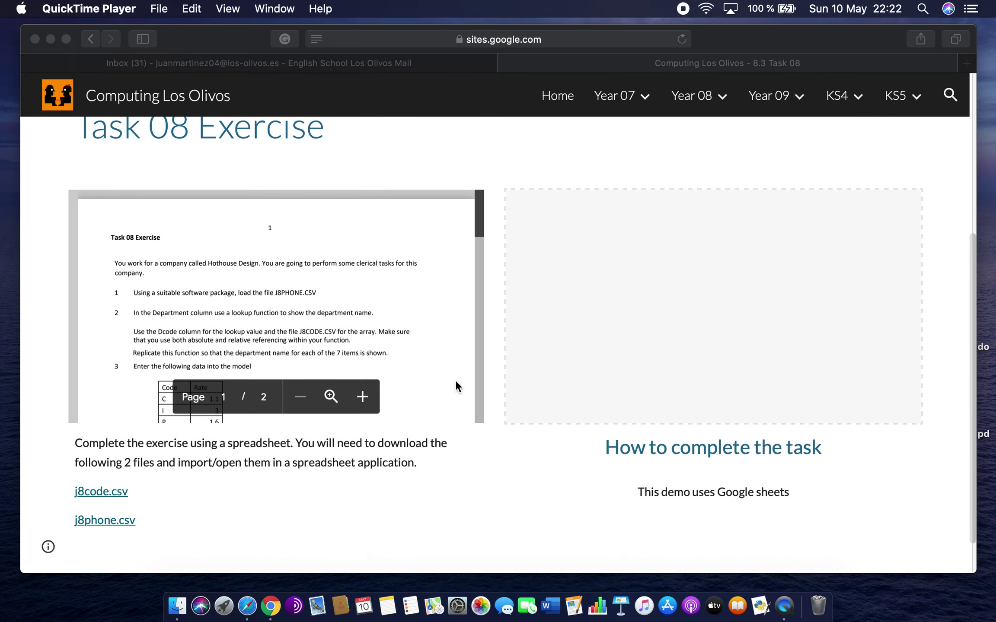
scroll(455, 379, "up", 5)
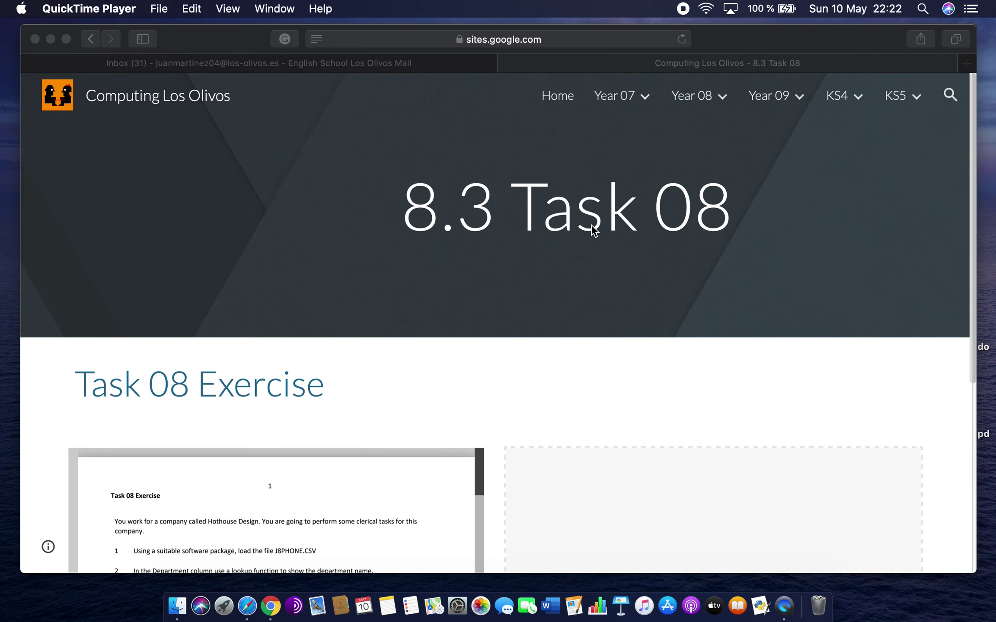
scroll(533, 332, "down", 7)
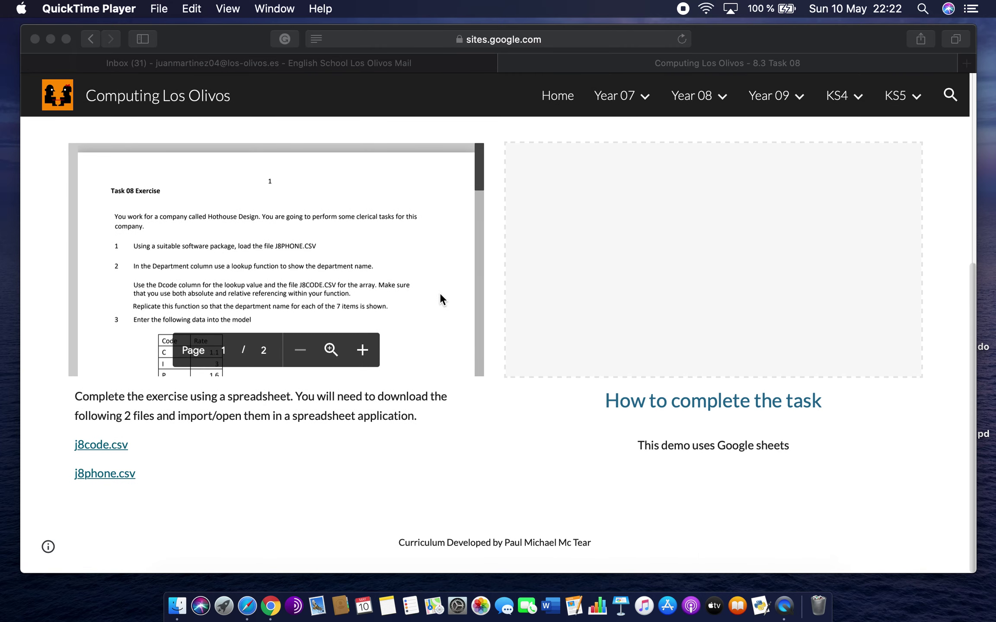
scroll(440, 292, "down", 3)
scroll(440, 293, "up", 5)
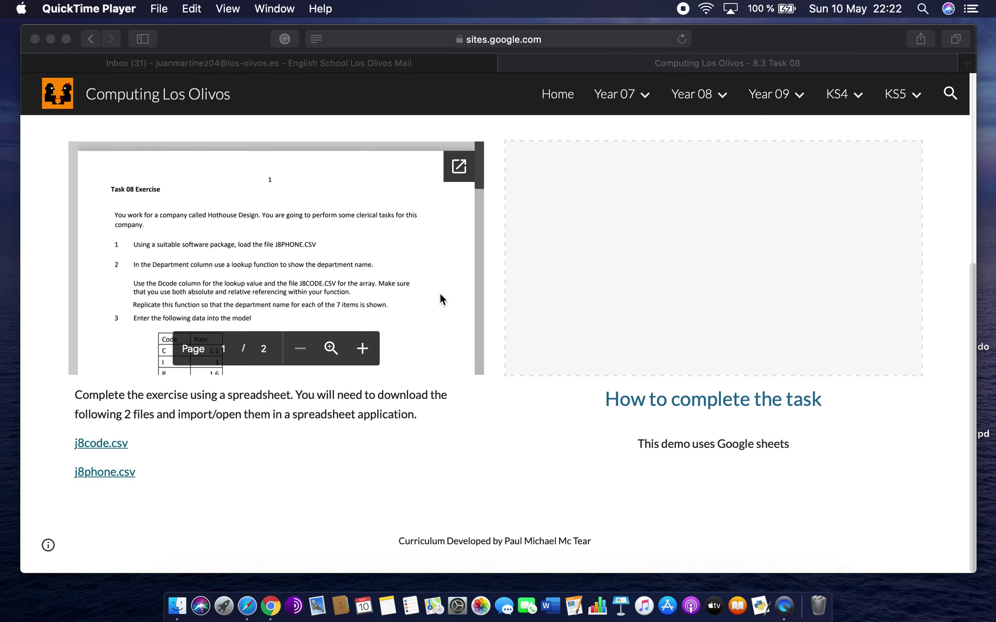
scroll(366, 276, "down", 3)
scroll(365, 280, "up", 3)
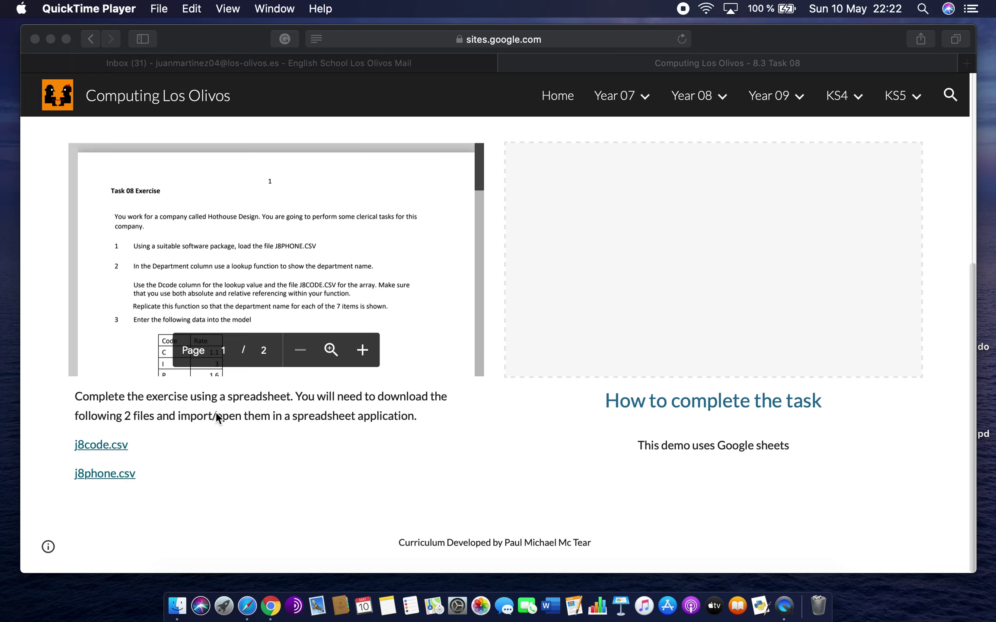
left_click(398, 178)
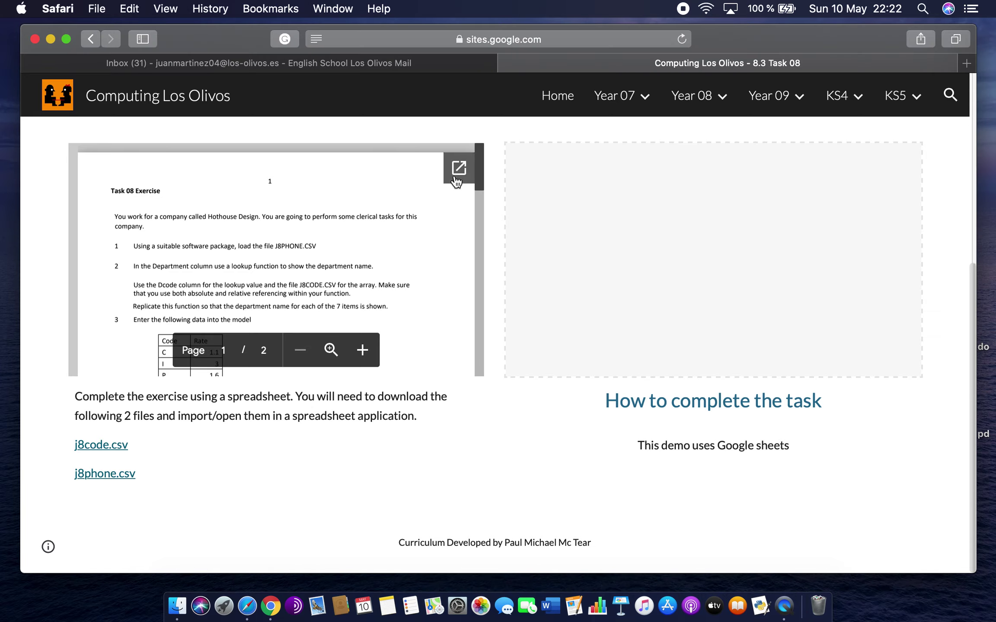
left_click(457, 170)
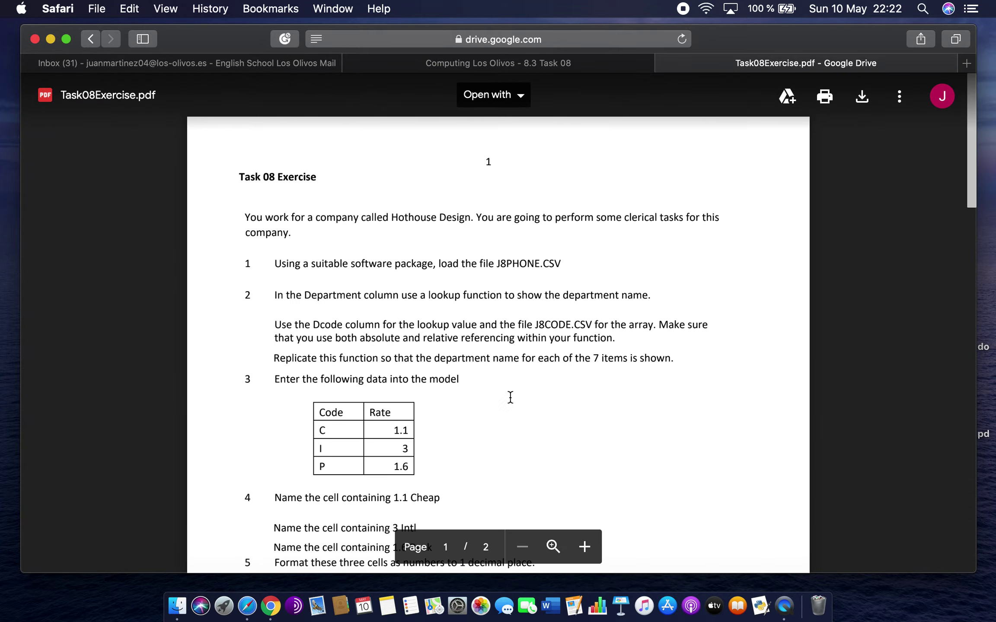
left_click_drag(293, 264, 591, 264)
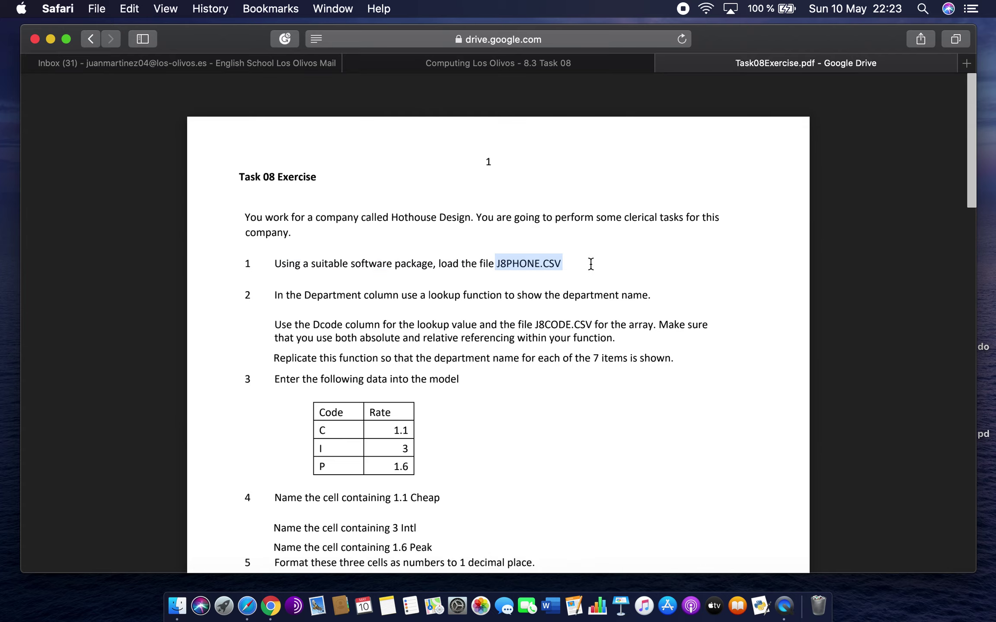
Step: Return to the 8.3 Task 08 class page and open the linked file j8phone.csv
left_click(498, 64)
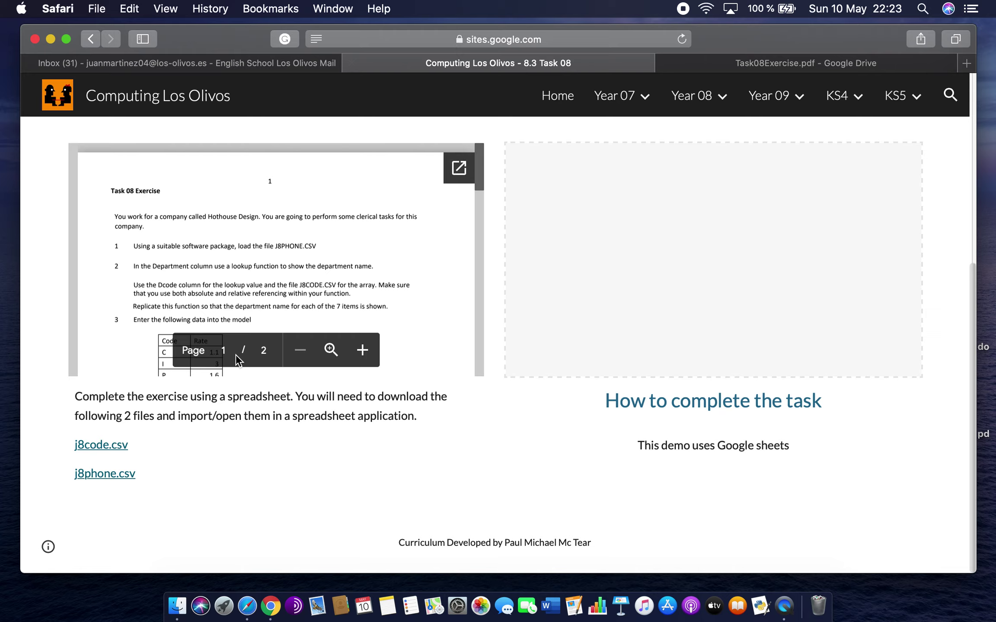
left_click(111, 477)
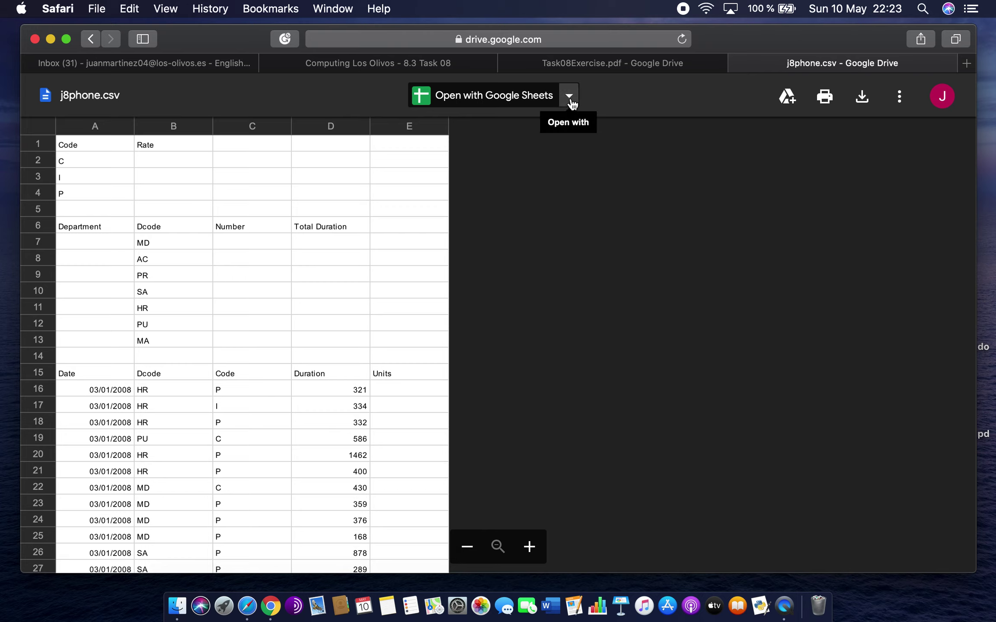
Step: Try to open j8phone.csv directly with Google Sheets from the Drive preview, and close the resulting tab
left_click(571, 101)
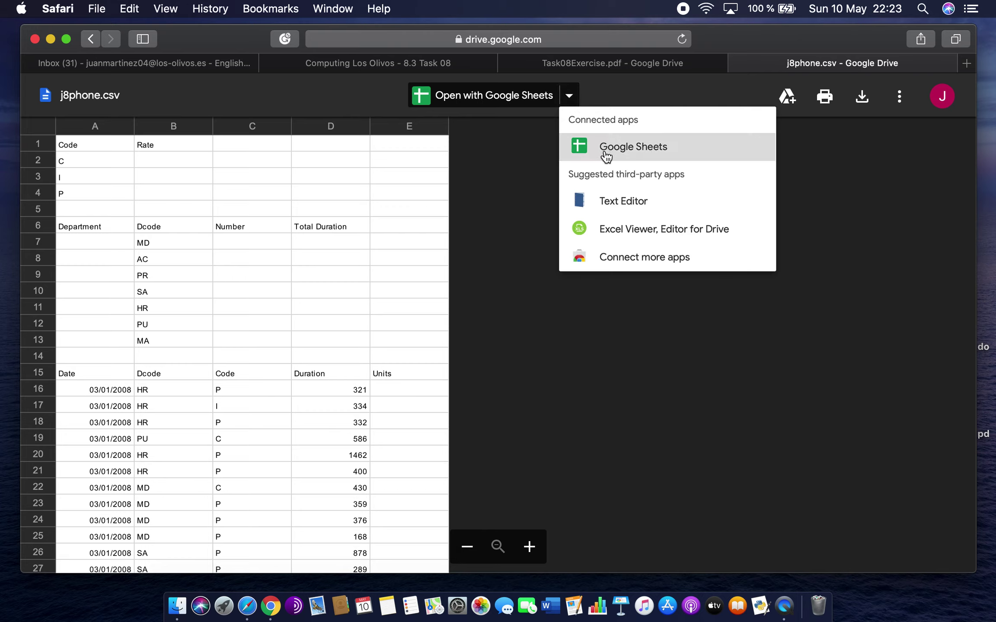
left_click(616, 86)
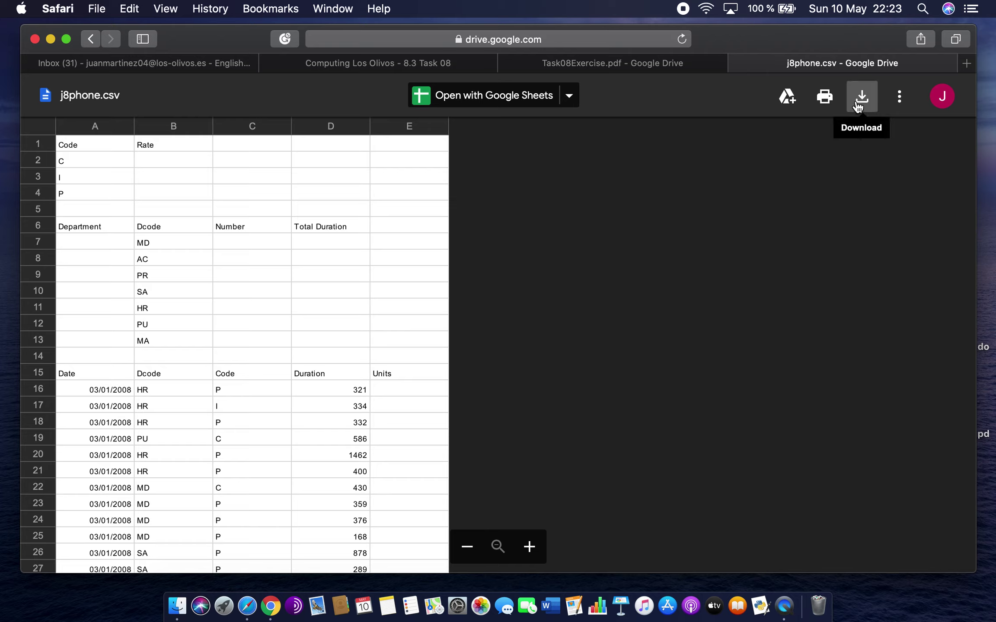
left_click(569, 95)
left_click(619, 156)
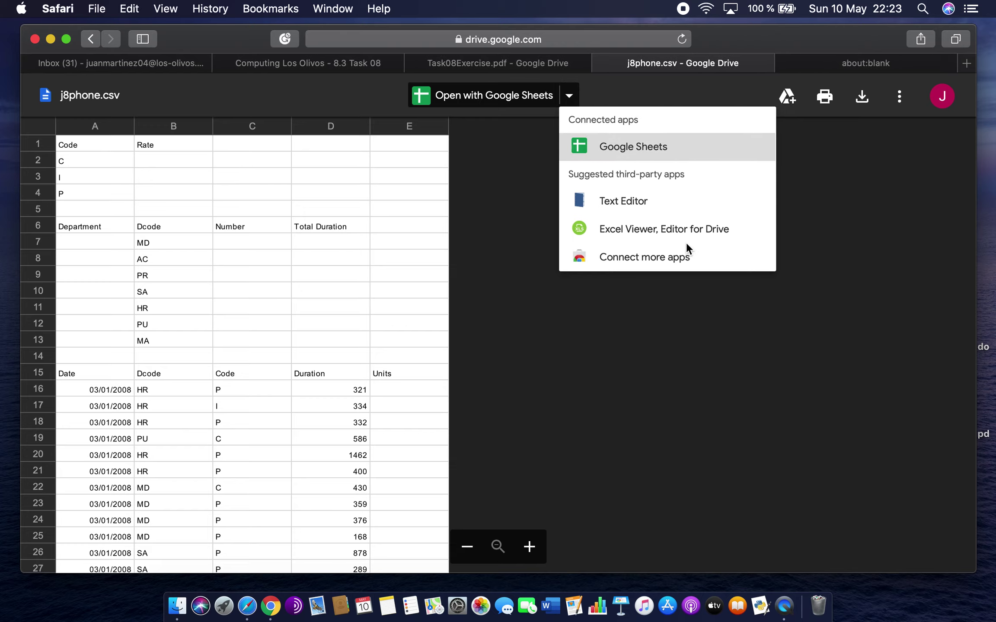
left_click(860, 65)
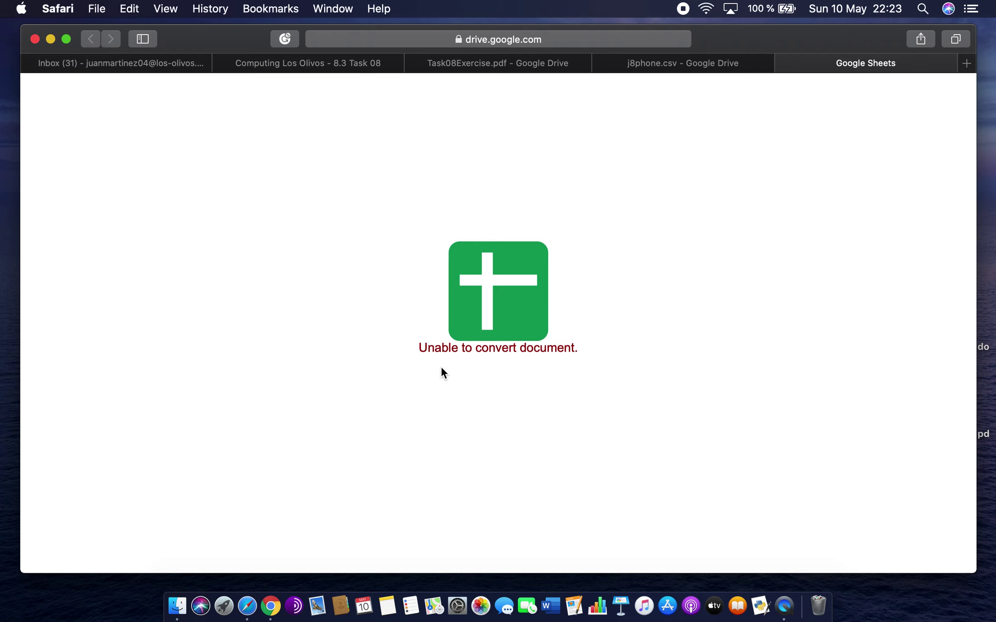
left_click_drag(428, 348, 589, 351)
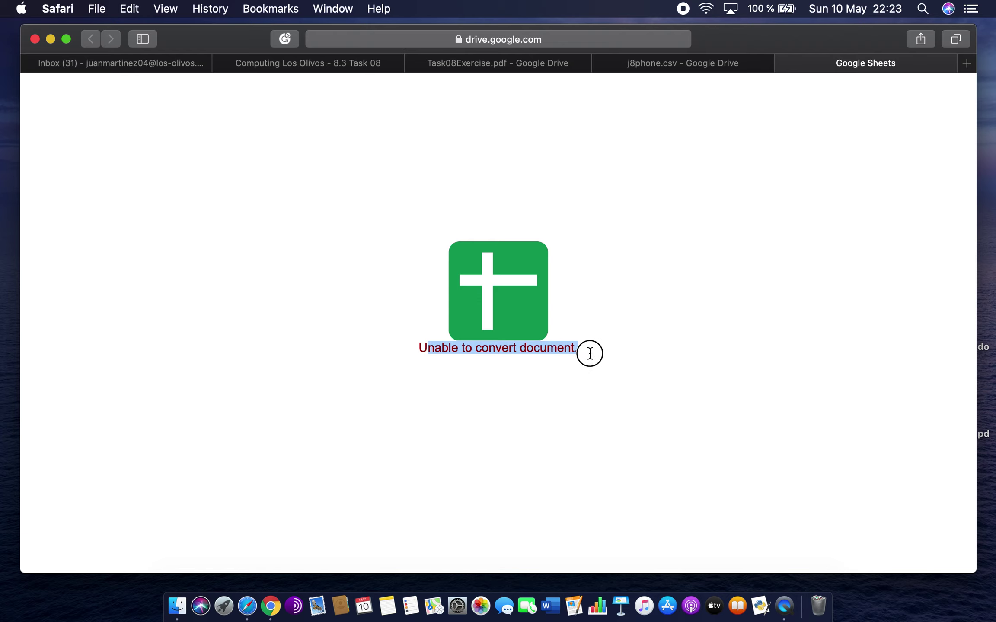
left_click(784, 64)
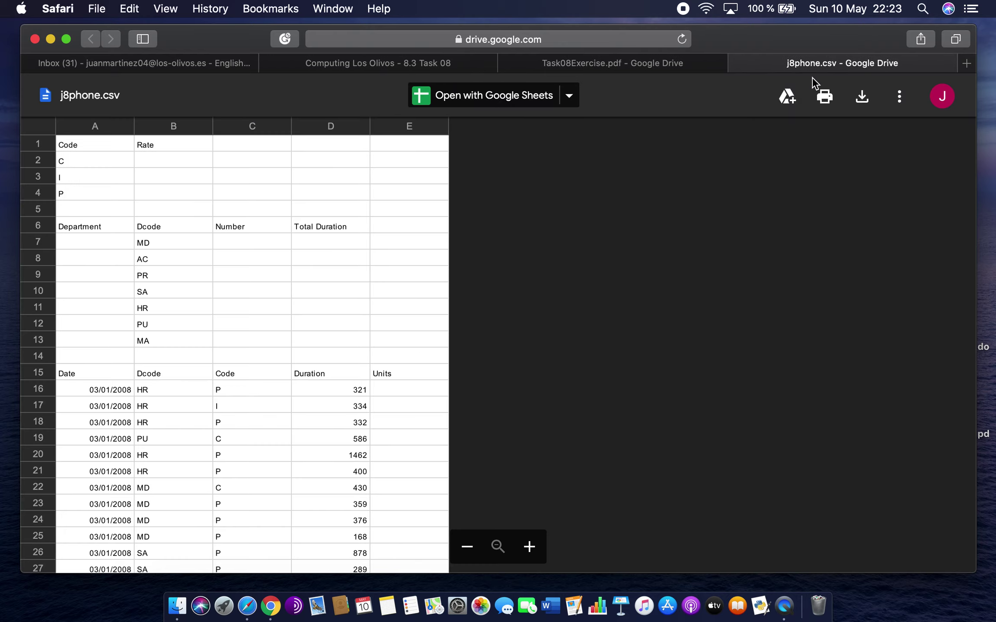
Step: Download j8phone.csv, allowing downloads from the site, and close its preview tab
left_click(863, 97)
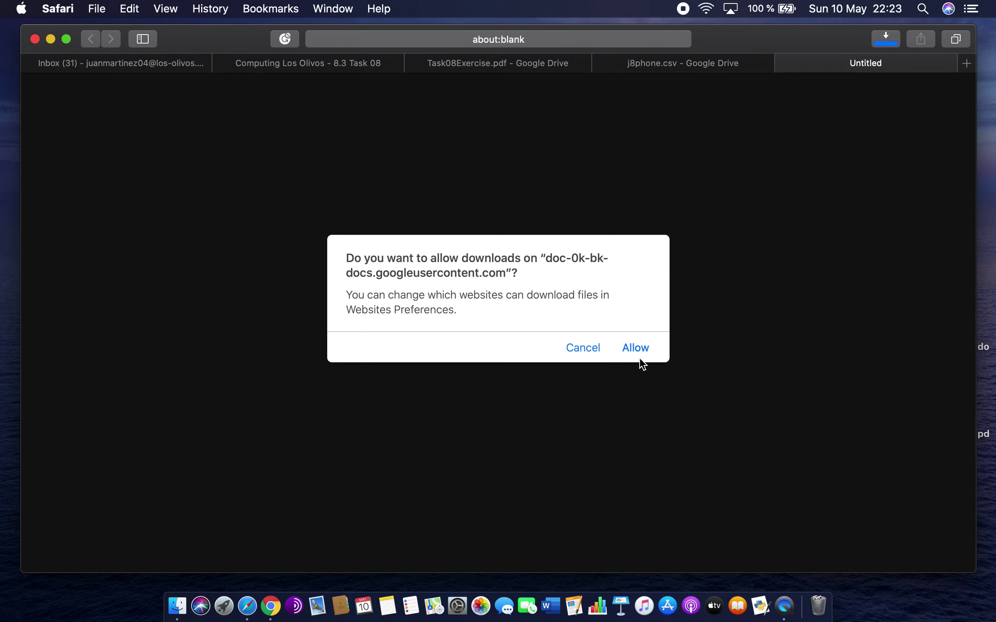
left_click(638, 350)
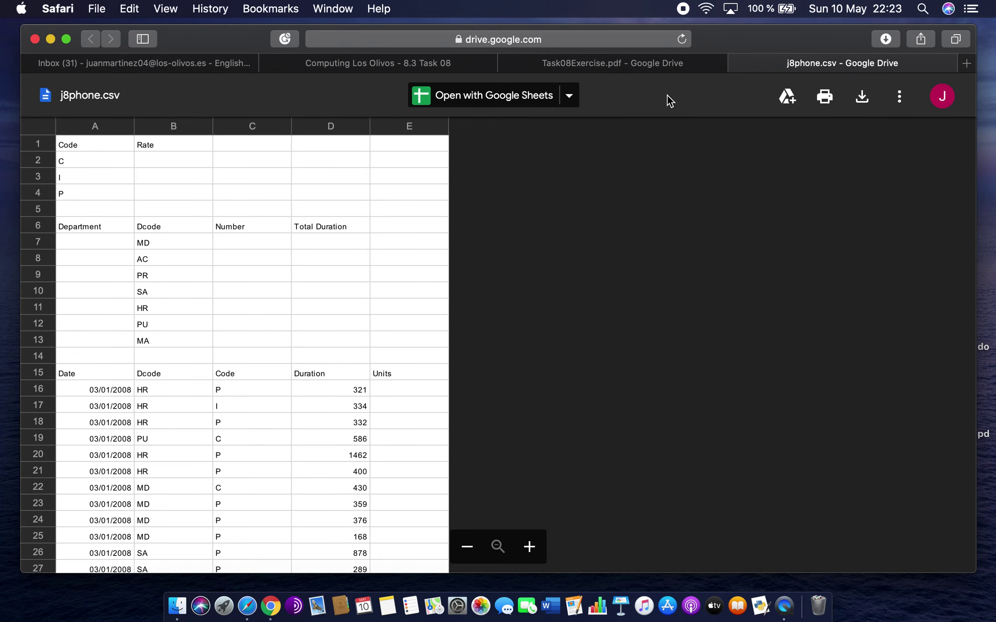
left_click(737, 63)
Step: Open j8code.csv from the class page and download it, then close its preview and the class page tab
left_click(528, 64)
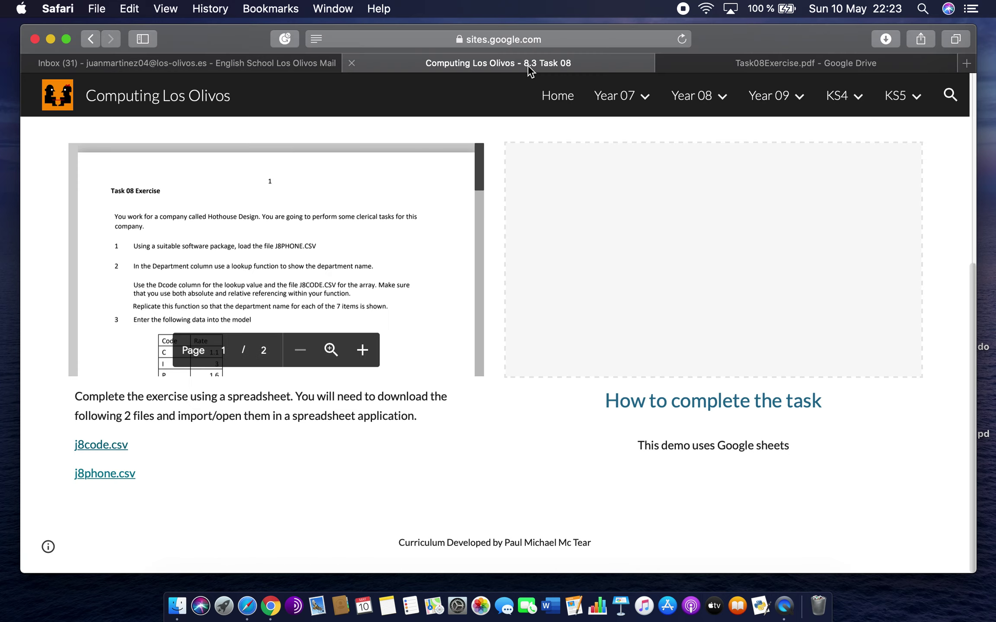
left_click(109, 450)
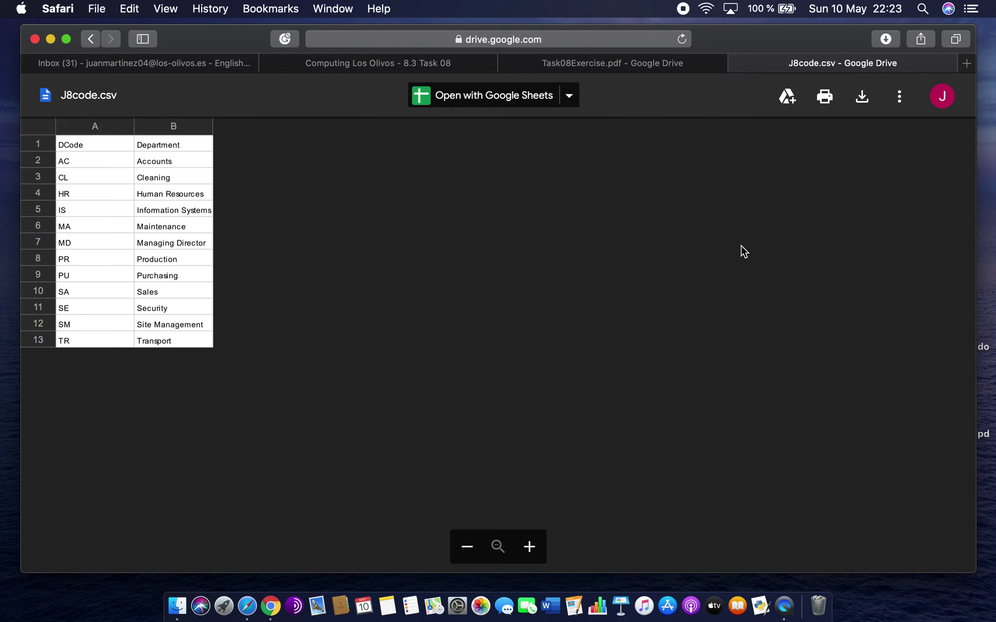
left_click(860, 97)
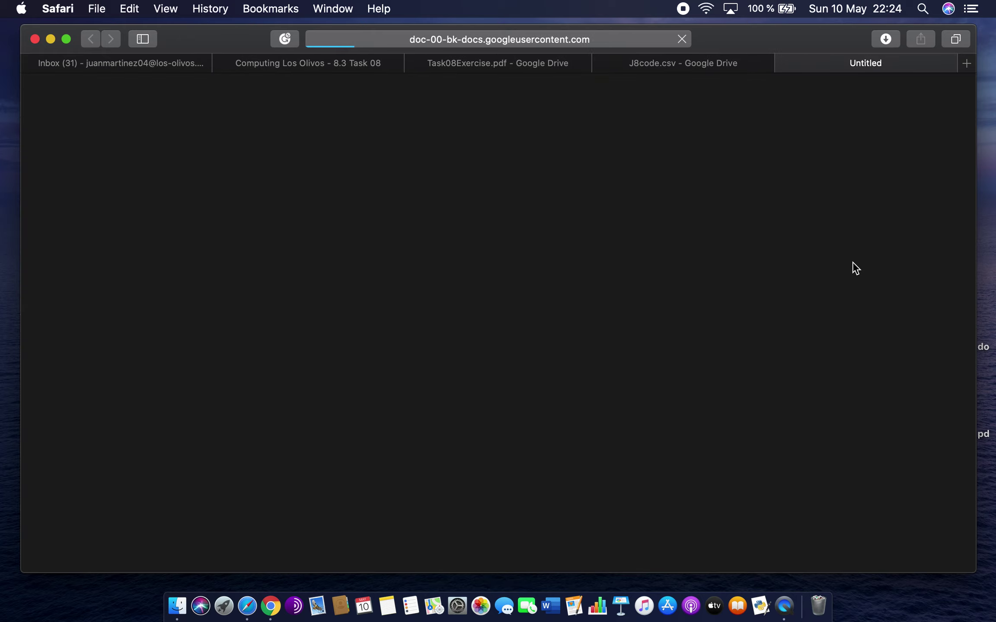
left_click(649, 346)
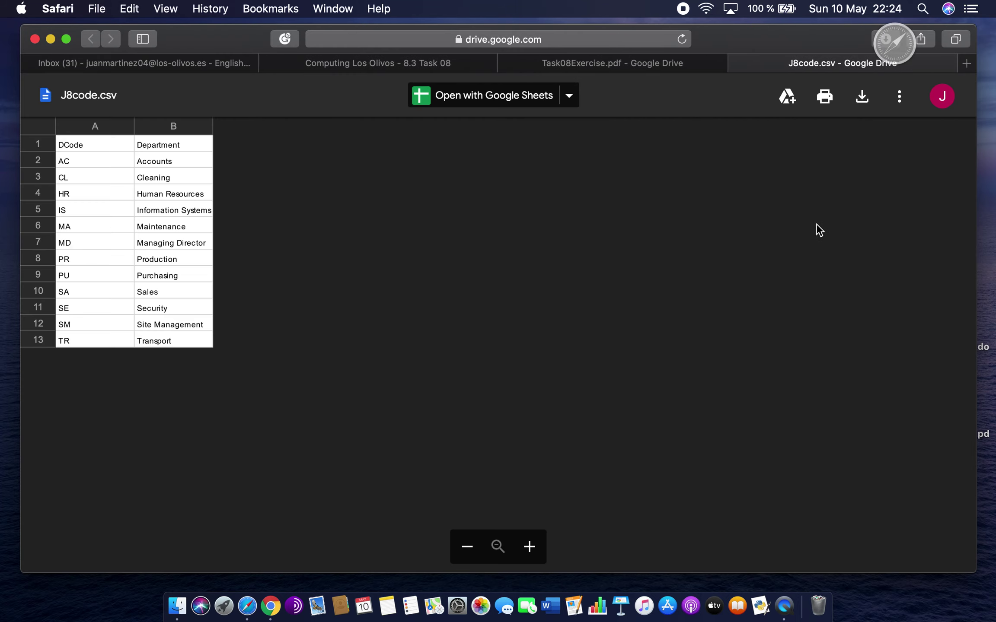
left_click(737, 63)
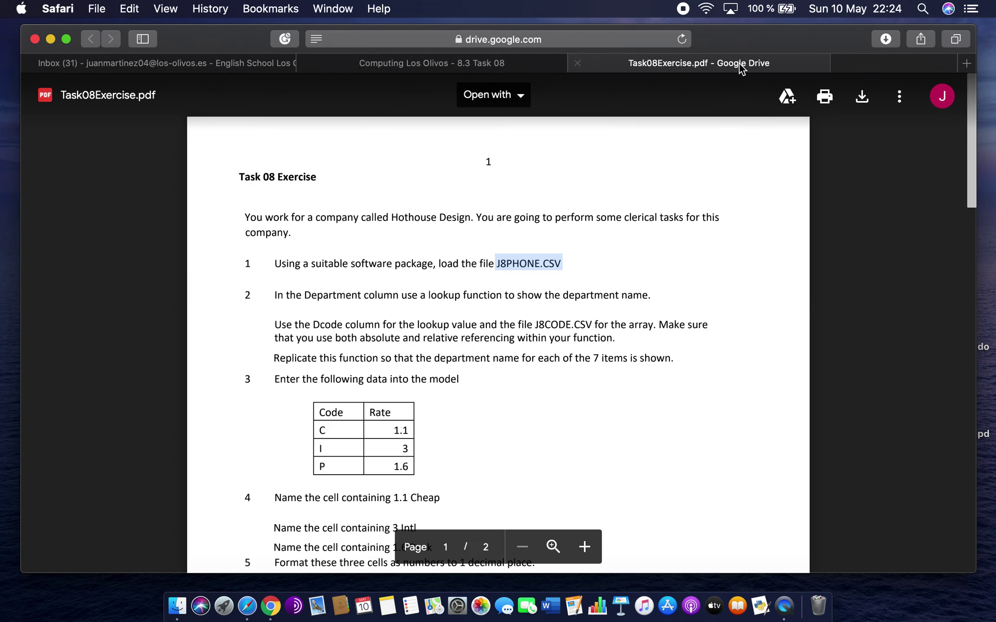
left_click(595, 66)
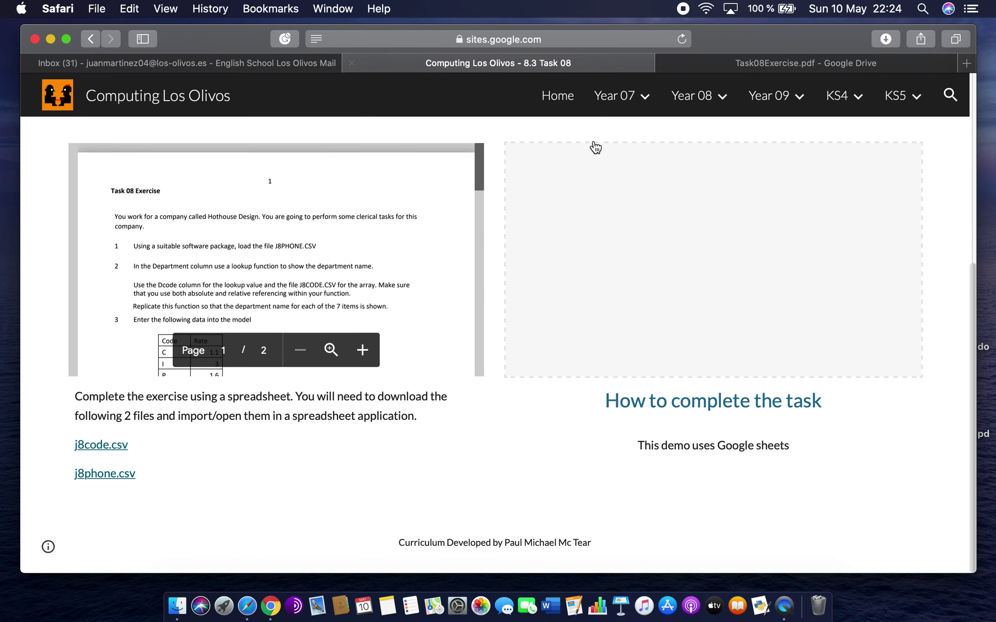
left_click(353, 63)
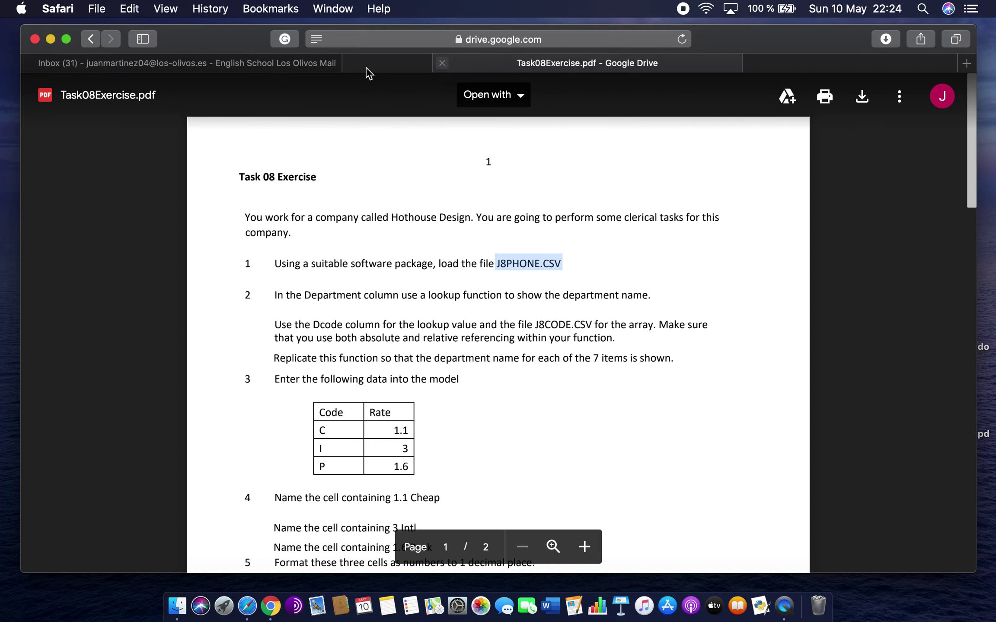
Step: Open Google Sheets from Gmail's app launcher, close the empty Favourites tab, and create a blank spreadsheet
left_click(965, 63)
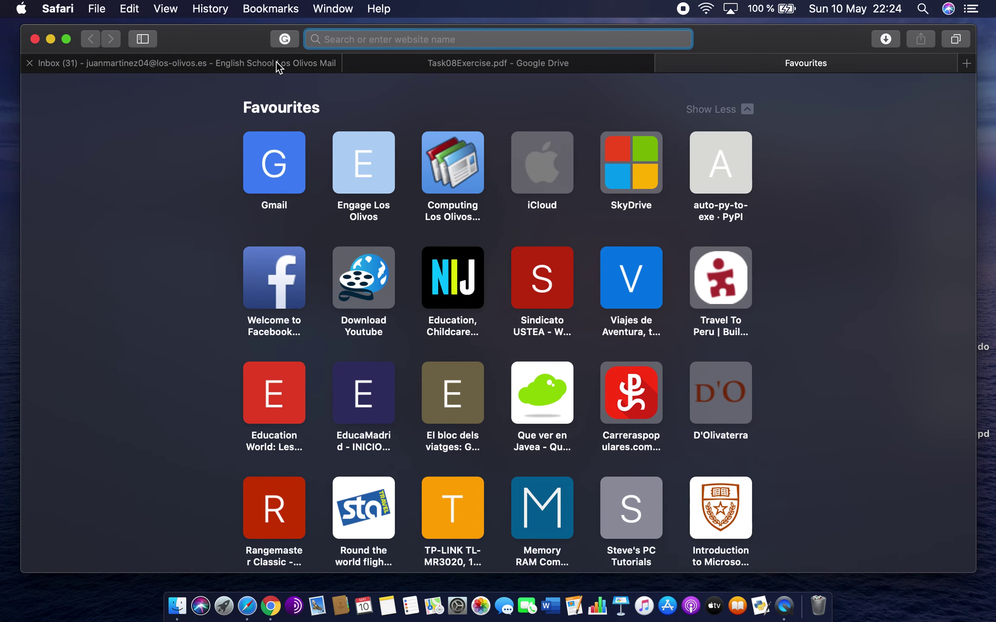
left_click(279, 65)
left_click(834, 98)
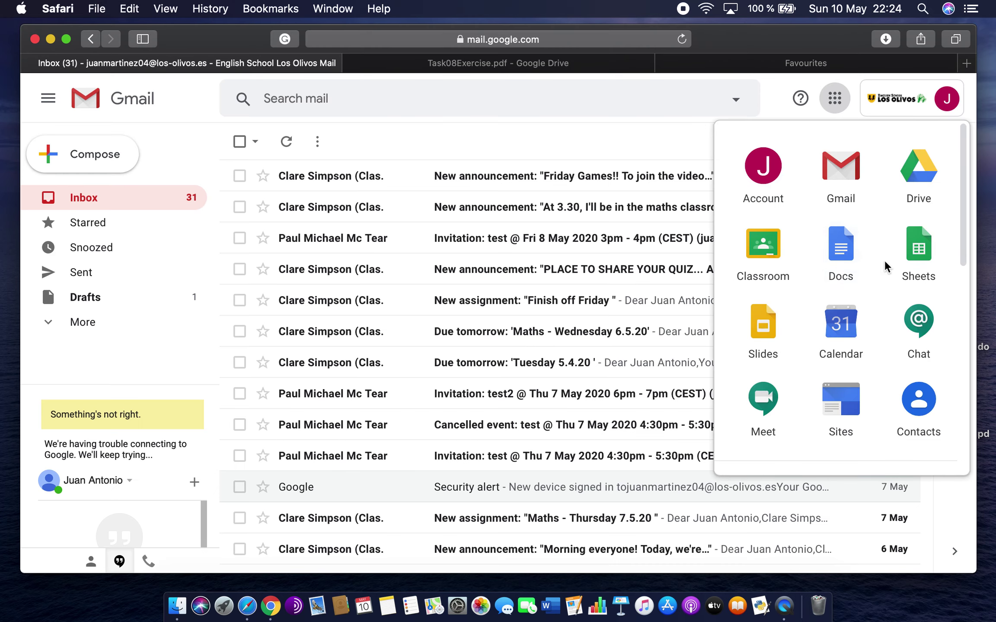
left_click(911, 247)
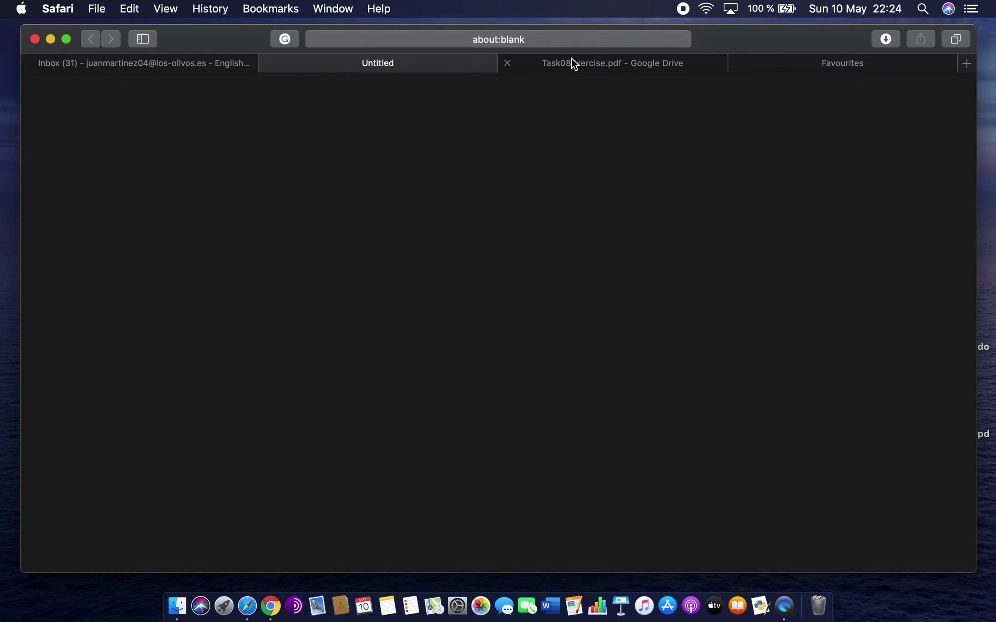
left_click(571, 59)
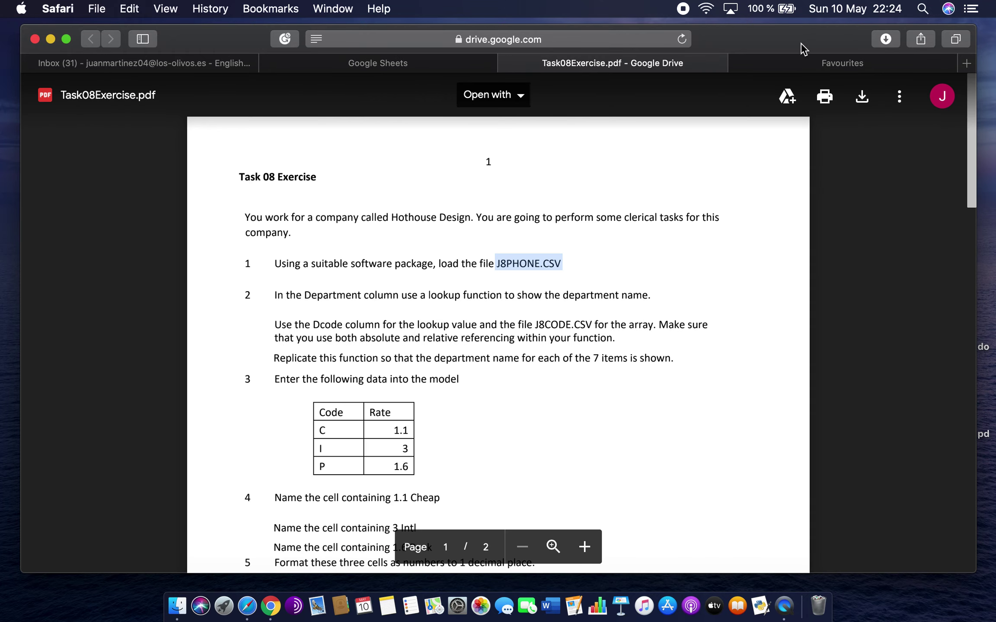
left_click(815, 65)
left_click(739, 65)
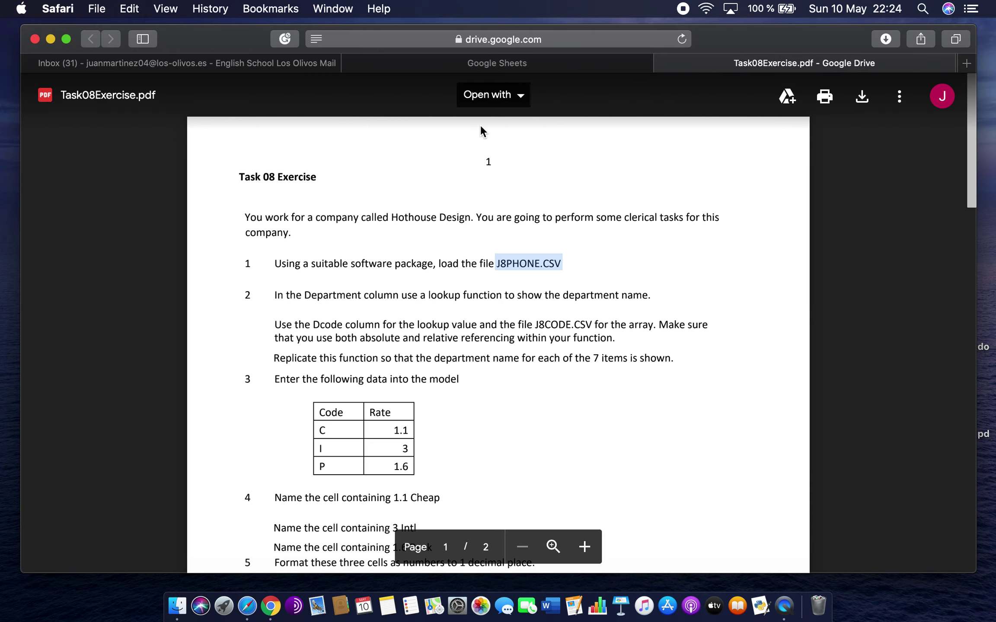
left_click(480, 68)
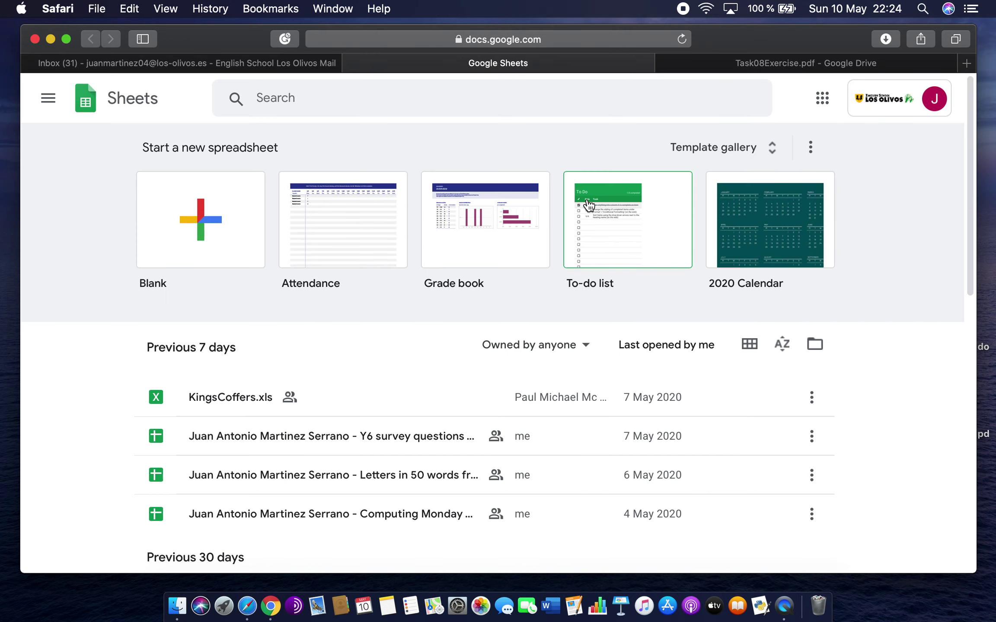
left_click(214, 227)
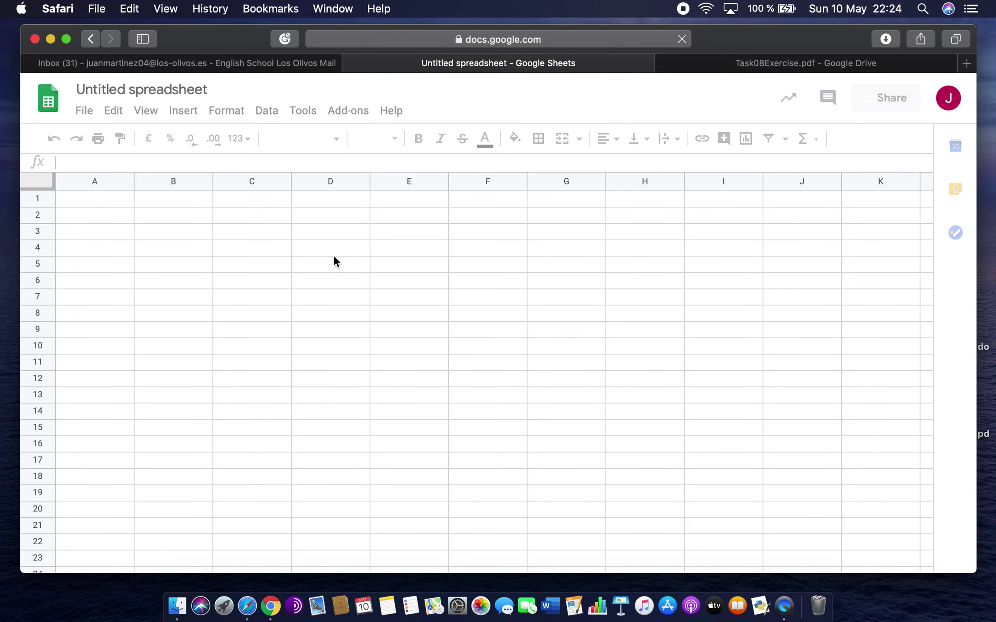
Step: Import j8phone.csv from the Downloads folder, replacing the spreadsheet, with the separator detected automatically and text converted to numbers, dates and formulas
left_click(85, 113)
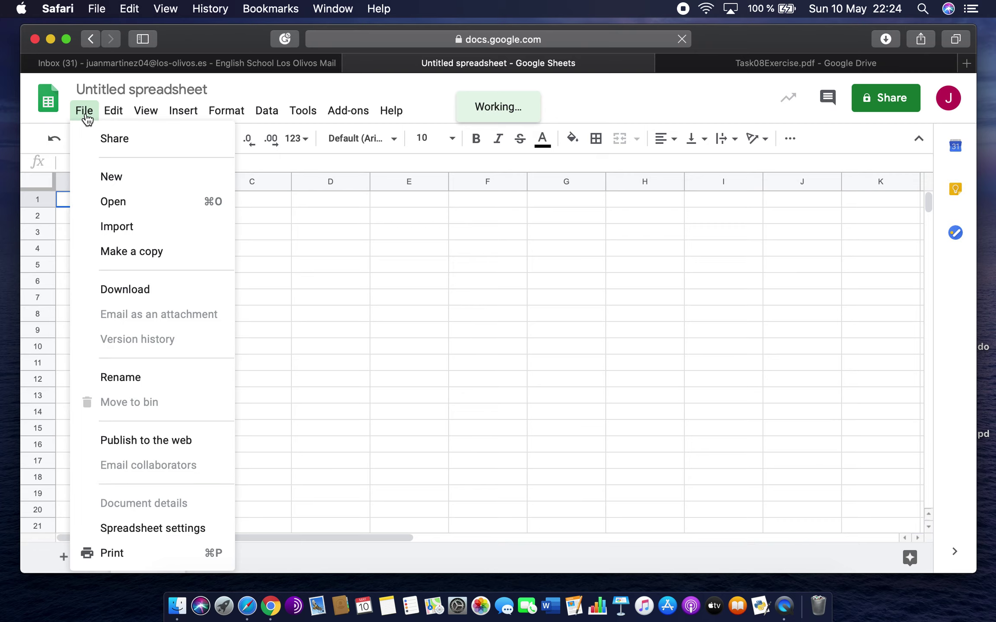
left_click(128, 227)
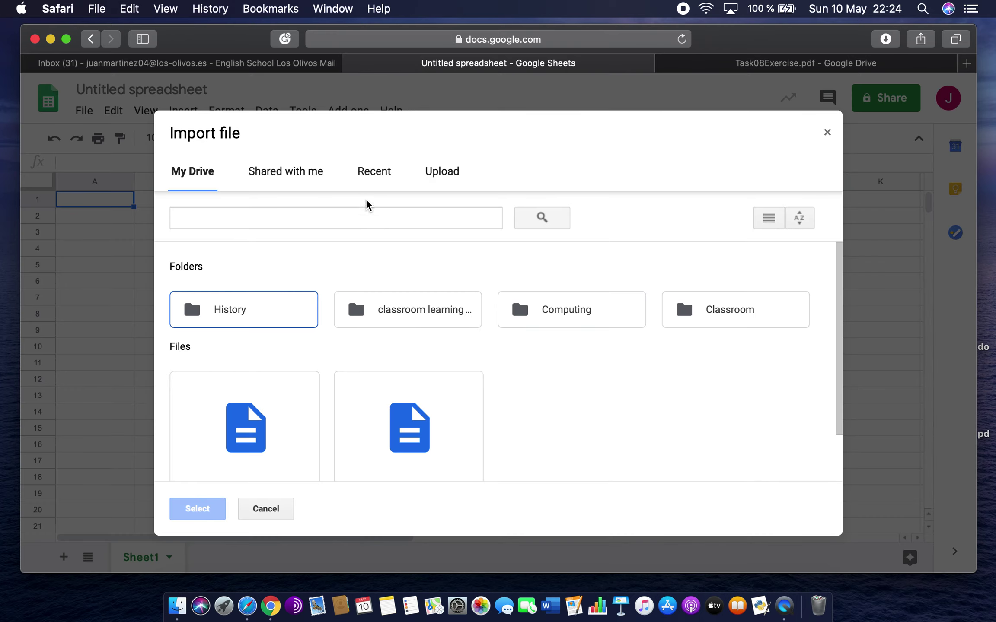
left_click(443, 175)
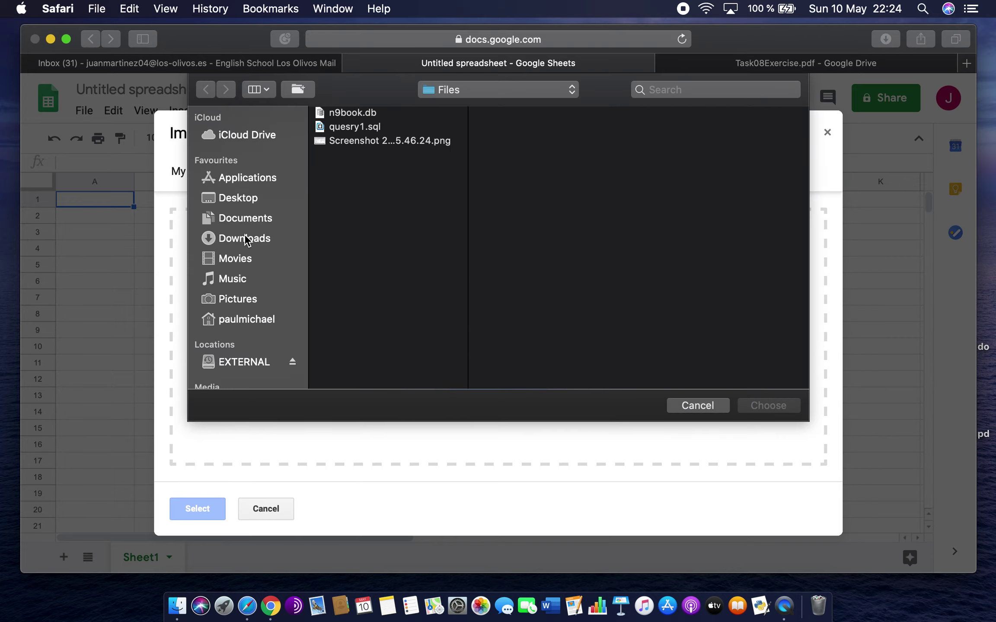
left_click(245, 239)
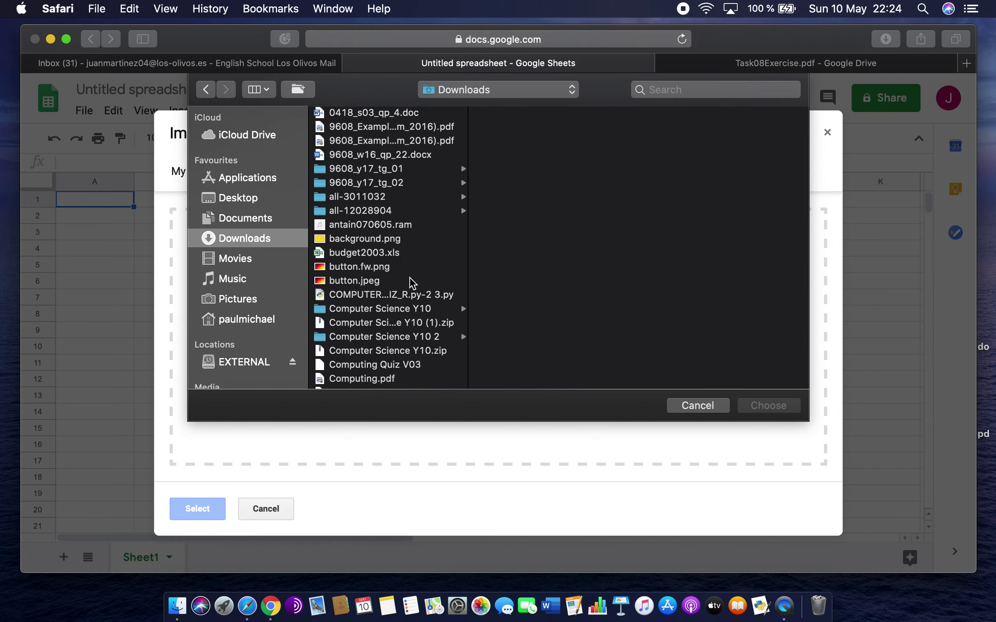
scroll(411, 283, "down", 15)
scroll(411, 283, "down", 10)
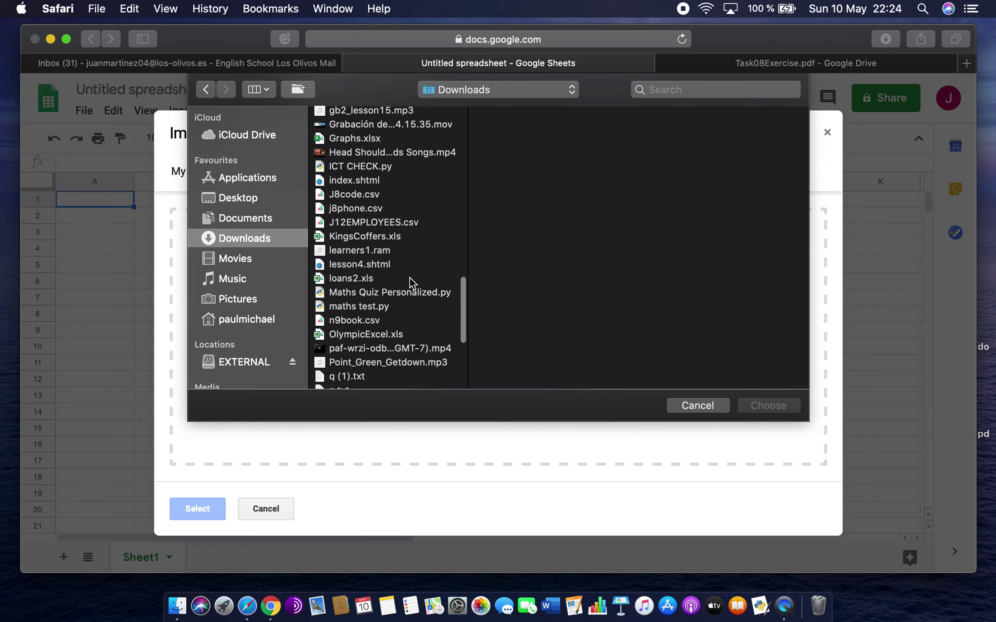
left_click(360, 208)
left_click(776, 409)
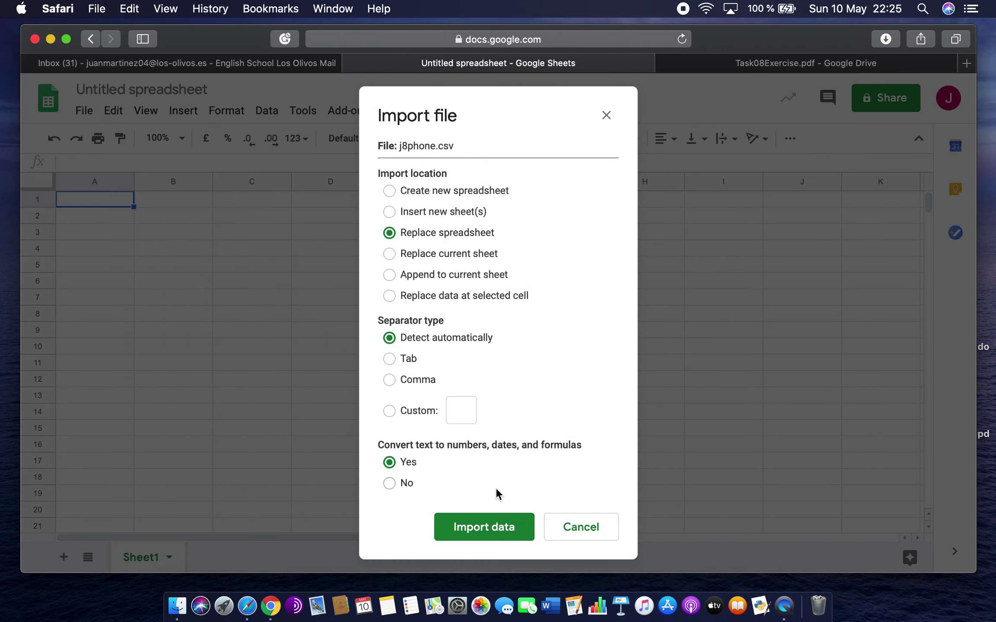
left_click(499, 528)
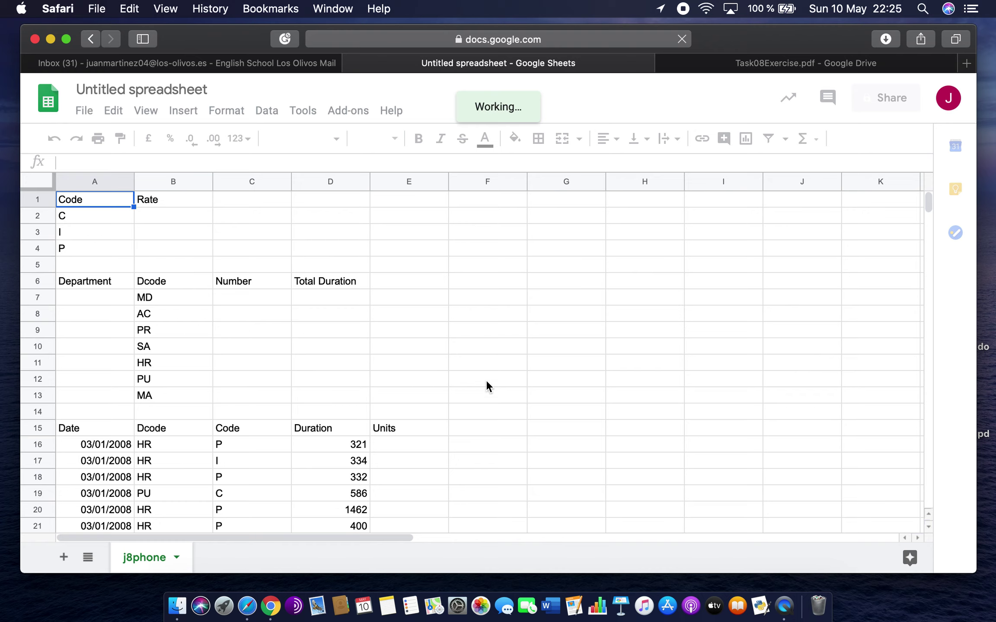
scroll(487, 382, "down", 4)
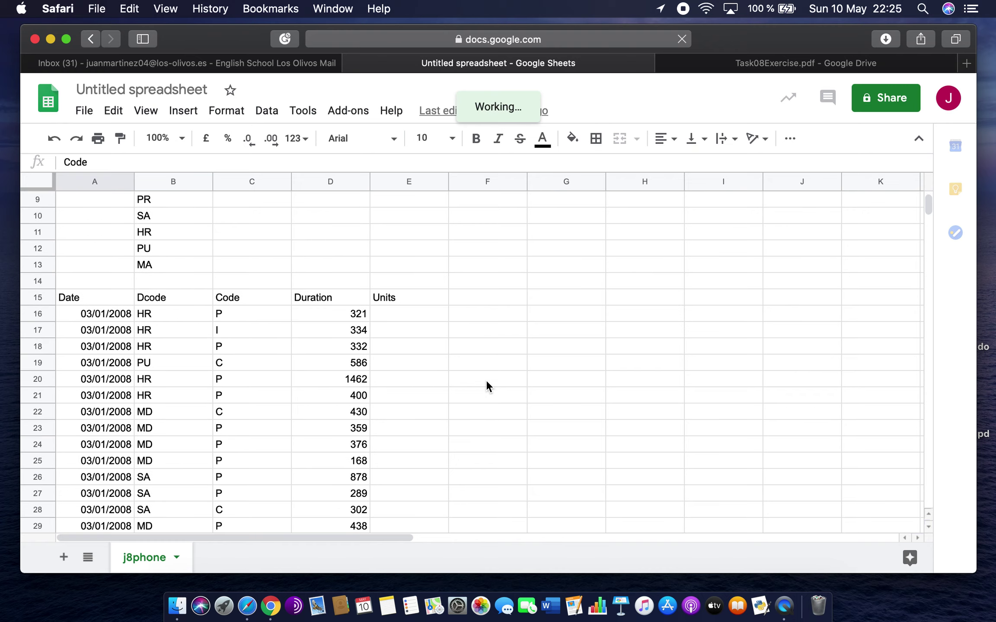
scroll(486, 380, "up", 4)
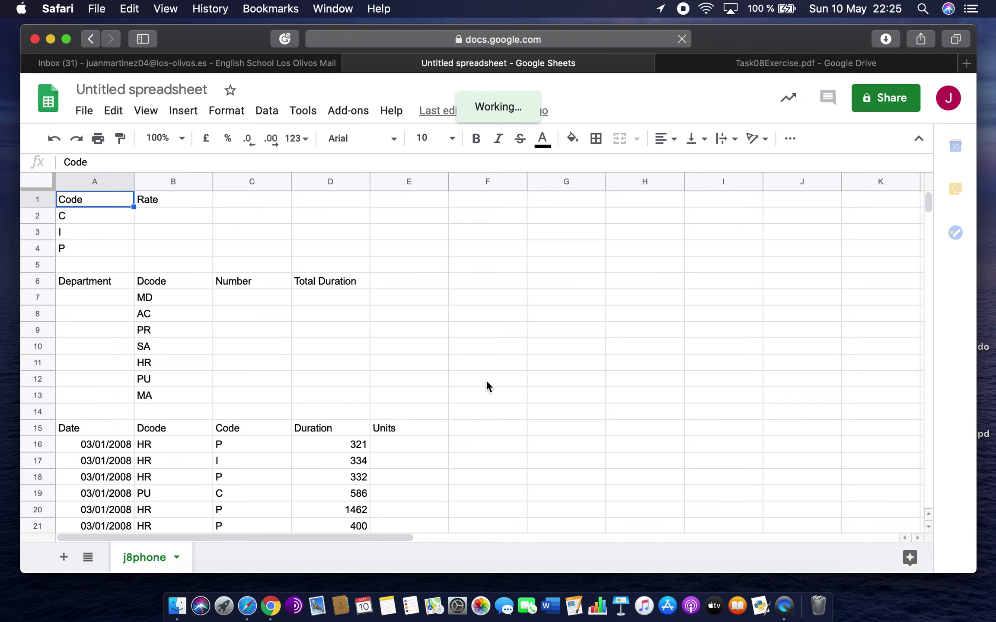
Step: Import J8code.csv from the Downloads folder into the same spreadsheet as a new sheet
left_click(84, 111)
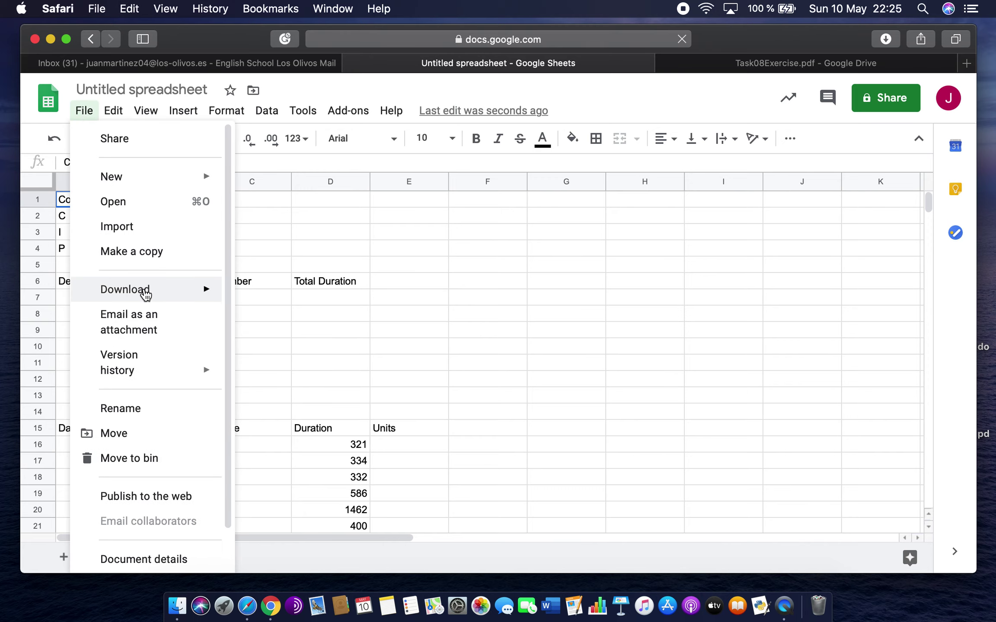
left_click(158, 231)
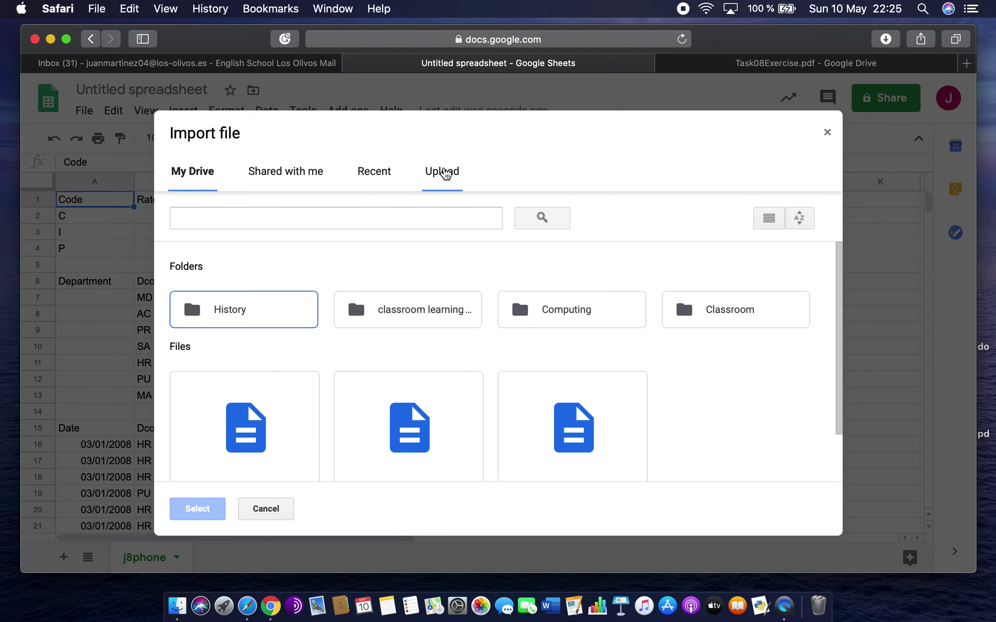
left_click(442, 173)
left_click(484, 363)
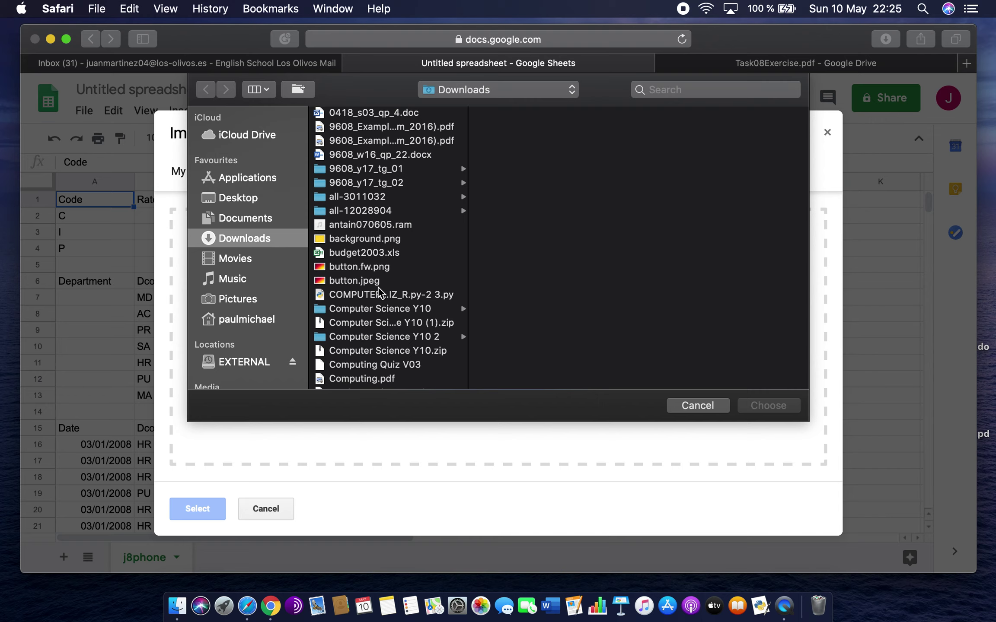
scroll(382, 289, "down", 10)
scroll(380, 294, "down", 15)
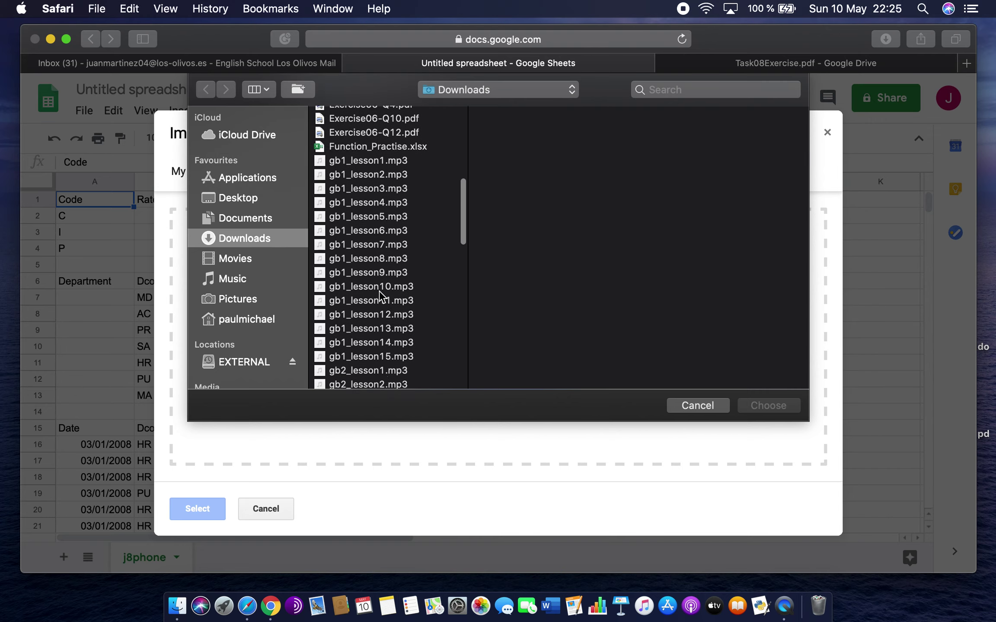
scroll(380, 295, "down", 4)
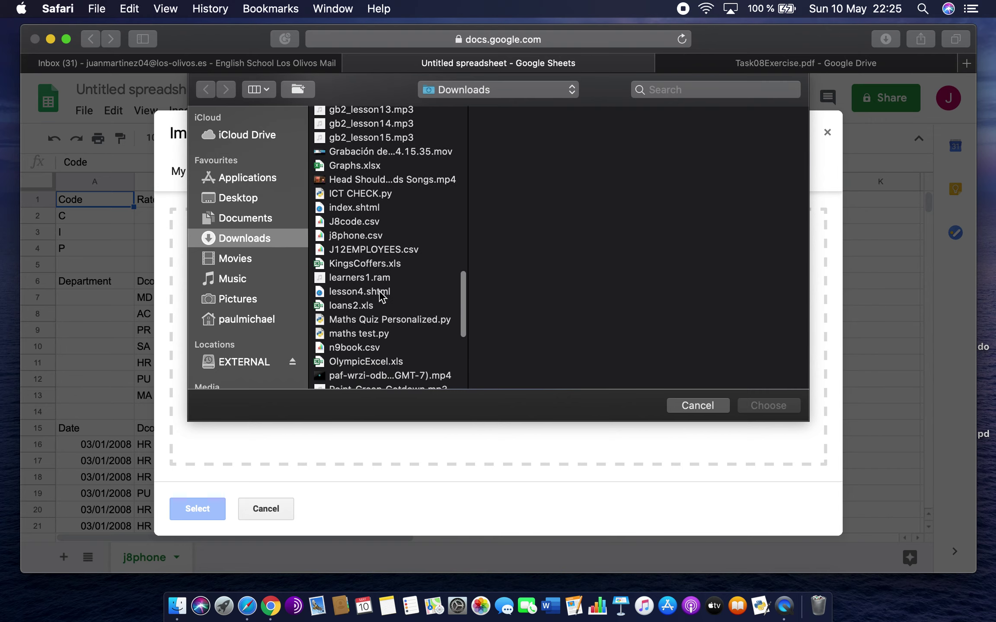
scroll(389, 283, "down", 1)
scroll(386, 285, "down", 8)
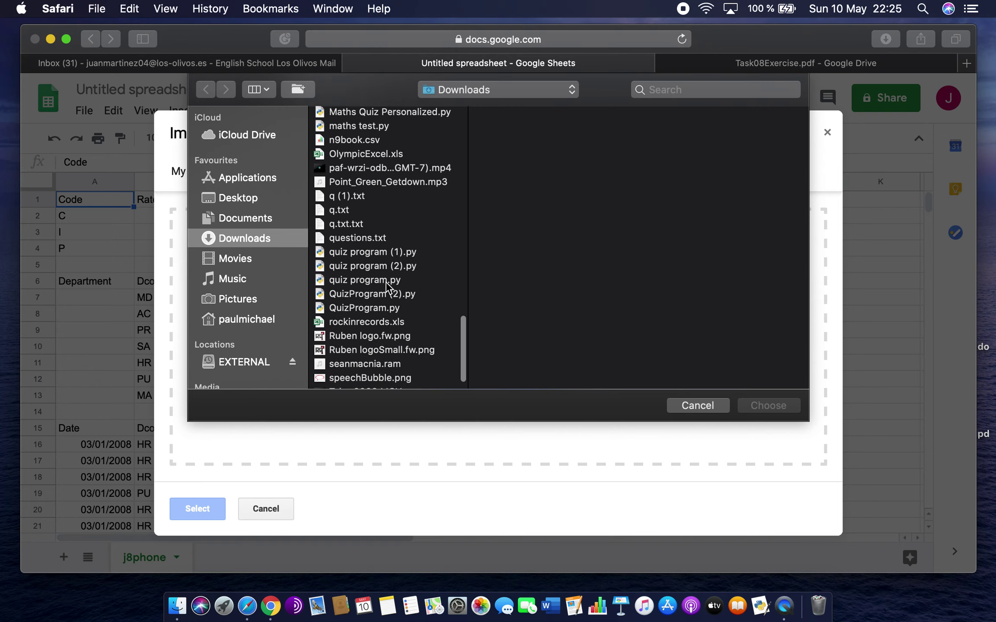
scroll(386, 285, "up", 6)
scroll(386, 285, "up", 5)
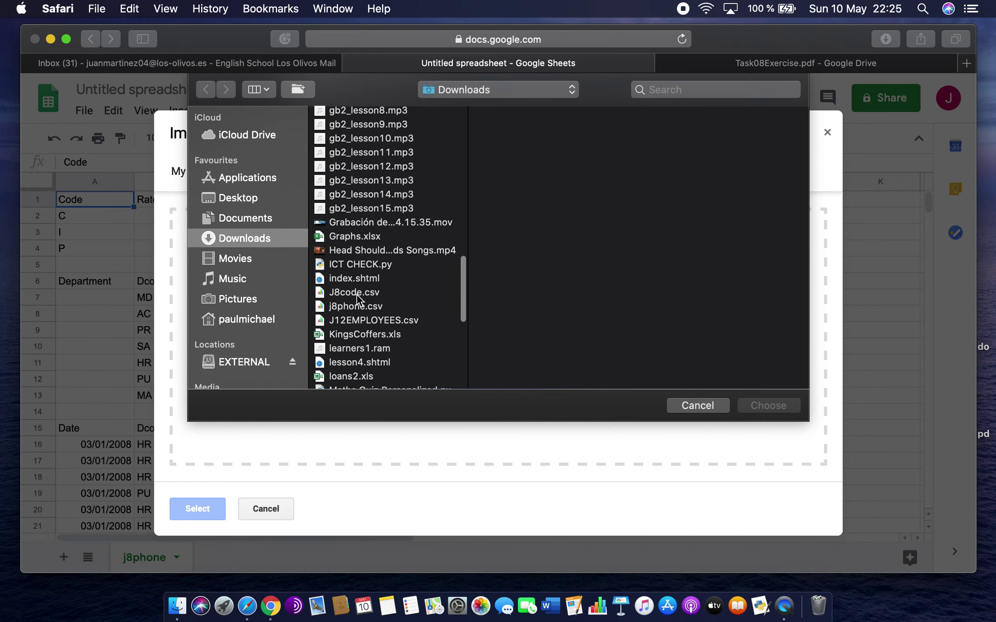
left_click(359, 293)
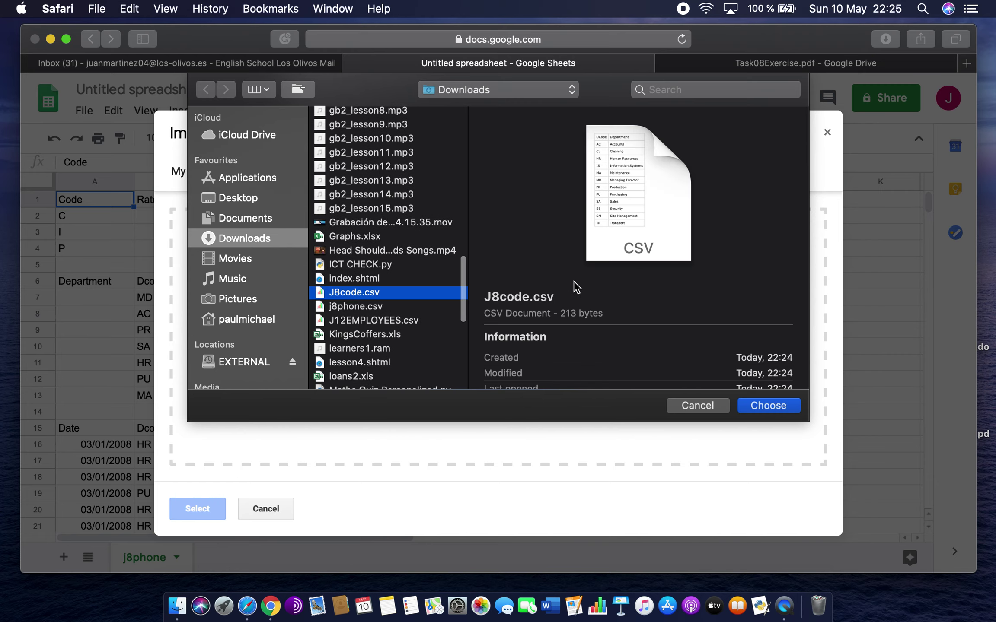
left_click(770, 406)
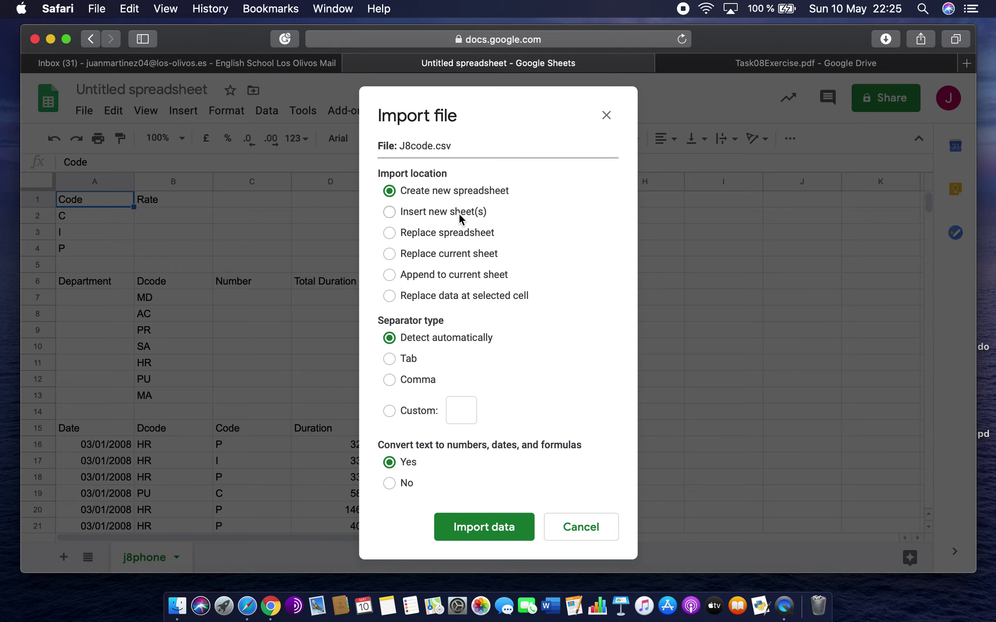
left_click(390, 212)
left_click(503, 528)
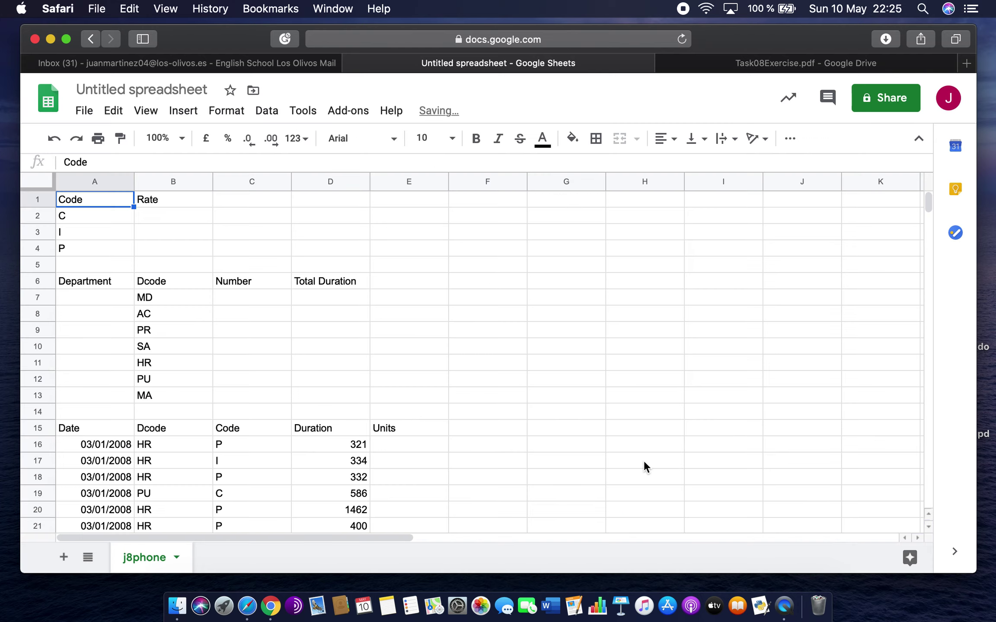
Step: Review the j8phone and J8code sheets, including the department code table in A1:B13 of J8code, and return to j8phone
left_click(150, 562)
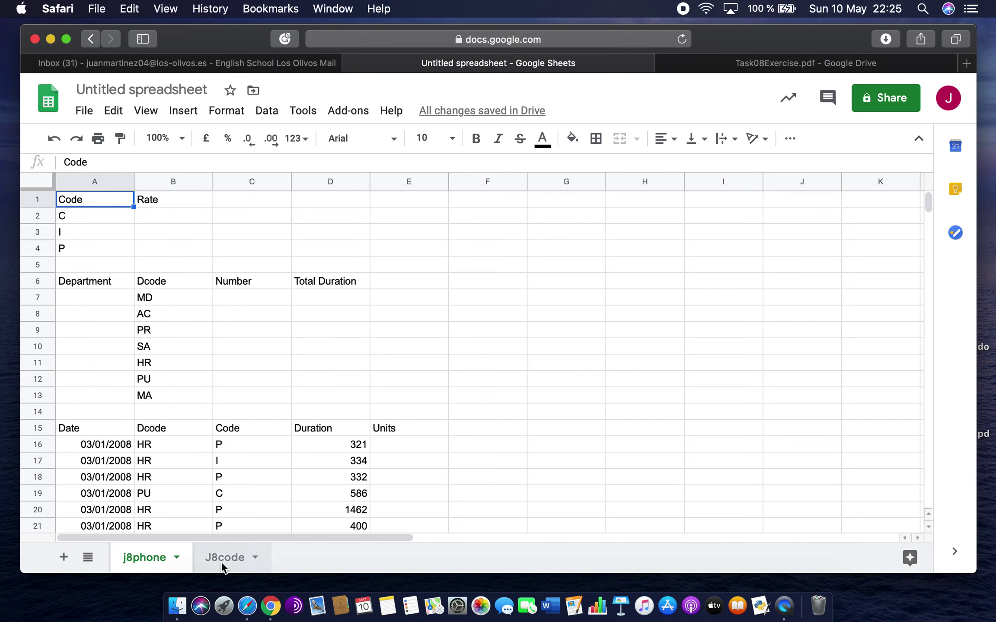
left_click(221, 561)
left_click(160, 559)
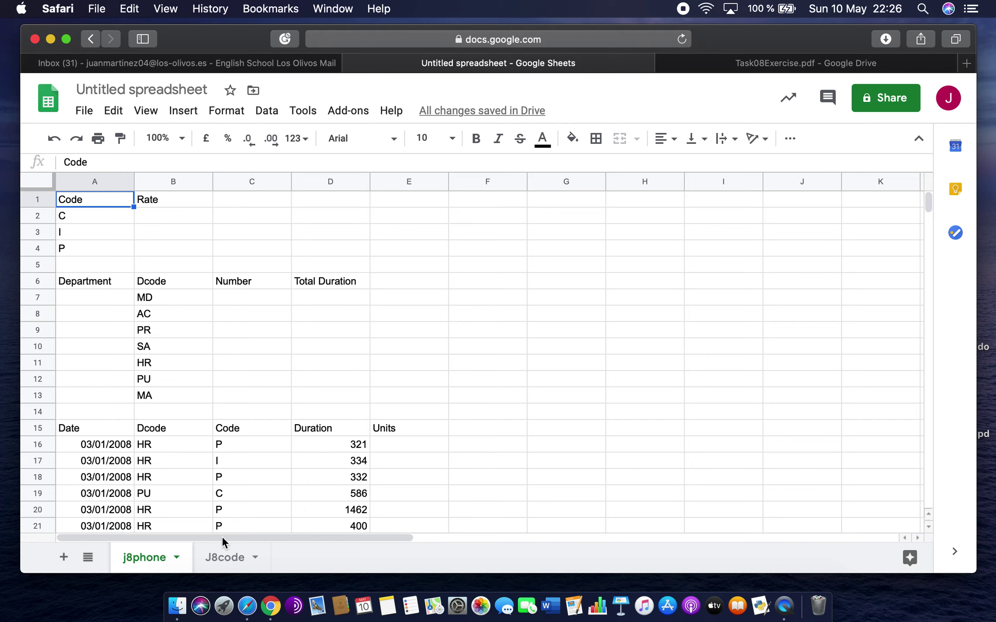
left_click(222, 560)
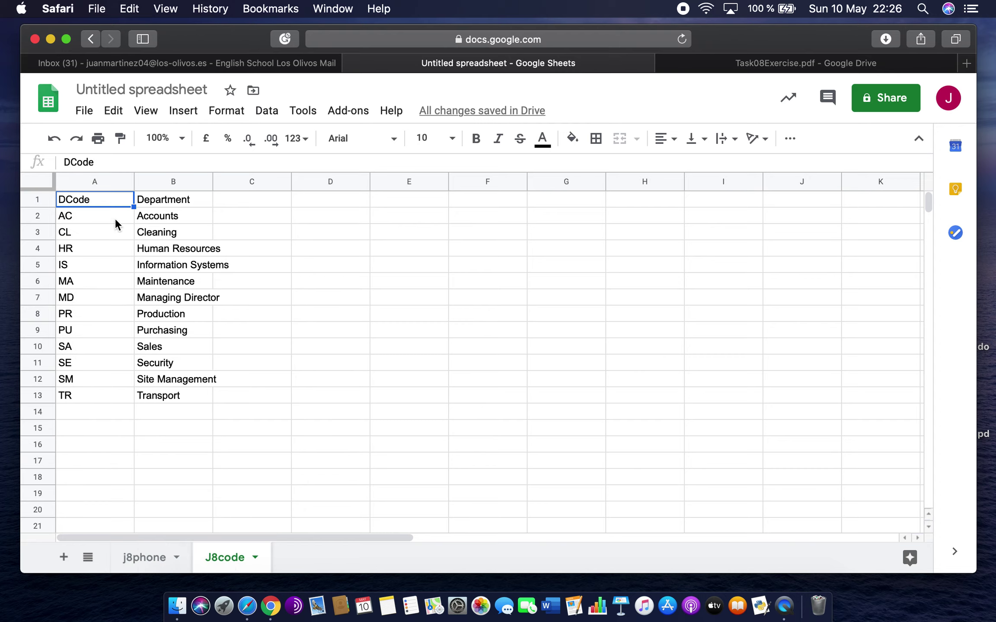
left_click_drag(93, 200, 195, 395)
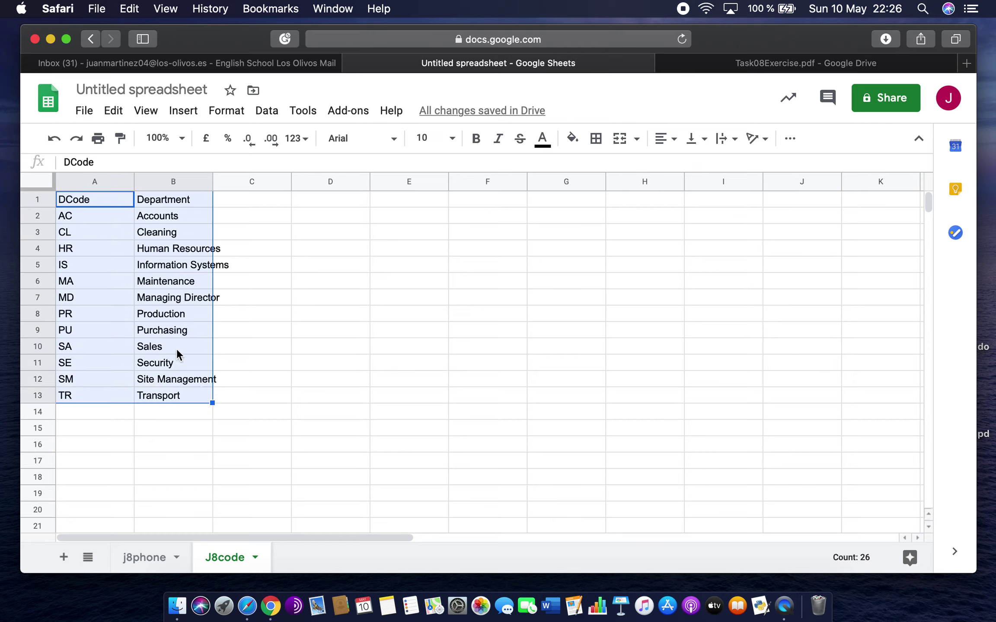
left_click(99, 207)
left_click(145, 572)
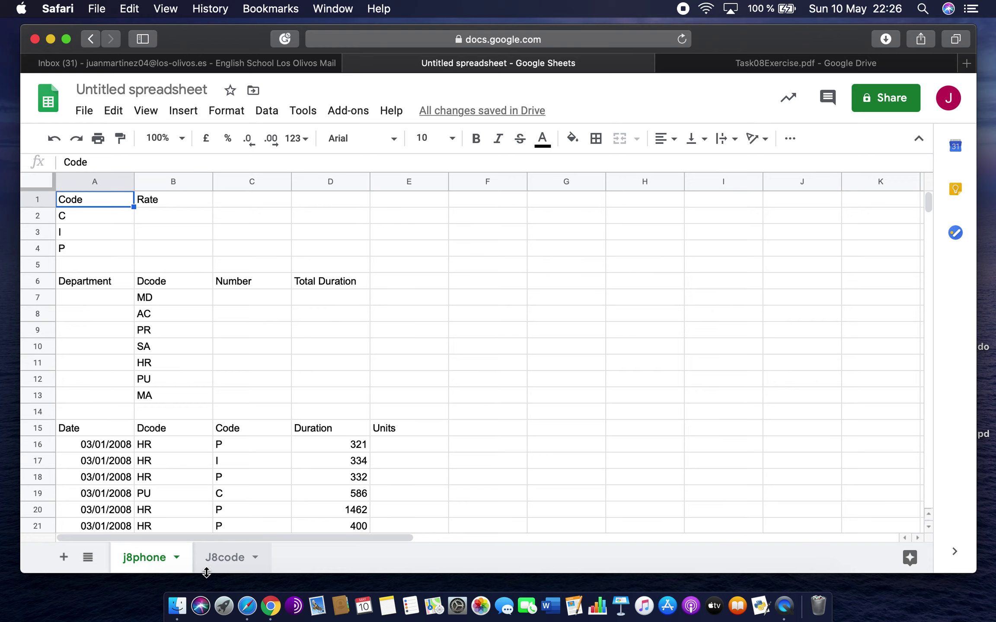
Step: Bring up Task08Exercise.pdf and move it out of the tabs into its own browser window
left_click(803, 70)
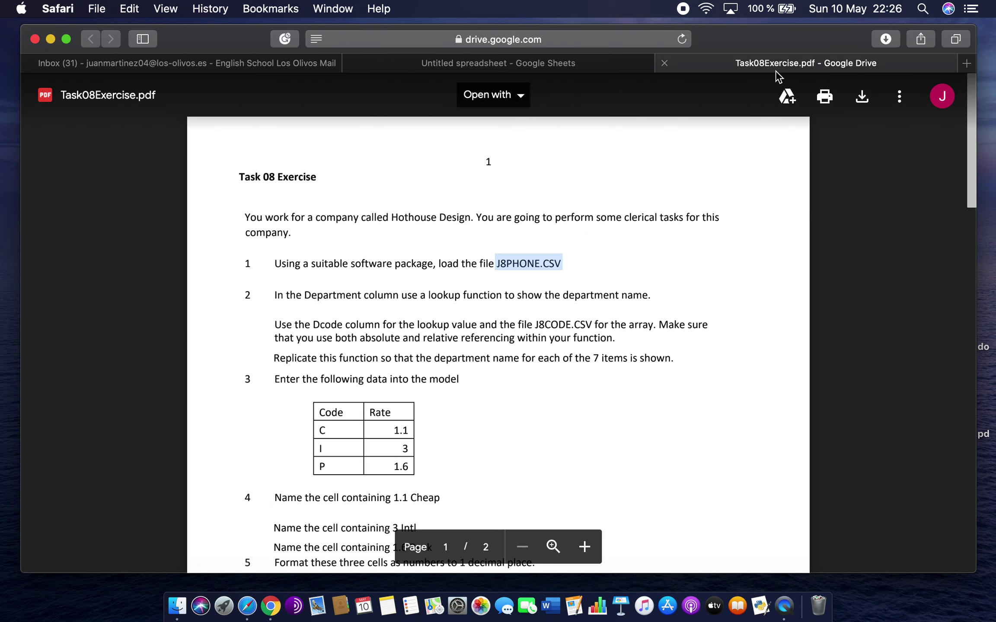
left_click_drag(763, 69, 840, 49)
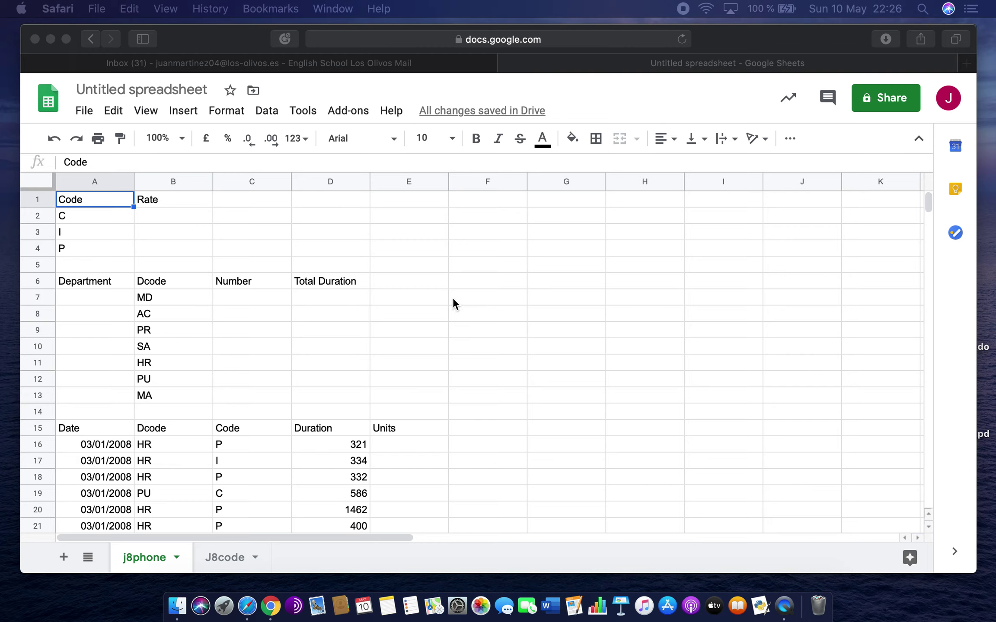
Step: Start a VLOOKUP formula in the first Department cell, A7, with B7 as the lookup value
left_click(96, 302)
left_click(98, 300)
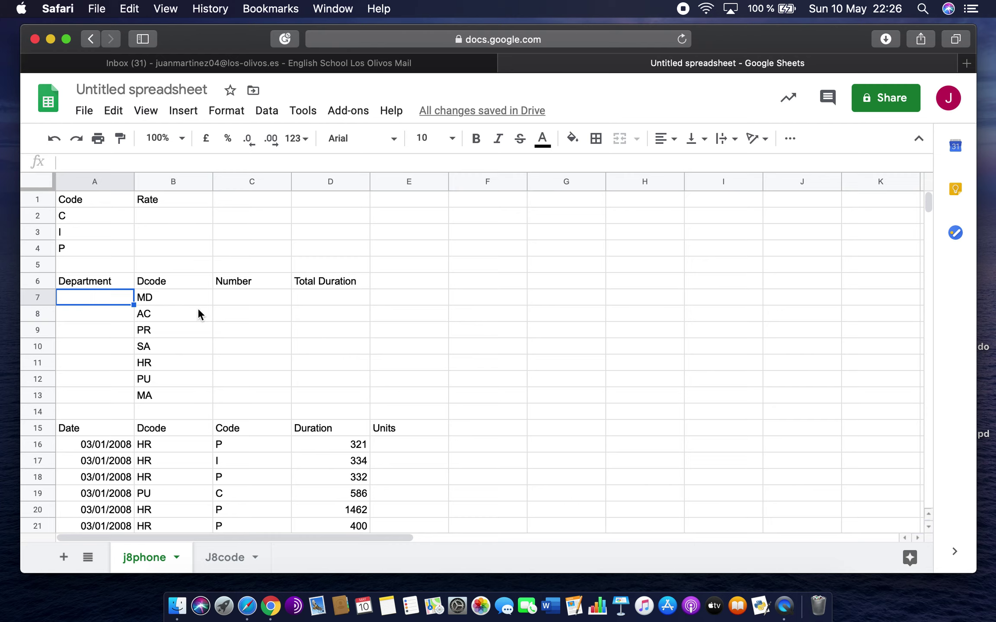
type("=vlo")
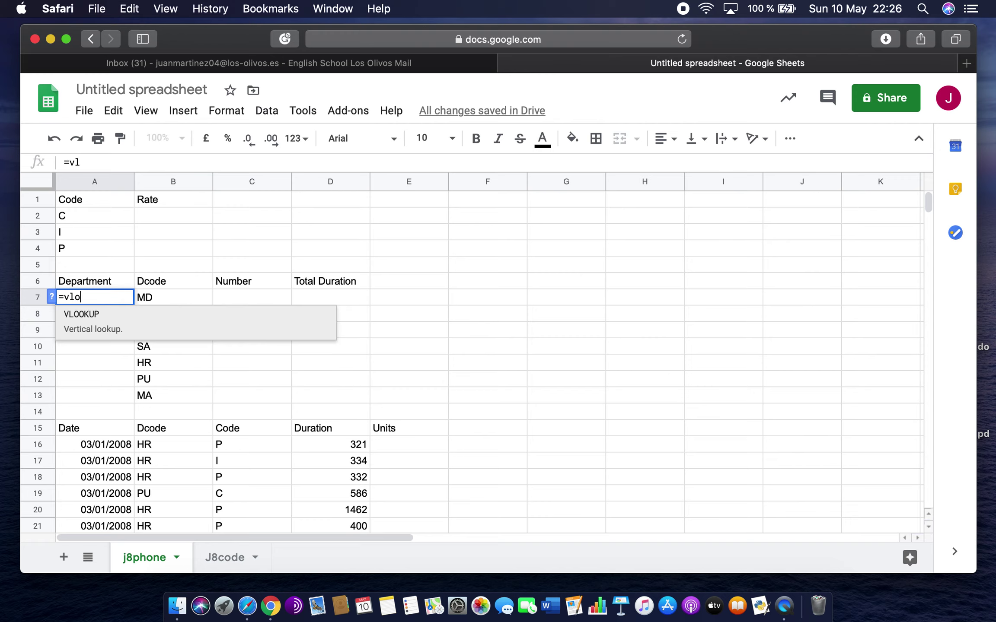
type("okup(")
left_click(144, 301)
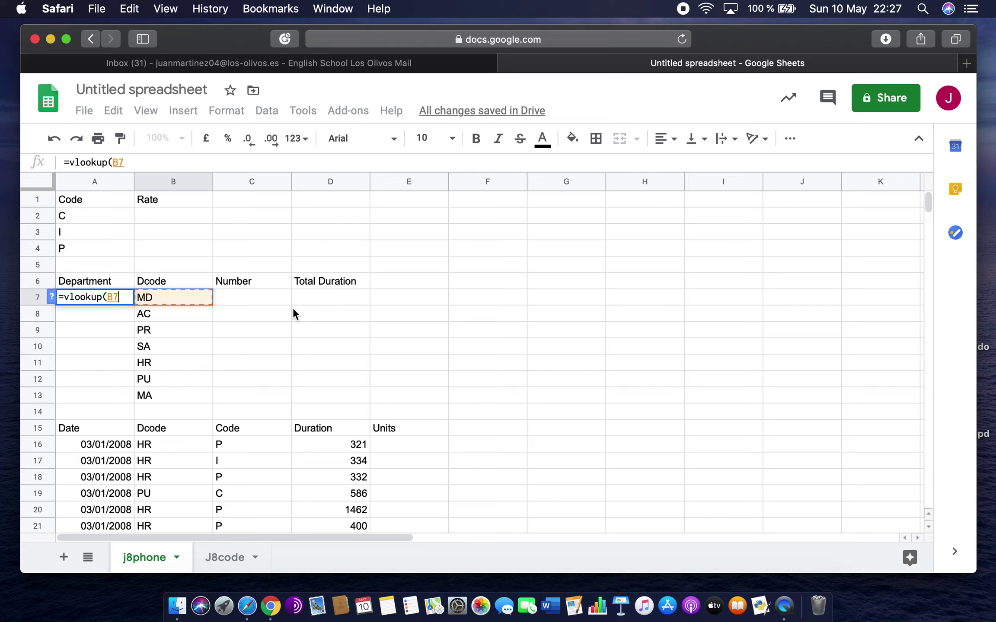
type(",")
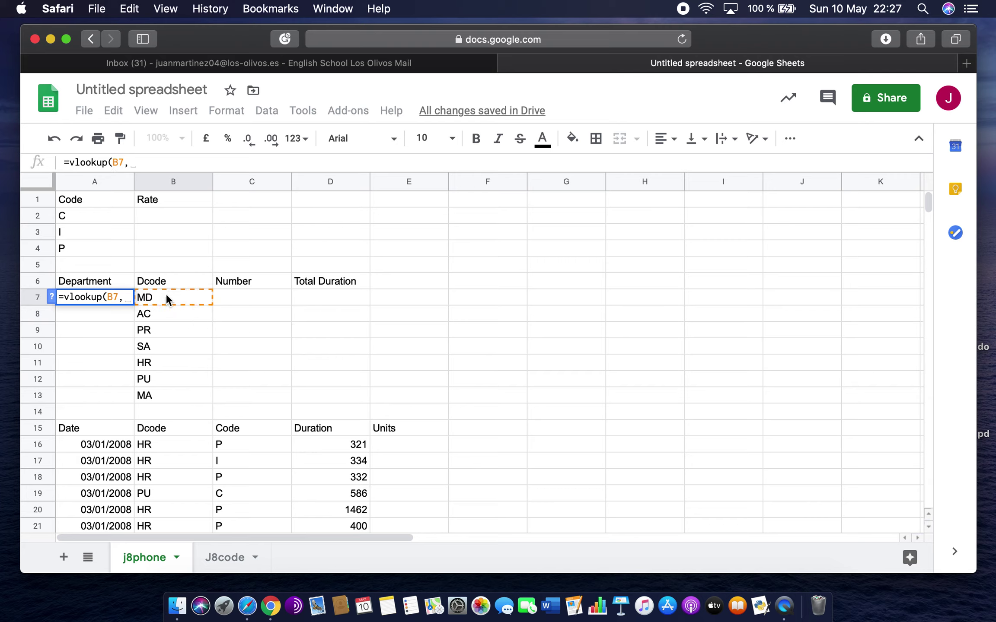
Step: Complete the VLOOKUP in A7 with the absolute range J8code!$A$2:$B$13 and column index 2
left_click(225, 559)
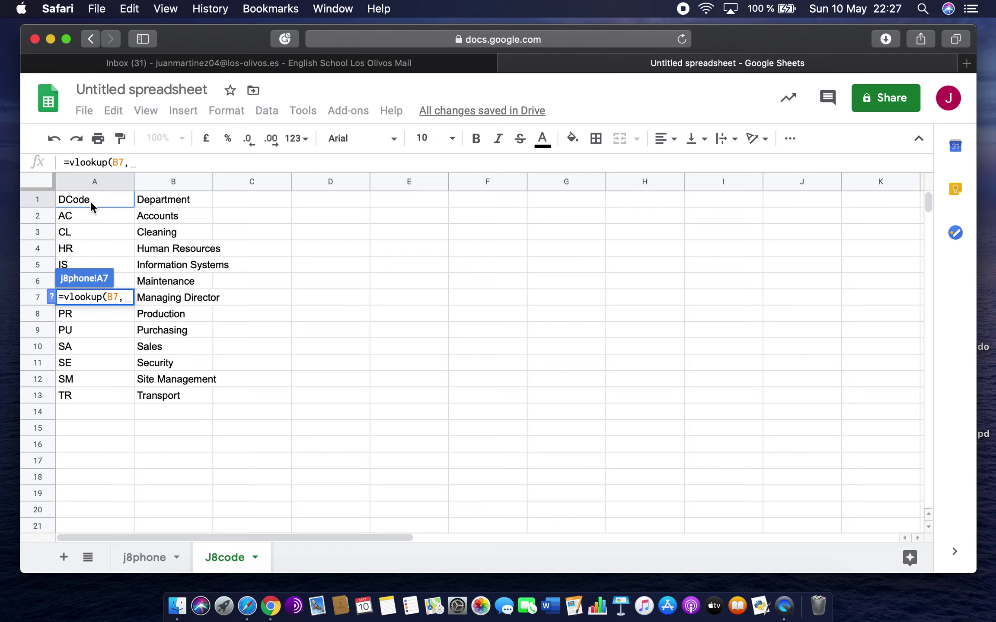
left_click_drag(82, 213, 176, 400)
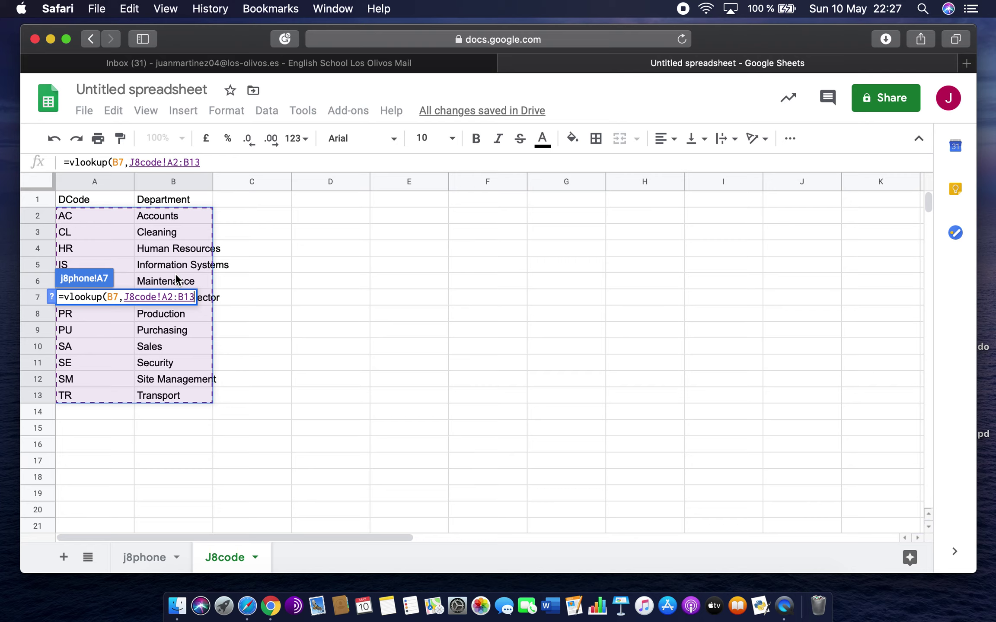
key("F4")
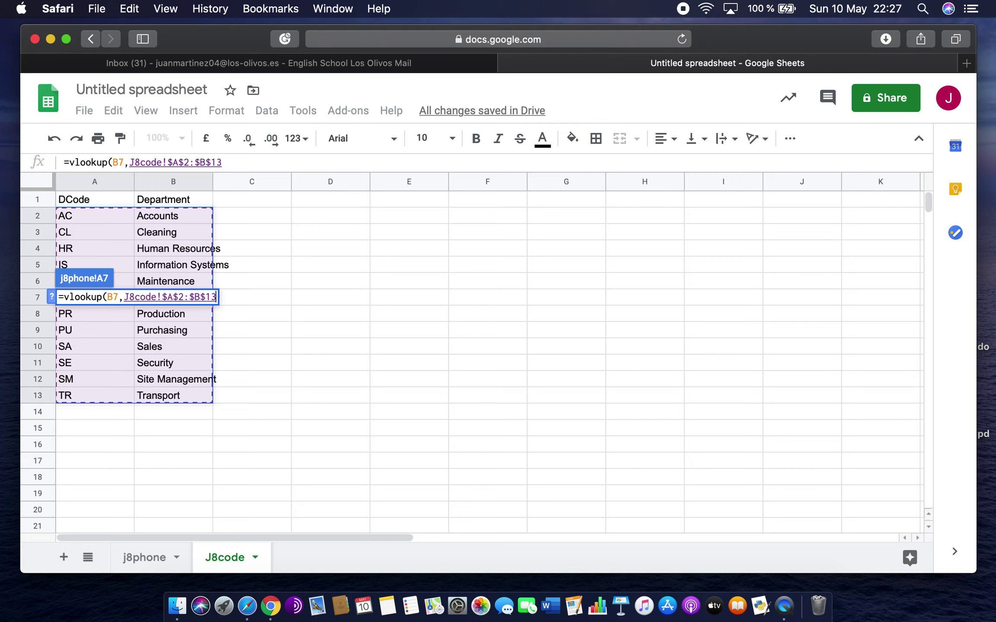
left_click(165, 296)
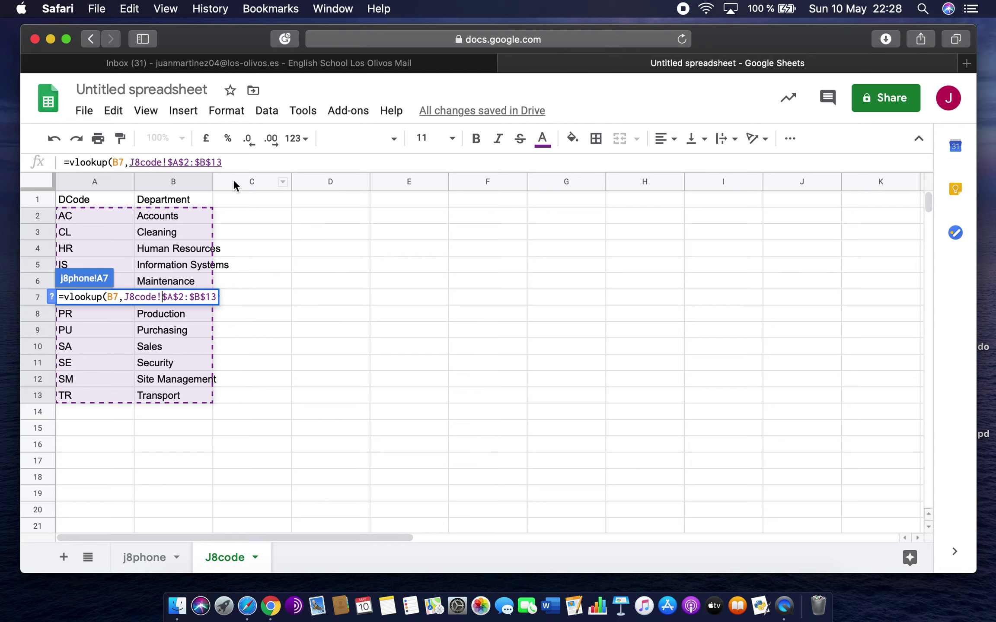
left_click(237, 164)
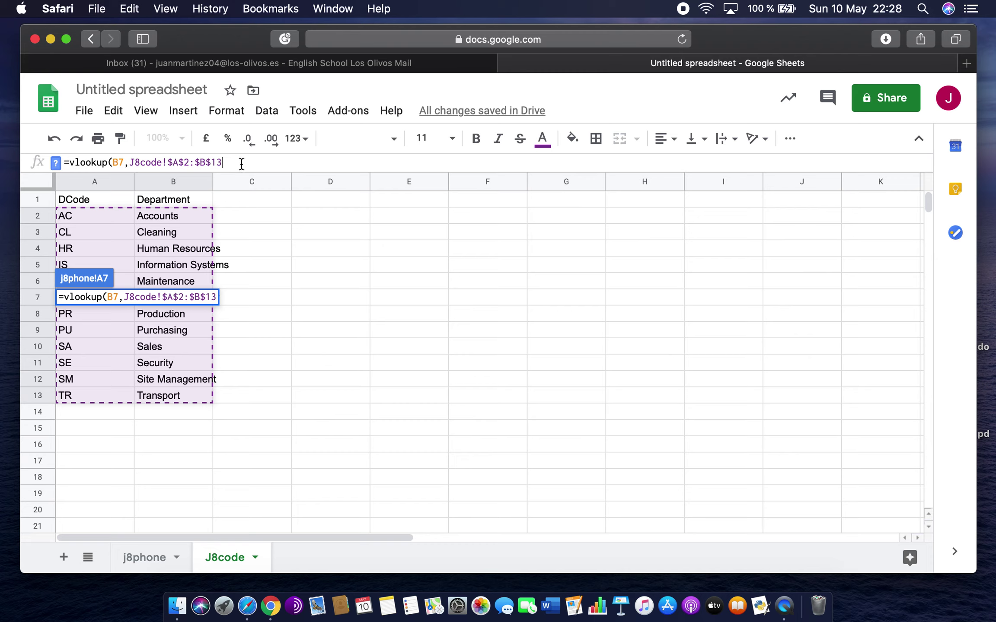
type(",")
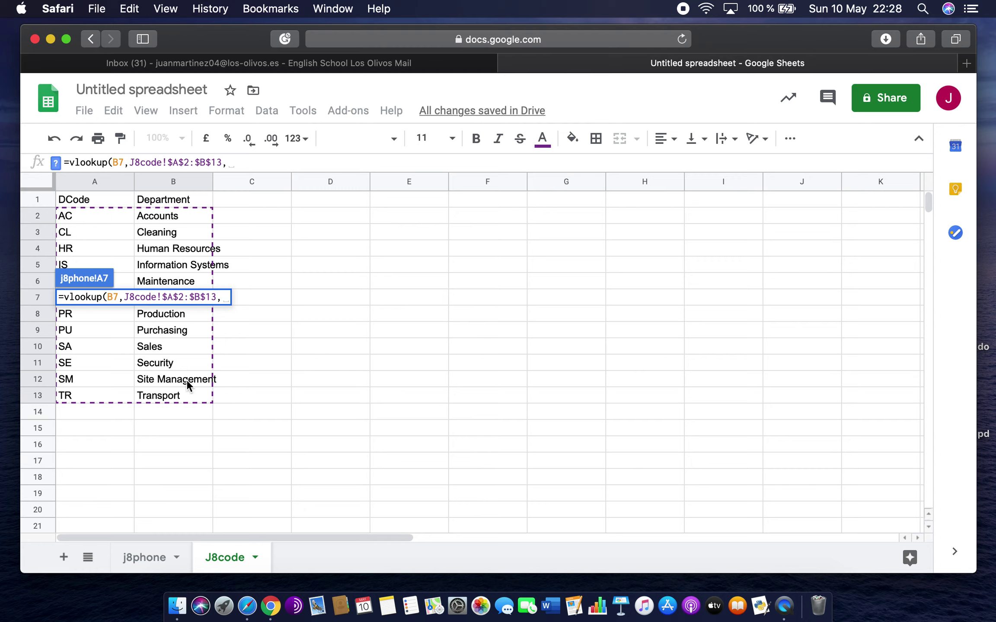
type("2")
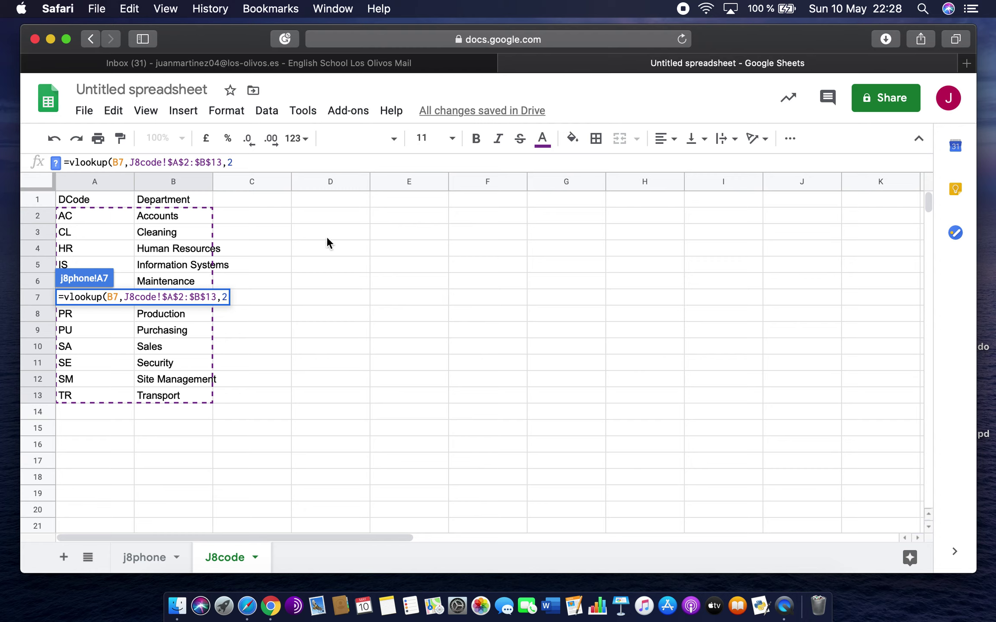
type(")")
key("Return")
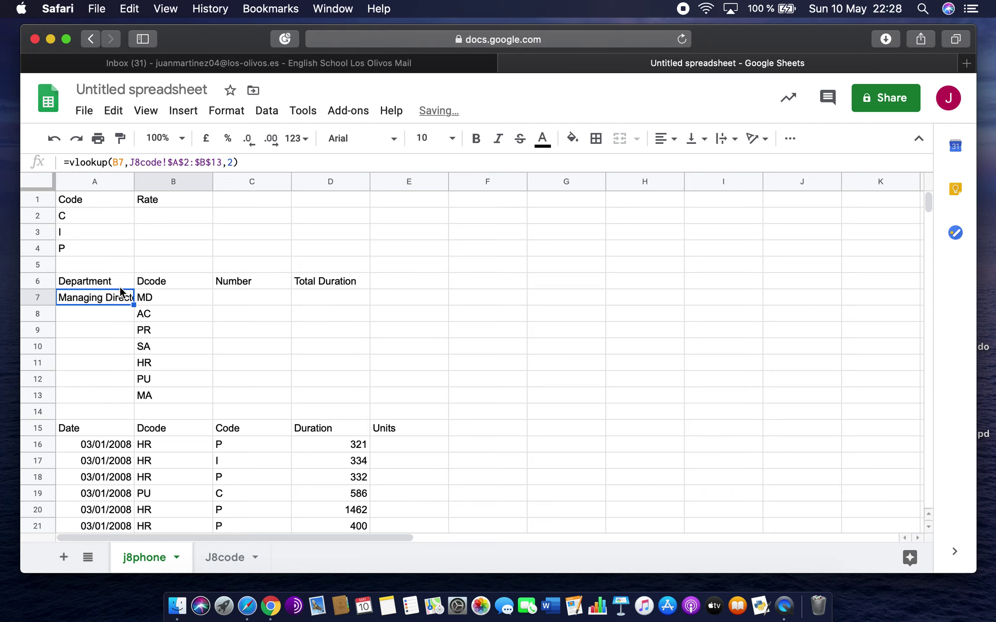
Step: Fill the A7 lookup formula down the Department column to A13 and widen column A beyond its longest department name
double_click(134, 178)
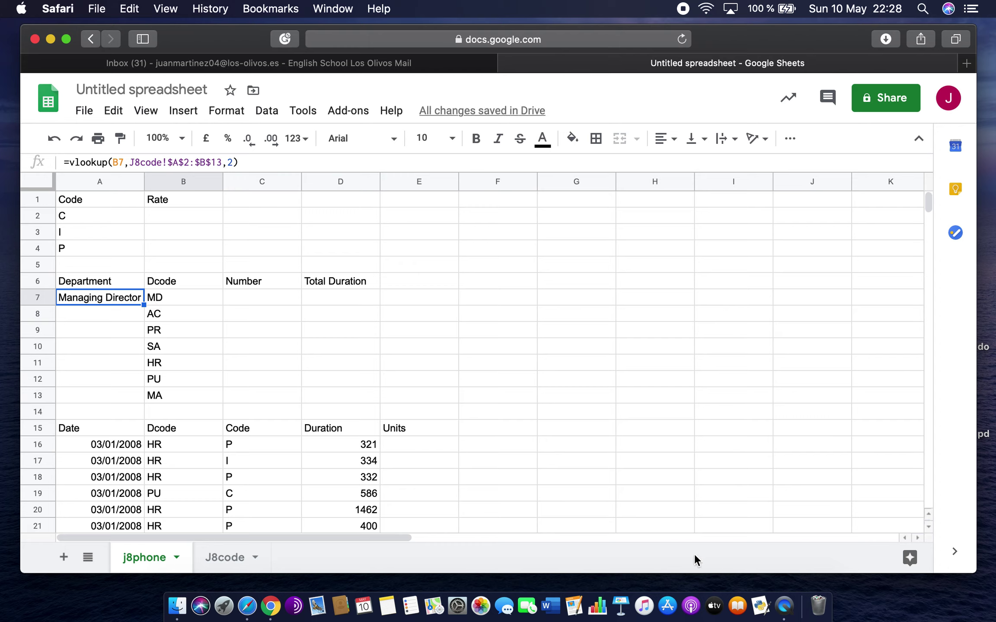
double_click(144, 305)
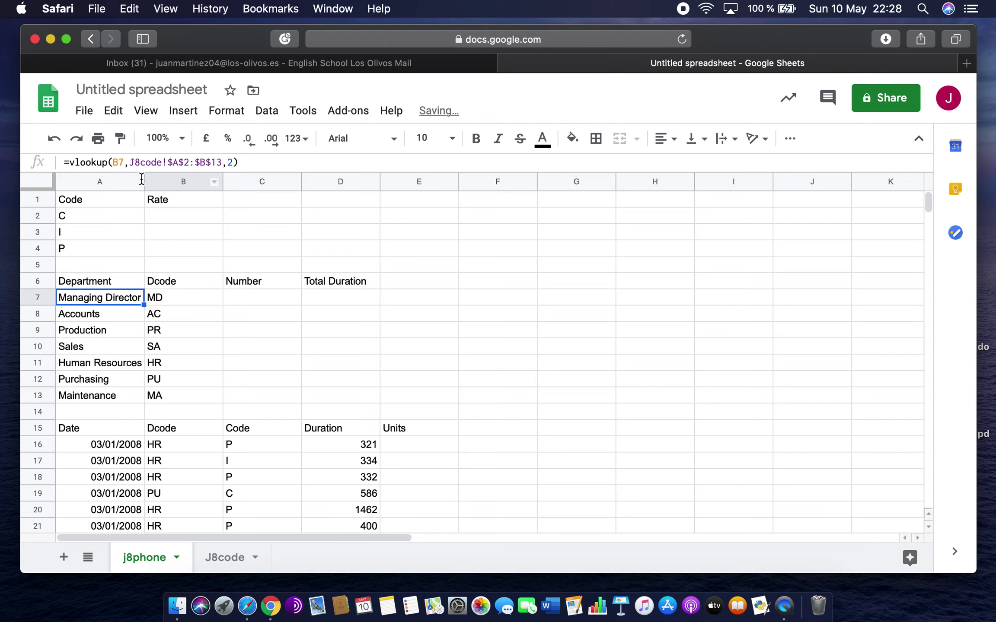
left_click_drag(144, 181, 163, 181)
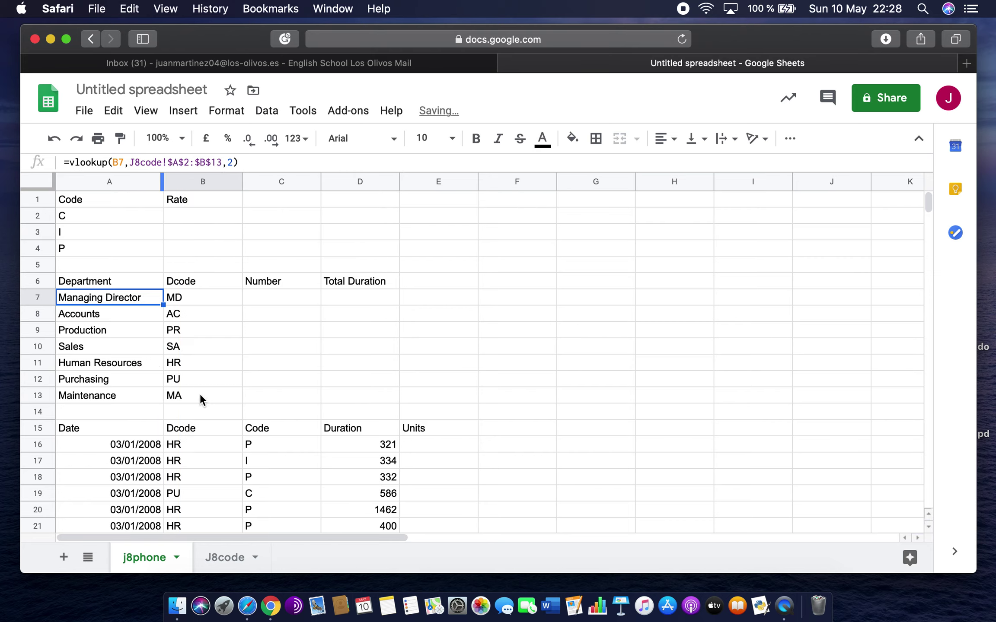
Step: Check the department looked up for code MA in A13 against the J8code table, and return to j8phone
left_click(128, 401)
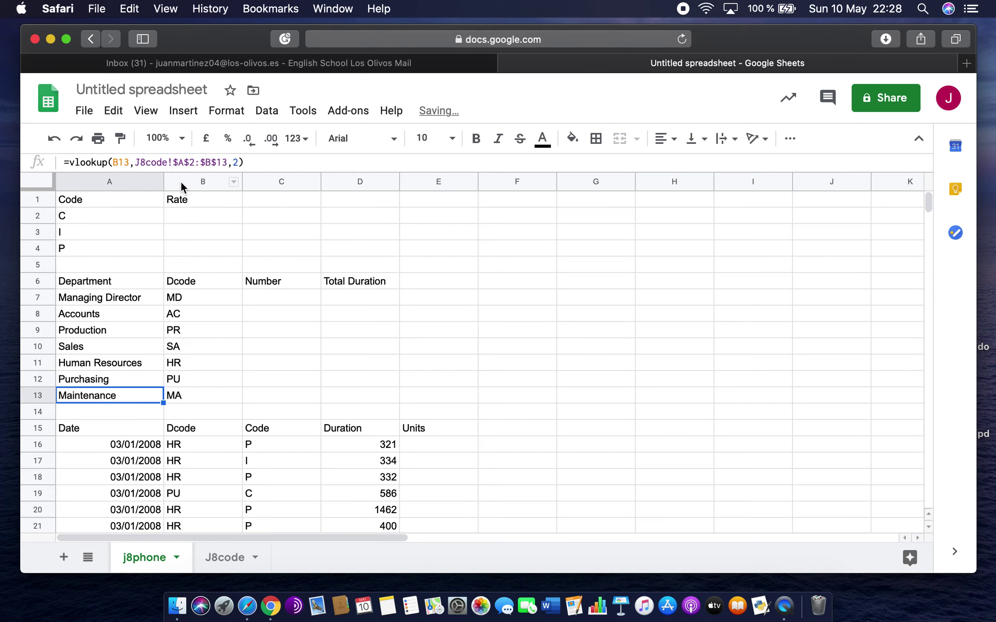
left_click(235, 560)
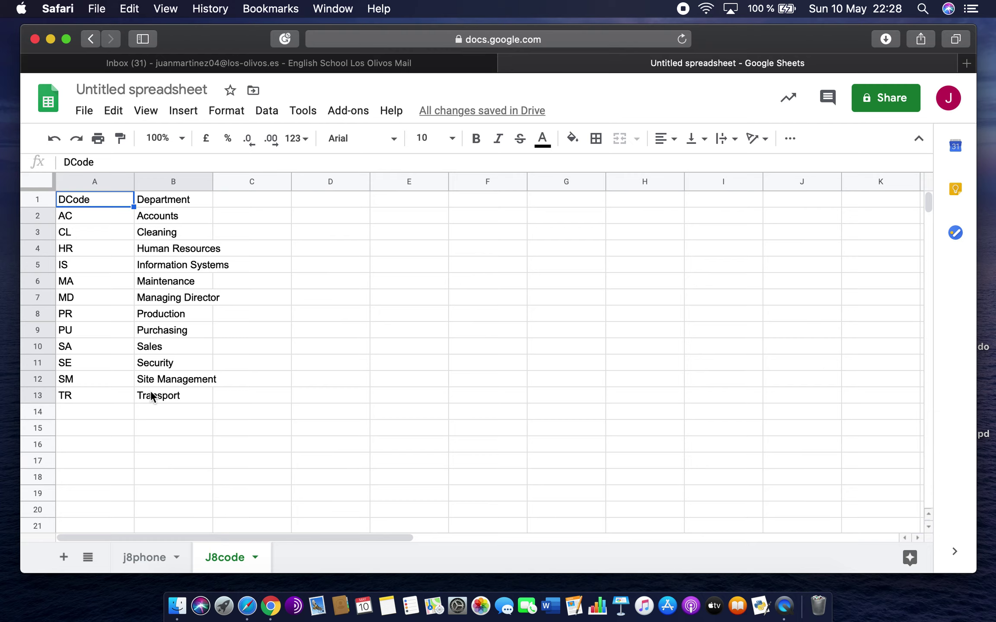
left_click(116, 282)
left_click(152, 279)
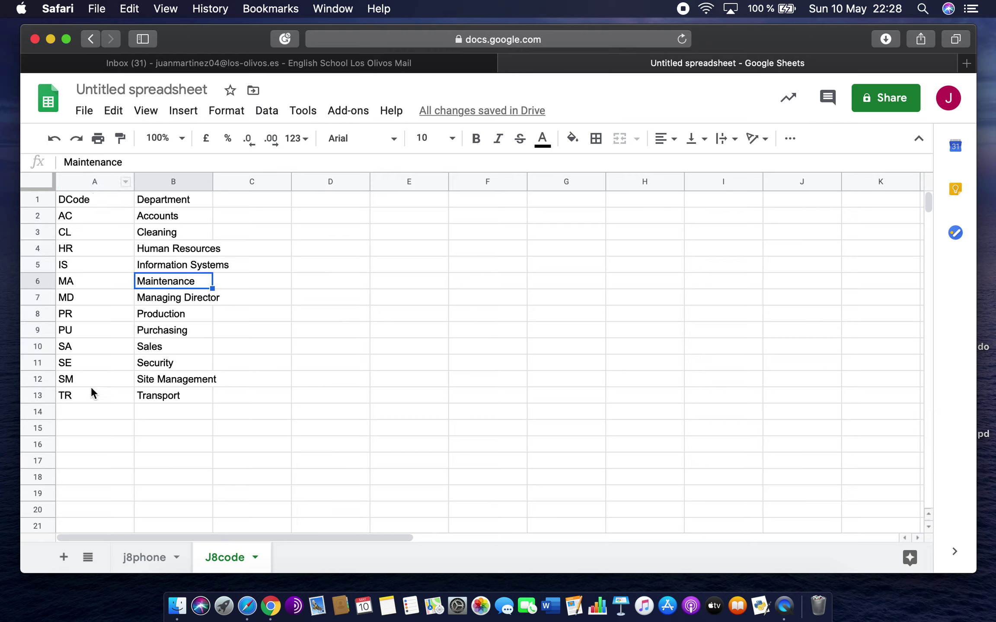
left_click(154, 560)
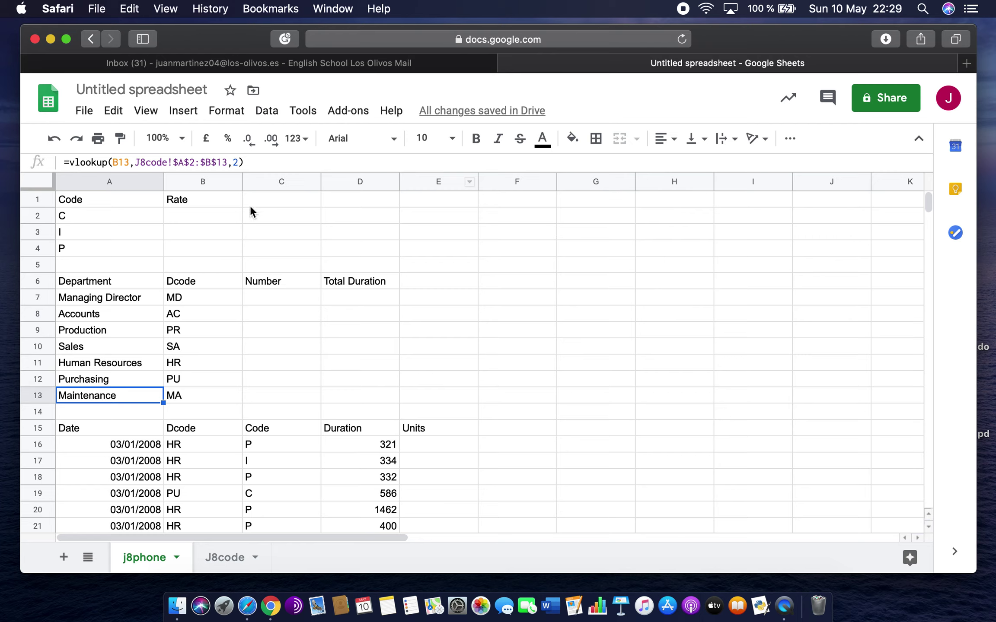
Step: Enter 1.1 as the rate for code C in B2
left_click(173, 216)
type("1.1")
key("Return")
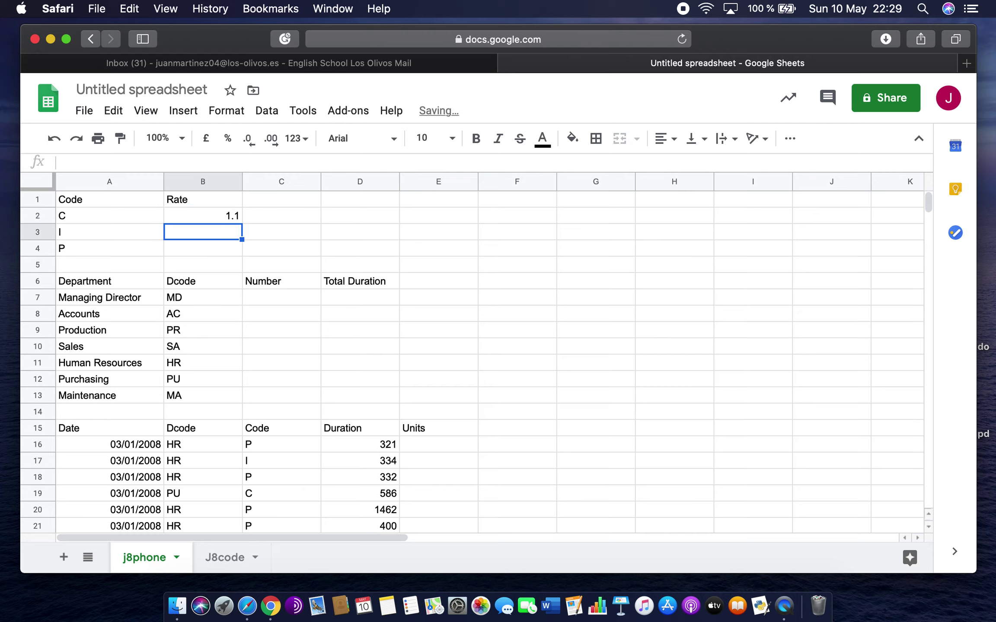
Step: Try the code C rate with a decimal comma as 1,1, and set it back to 1.1
left_click(203, 216)
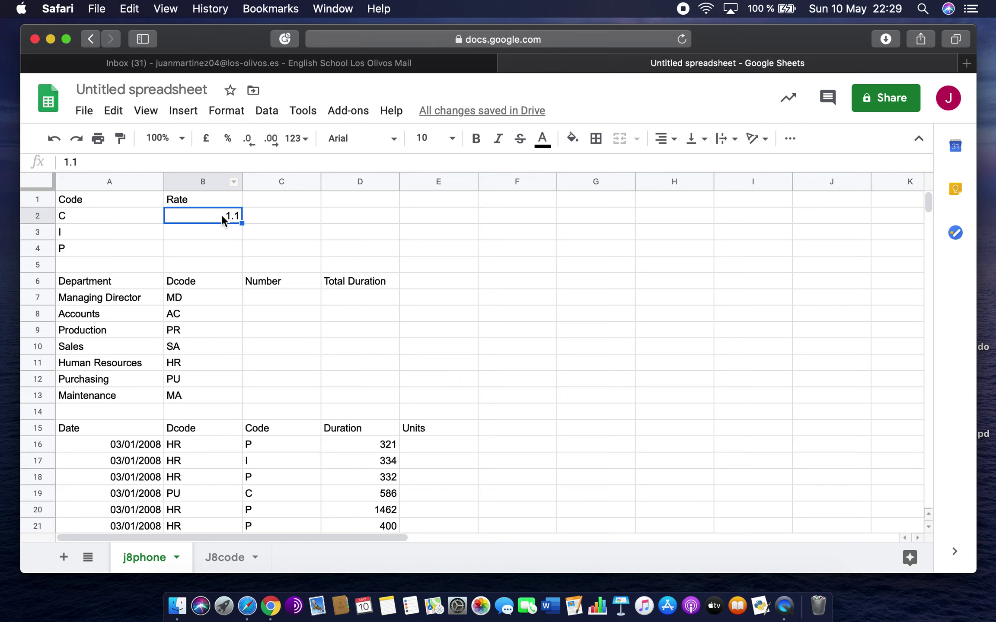
type("1,1")
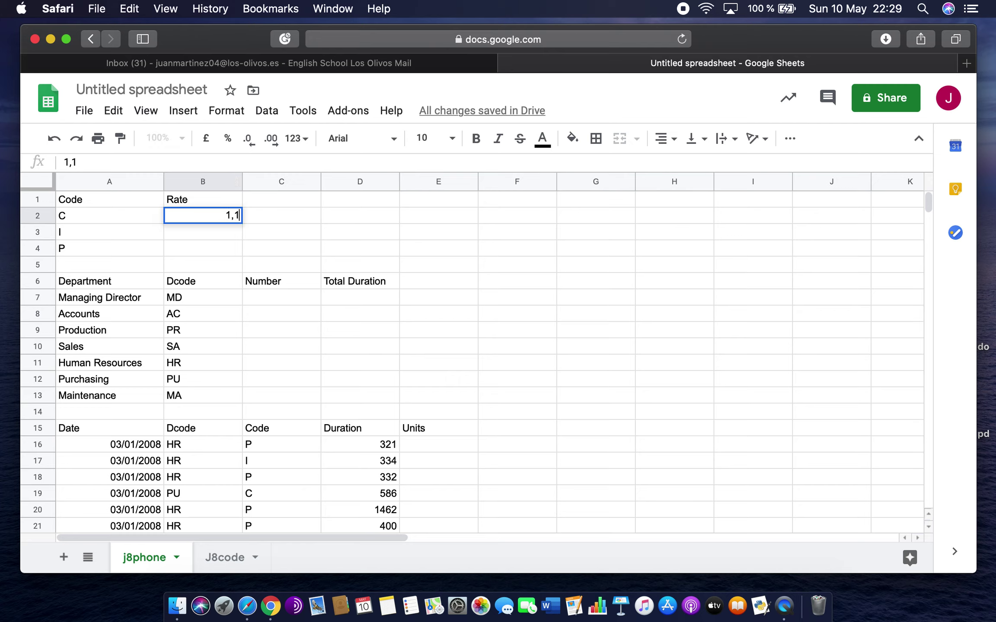
key("Return")
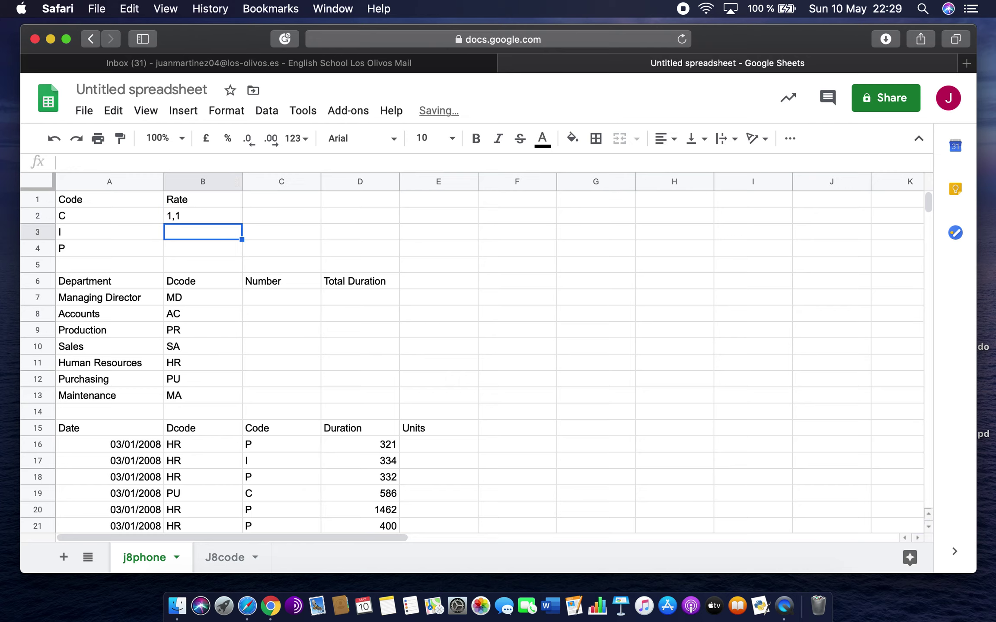
left_click(176, 221)
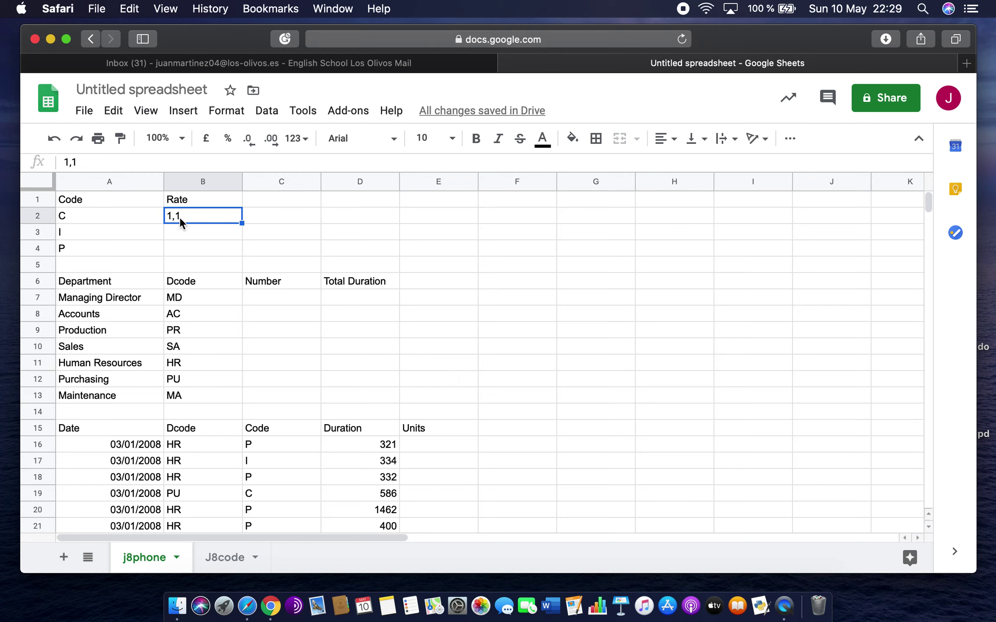
type("1.1")
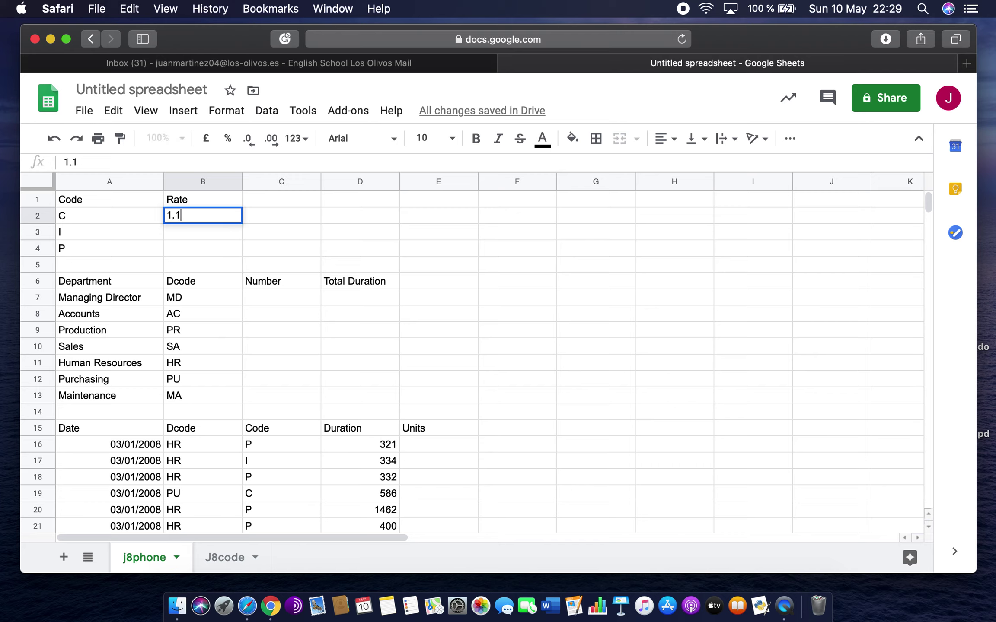
key("Return")
left_click(234, 218)
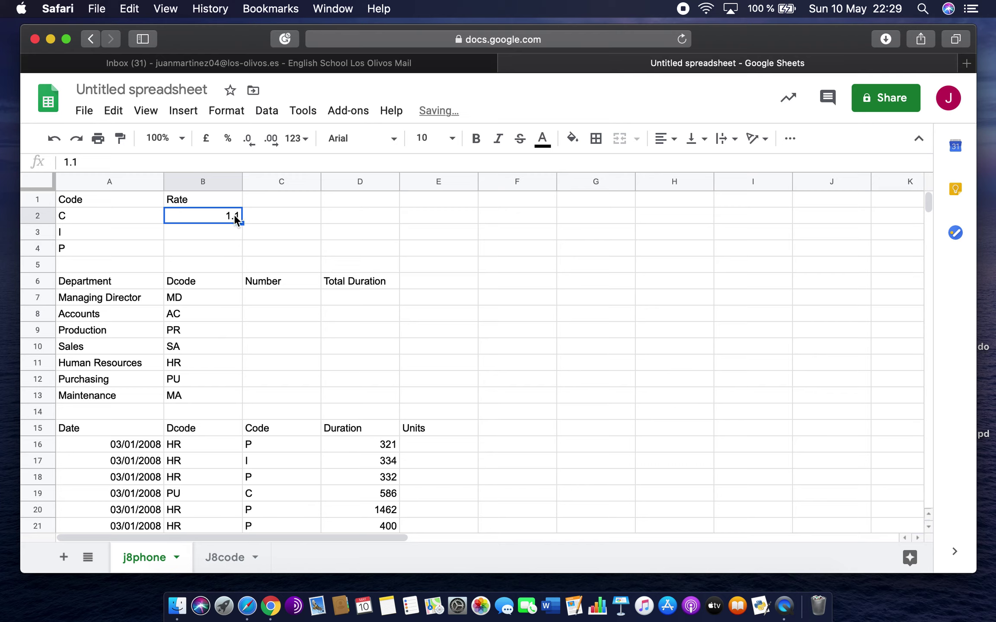
Step: Try 1,1 with a decimal comma as the code I rate in B3, and clear the cell again
left_click(221, 235)
type("1.1")
key("BackSpace")
key("BackSpace")
type(",1")
key("Return")
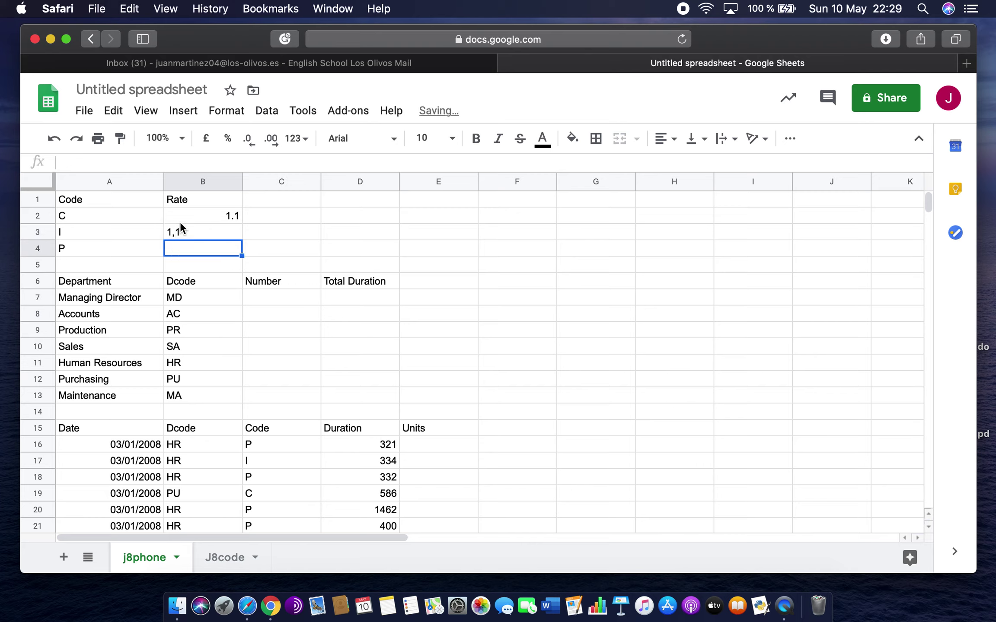
left_click(187, 233)
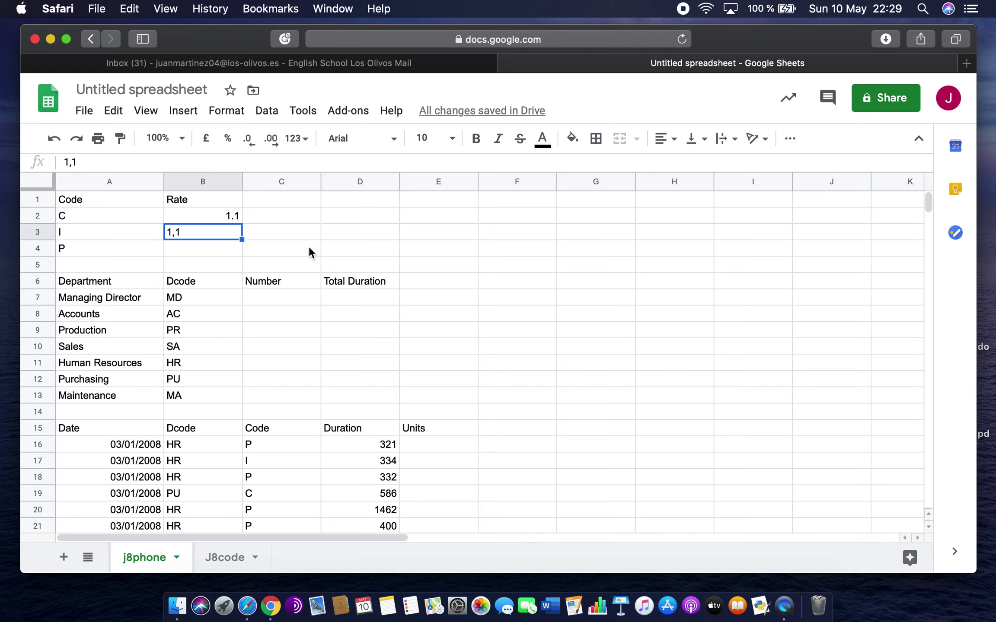
key("BackSpace")
Step: Enter the rates 3 for code I in B3 and 1.6 for code P in B4
left_click(203, 215)
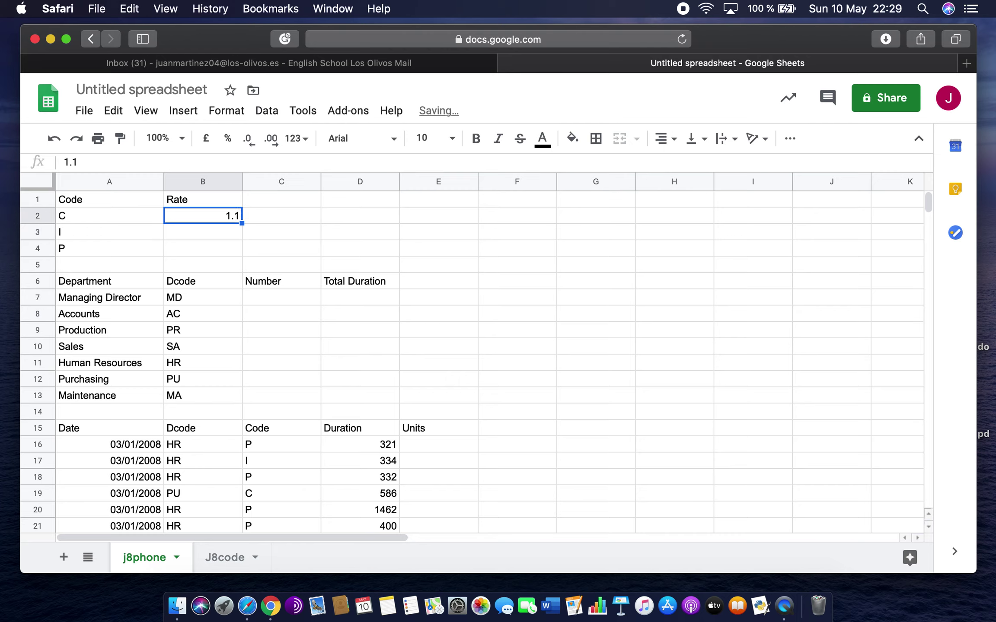
key("Down")
type("3")
key("Return")
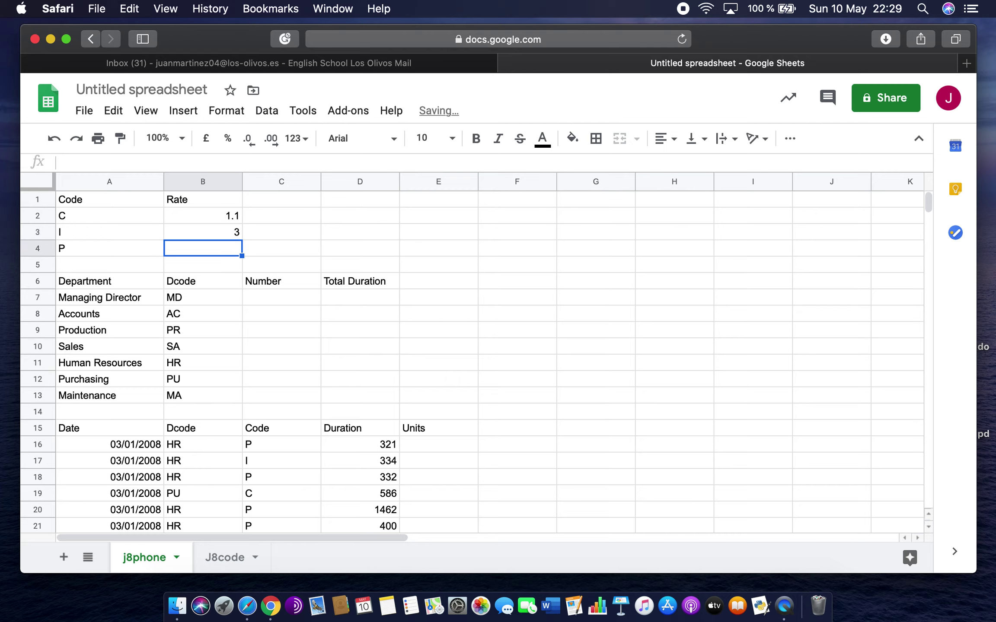
type("1.6")
key("Return")
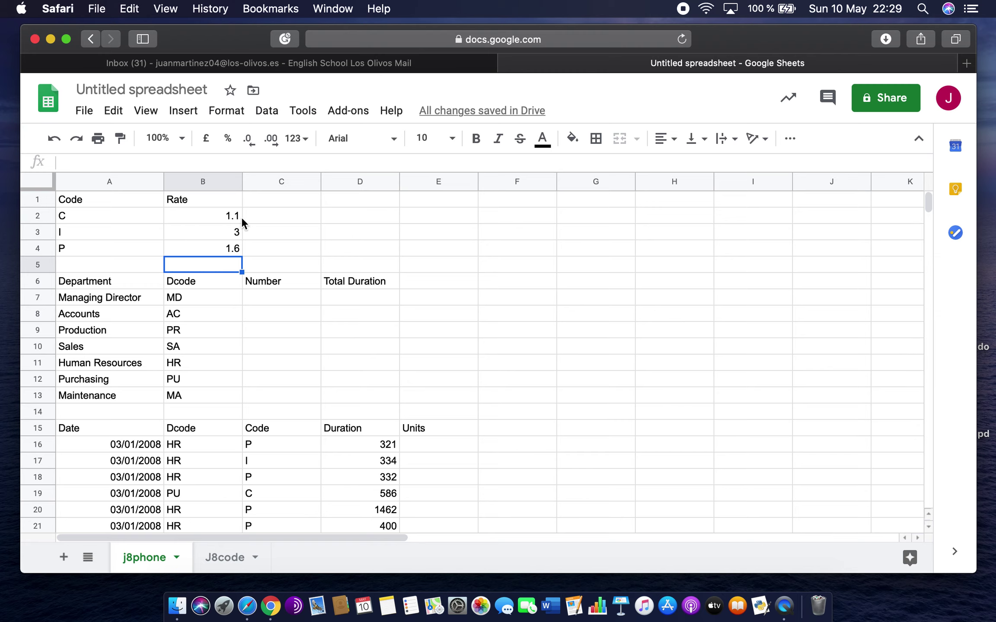
Step: Define the named range Cheap for the code C rate in cell B2 of j8phone
left_click(220, 218)
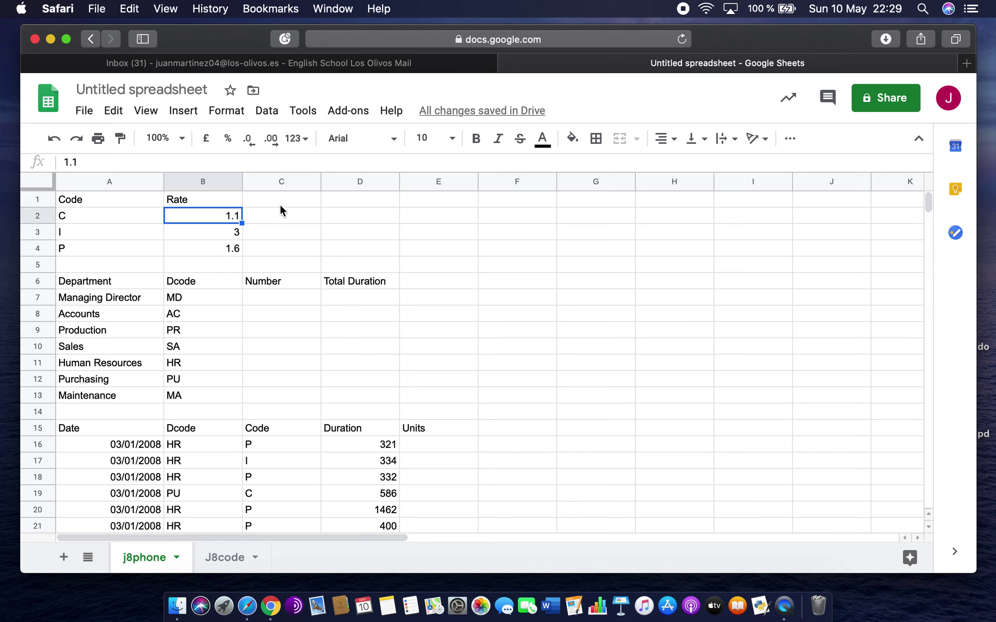
left_click(211, 219)
right_click(211, 217)
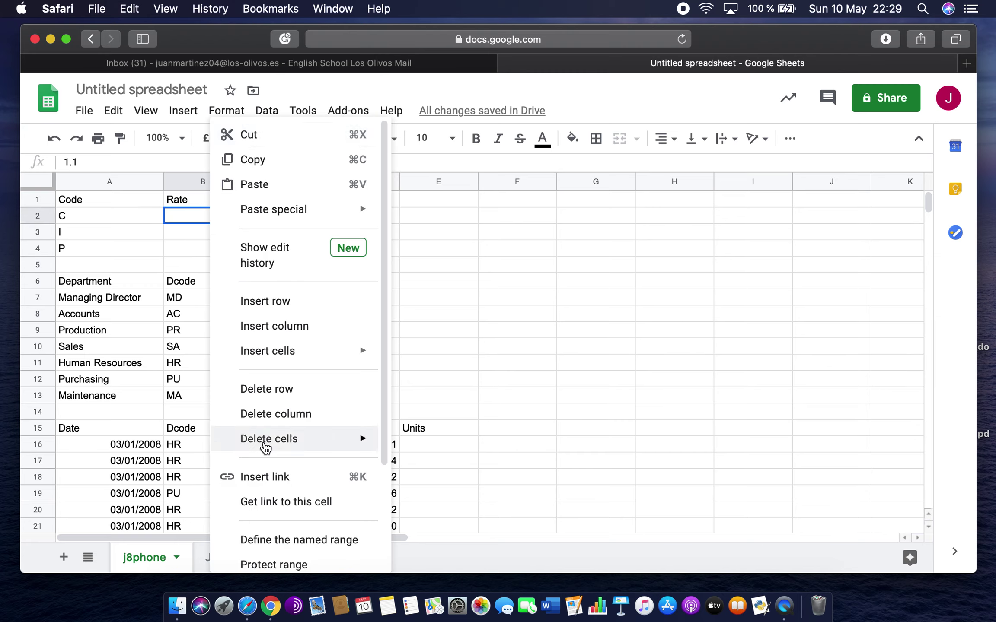
left_click(293, 540)
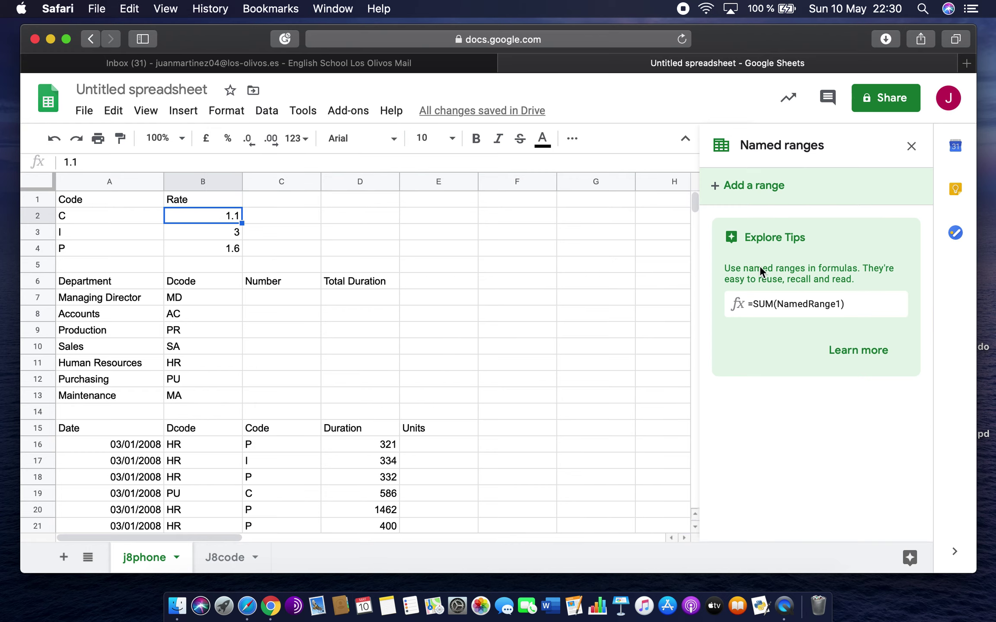
left_click(714, 187)
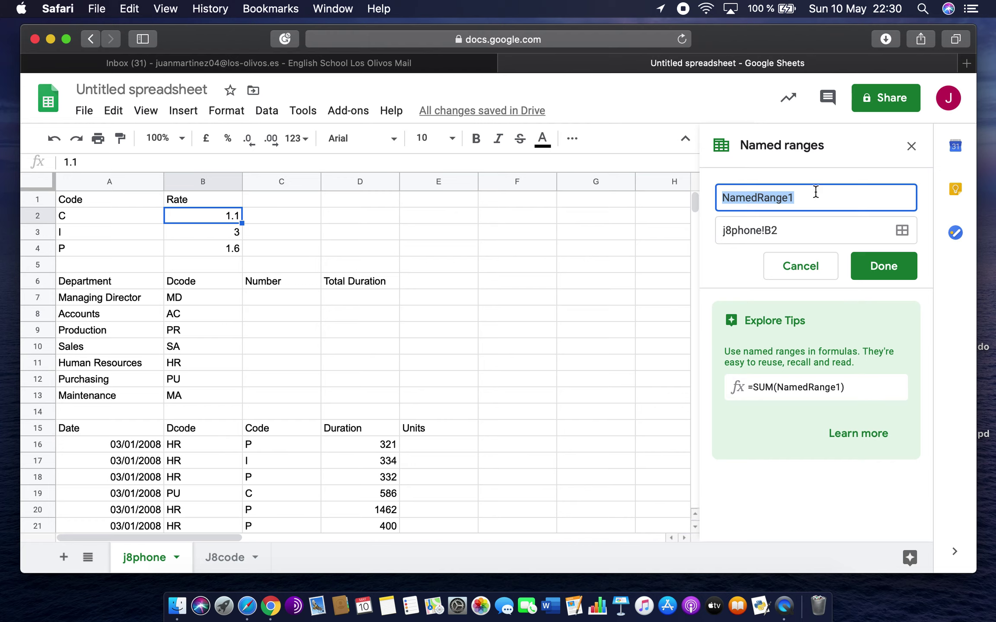
type("Cheap")
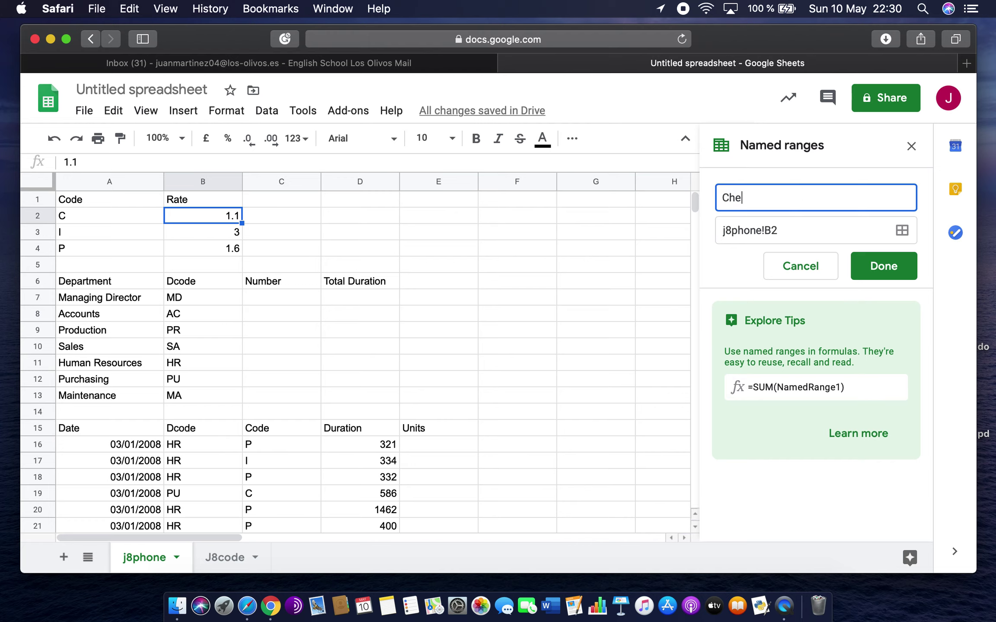
left_click(908, 275)
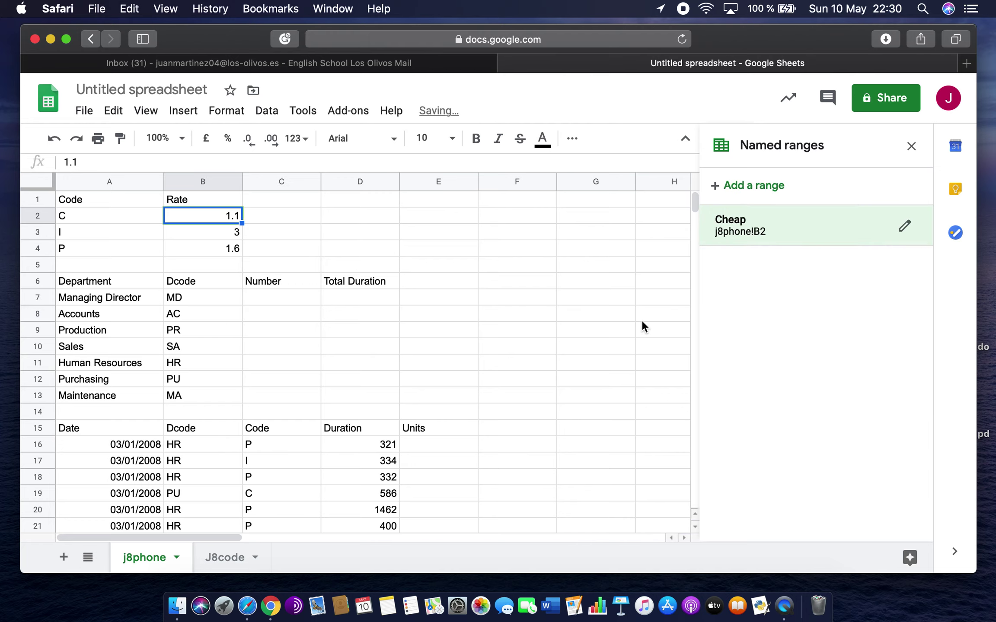
Step: Define the named range Intl for the code I rate in cell B3 of j8phone
left_click(203, 234)
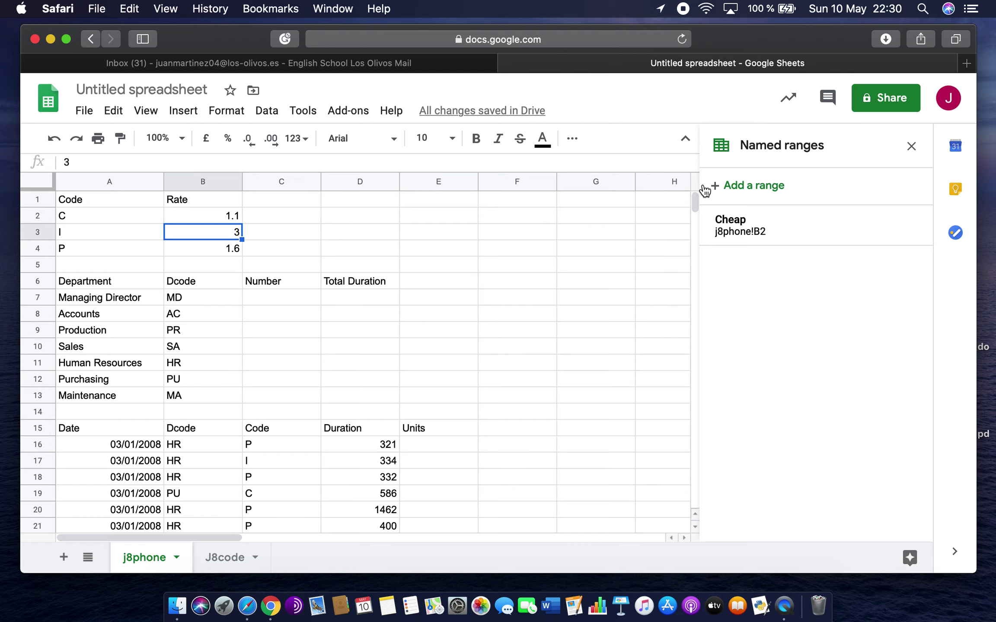
left_click(718, 188)
type("I")
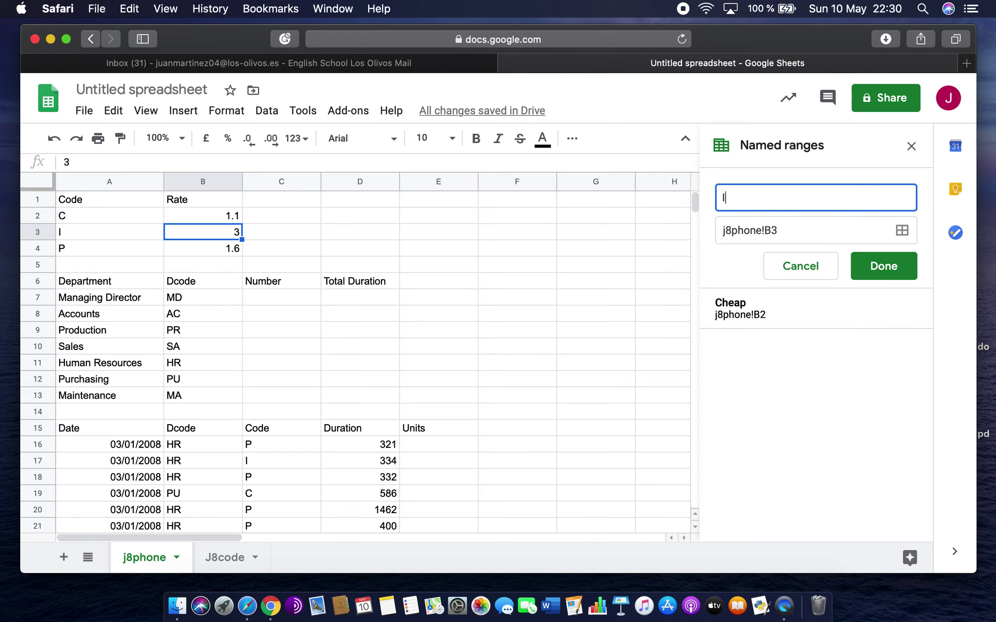
type("ntl")
left_click(903, 273)
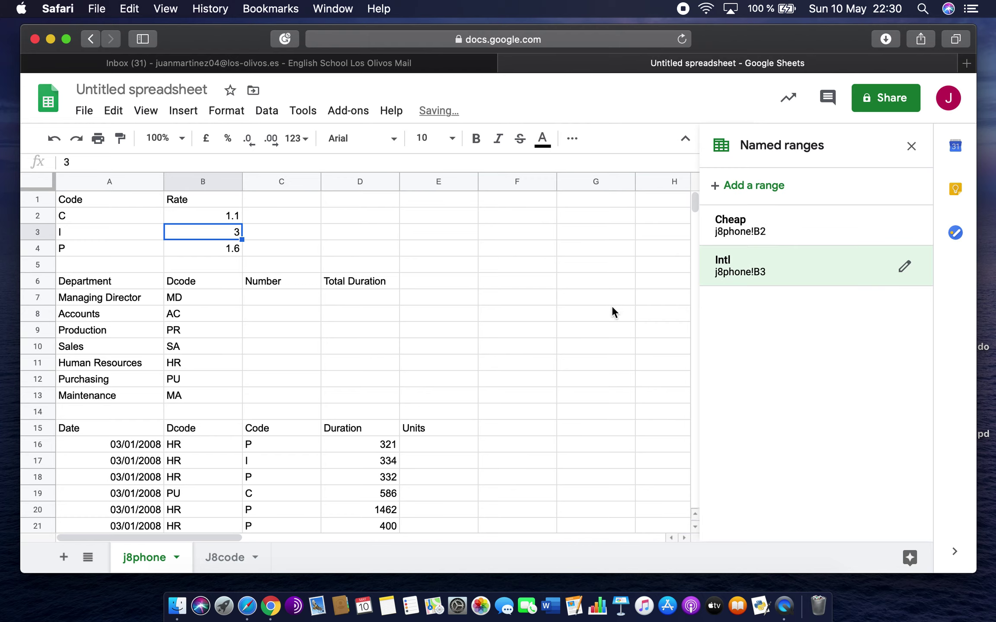
Step: Define the named range Peak for the code P rate in cell B4, and close the named ranges list
left_click(223, 249)
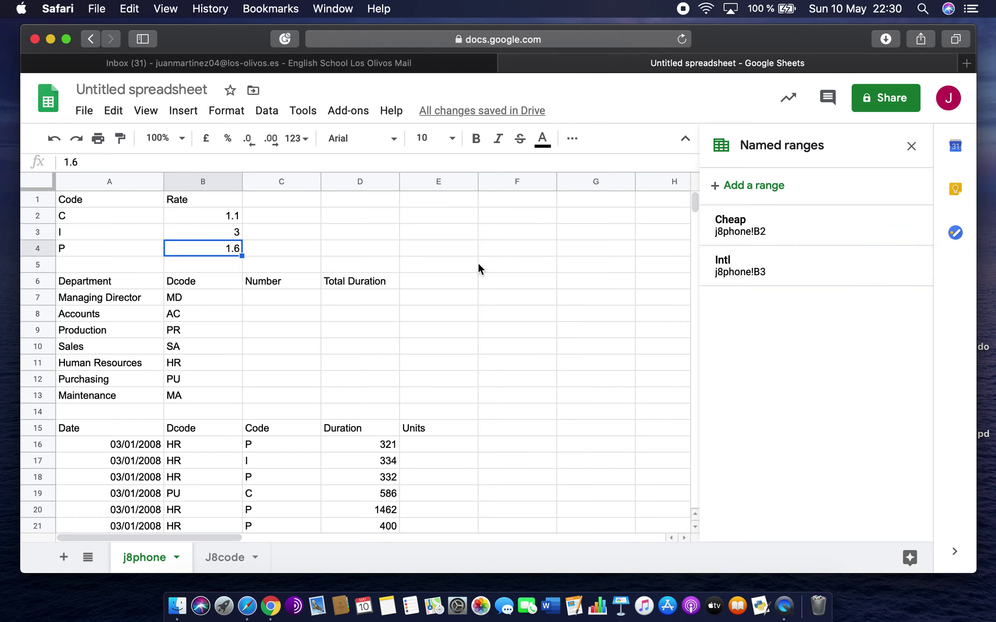
left_click(713, 189)
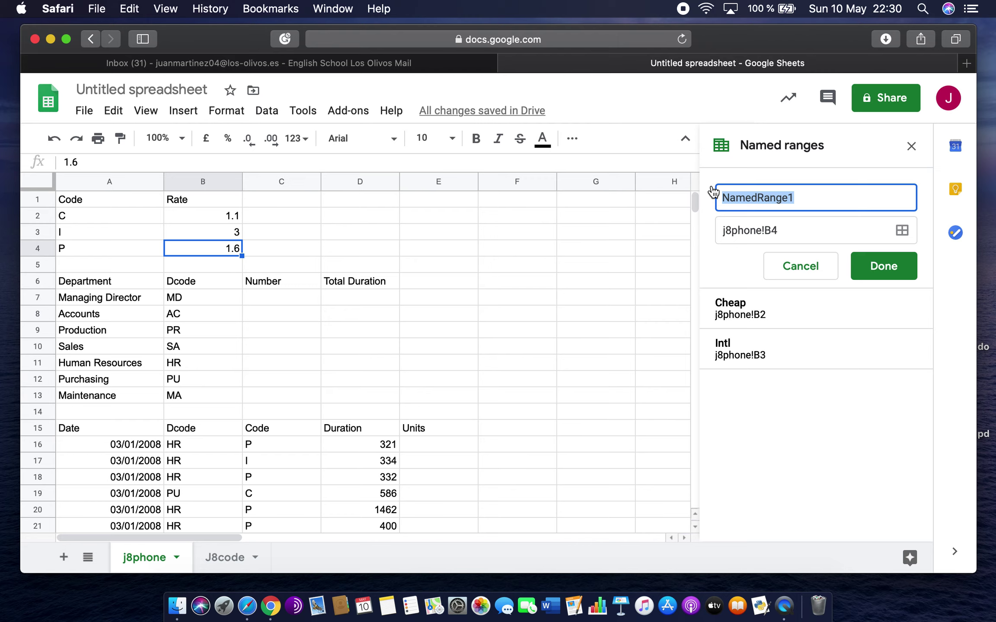
type("Peak")
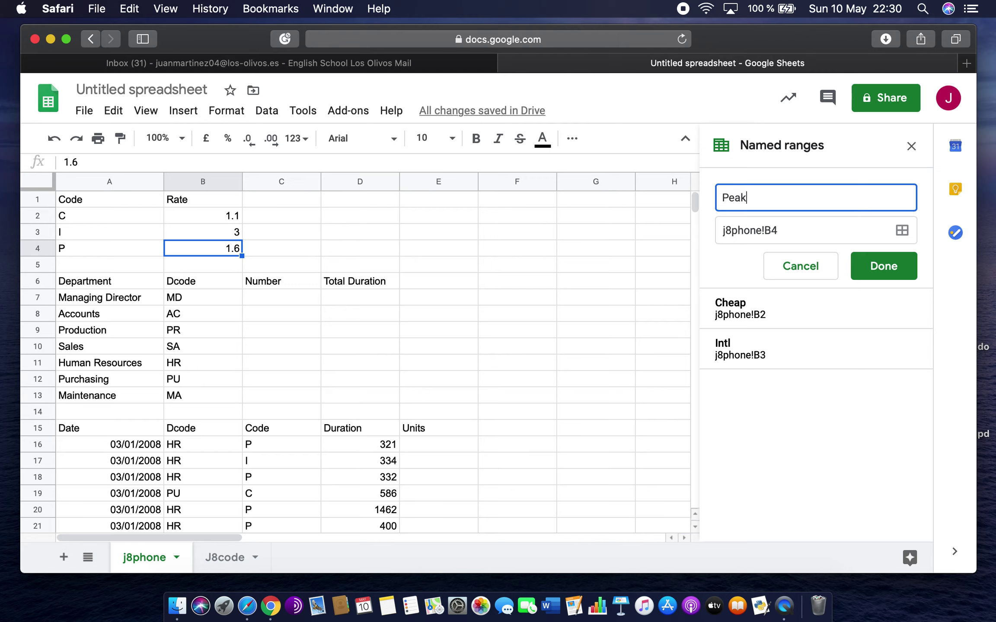
left_click(880, 267)
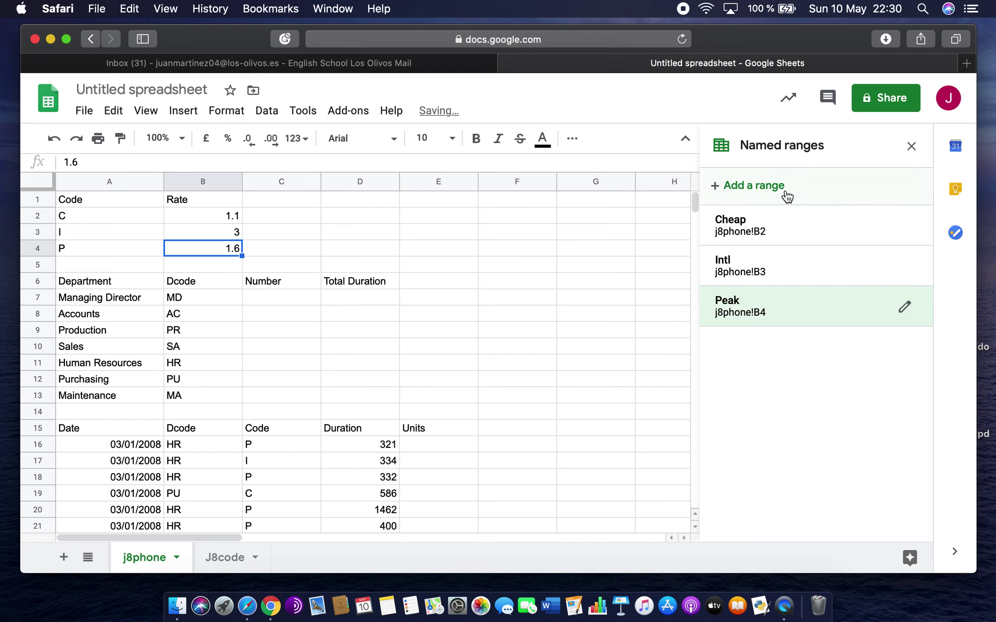
left_click(910, 146)
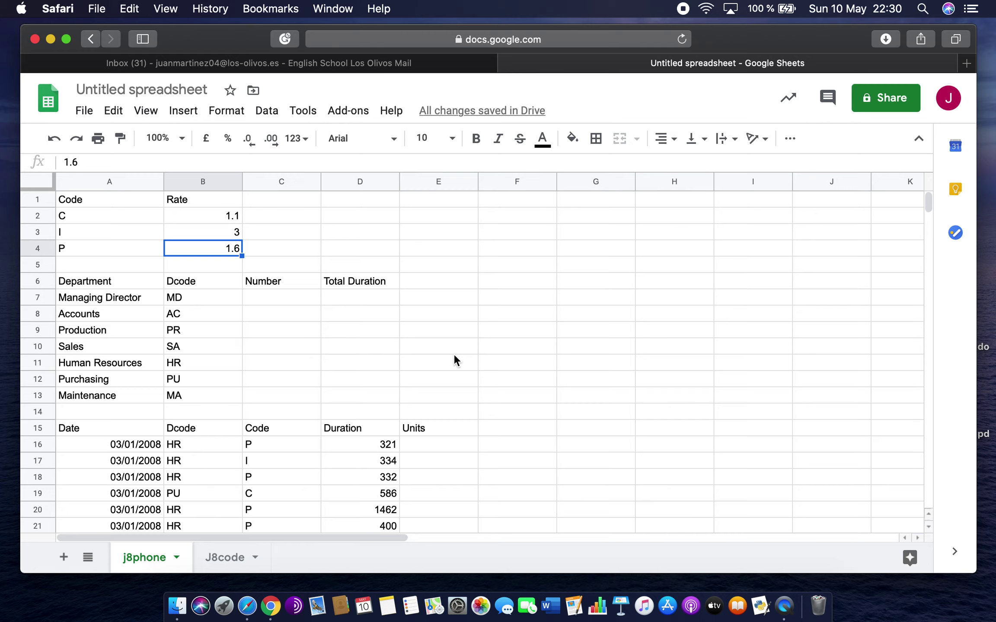
Step: Format the rates in B2:B4 to show one decimal place
left_click(238, 236)
left_click_drag(227, 218, 224, 249)
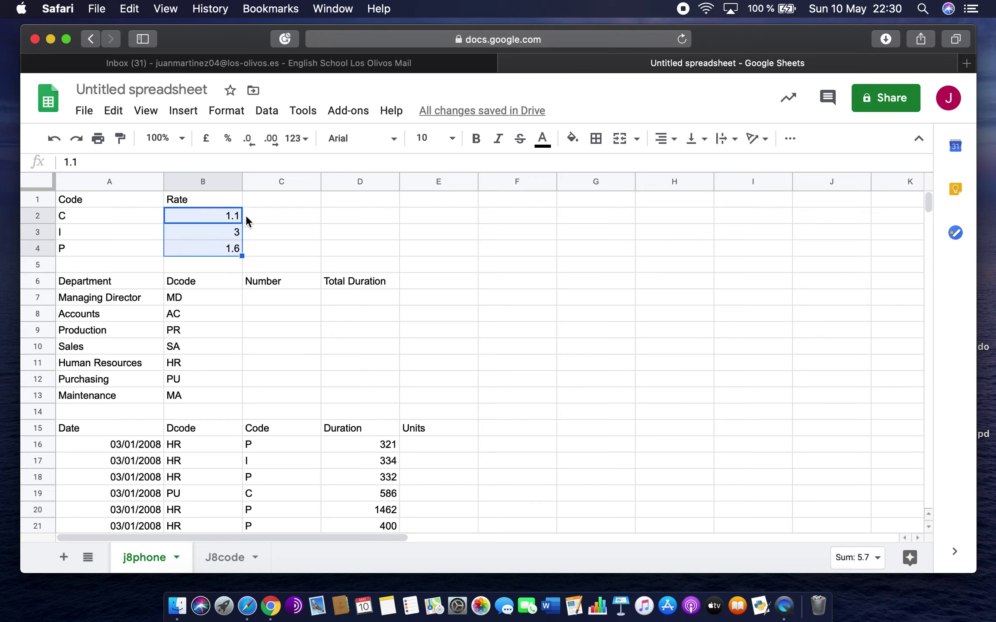
left_click(271, 139)
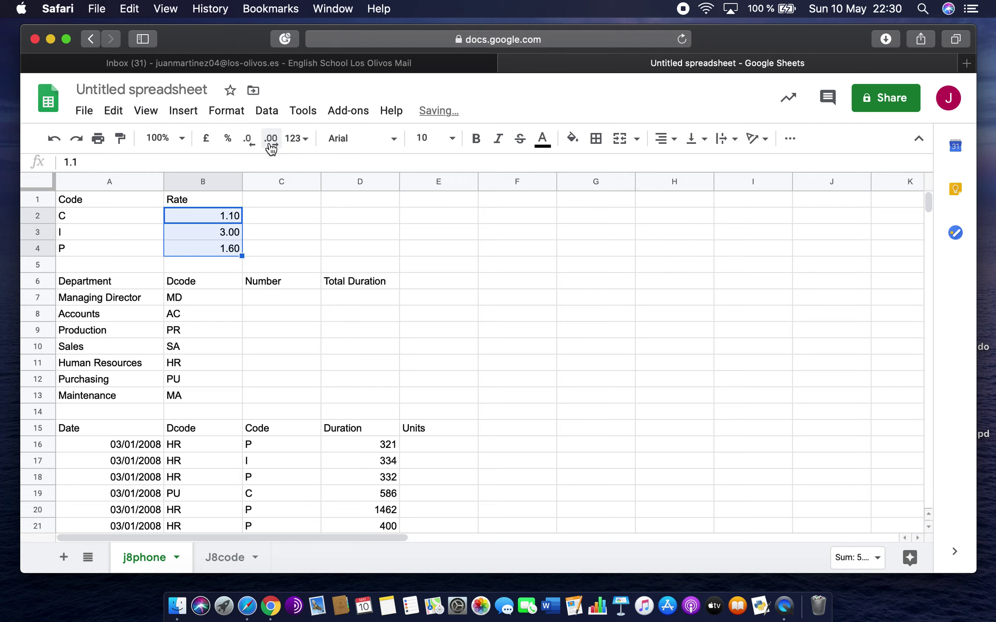
left_click(250, 142)
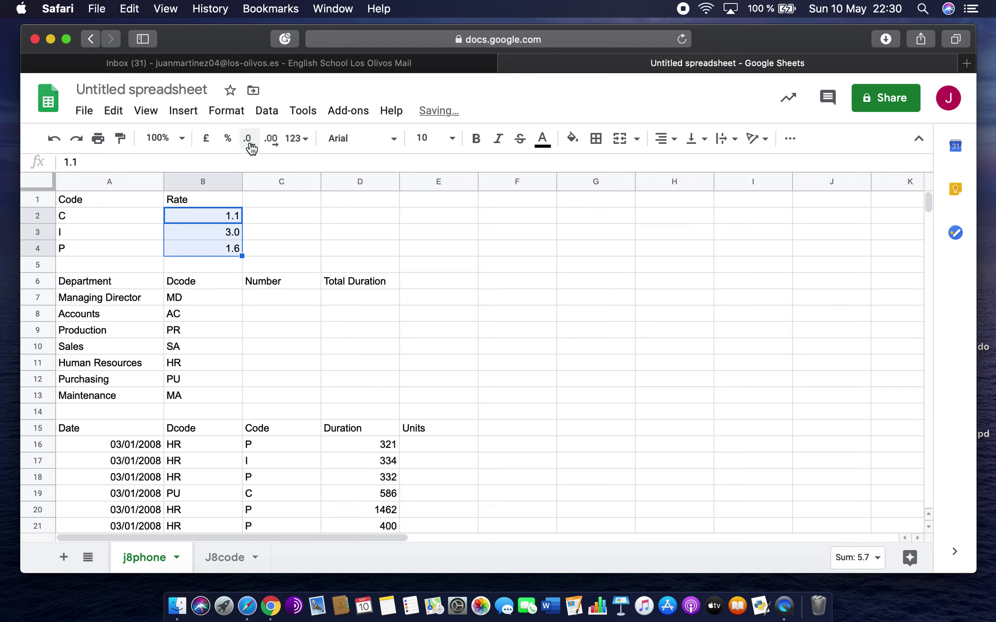
left_click(271, 140)
left_click(250, 141)
left_click(267, 149)
left_click(267, 148)
left_click(252, 148)
left_click(253, 148)
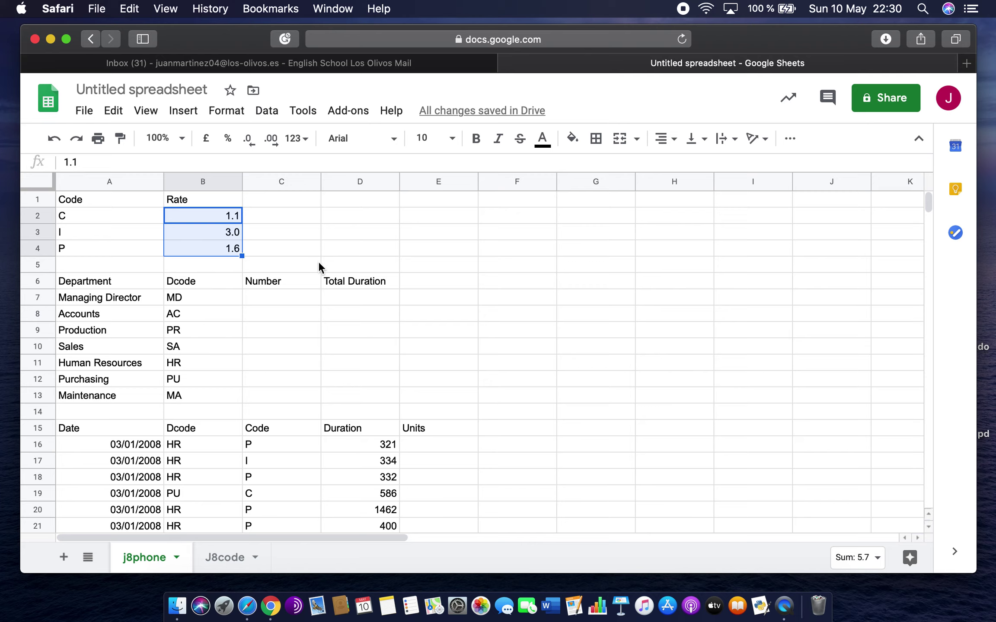
Step: Right-align the codes C, I and P in A2:A4
left_click(99, 212)
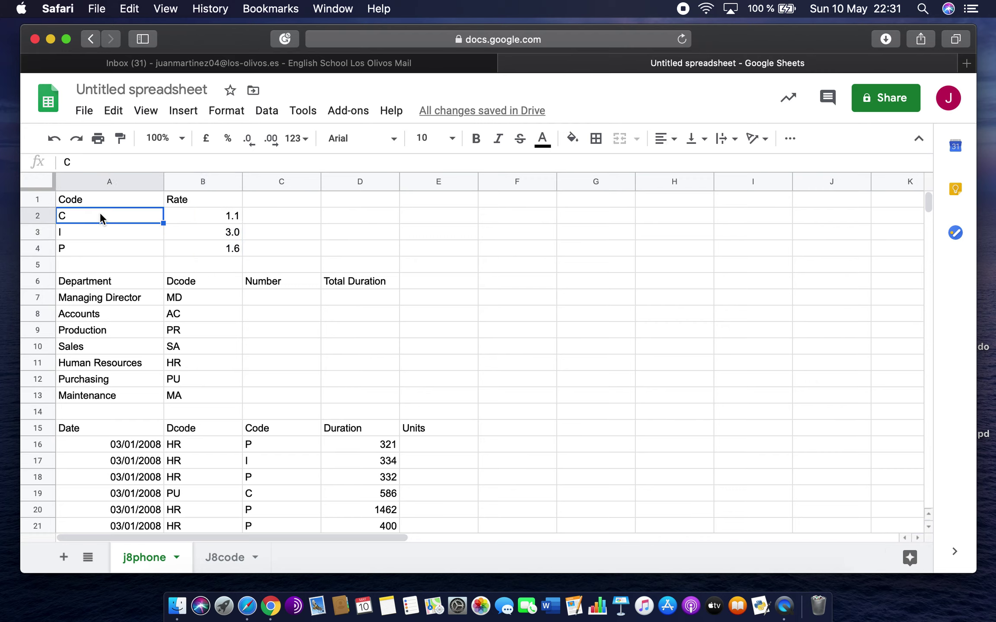
left_click_drag(100, 212, 111, 244)
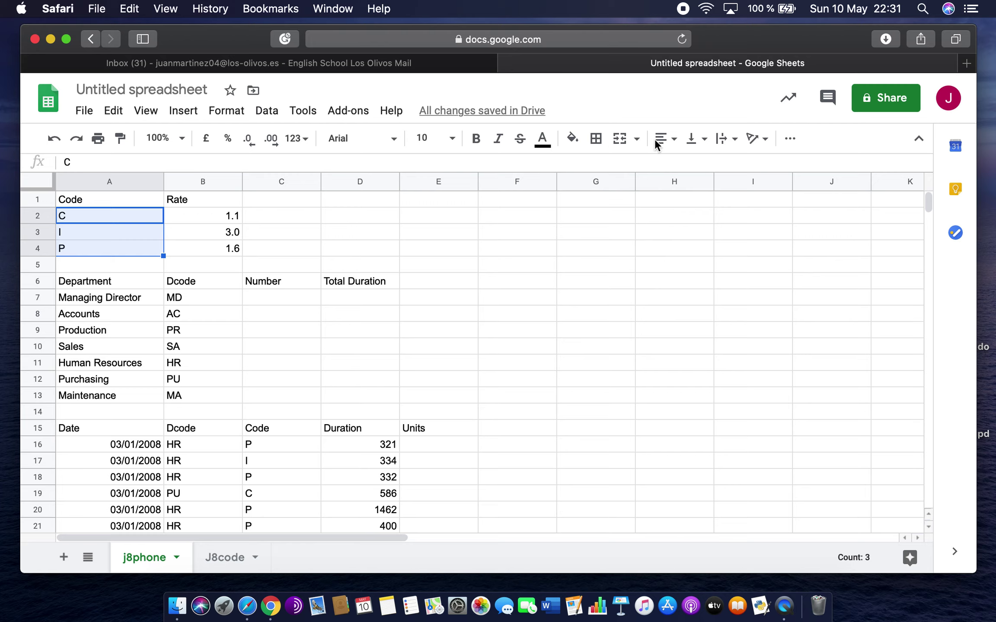
left_click(670, 146)
left_click(700, 168)
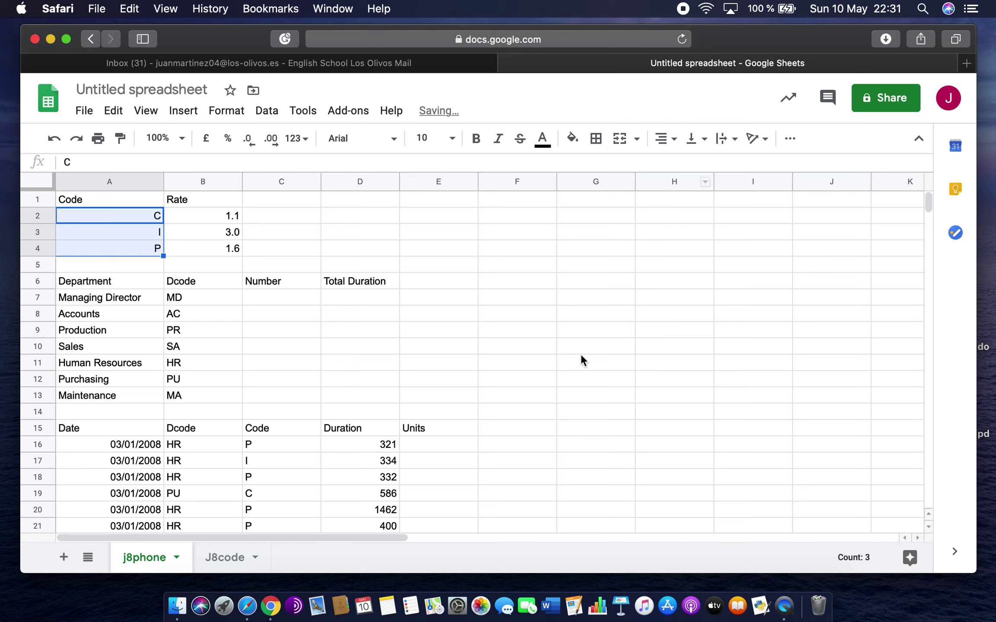
left_click(574, 386)
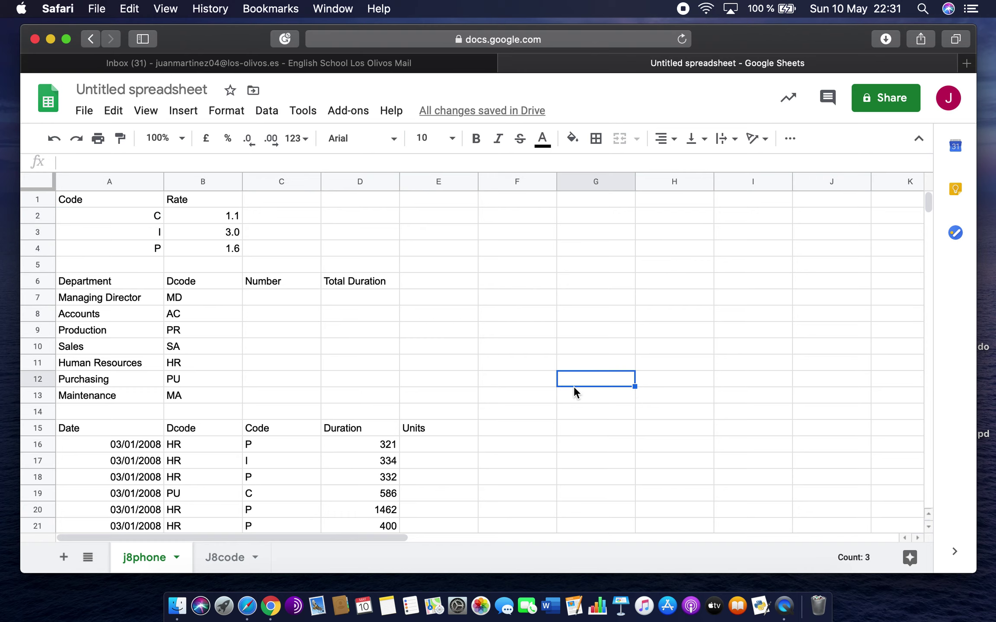
Step: Start a COUNTIF formula in C7, the Managing Director's Number cell, with the Dcode entries B16:B89 as its range
scroll(573, 387, "down", 3)
scroll(573, 388, "up", 3)
left_click(276, 298)
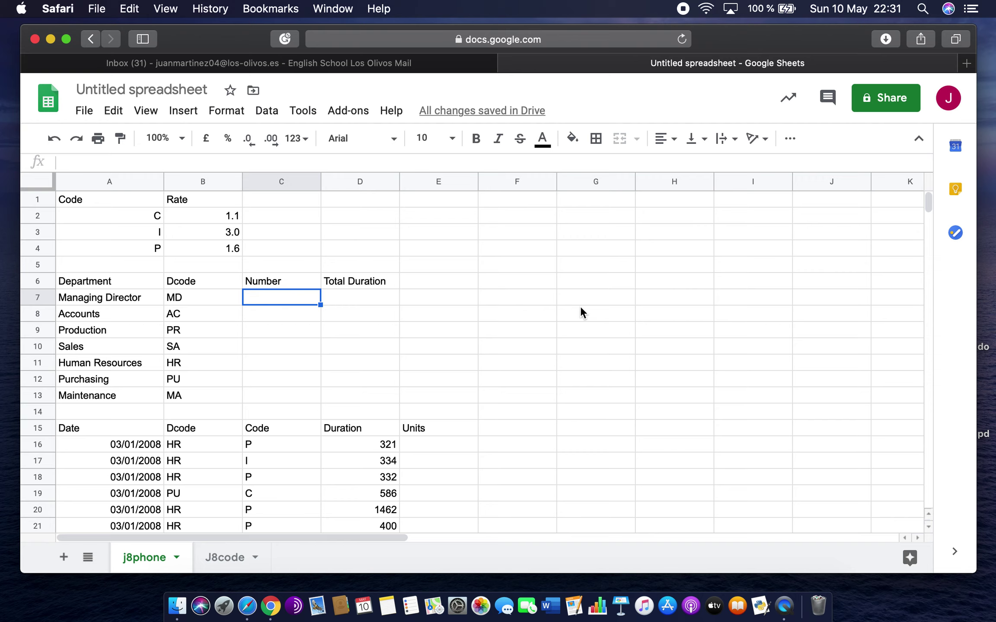
scroll(581, 312, "down", 3)
scroll(581, 312, "up", 3)
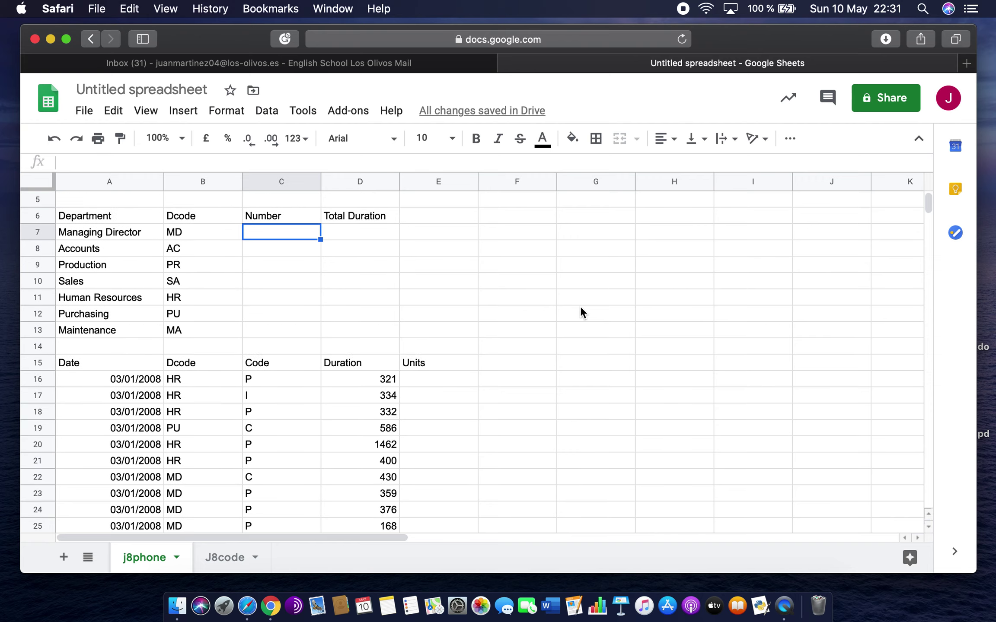
scroll(581, 312, "right", 2)
scroll(581, 312, "left", 2)
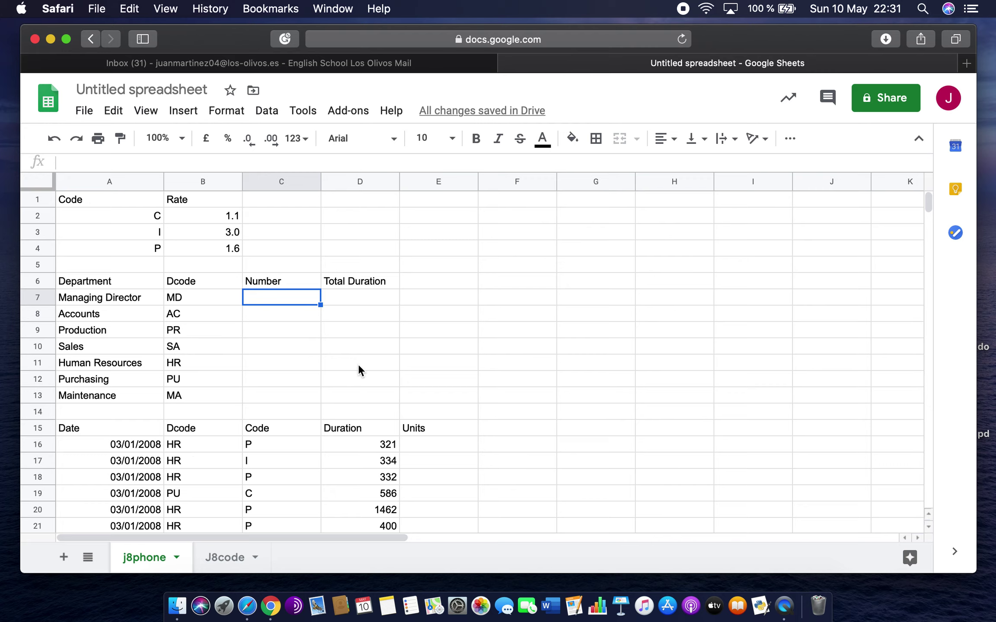
type("=")
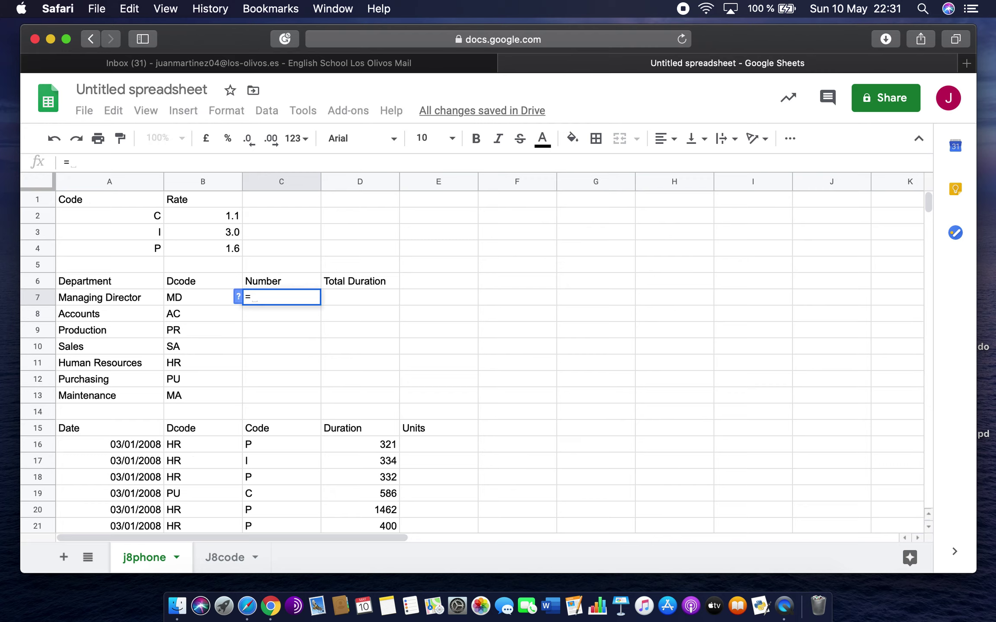
type("COUNTI")
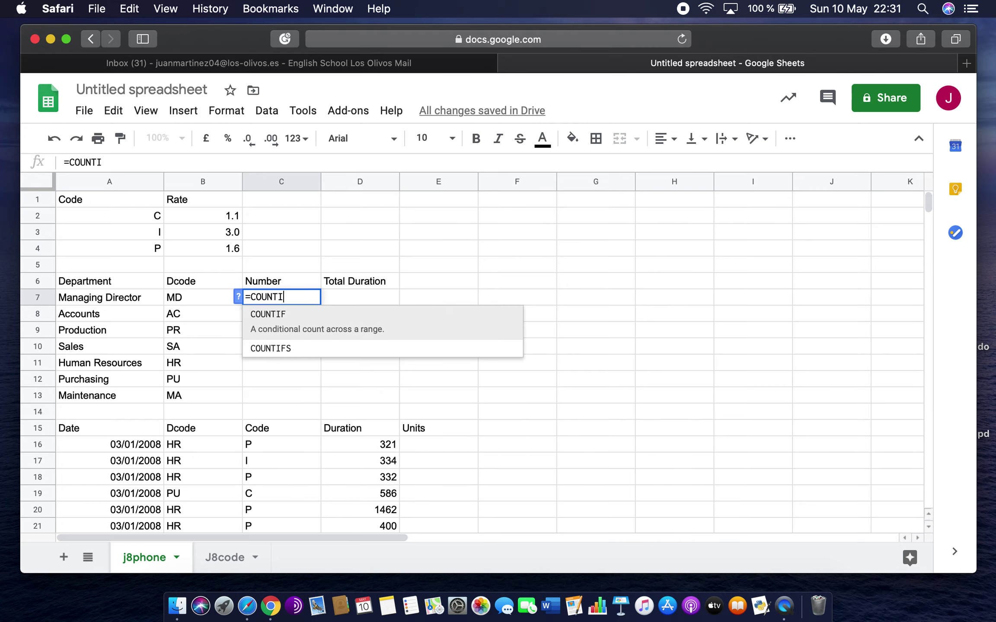
key("BackSpace")
type("IF(")
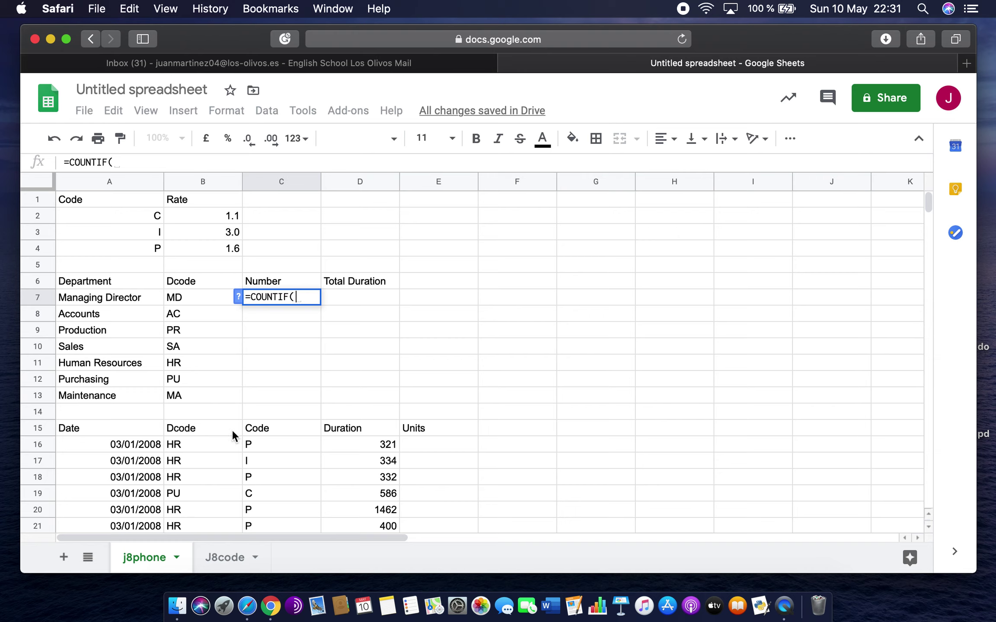
left_click_drag(189, 444, 198, 329)
scroll(454, 261, "up", 15)
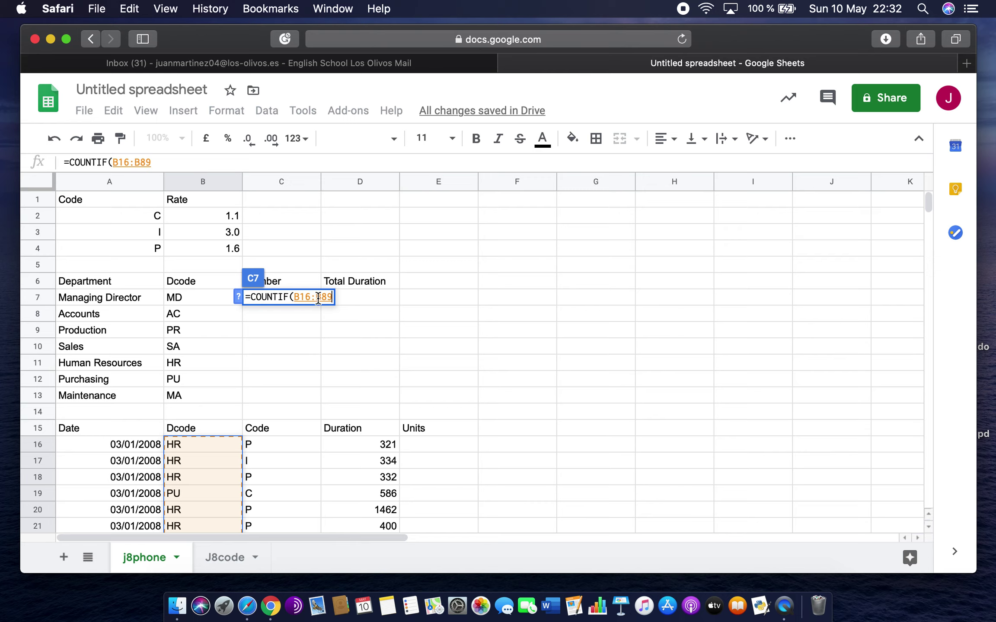
Step: Make the COUNTIF range absolute as $B$16:$B$89, and complete the formula with Dcode cell B7 as the criterion
key("F4")
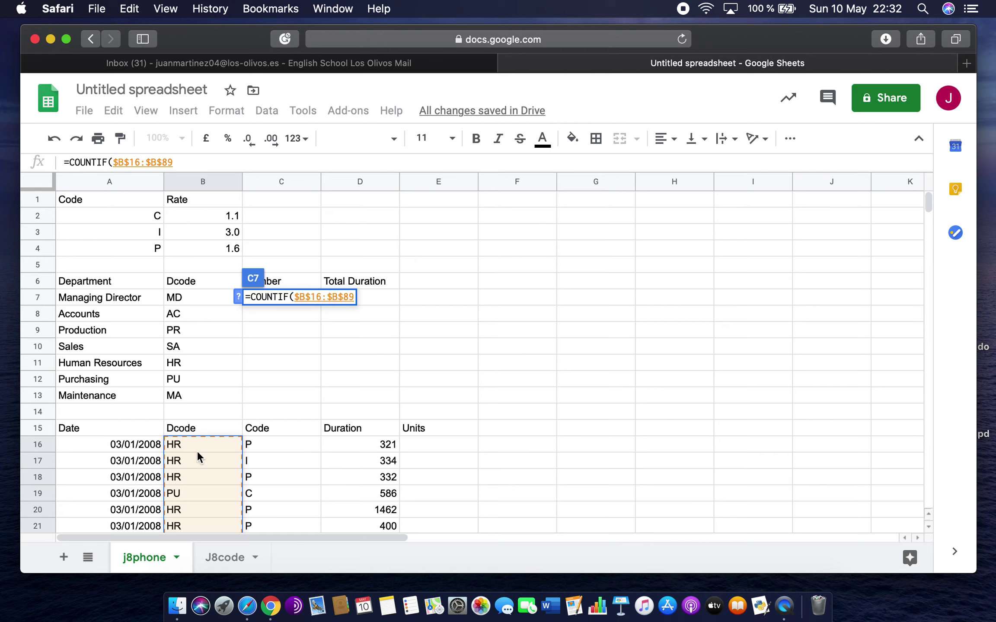
type(",")
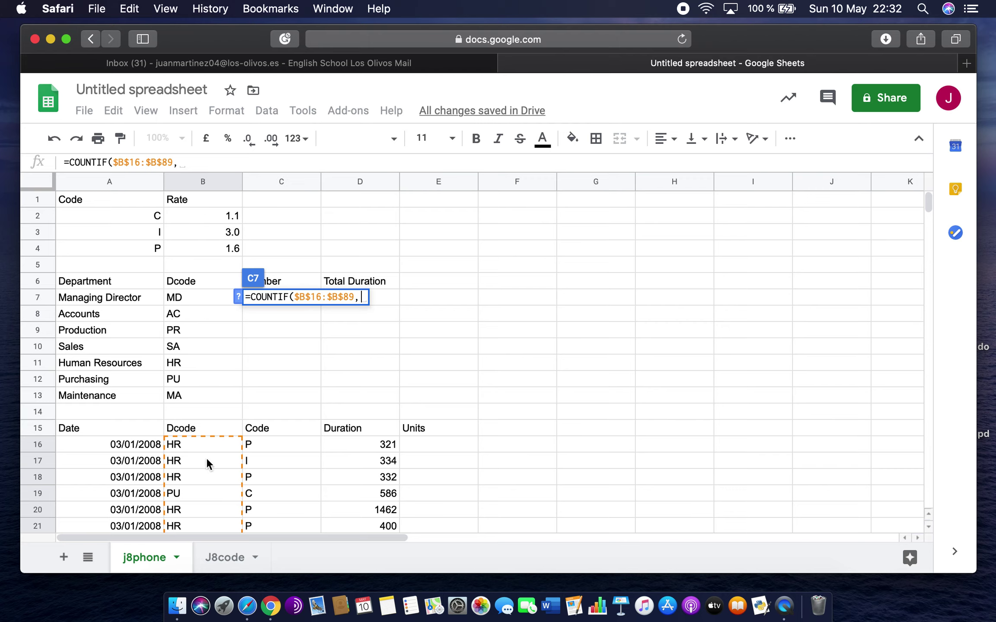
left_click(192, 294)
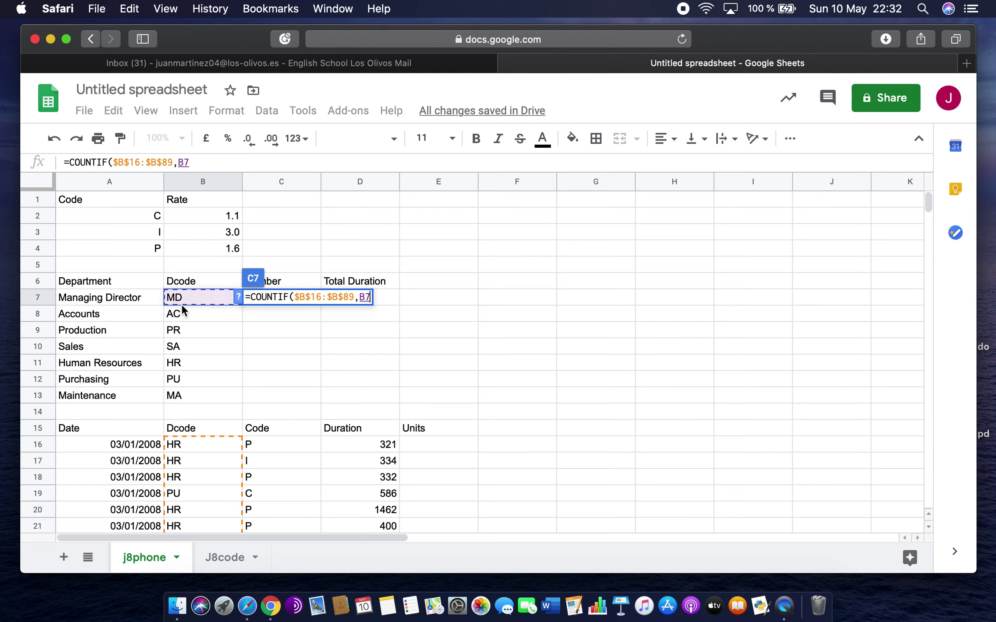
type(")")
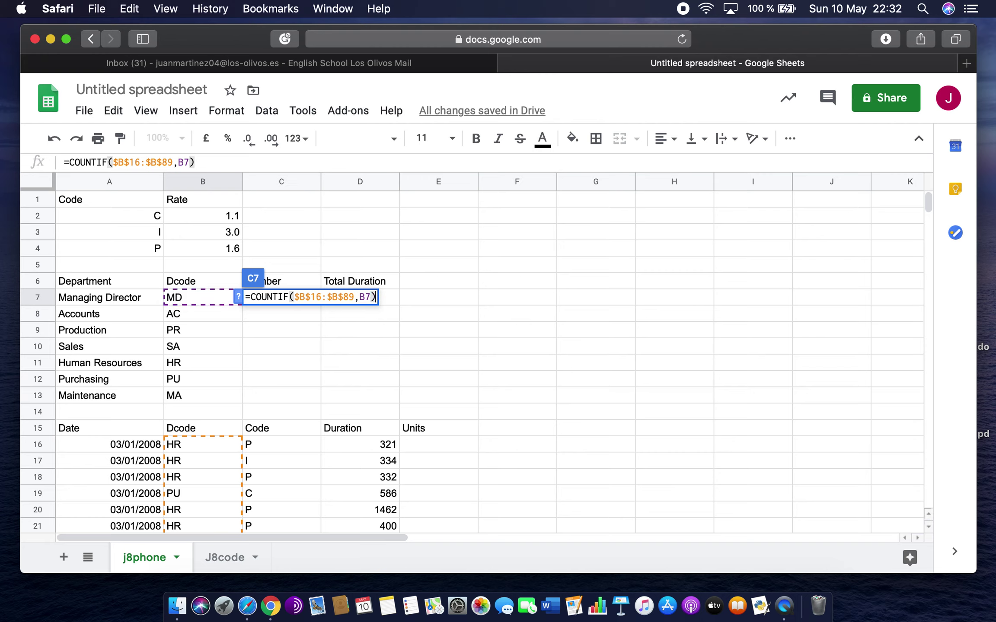
key("Return")
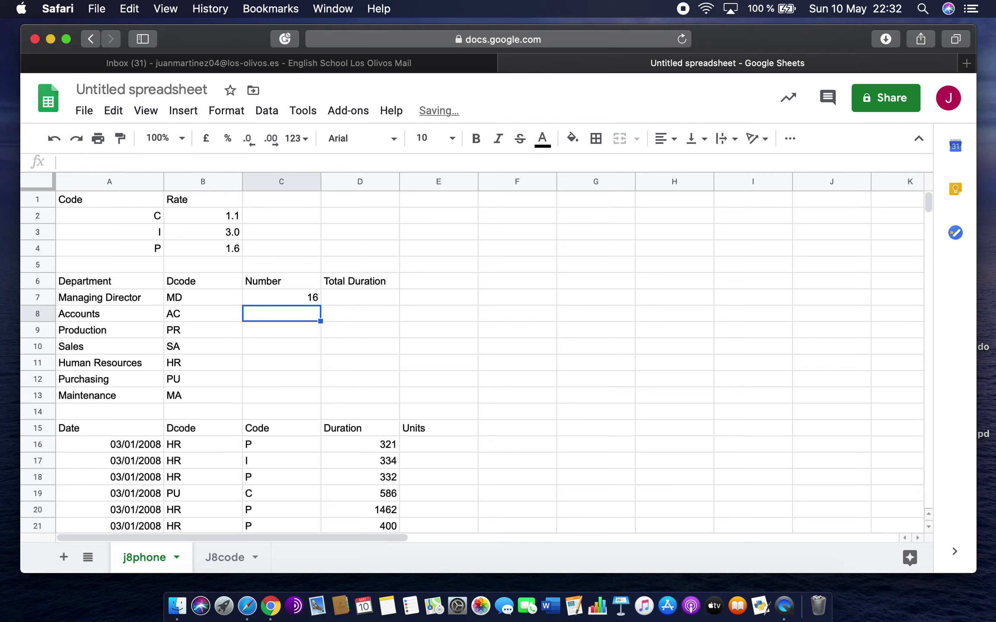
Step: Check the COUNTIF formula in C7 and its B7 criterion against the MD entries in the call list's Dcode column
left_click(305, 297)
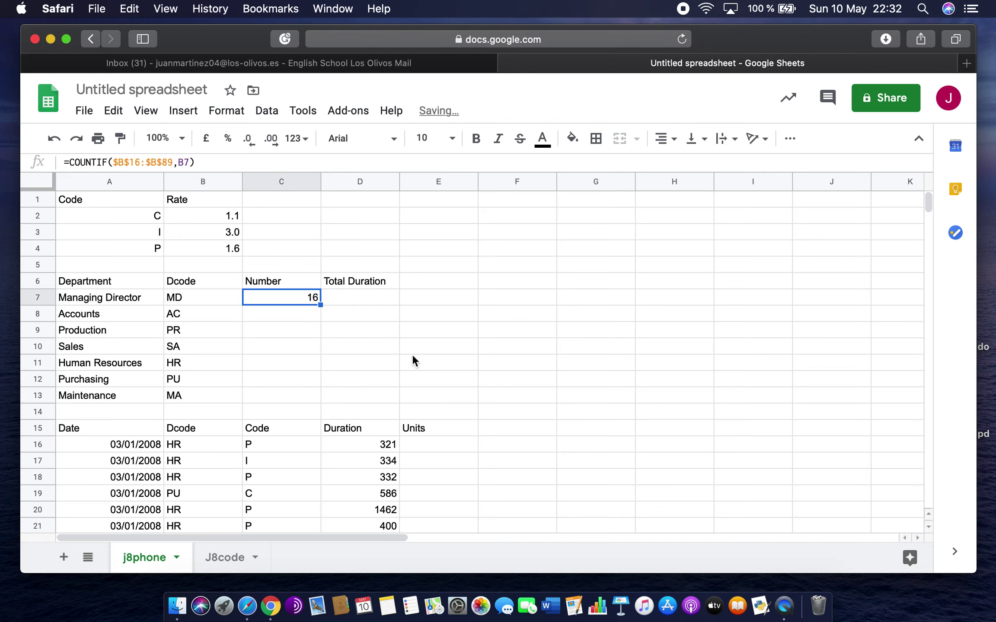
left_click(181, 294)
scroll(231, 465, "down", 10)
scroll(231, 465, "up", 10)
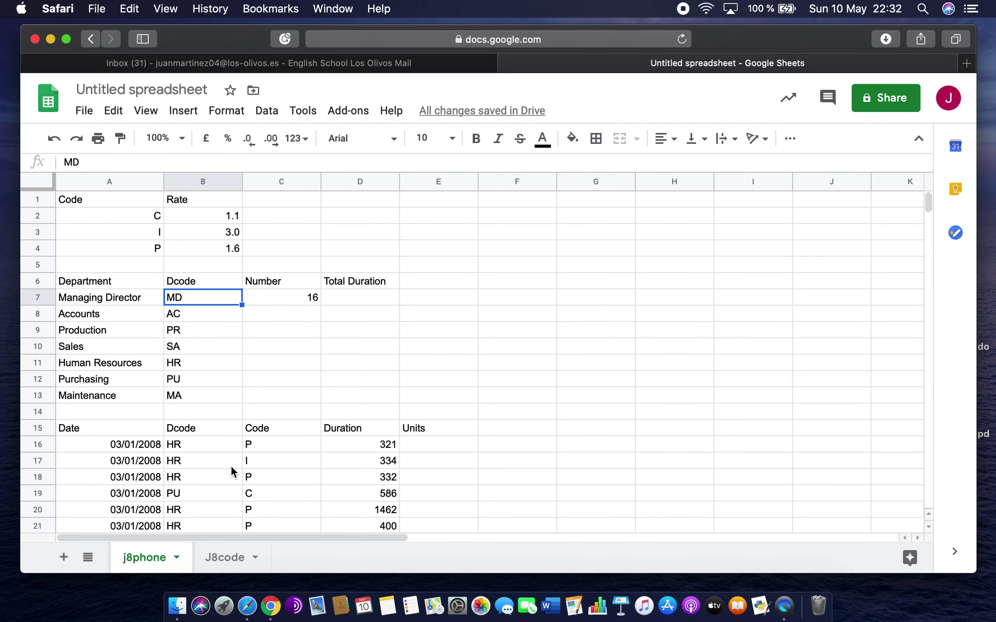
scroll(259, 497, "down", 10)
scroll(259, 497, "down", 3)
scroll(259, 497, "up", 10)
scroll(197, 504, "down", 8)
scroll(198, 506, "up", 8)
left_click(315, 300)
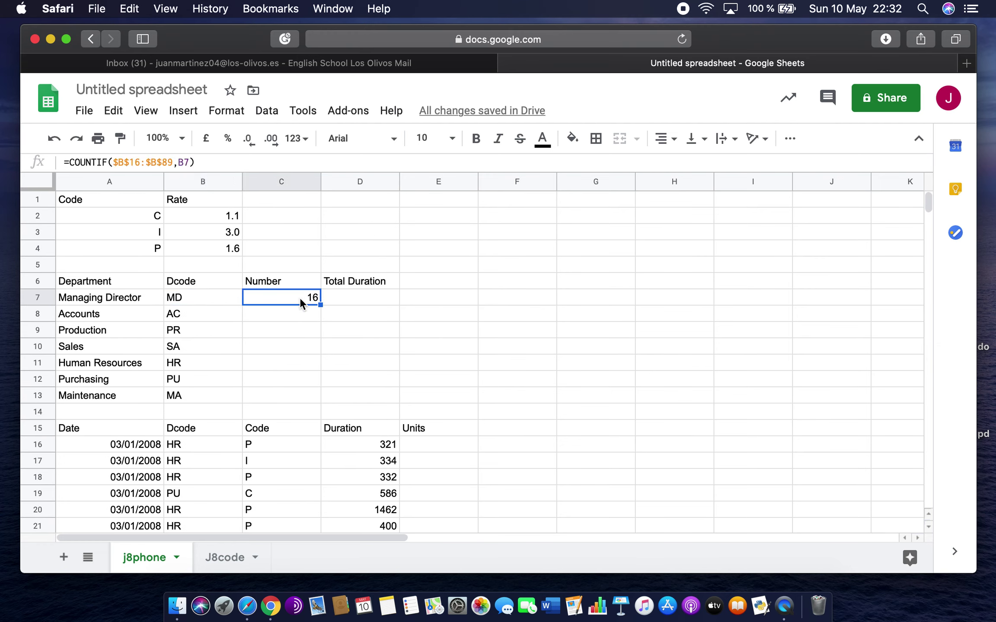
left_click(184, 162)
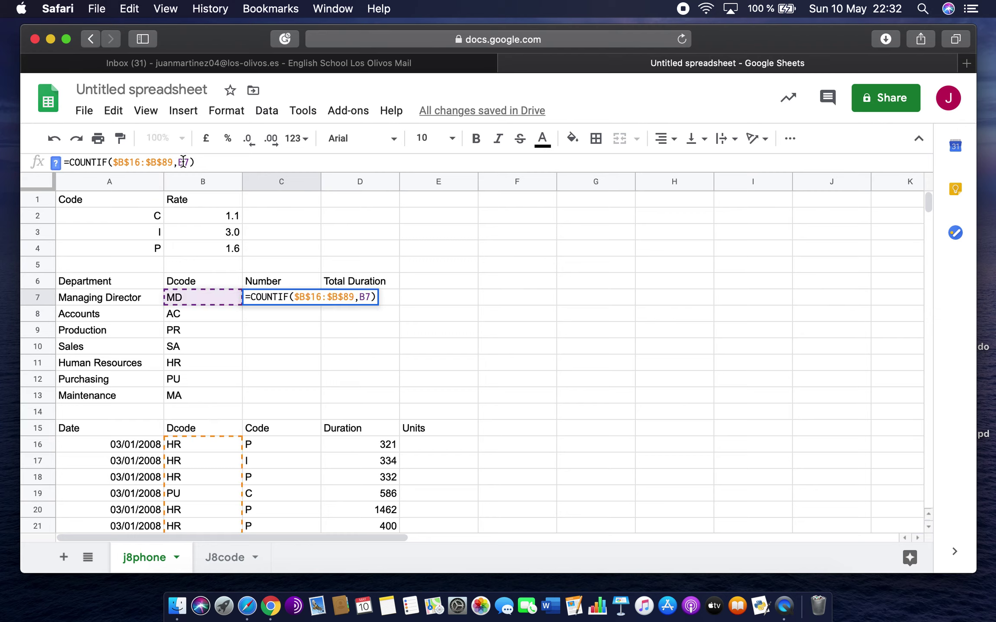
key("Return")
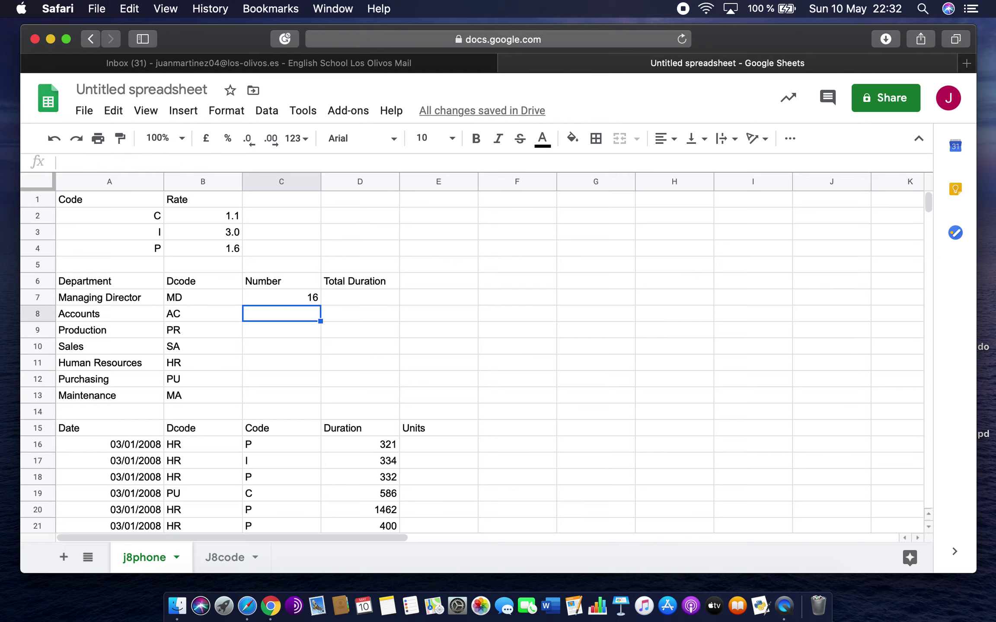
Step: Fill the COUNTIF formula from C7 down to C13 for the remaining departments, and inspect the copied formulas
left_click(305, 298)
double_click(319, 306)
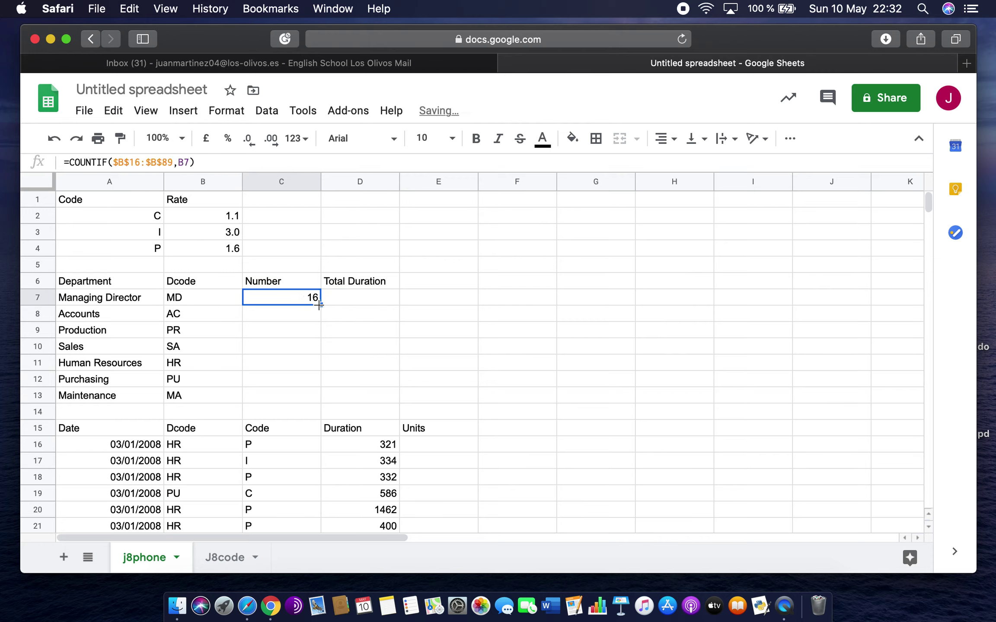
left_click(307, 319)
left_click(307, 348)
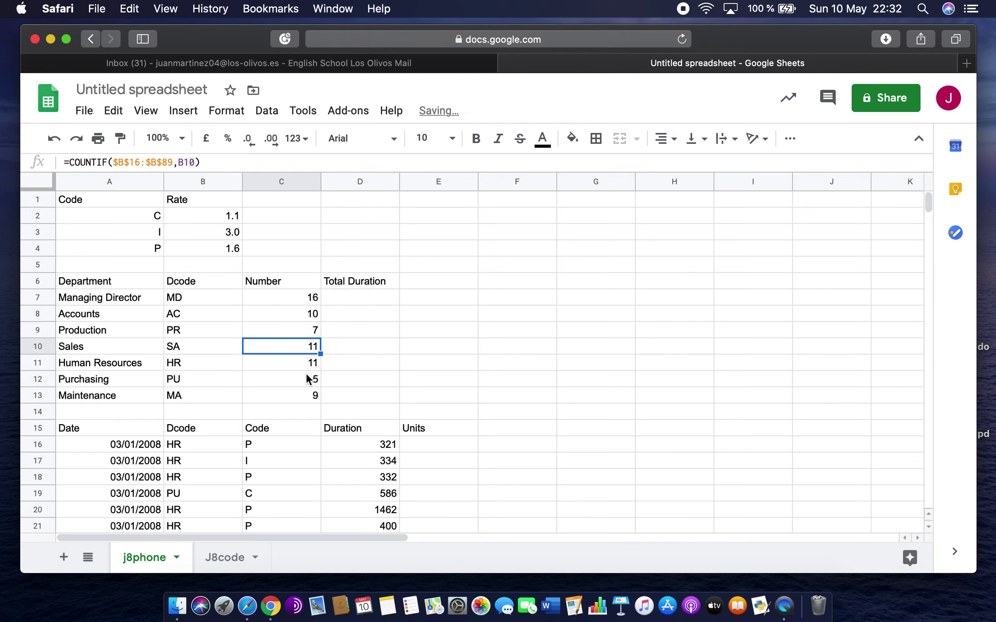
Step: Compare the COUNTIF formulas in C7 and C13, checking the fixed range and each cell's Dcode criterion
left_click(309, 393)
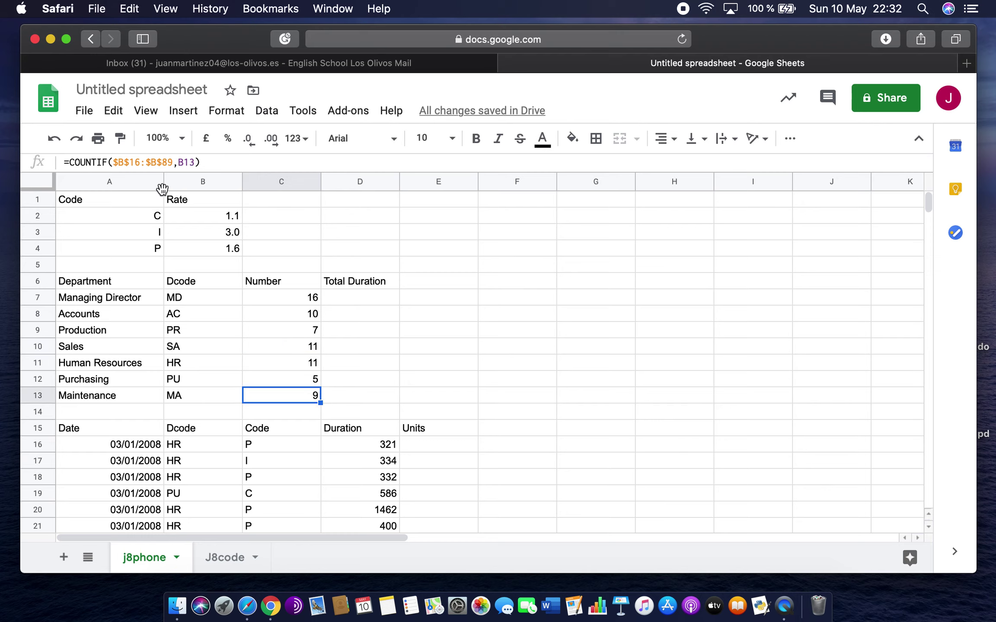
left_click(302, 299)
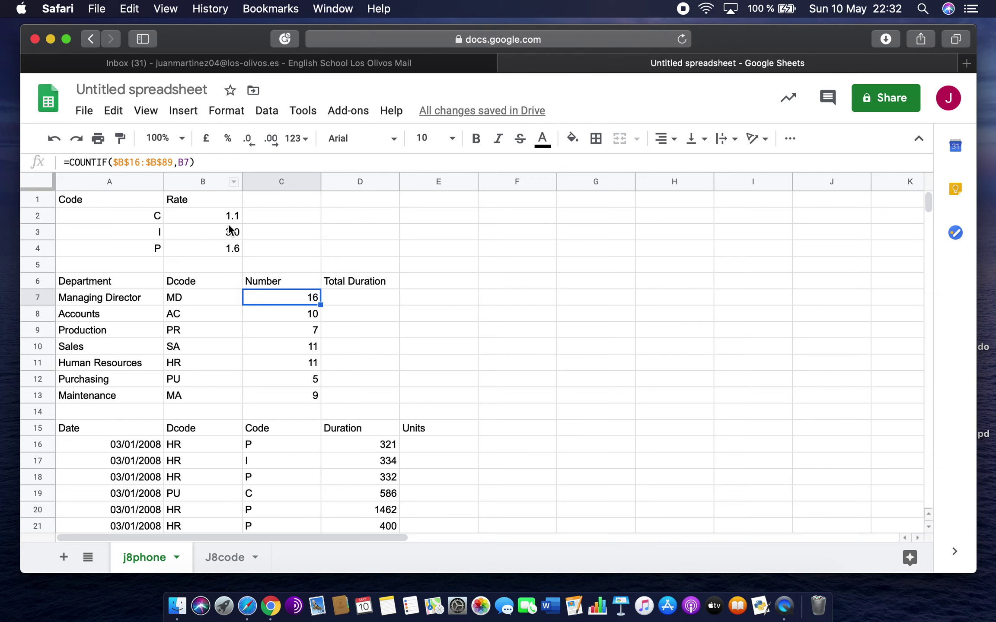
left_click(304, 393)
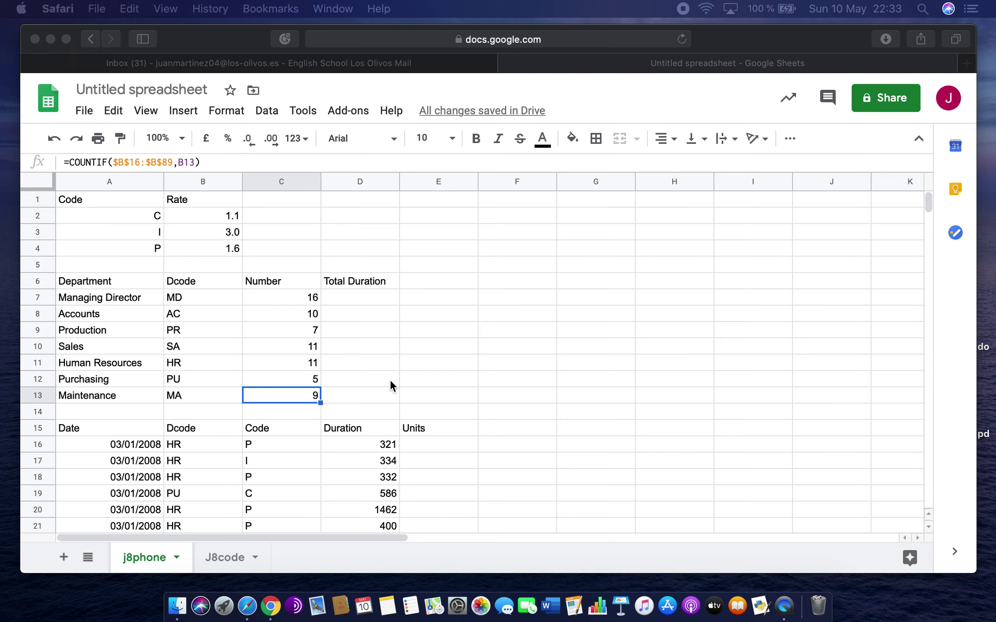
Step: Examine the Duration values beside the MD calls in rows 22 to 25 of the call list
left_click(353, 303)
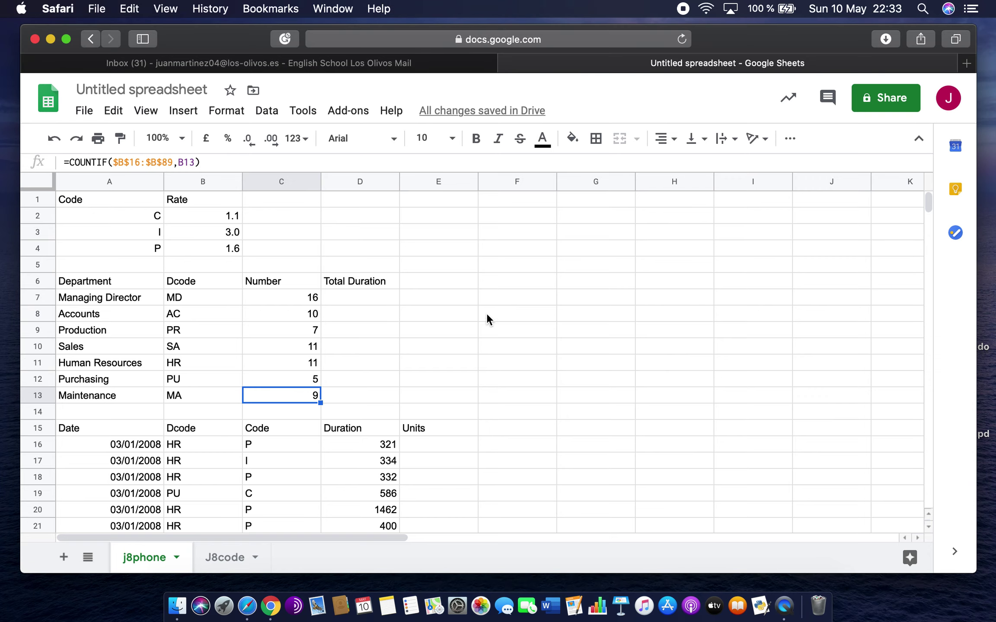
left_click(360, 294)
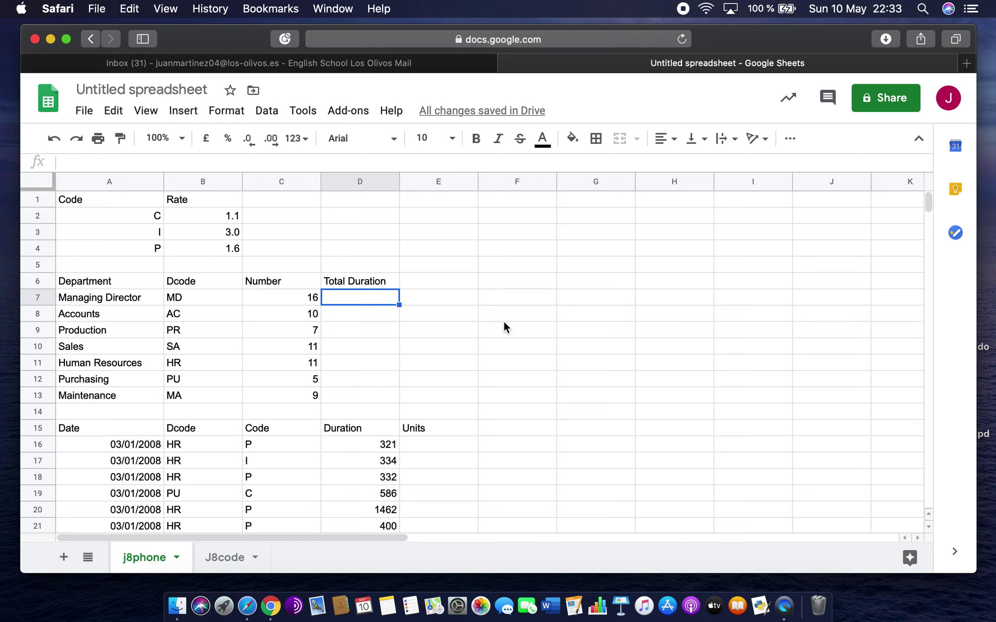
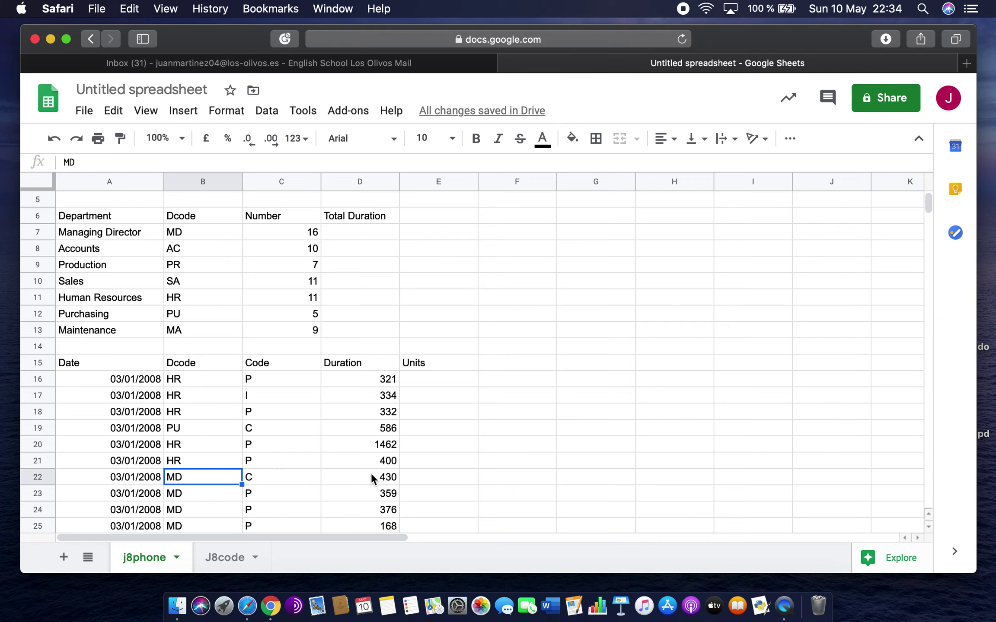
left_click(382, 481)
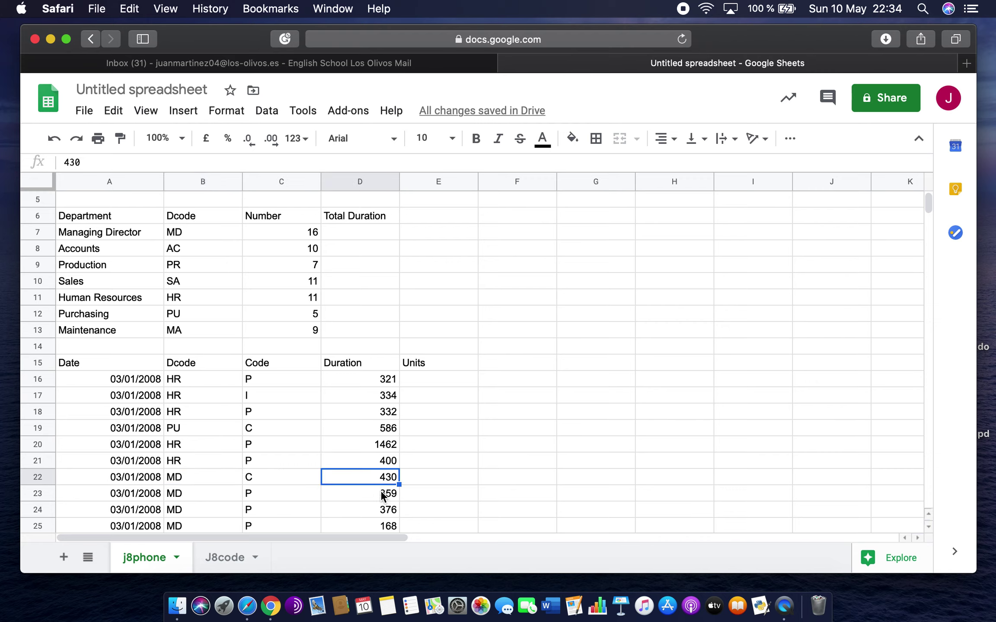
left_click(381, 495)
left_click(379, 511)
scroll(379, 511, "down", 5)
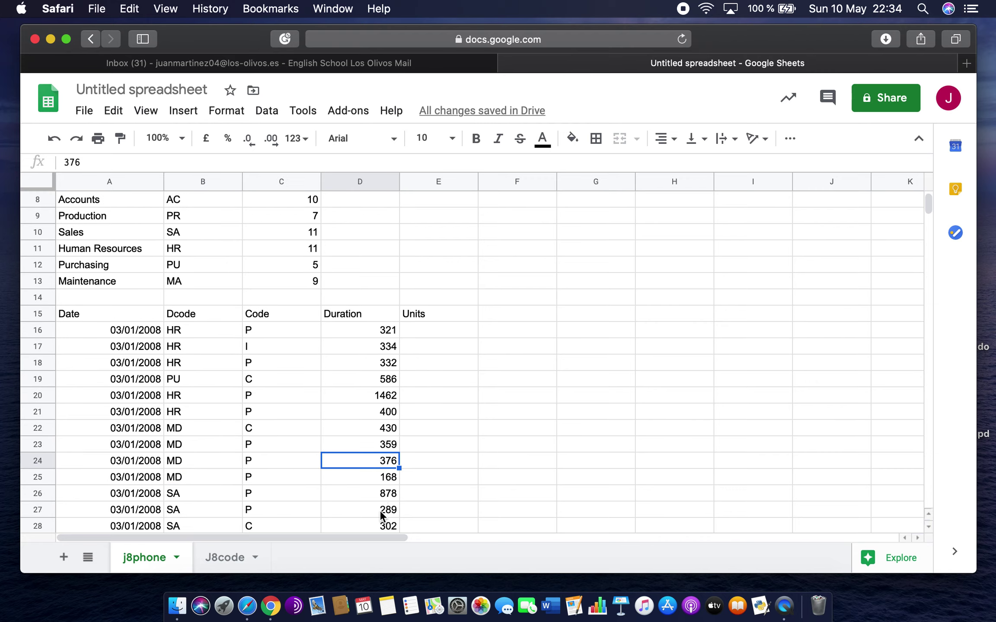
left_click(382, 439)
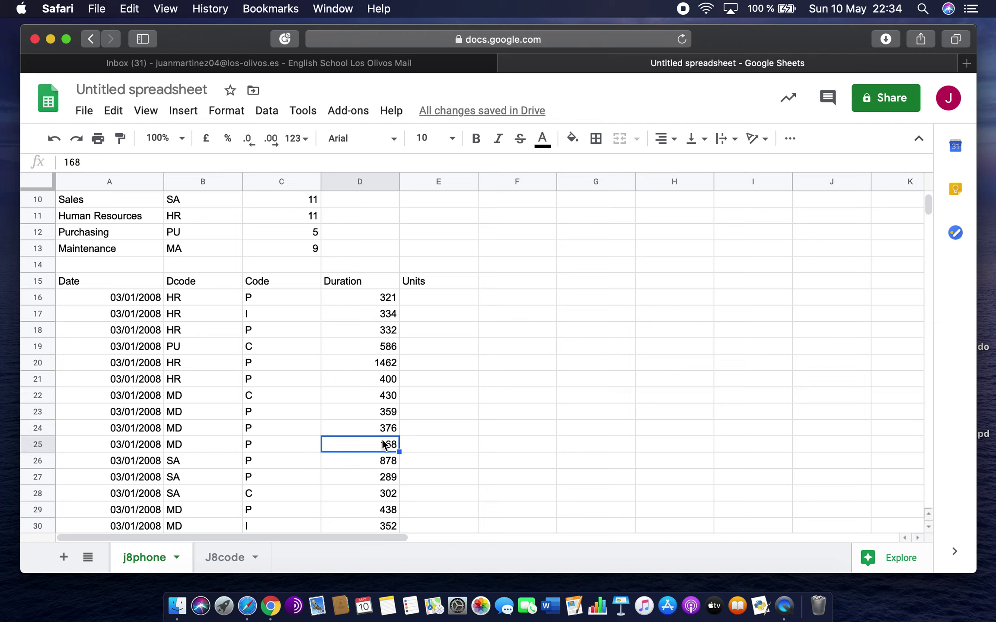
left_click(379, 463)
scroll(378, 461, "up", 9)
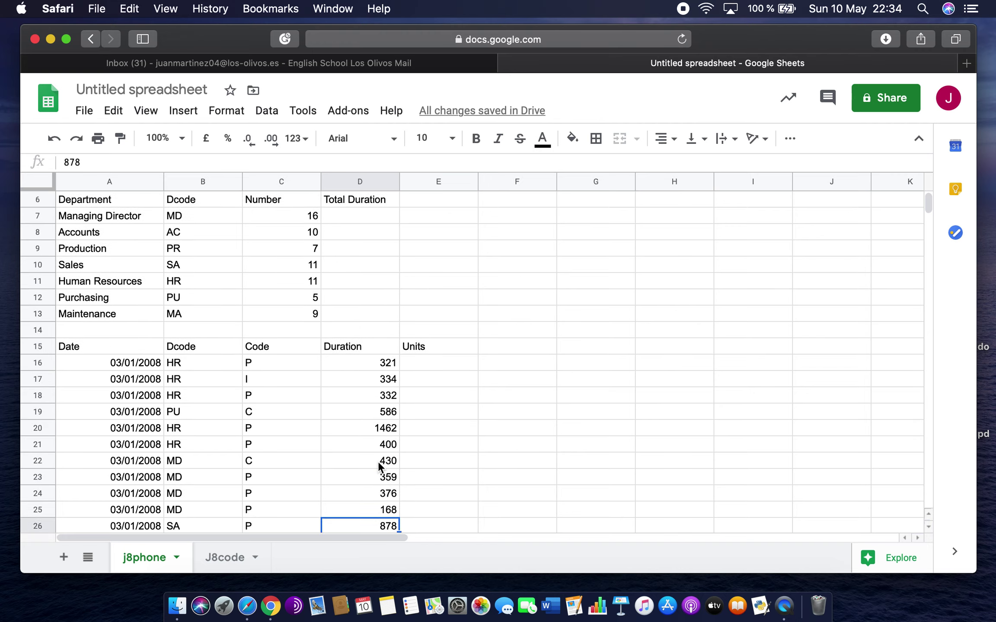
Step: Start a SUMIF formula in D7, the Managing Director's Total Duration cell, with the Dcode entries $B$16:$B$89 as its absolute range
left_click(356, 300)
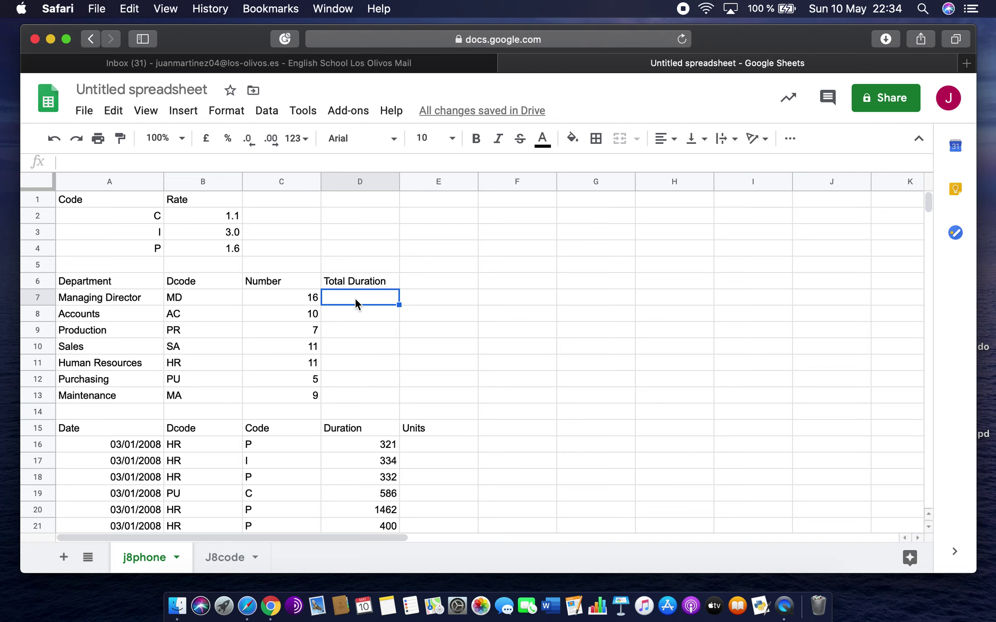
type("=SUM")
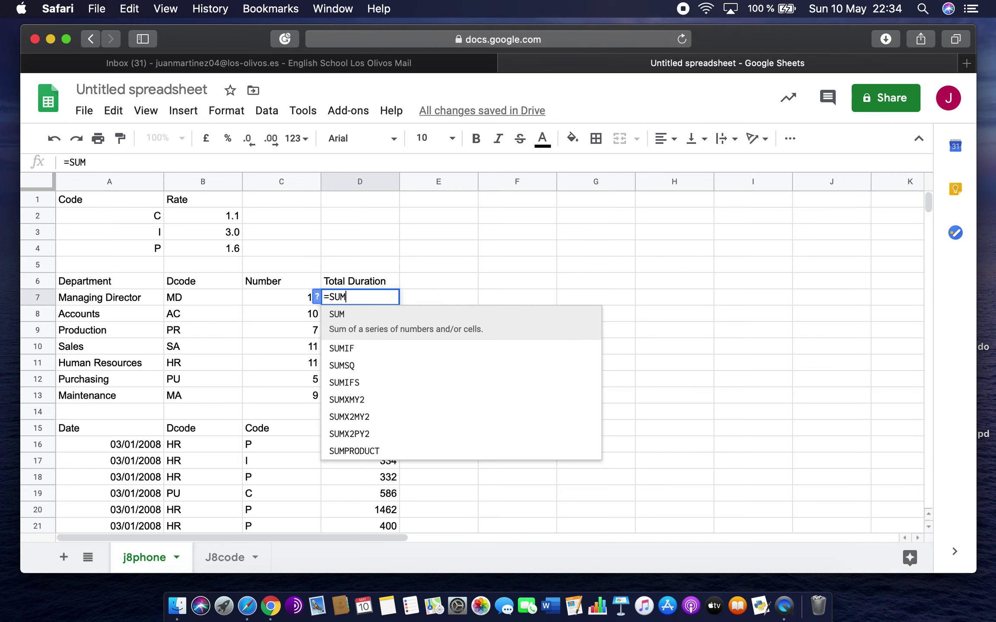
type("IF(")
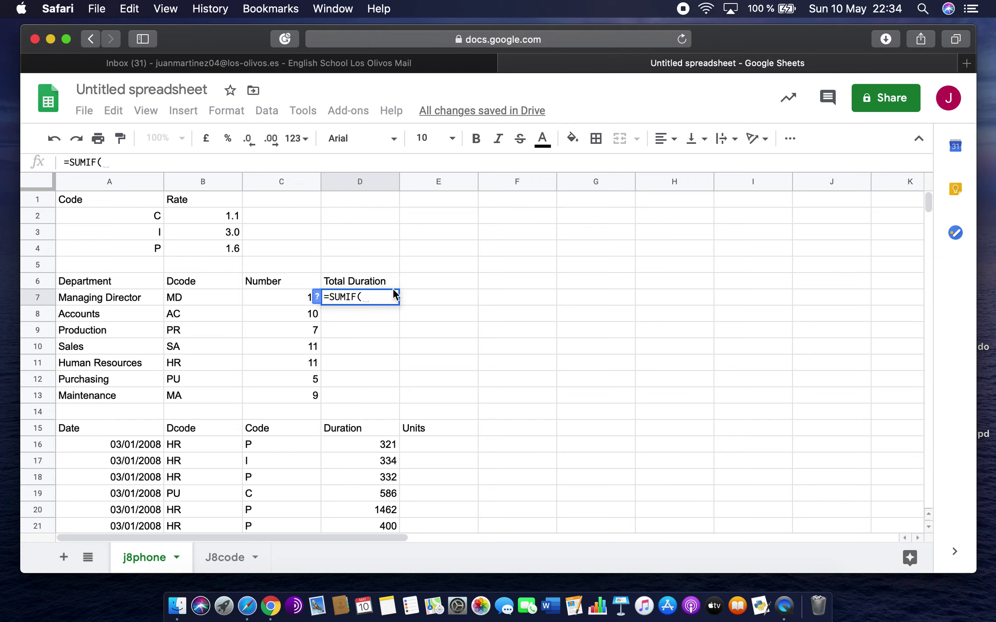
mouse_move(196, 445)
left_mouse_down()
mouse_move(182, 619)
mouse_move(189, 444)
left_mouse_up()
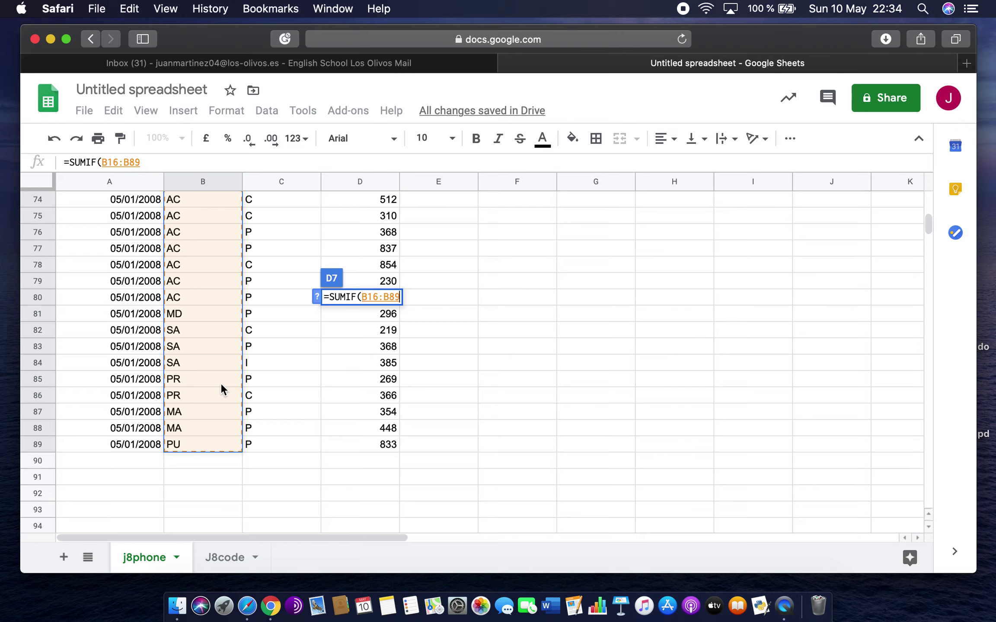
key("F4")
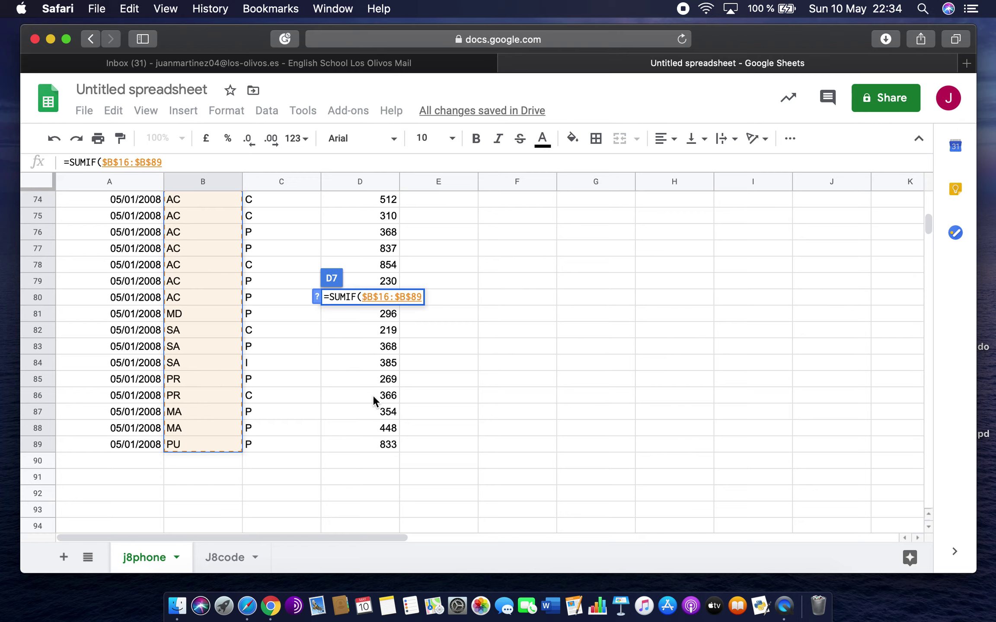
Step: Add the Managing Director's Dcode cell B7 as the criterion of the SUMIF formula
scroll(372, 395, "up", 10)
scroll(373, 395, "up", 6)
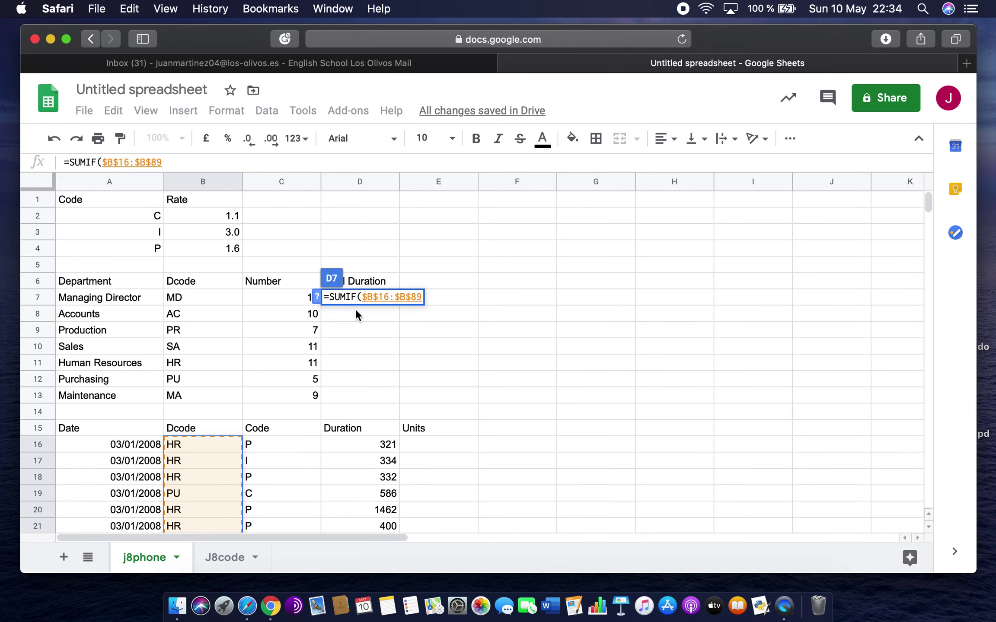
left_click(202, 161)
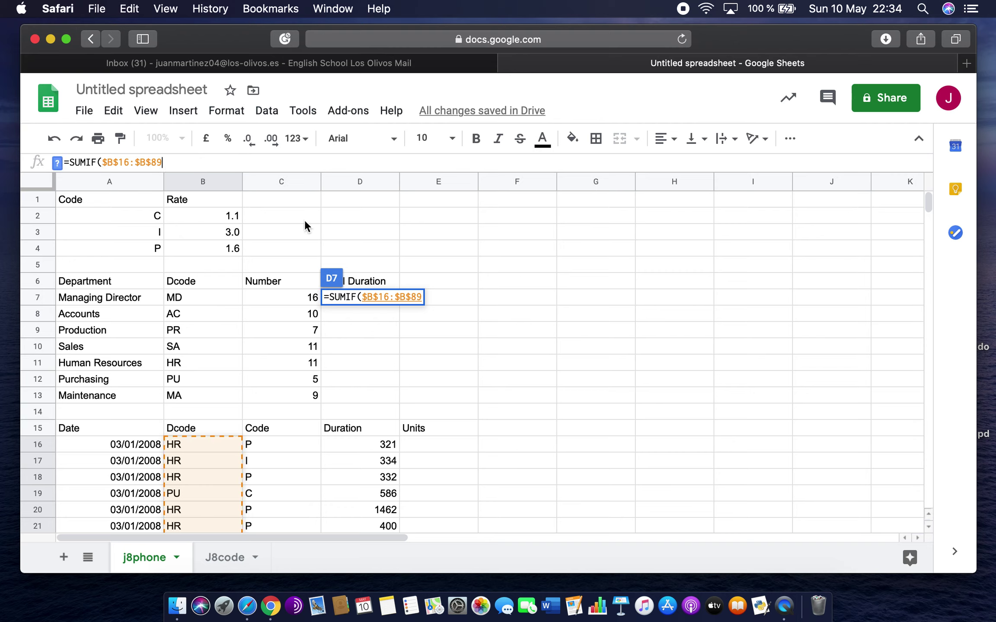
type(",")
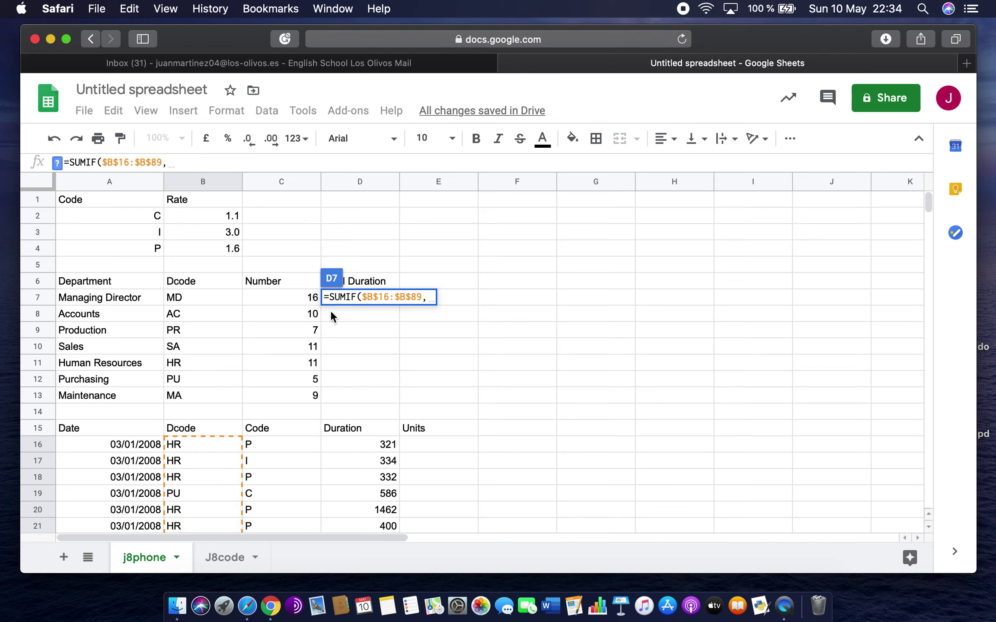
left_click(193, 296)
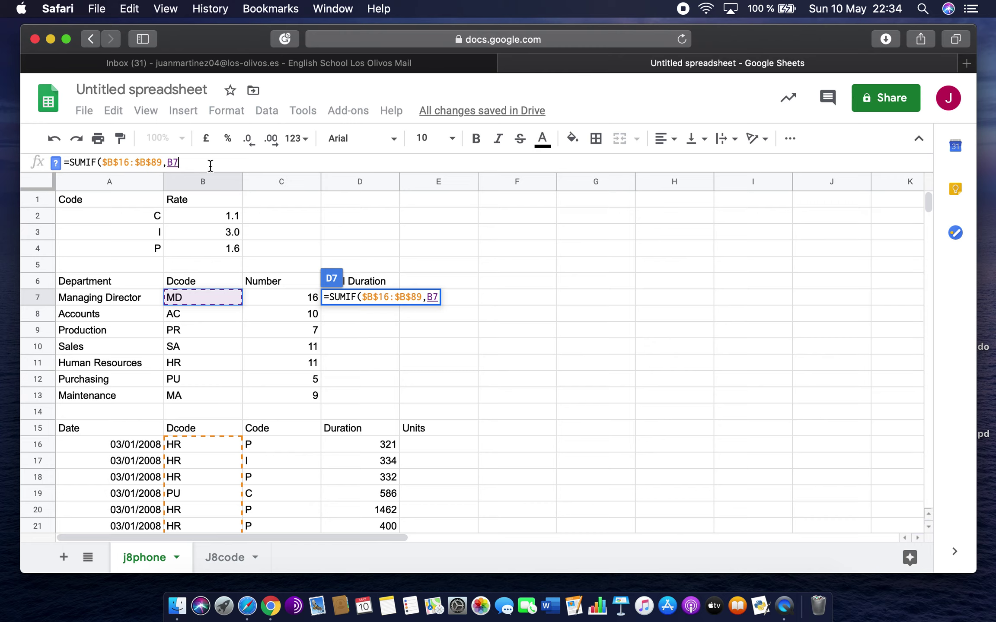
type(",")
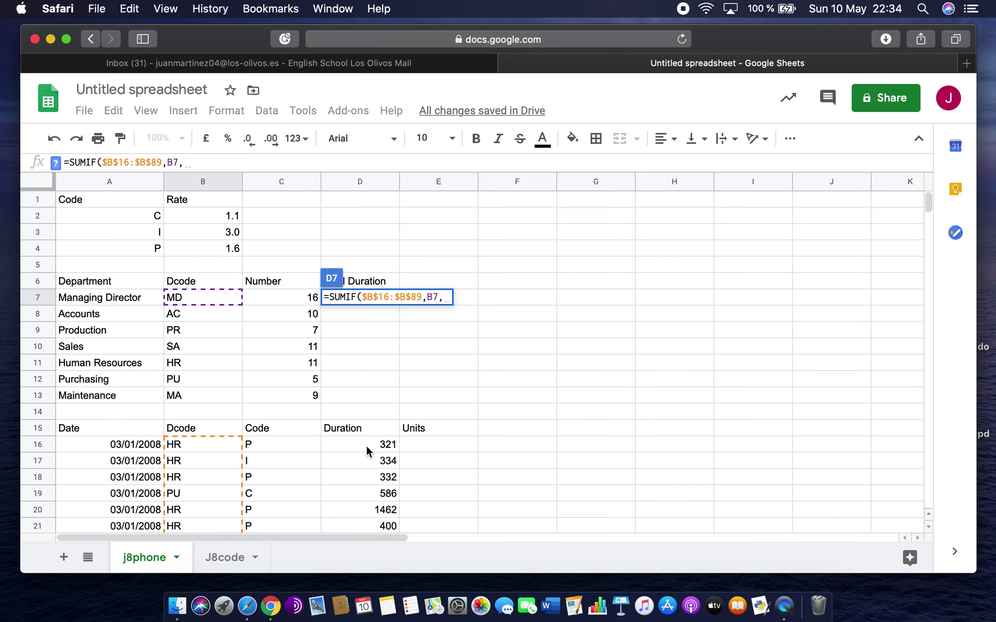
Step: Complete the SUMIF formula in D7 with the absolute Duration range $D$16:$D$89 as its sum range
left_click_drag(364, 445, 374, 395)
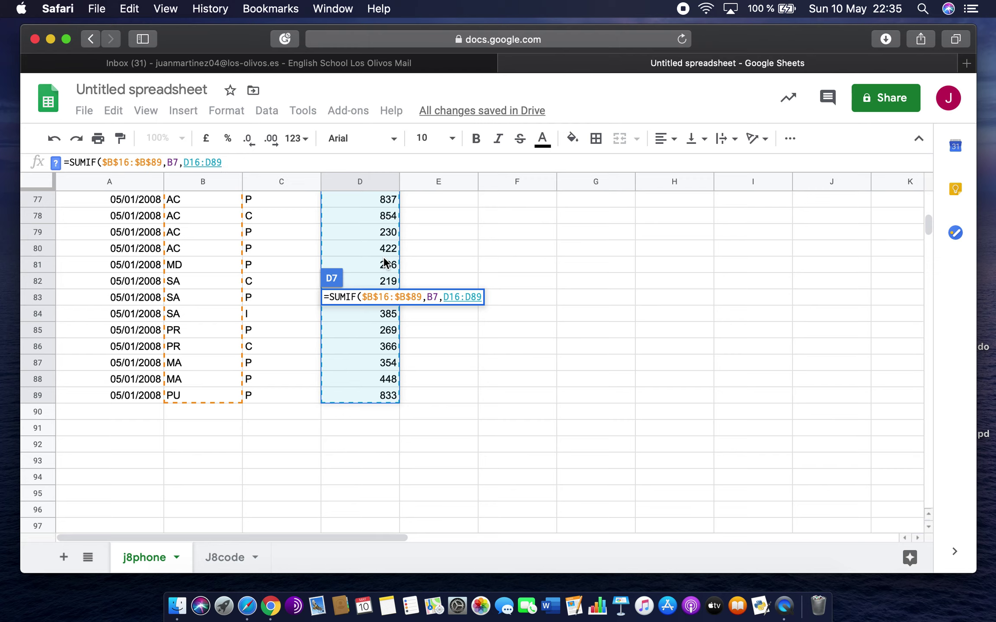
key("F4")
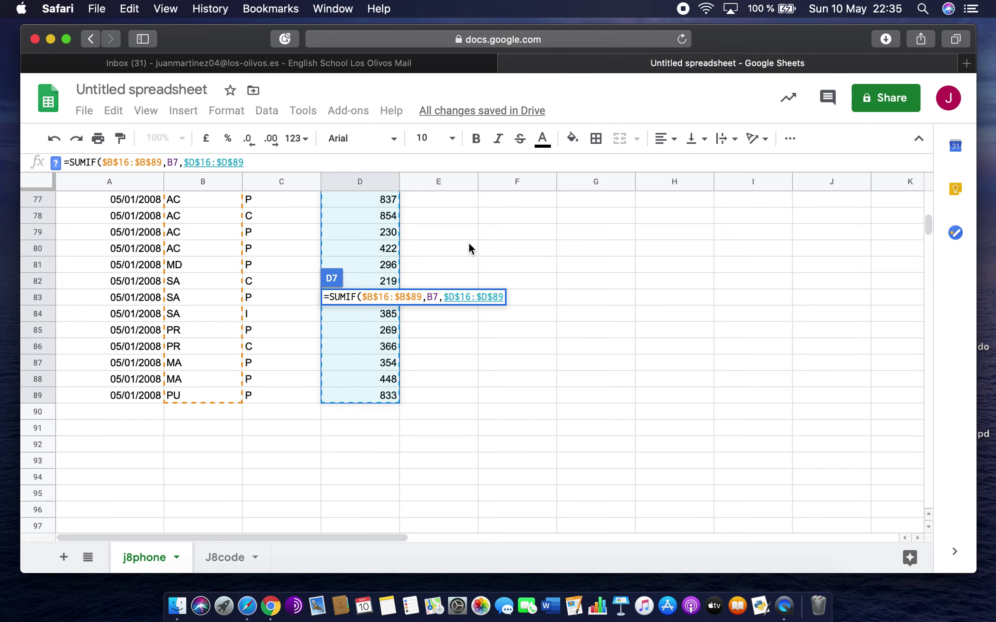
type(")")
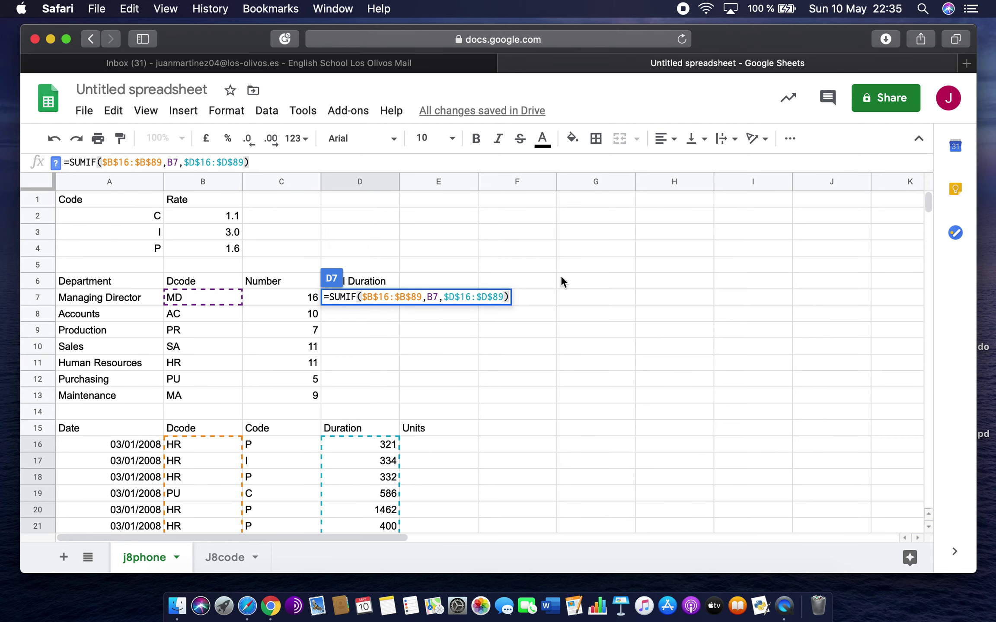
key("Return")
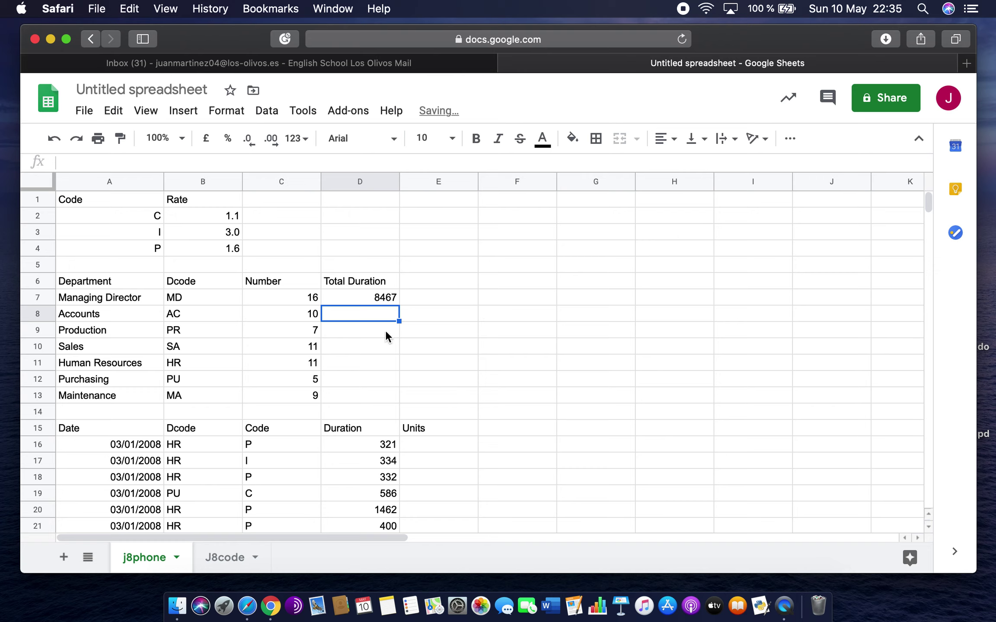
Step: Review the SUMIF formula in D7 alongside the call list's Duration column
left_click(377, 297)
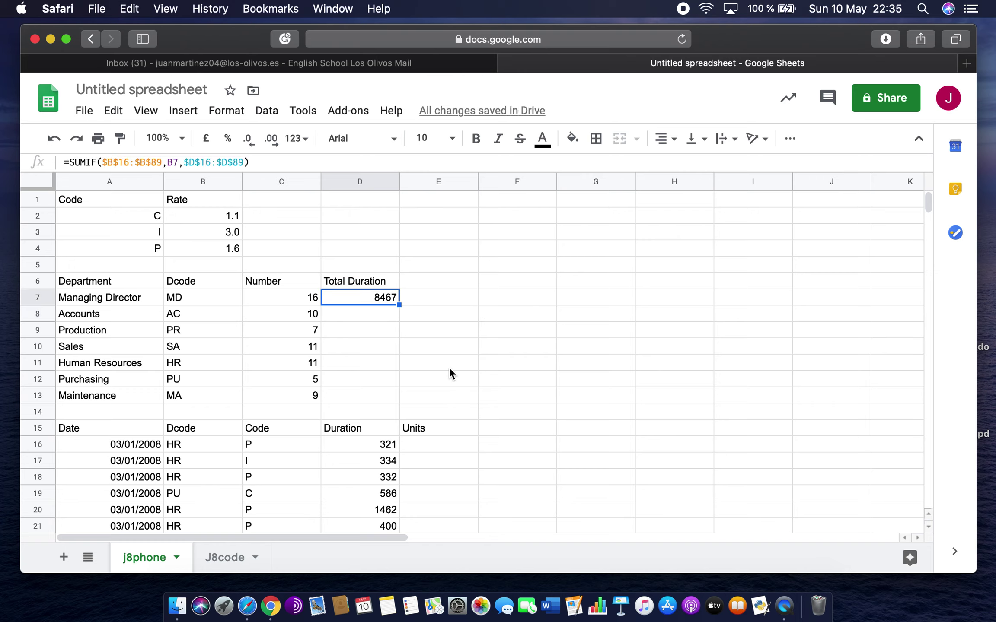
scroll(434, 402, "down", 2)
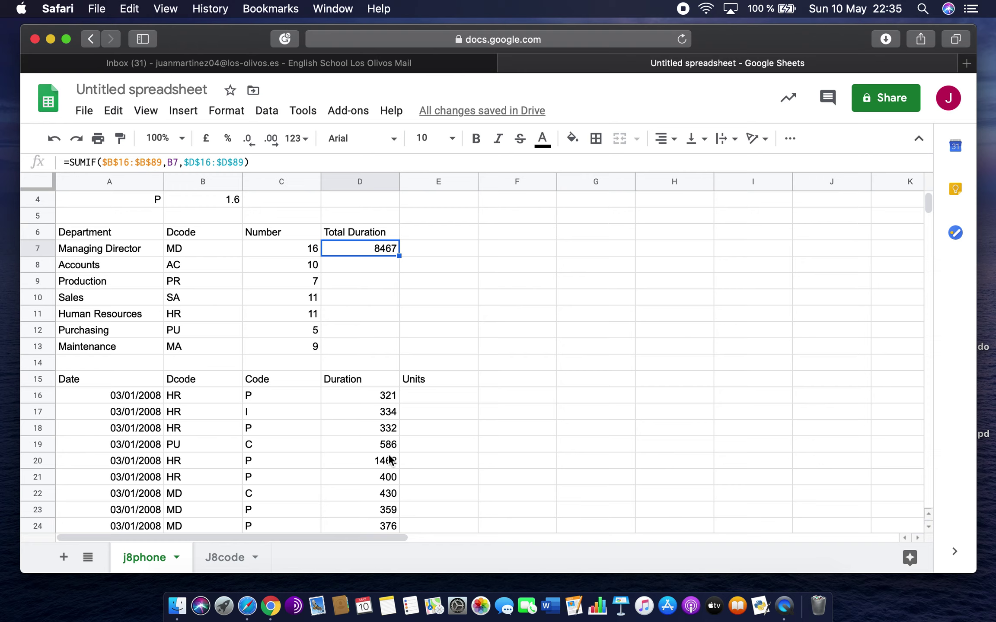
scroll(389, 460, "down", 20)
scroll(389, 456, "up", 20)
Step: Total all call durations in D16:D89 with a temporary SUM formula in F10, and clear the cell
left_click(535, 353)
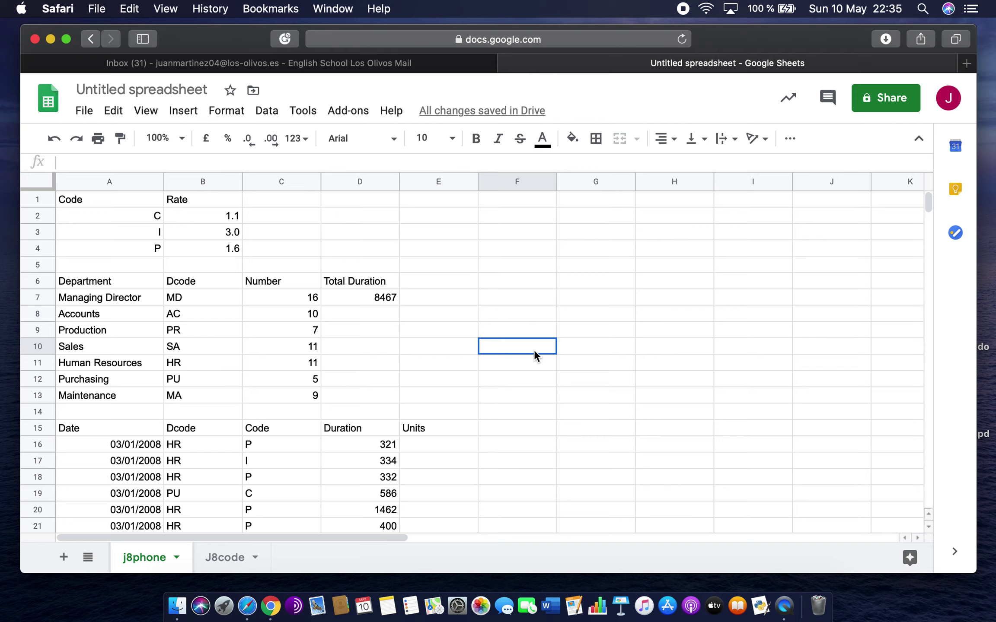
type("=SU")
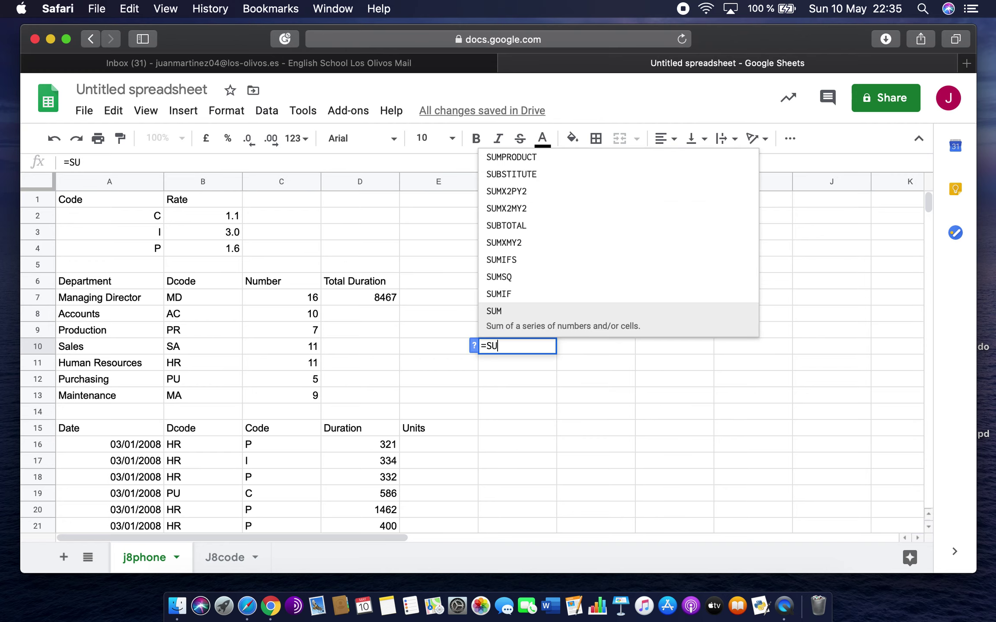
type("M(")
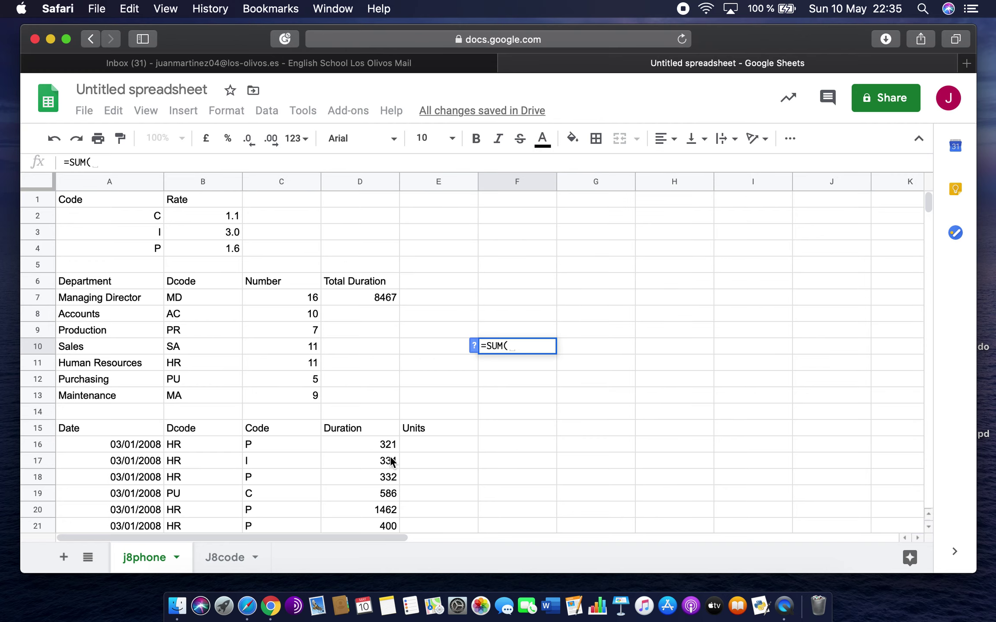
left_click_drag(383, 449, 389, 199)
key("Return")
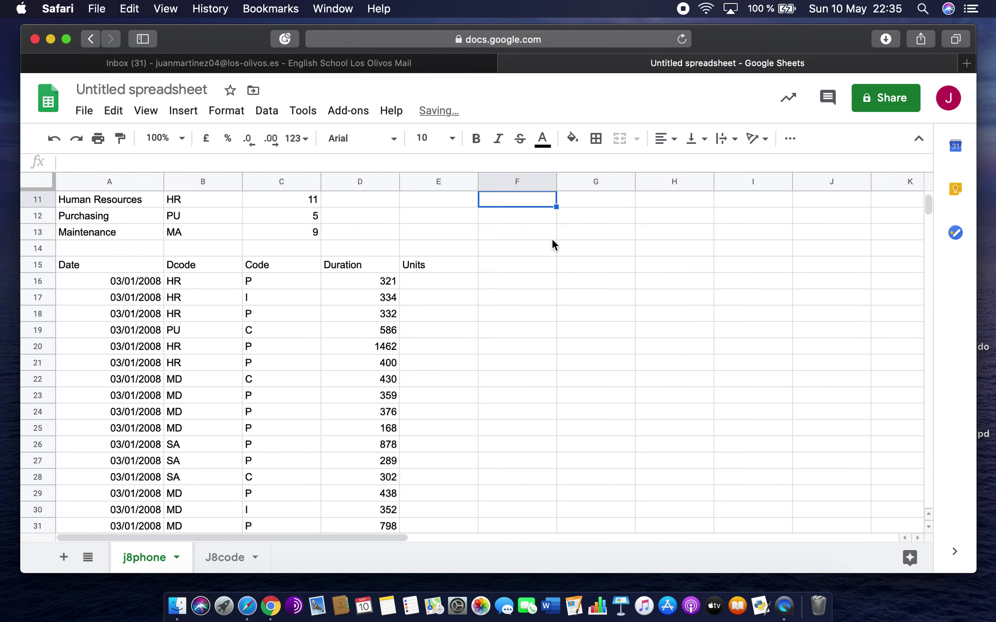
scroll(552, 244, "up", 5)
left_click(543, 344)
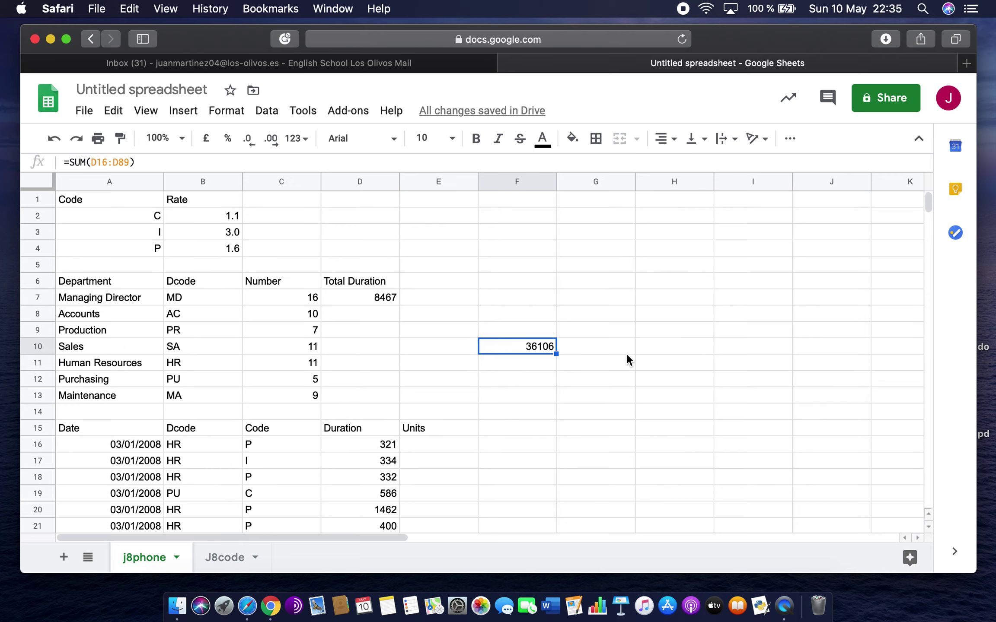
key("Delete")
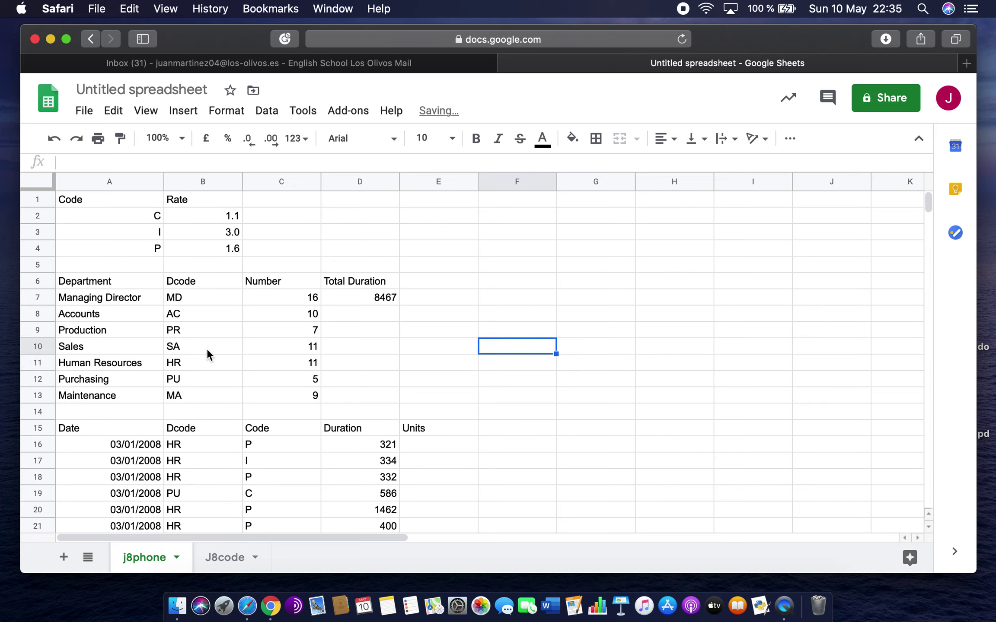
Step: Check how the SUMIF formula in D7 relates to the HR and MD entries in the call list's Dcode column
left_click(364, 296)
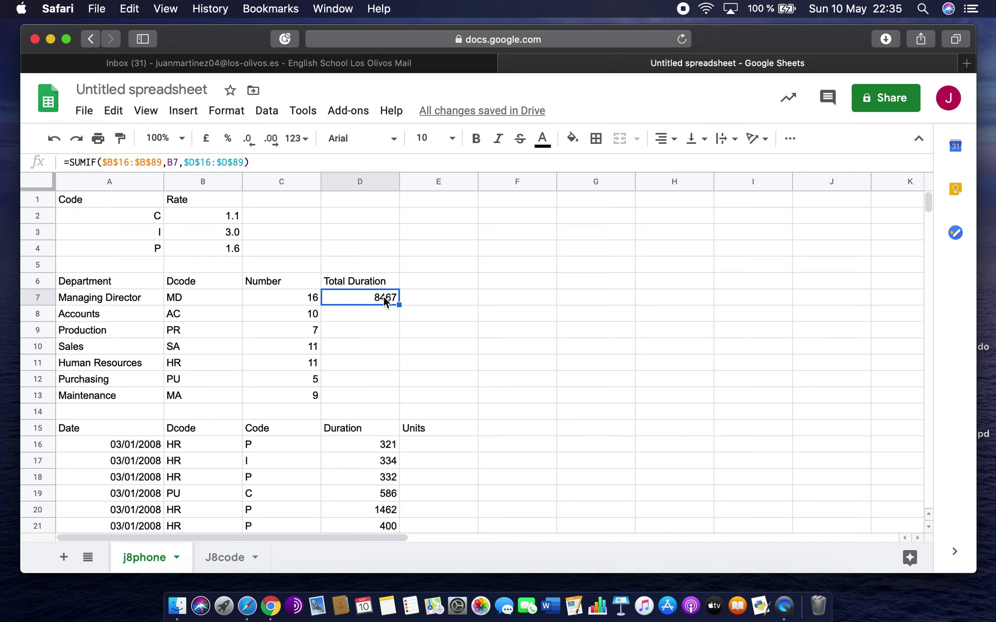
left_click_drag(200, 443, 204, 500)
scroll(204, 500, "down", 8)
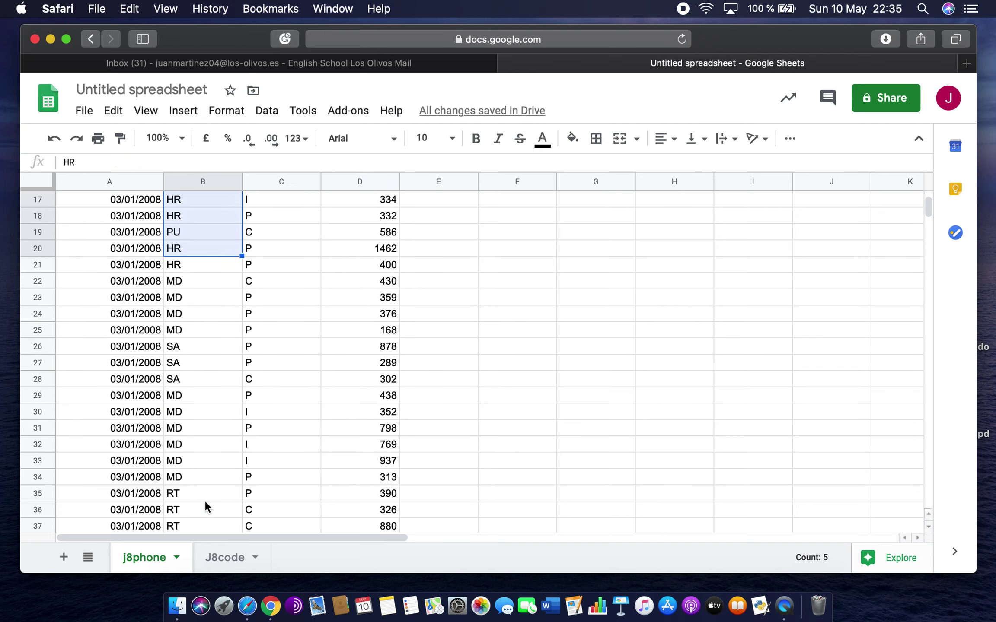
left_click(200, 447)
scroll(204, 411, "up", 8)
left_click(212, 461)
scroll(215, 463, "down", 4)
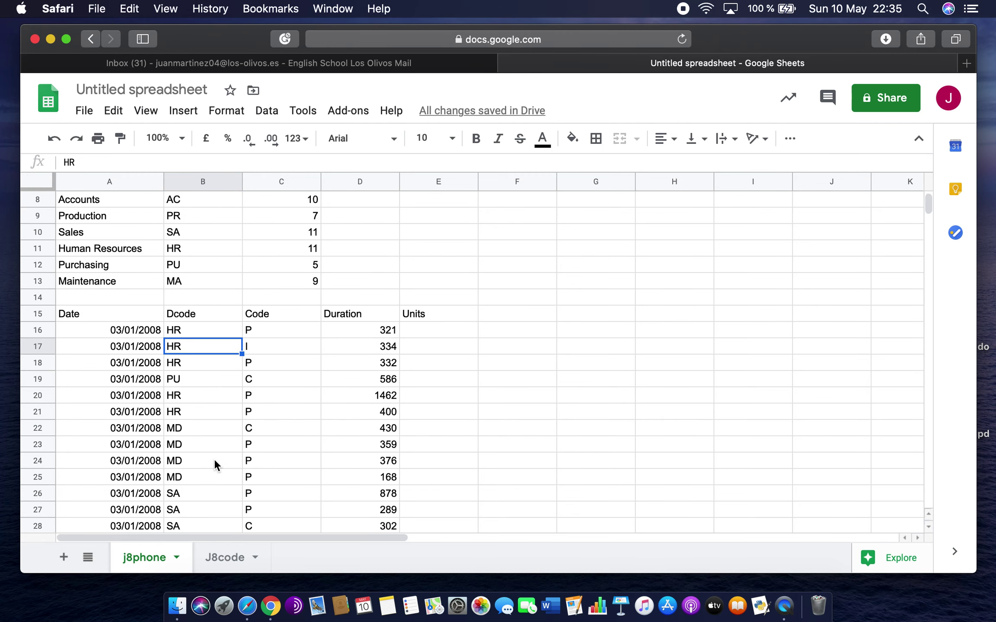
Step: Check the MD entries in the call list's Dcode column against their values in the Duration column
left_click(197, 423)
scroll(230, 360, "up", 1)
scroll(230, 355, "up", 1)
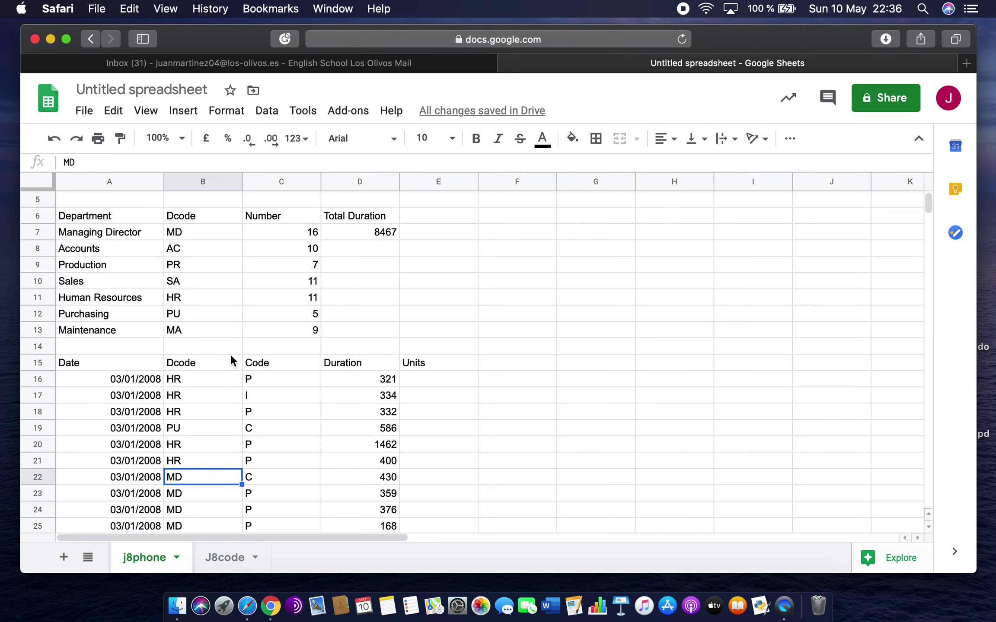
left_click(384, 481)
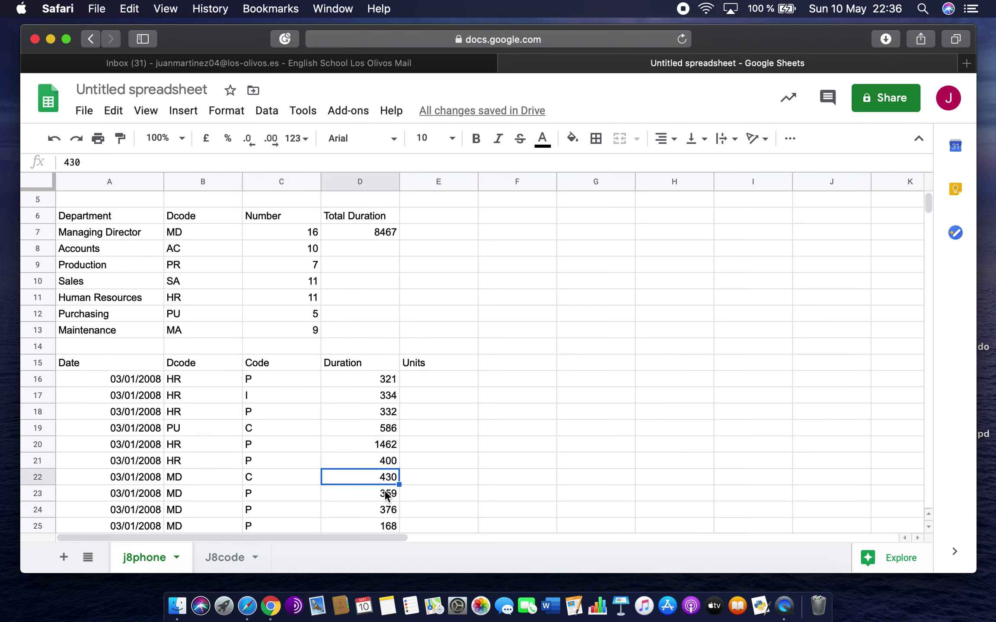
left_click(386, 496)
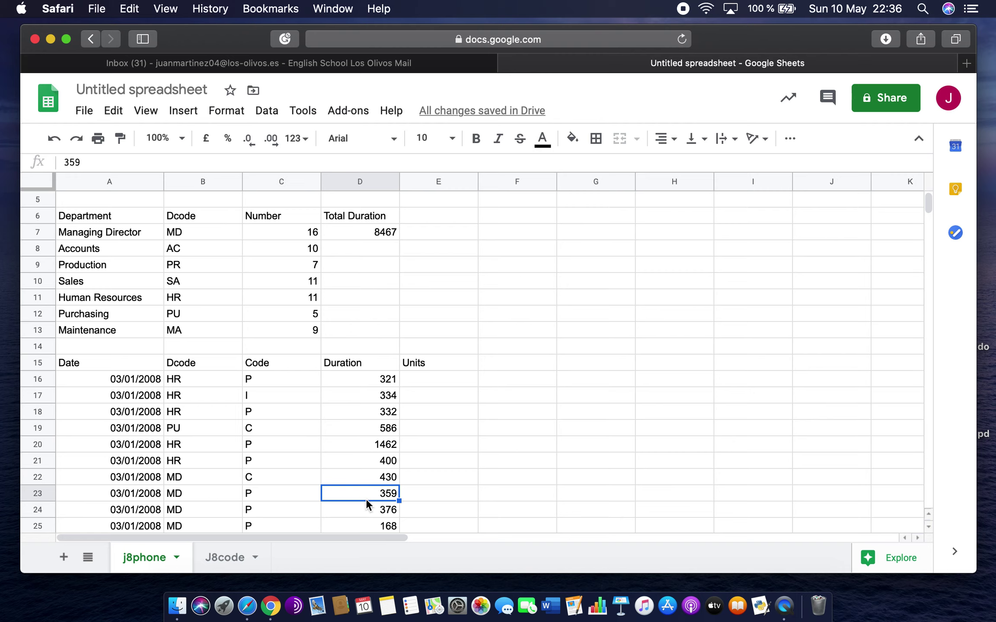
left_click(373, 509)
left_click(374, 526)
scroll(375, 526, "down", 3)
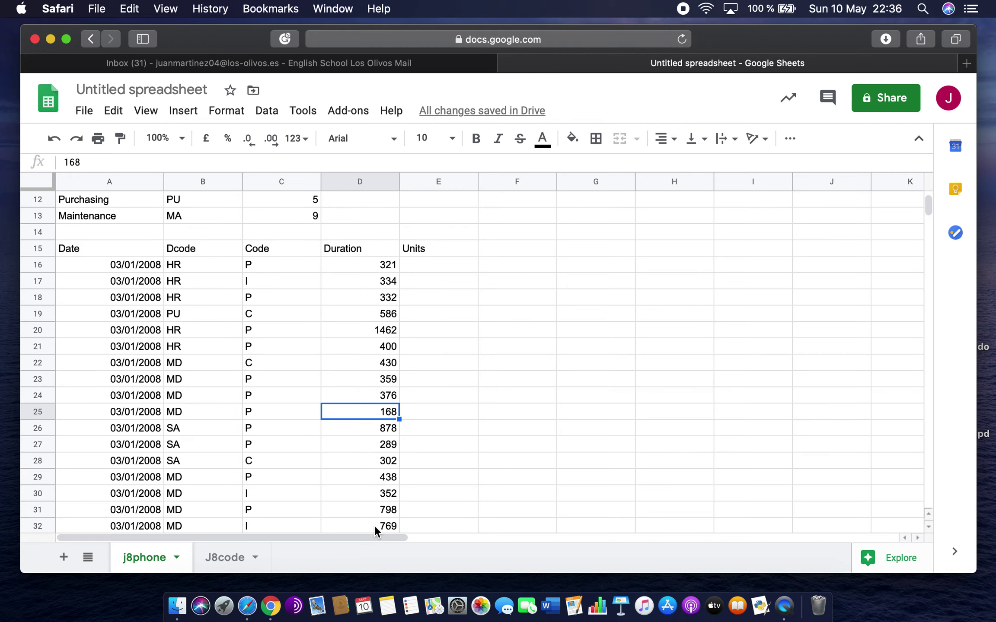
left_click(375, 478)
left_click(376, 493)
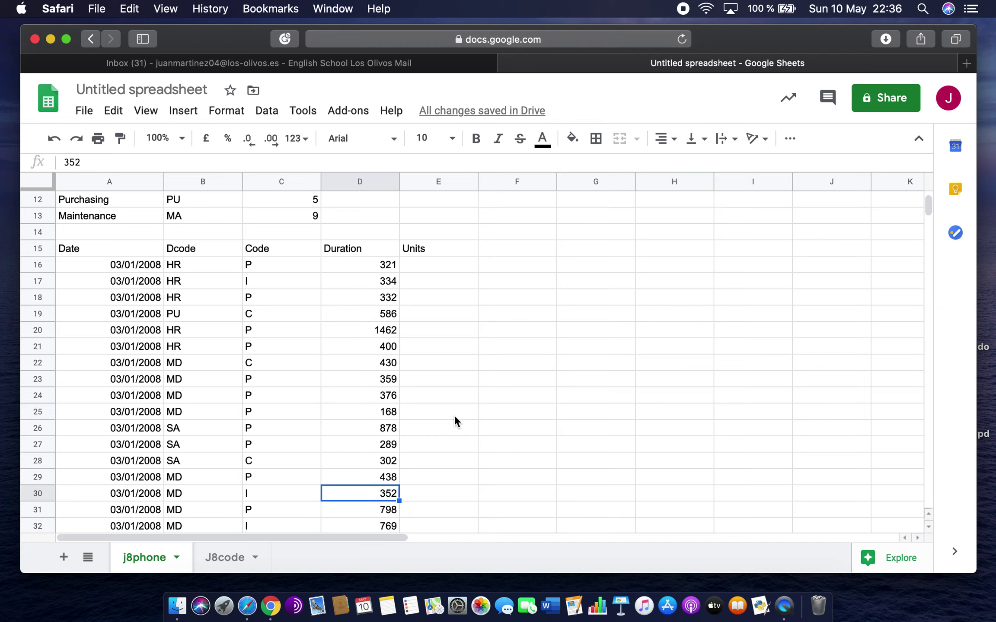
left_click(378, 526)
scroll(444, 386, "up", 5)
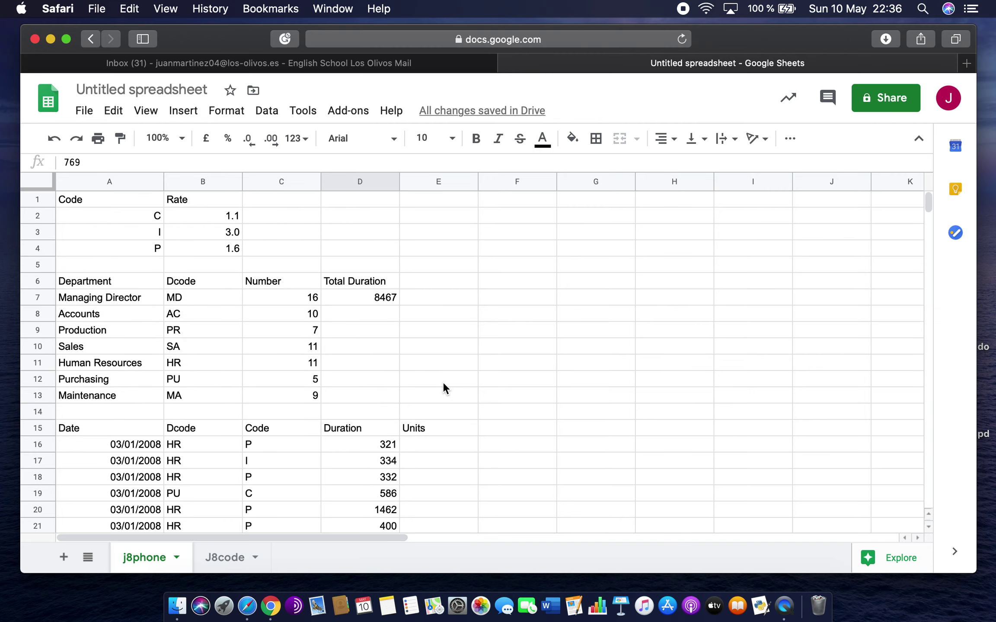
Step: Examine the SUMIF formula in D7 argument by argument: the range $B$16:$B$89, the criterion B7 and the sum range $D$16:$D$89
left_click(386, 300)
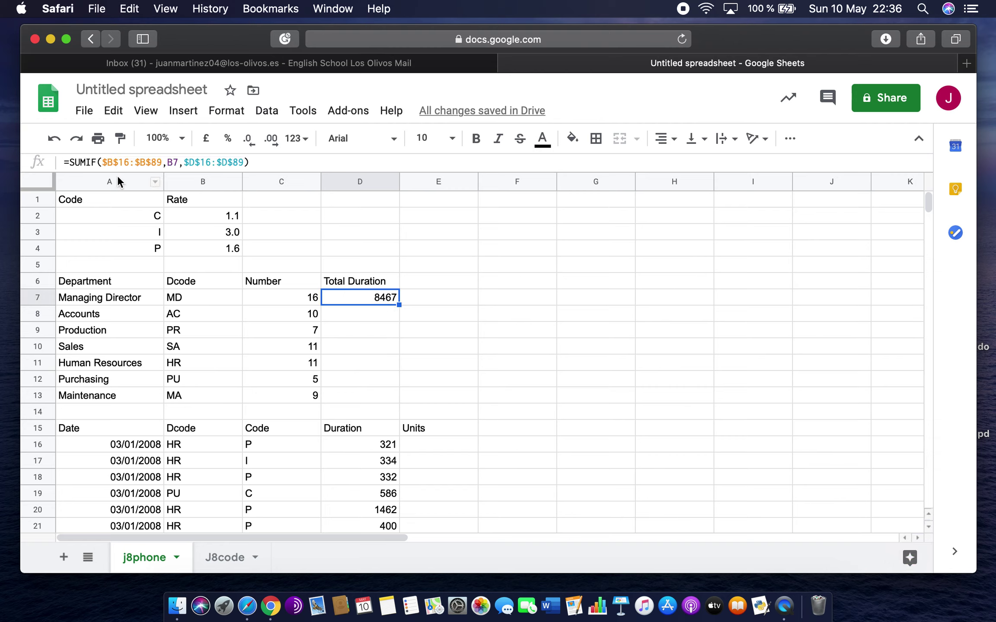
double_click(96, 162)
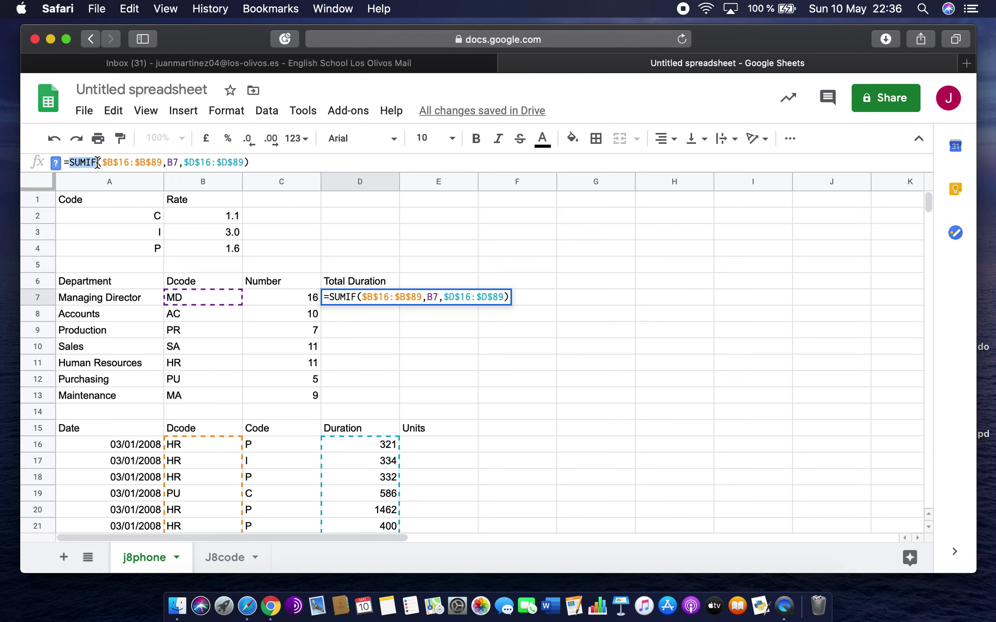
left_click_drag(102, 162, 162, 163)
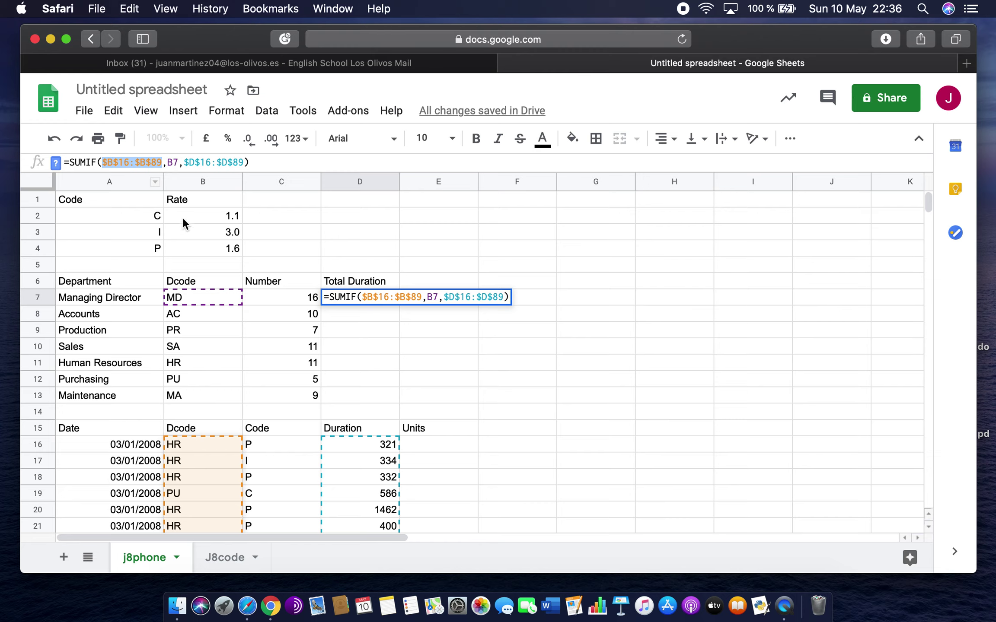
double_click(173, 163)
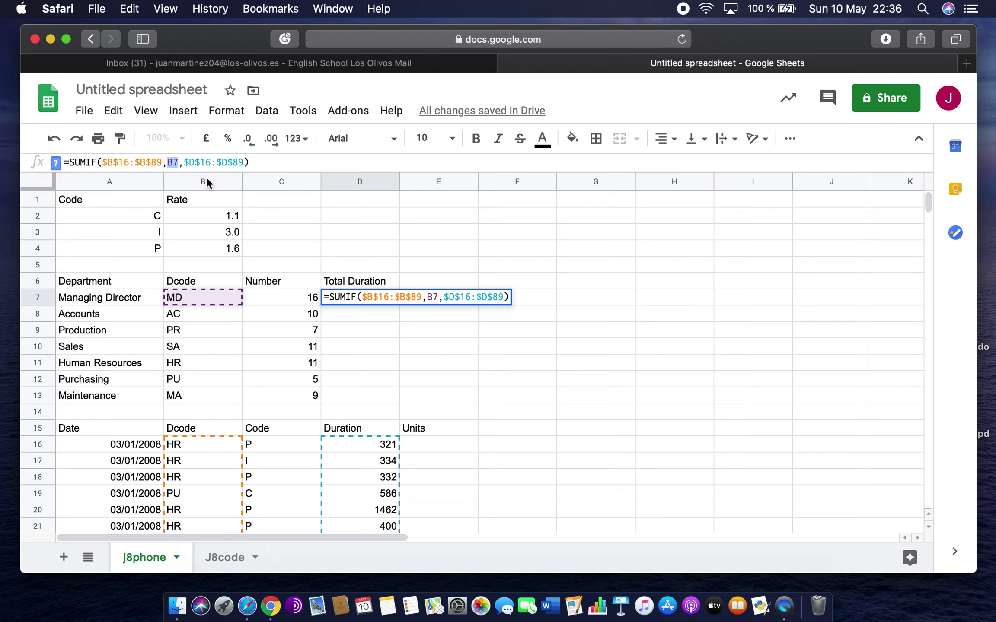
left_click_drag(184, 159, 245, 162)
scroll(306, 387, "down", 1)
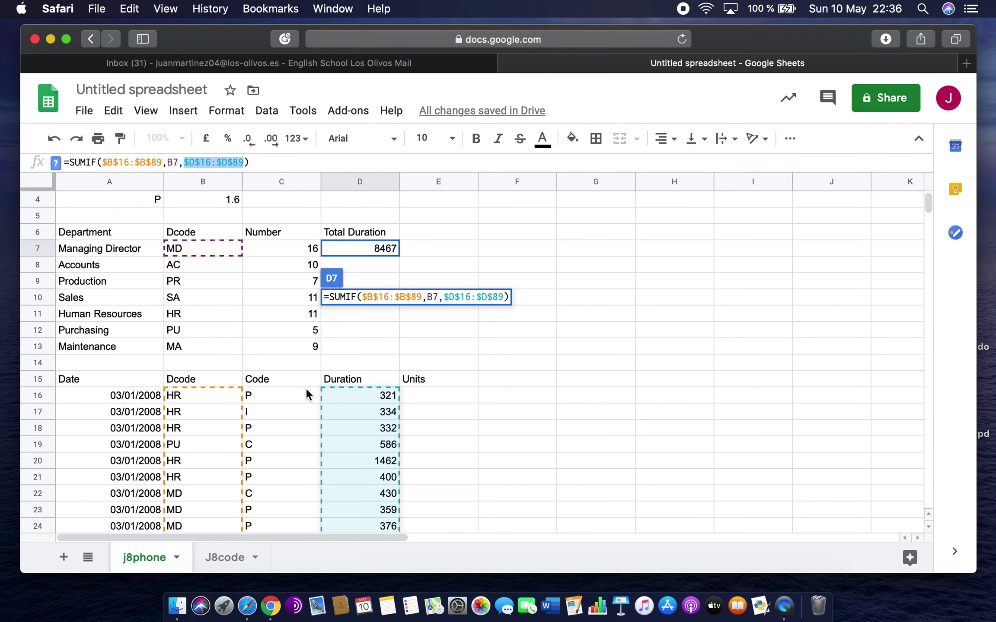
scroll(306, 387, "down", 2)
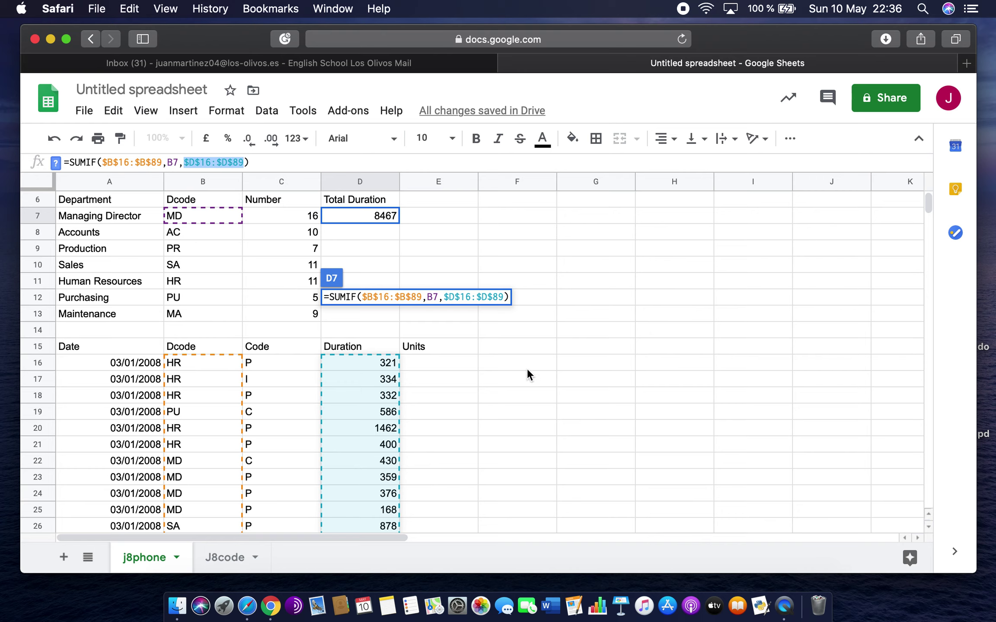
key("Return")
Step: Fill the SUMIF formula from D7 down the Total Duration column to D13
scroll(582, 336, "up", 3)
left_click(380, 282)
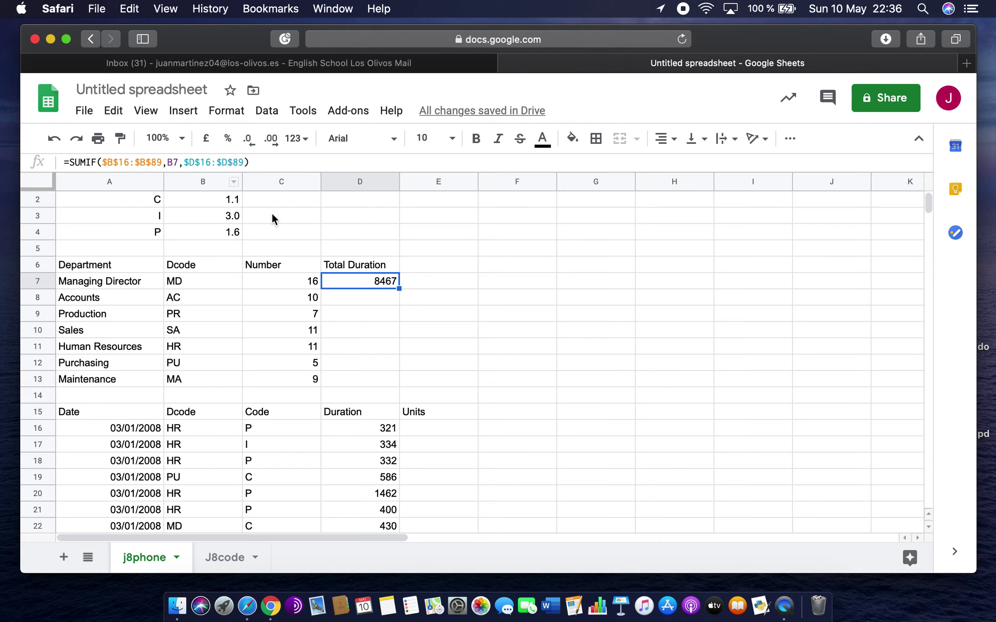
double_click(398, 288)
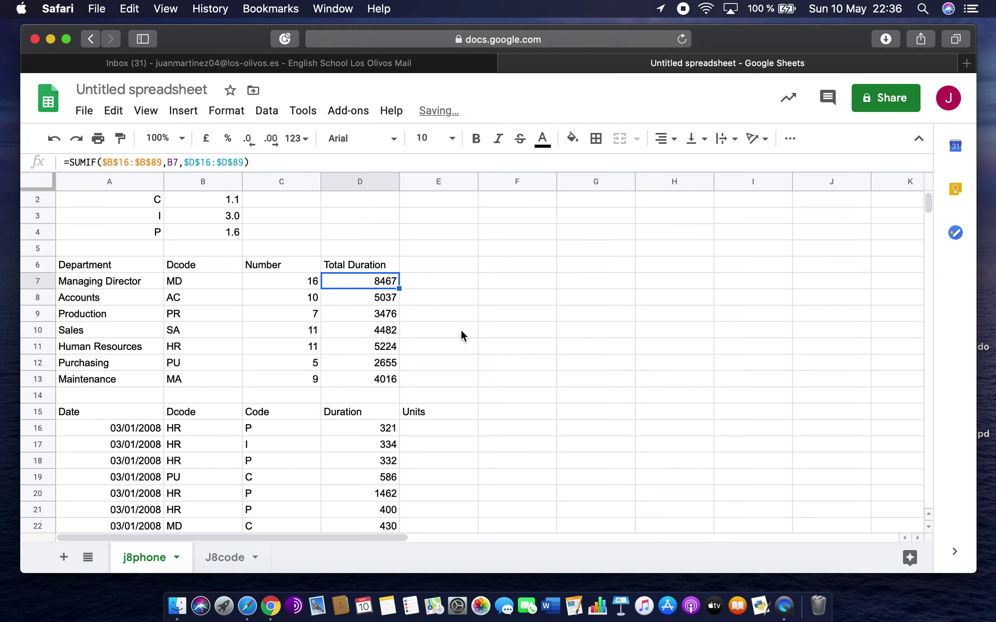
Step: Check the filled SUMIF formula in D13 and the ranges it references in the call list, and compare with D7
left_click(390, 380)
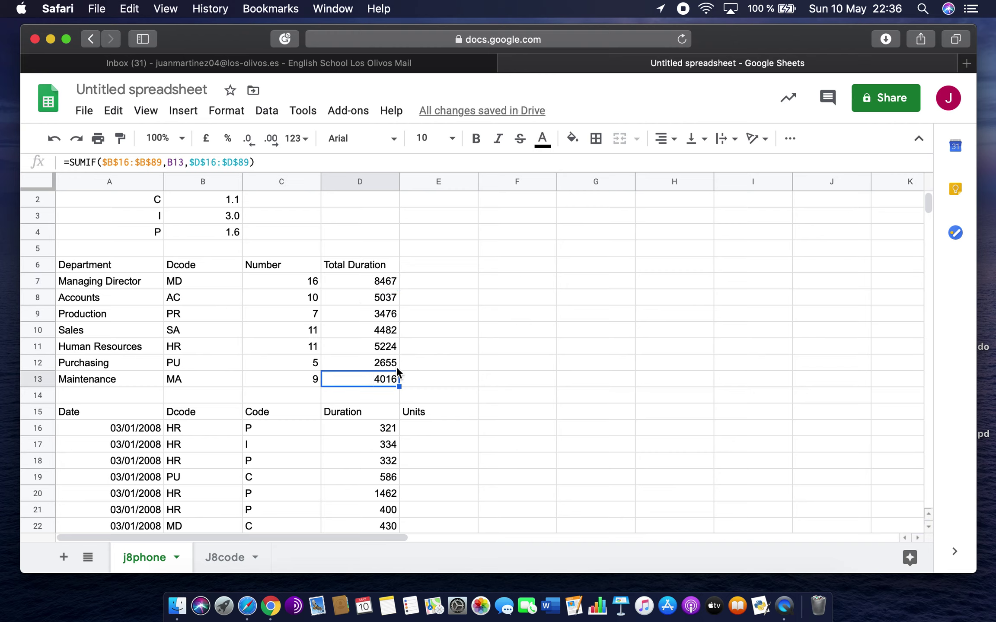
left_click(147, 161)
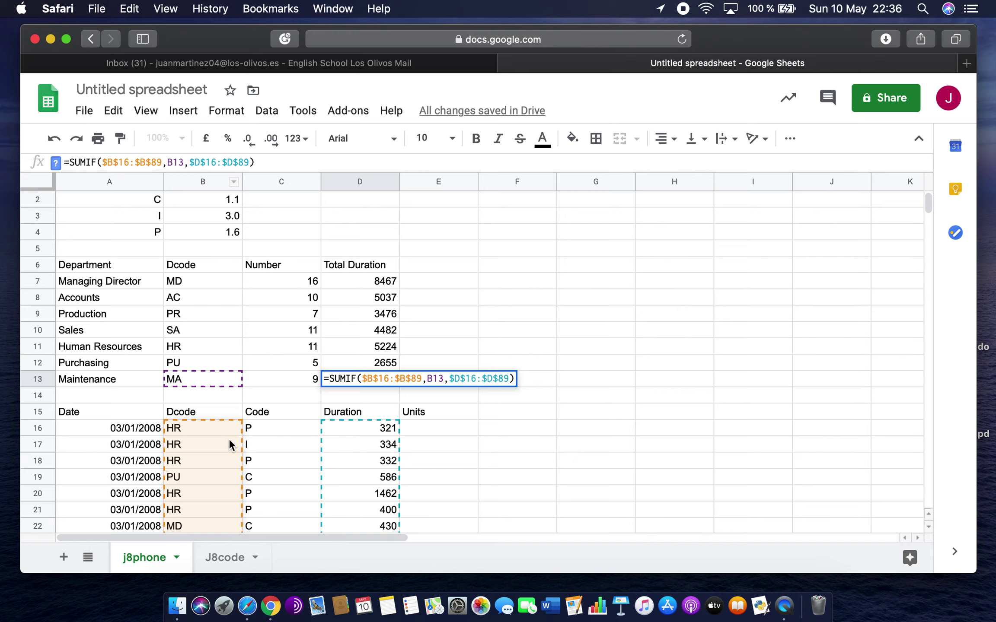
scroll(400, 447, "down", 15)
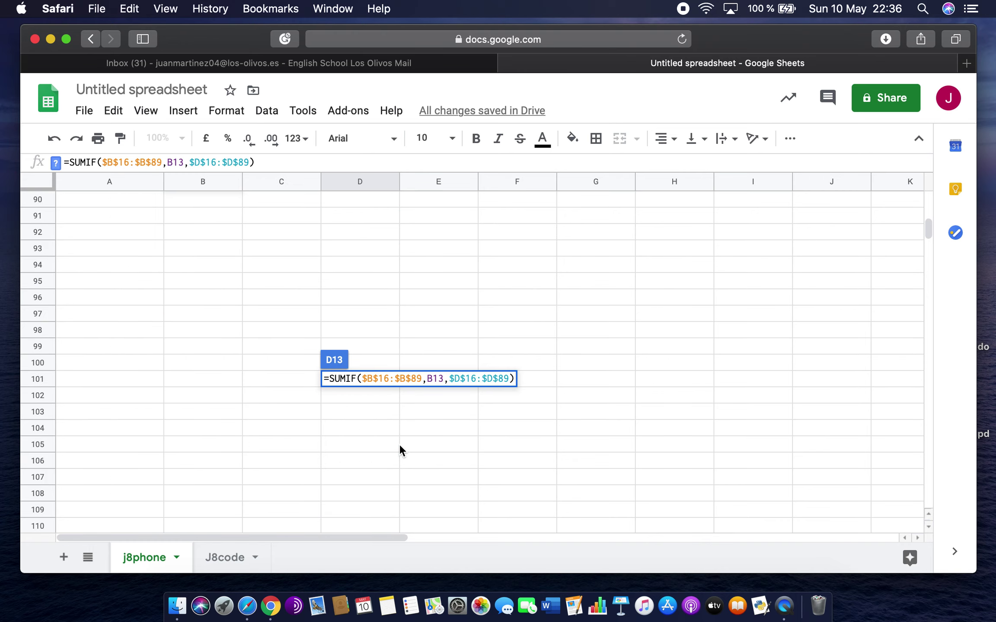
scroll(400, 449, "up", 3)
scroll(401, 450, "up", 15)
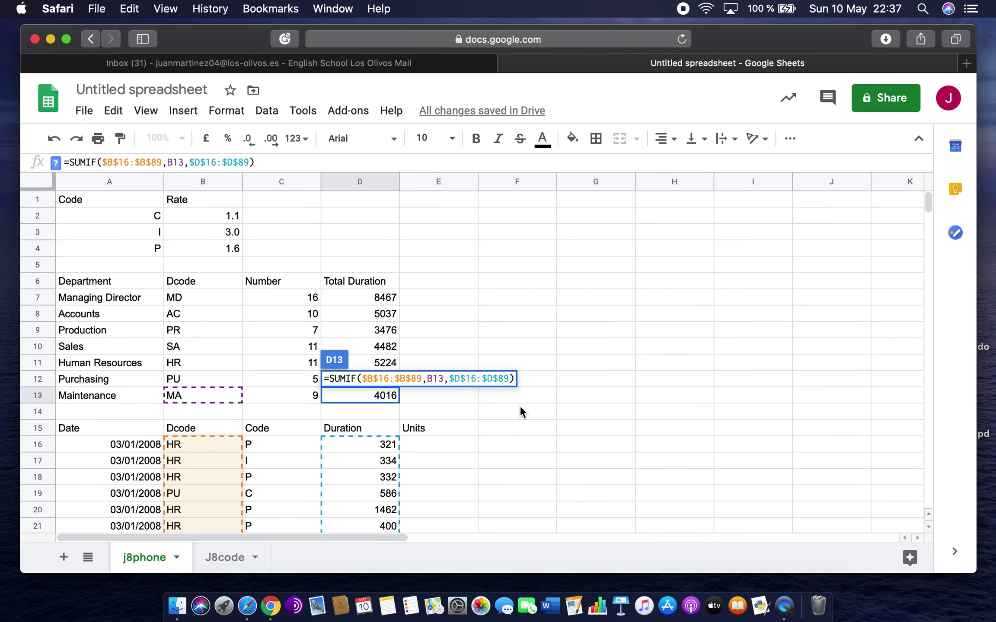
key("Return")
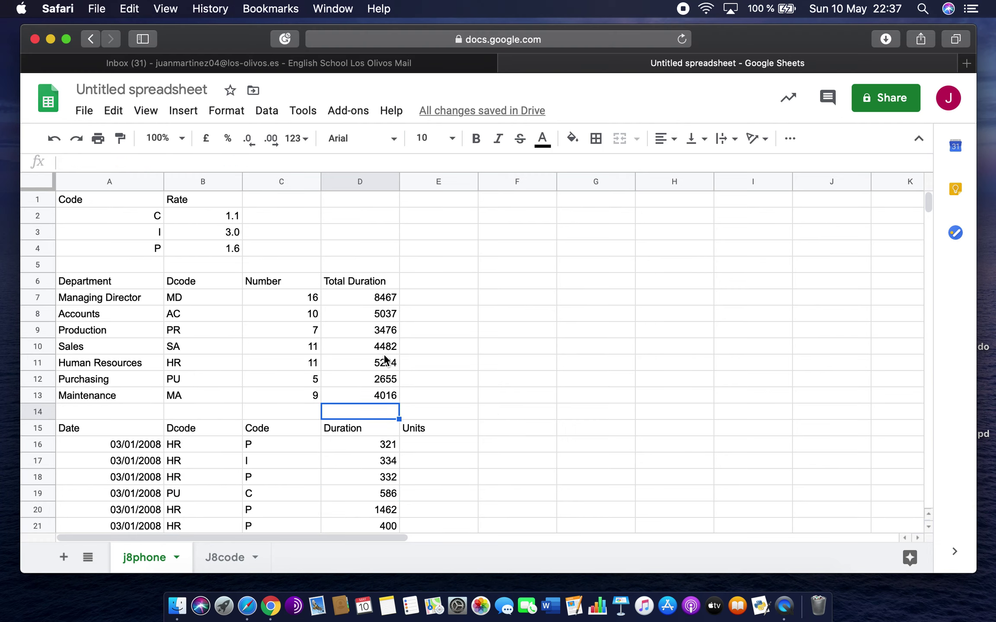
left_click(382, 298)
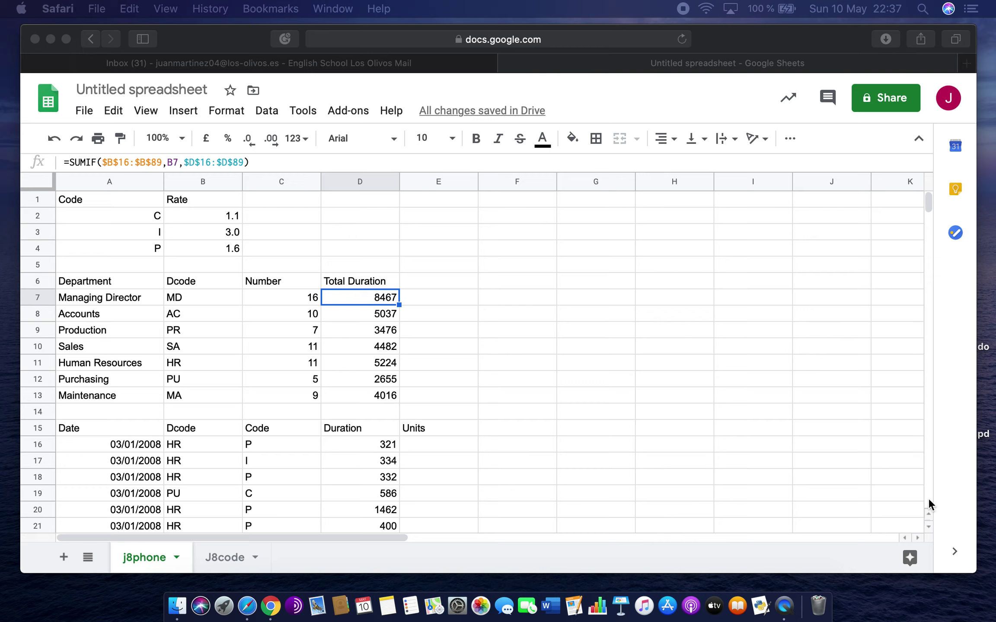
Step: Start an IF formula in E16, the first Units cell, with a logical test that compares C16 for equality
left_click(436, 440)
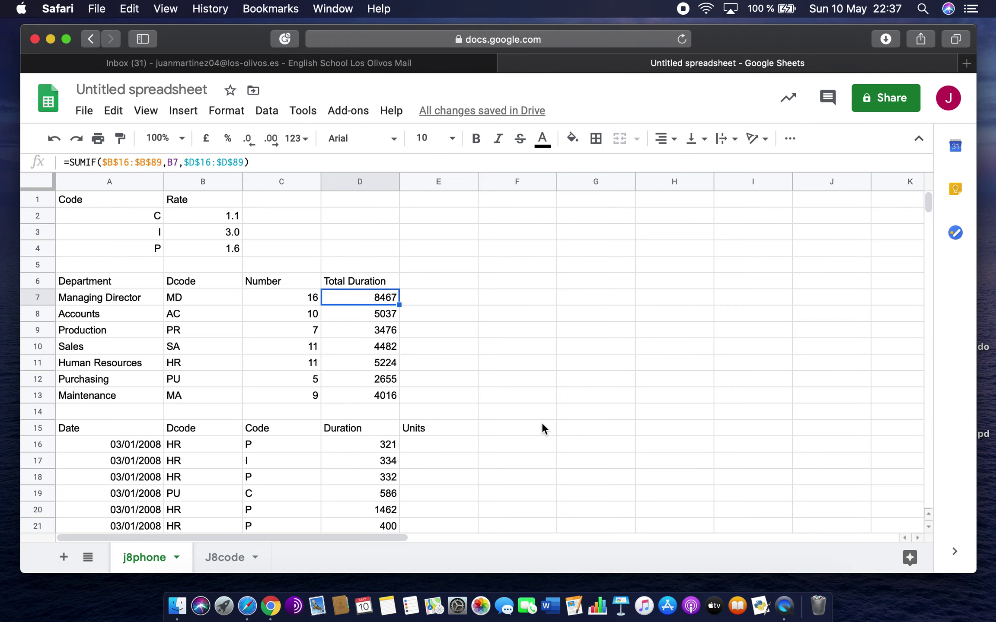
left_click(434, 447)
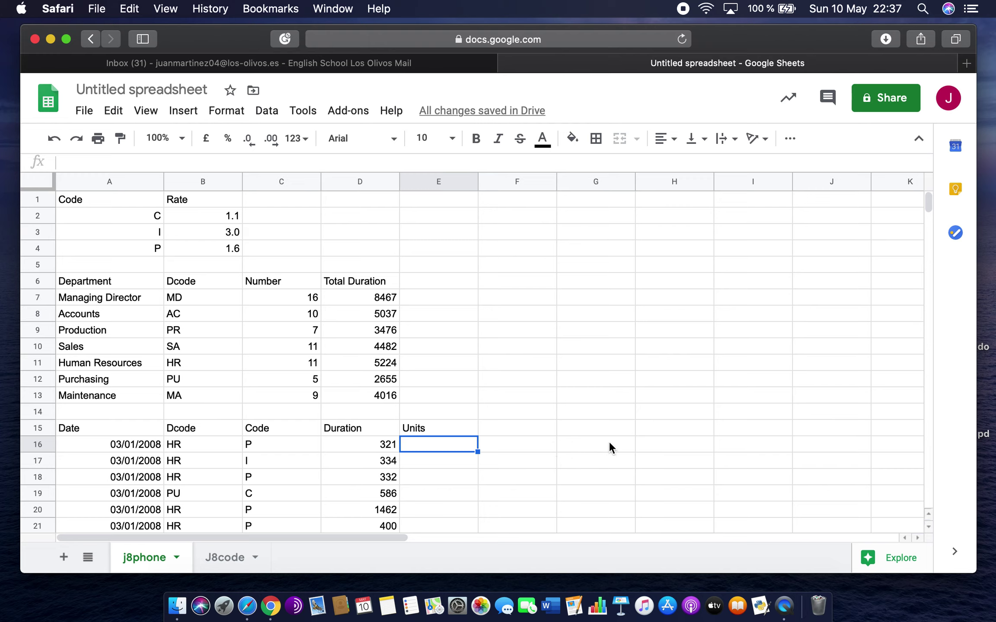
type("=")
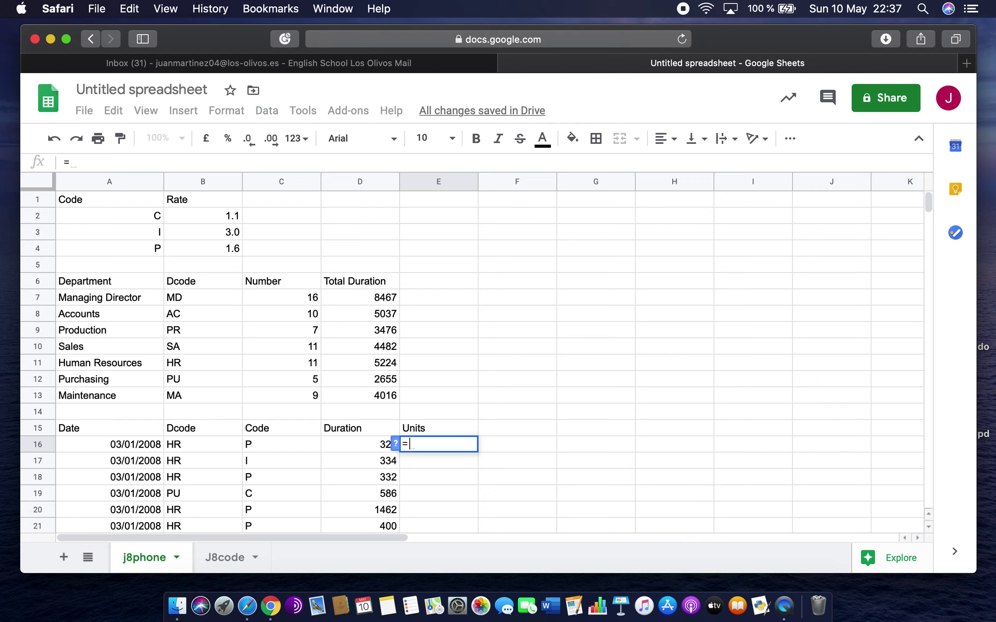
type("IF(")
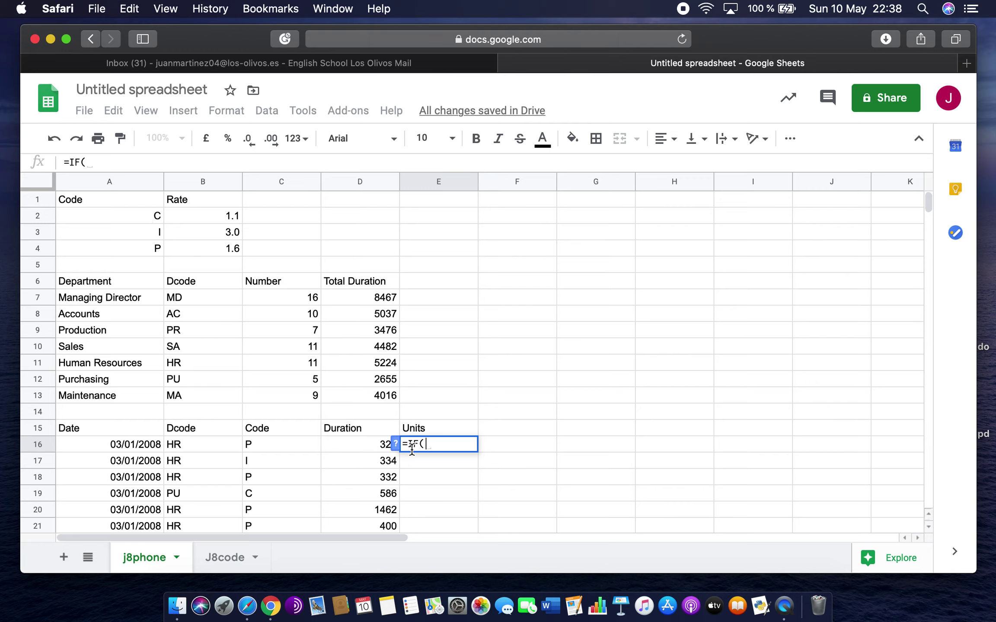
left_click(289, 447)
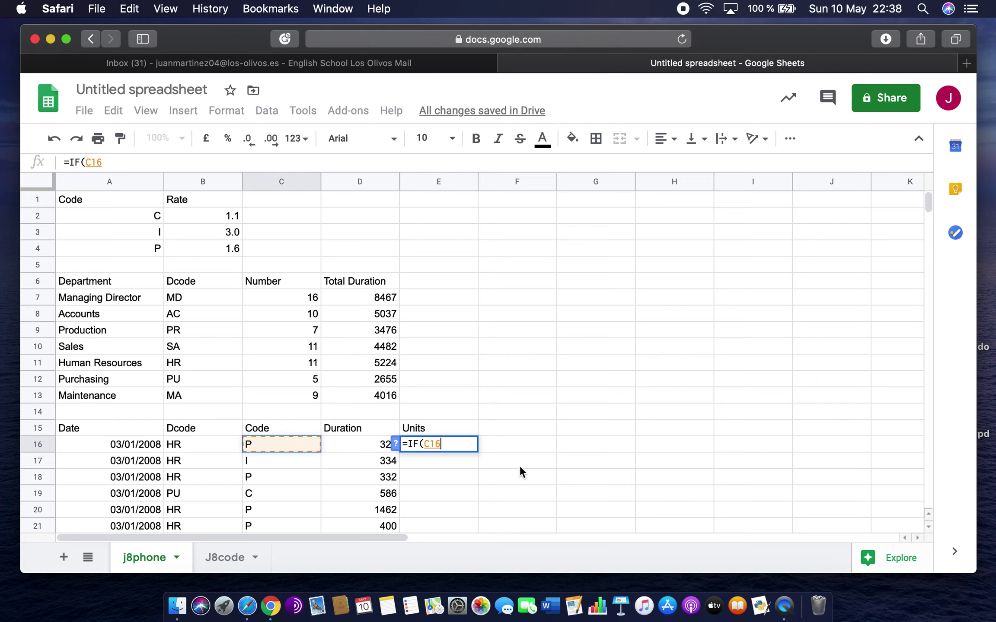
type("=")
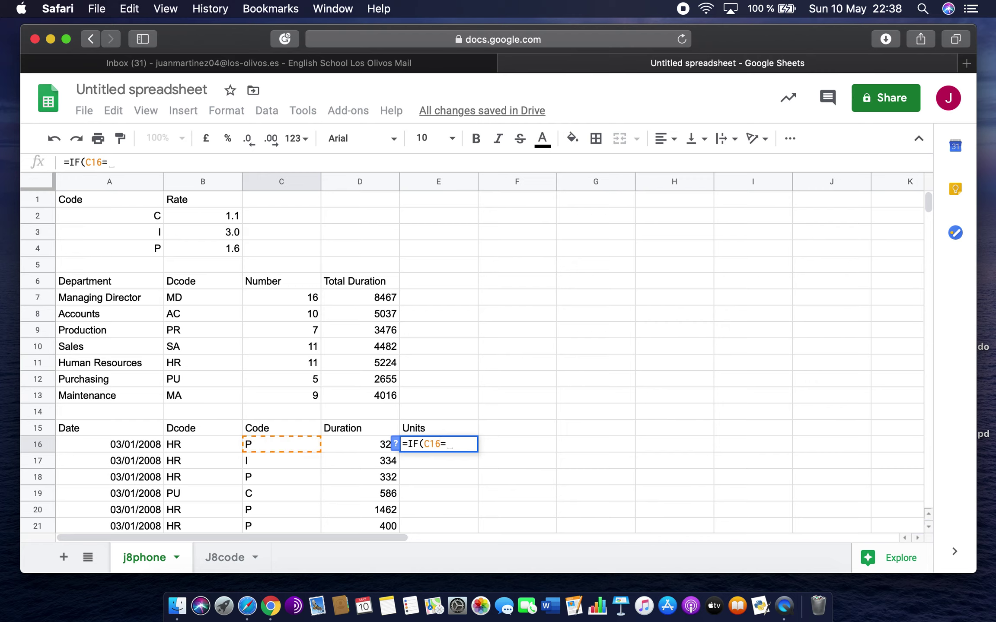
left_click(137, 214)
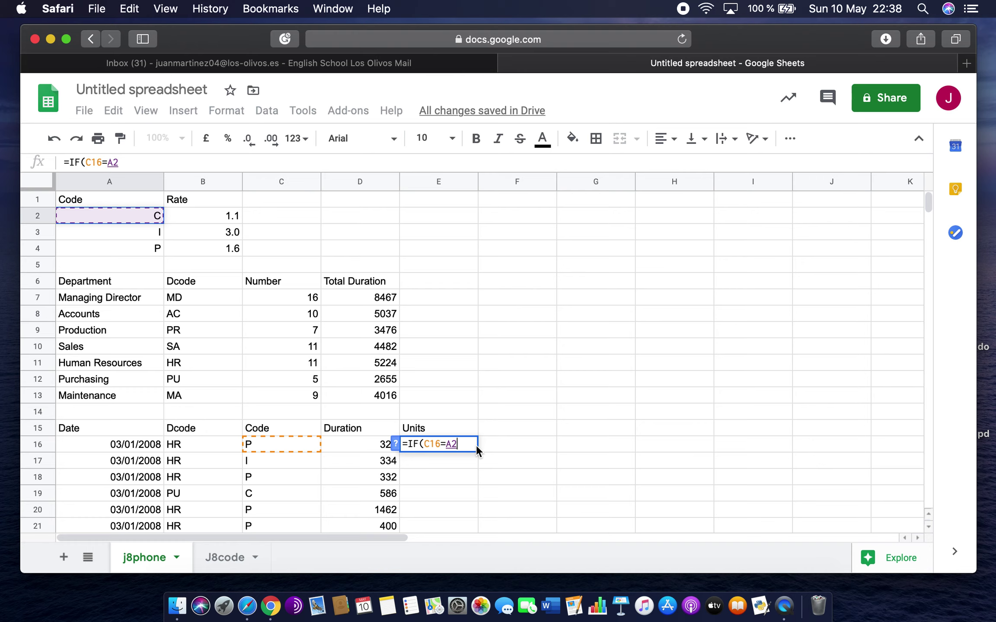
key("BackSpace")
key("BackSpace")
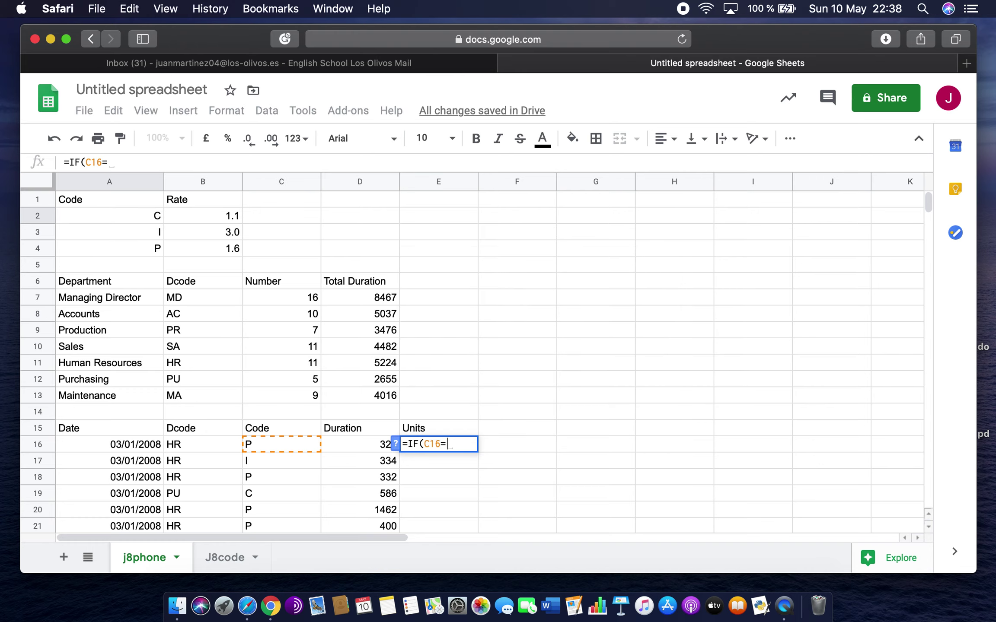
Step: Complete the logical test in E16 as C16="C" and enter Cheap*D16 as the value if true
type("\"C\"")
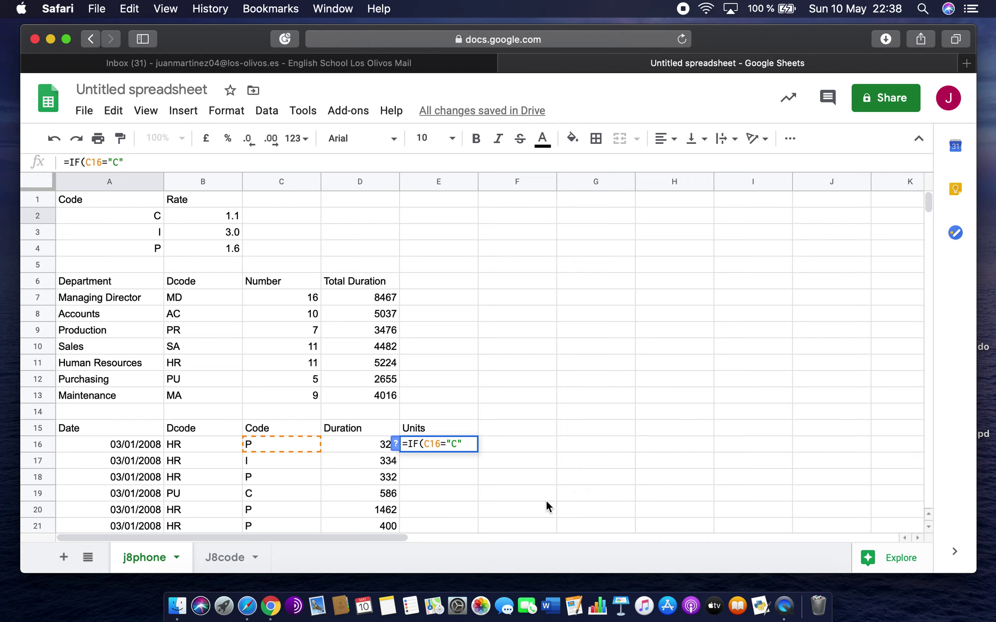
type(",")
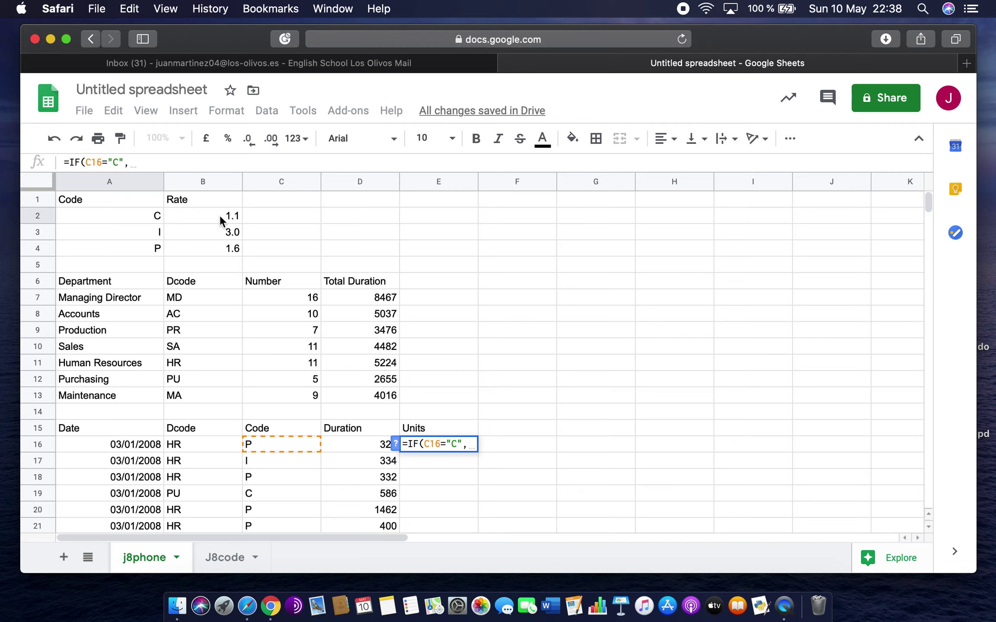
type("Cheap")
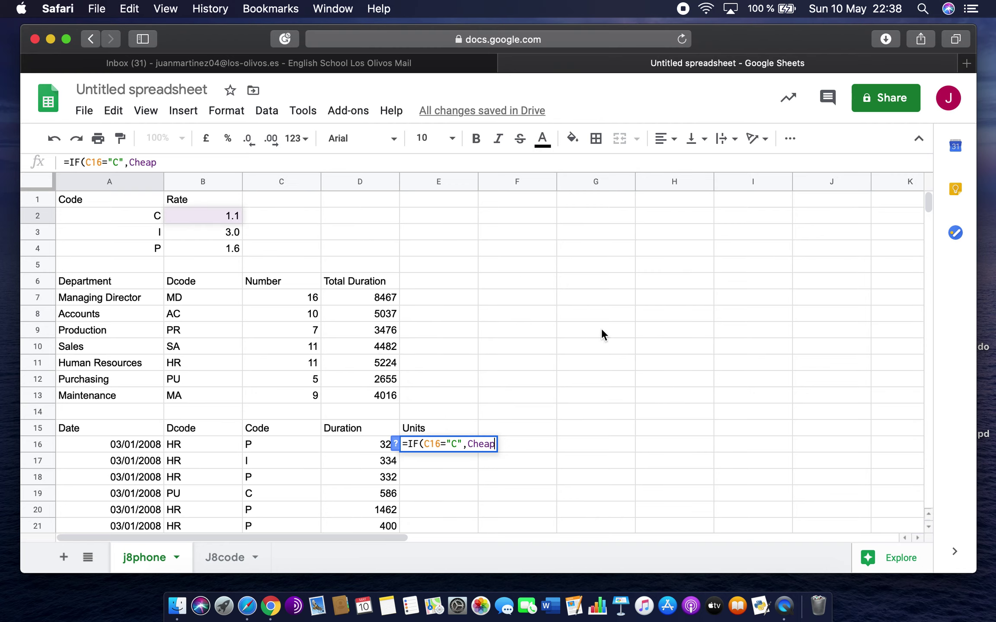
type("*")
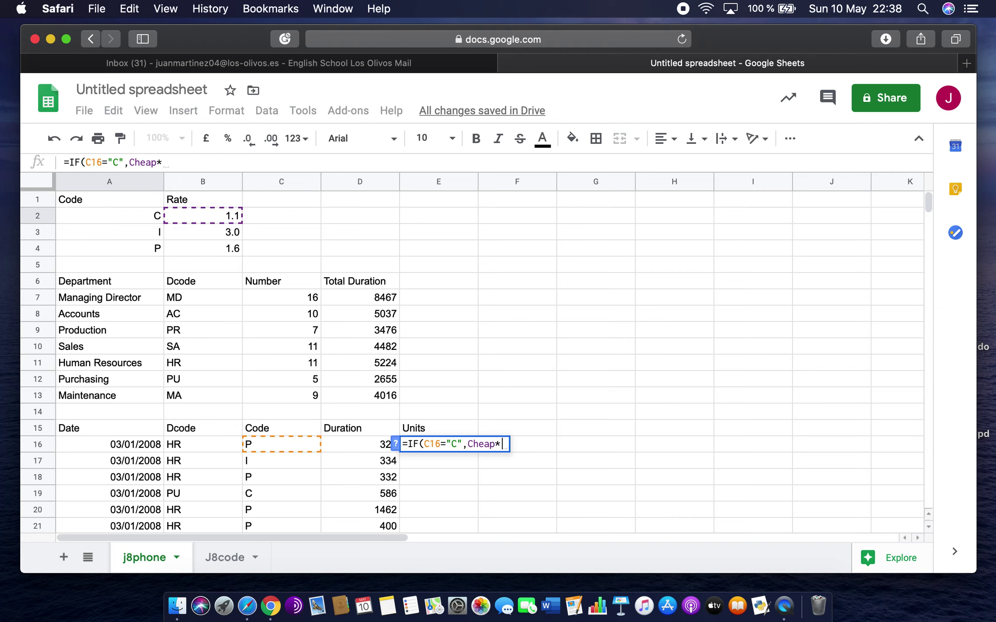
left_click(368, 445)
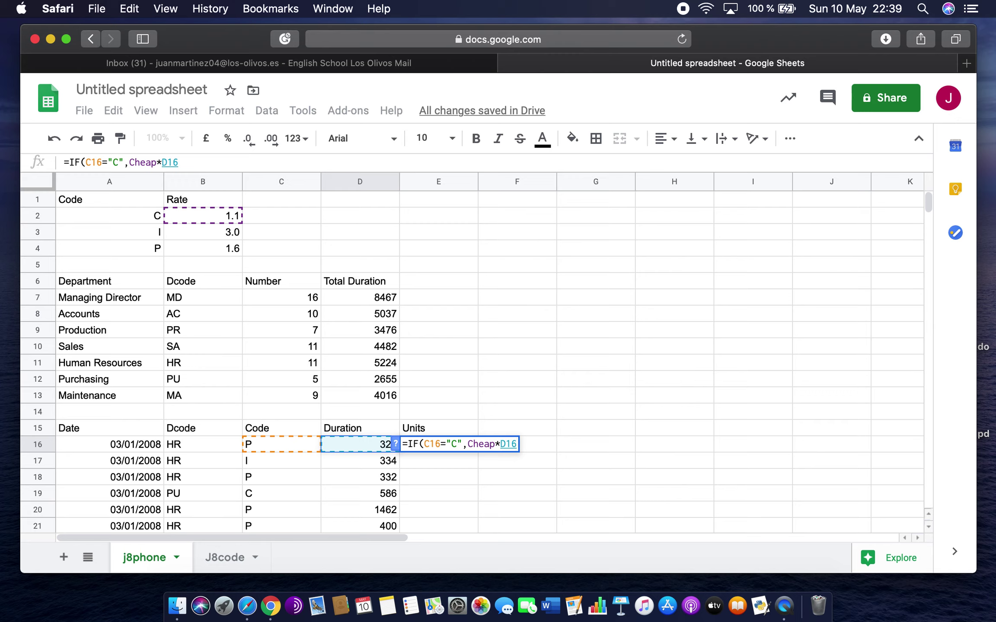
Step: Begin a nested IF function as the value if false in the E16 formula
type(",")
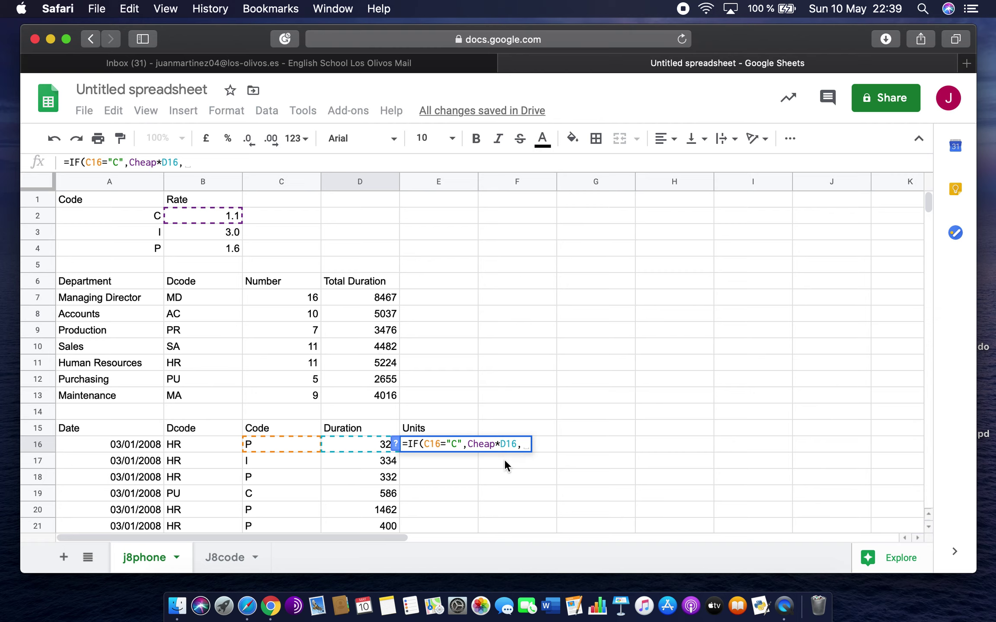
type("I")
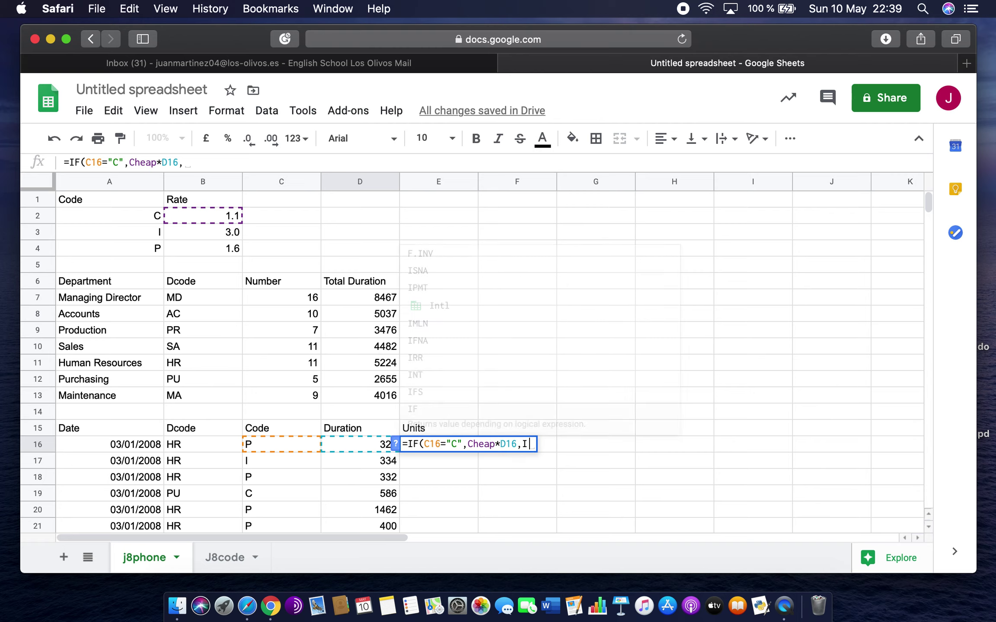
type("F")
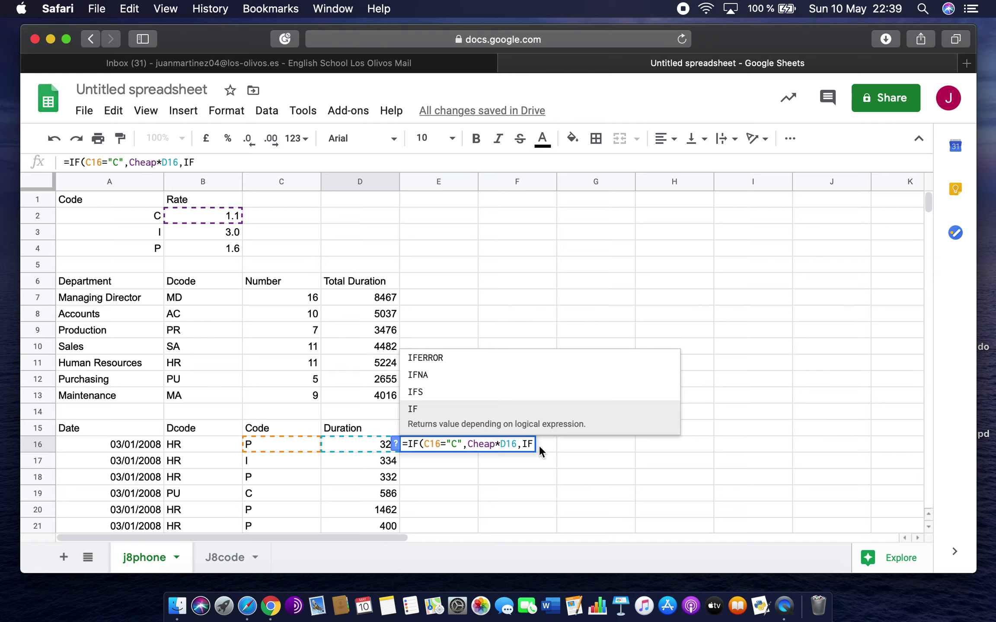
type("(")
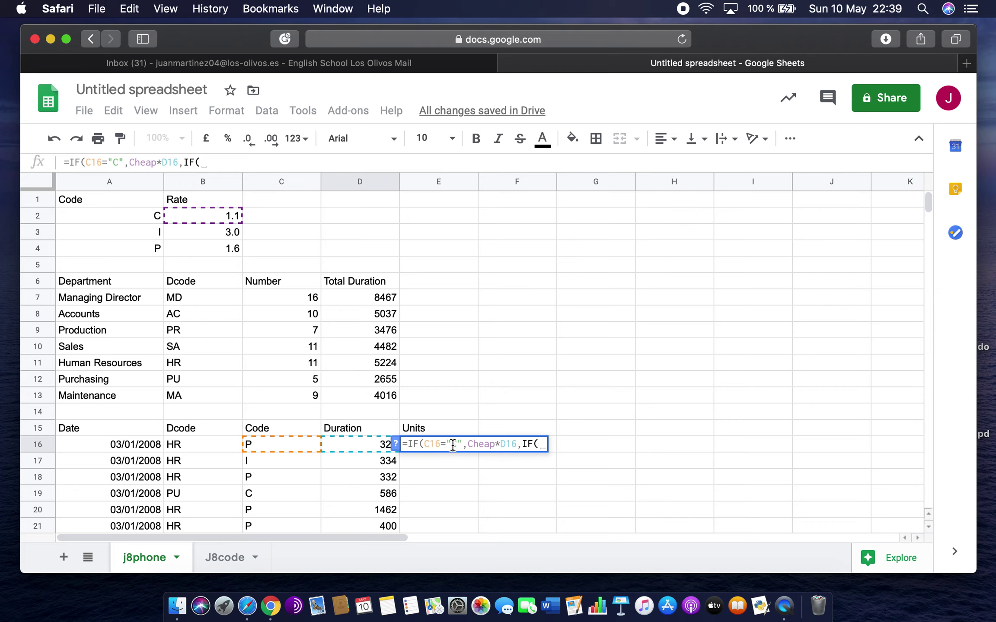
left_click_drag(425, 446, 537, 446)
left_click(537, 445)
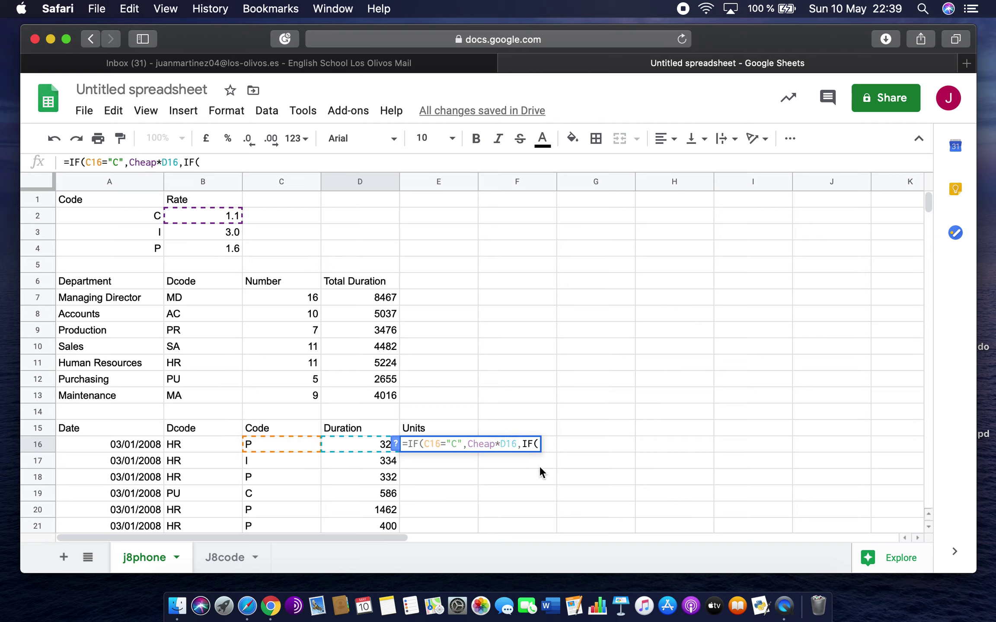
Step: Give the nested IF in E16 the logical test C16="I" and the value if true Intl*D16
left_click(275, 442)
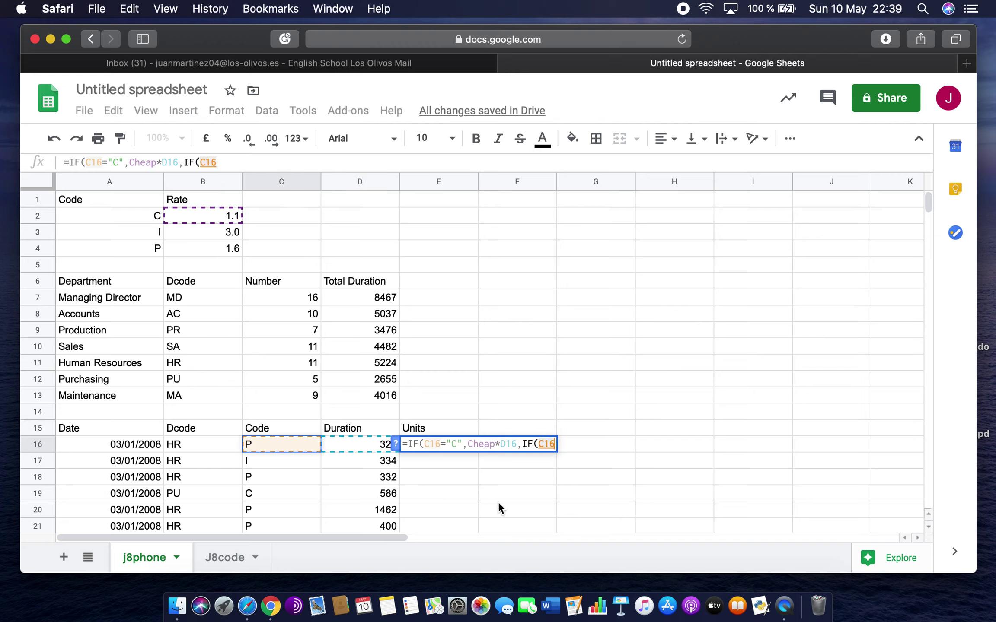
type("=\"")
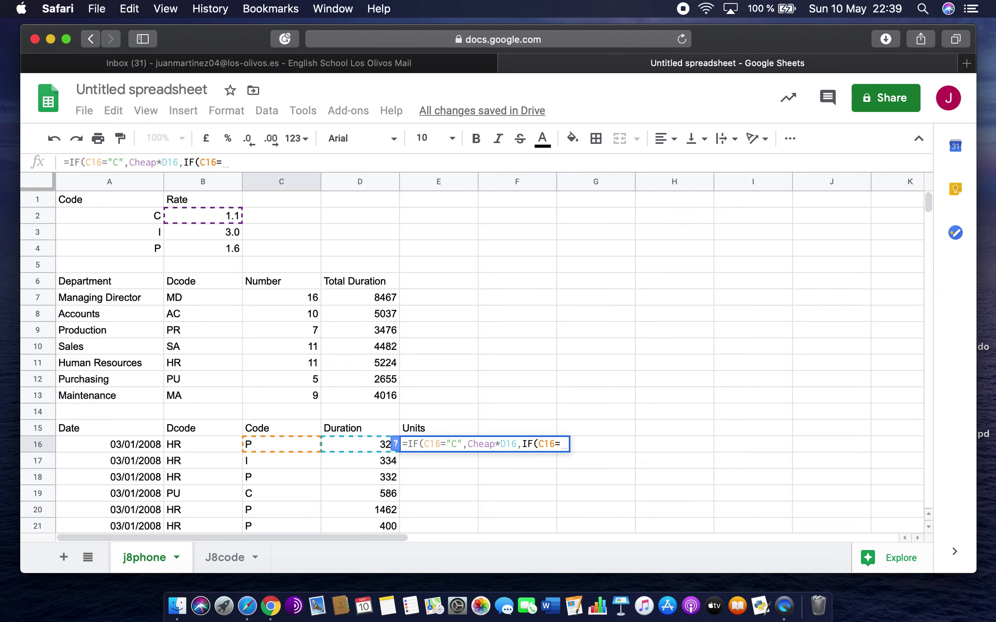
type("I")
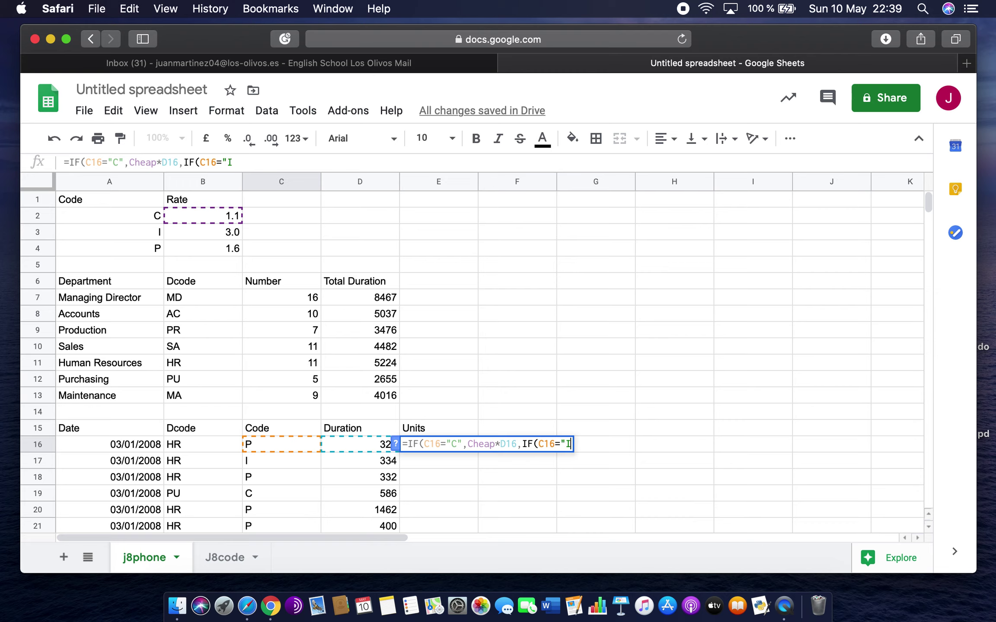
type("\",")
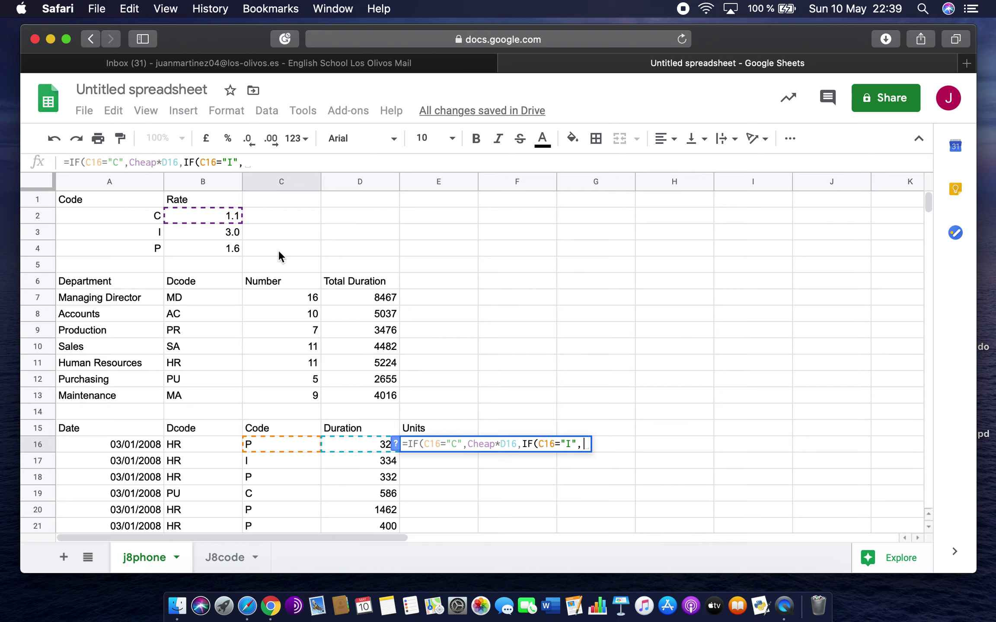
type("Intl")
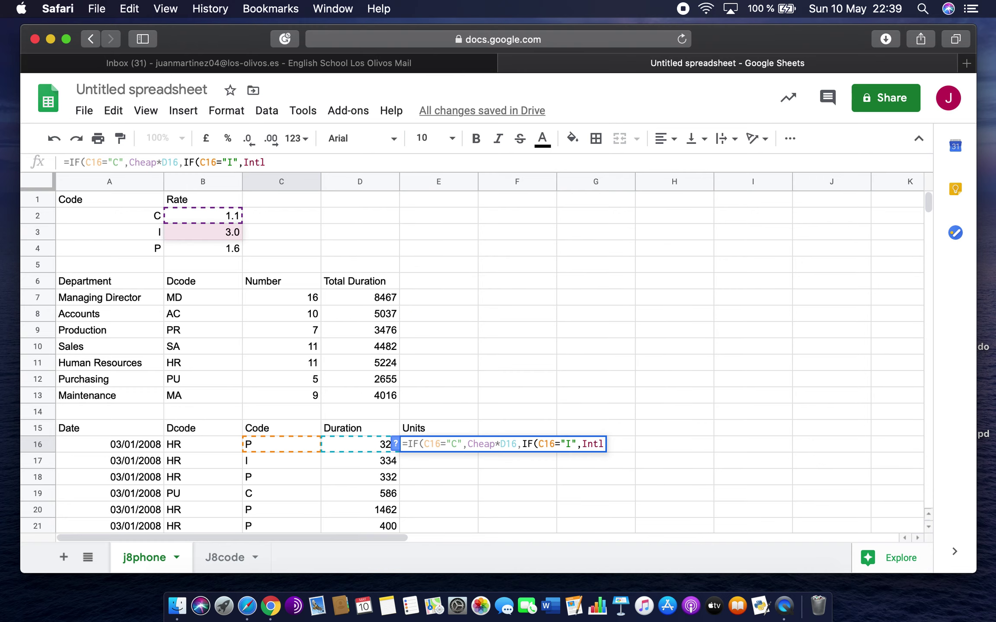
type("*")
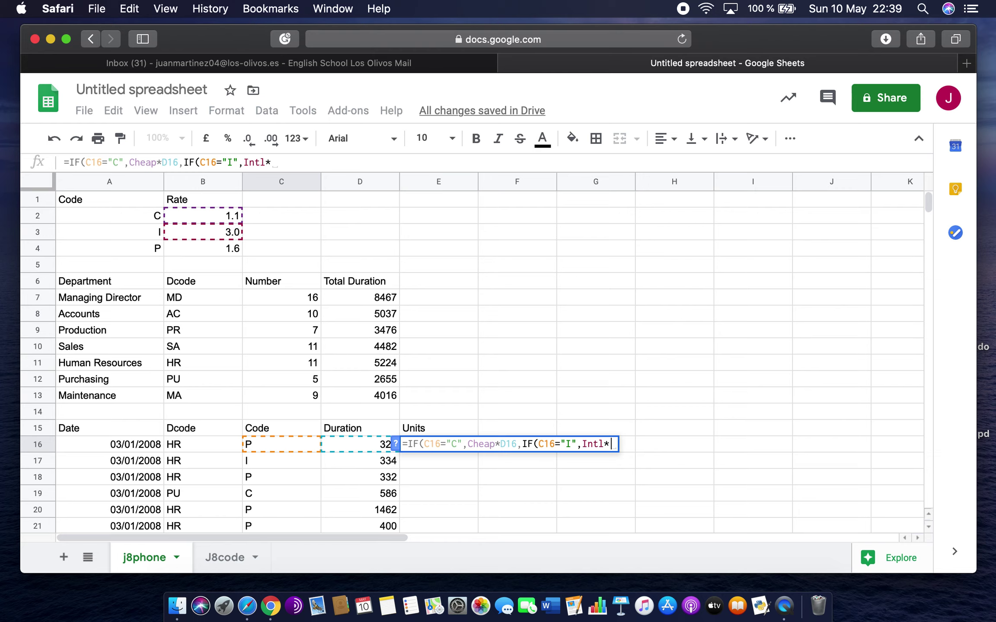
left_click(355, 444)
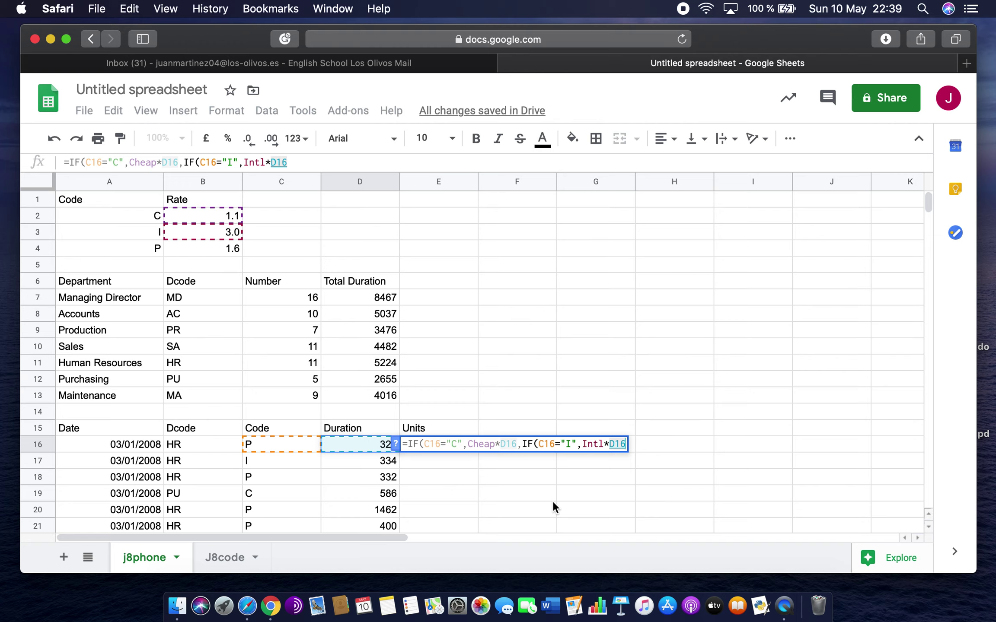
Step: Nest a third IF in E16 that tests C16="P" and returns Peak*D16 if true
type(",IF")
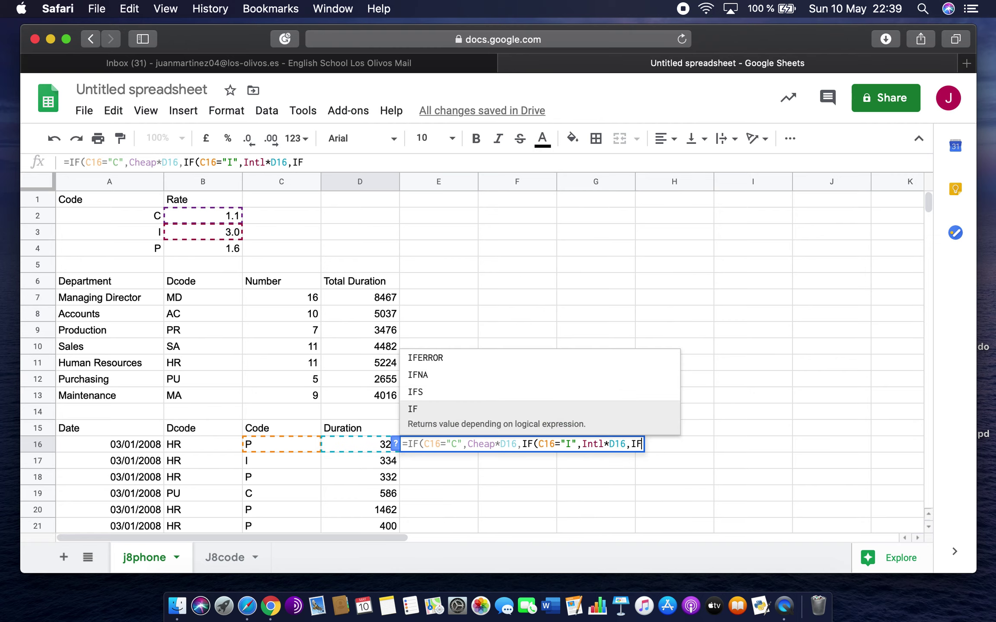
type("(")
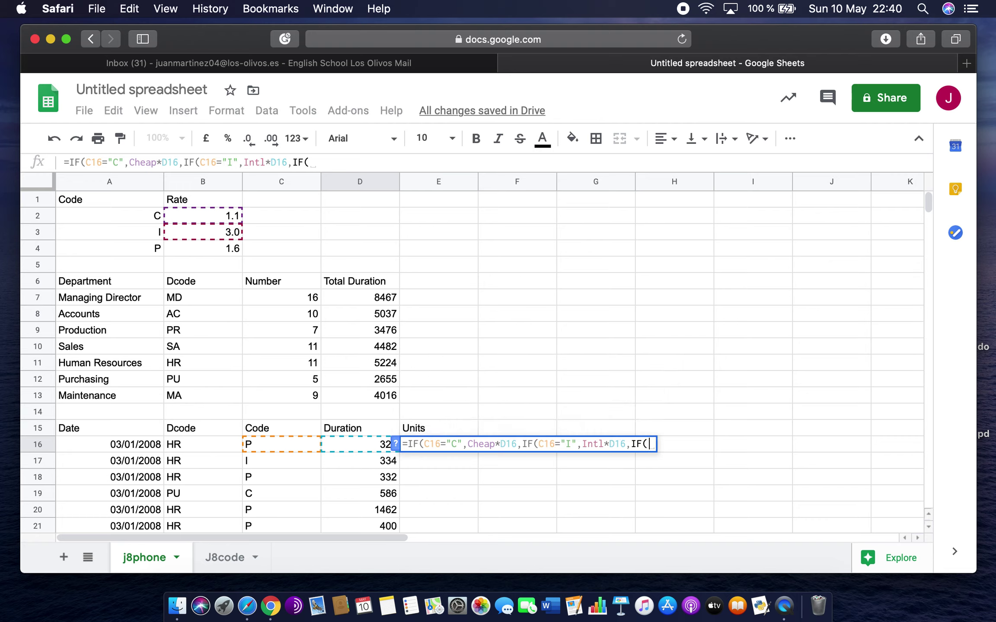
left_click(273, 441)
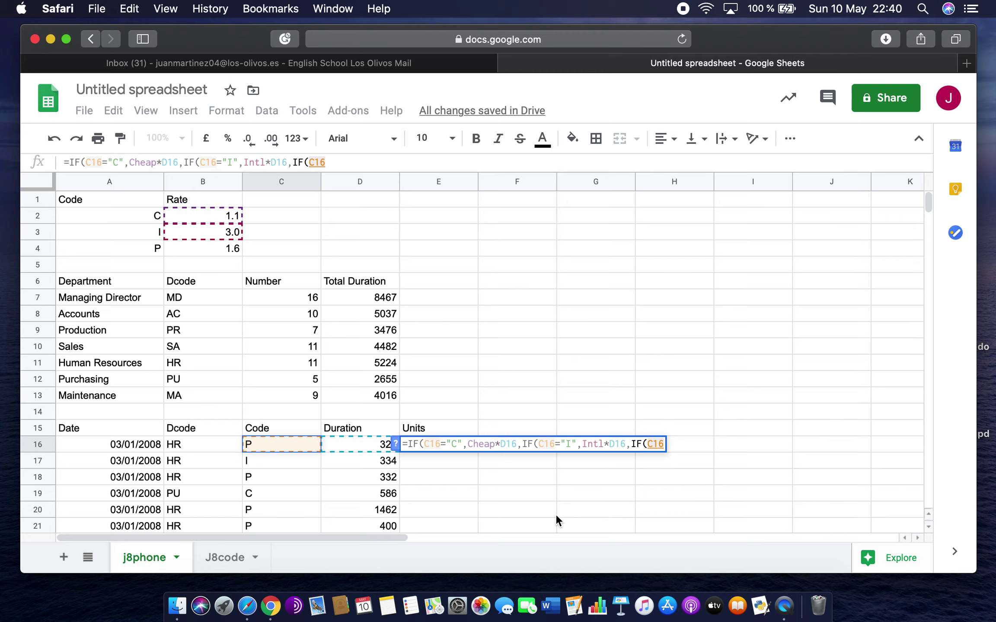
type("=\"P\"")
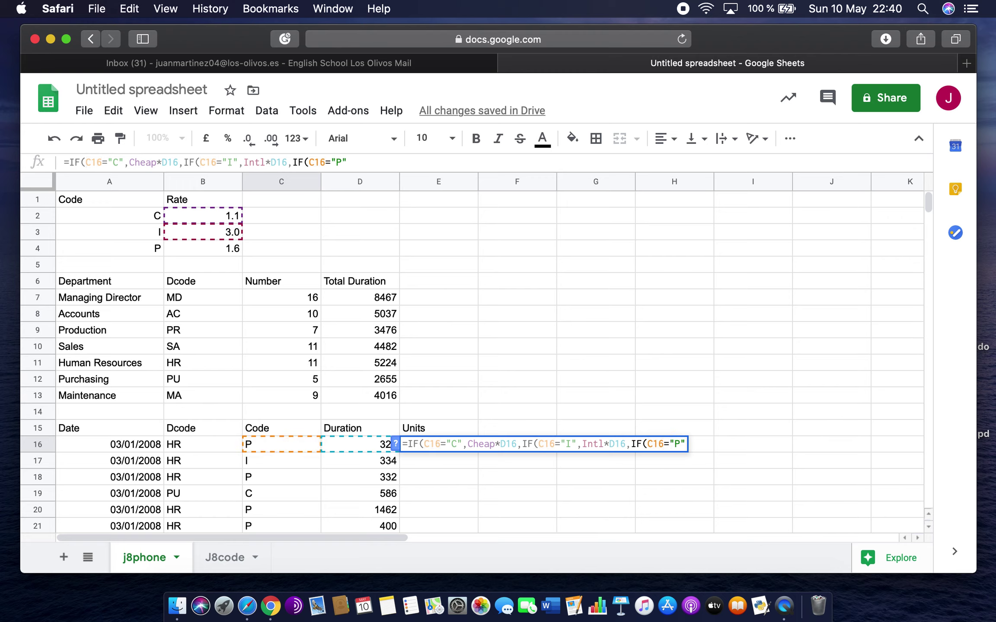
type(", ")
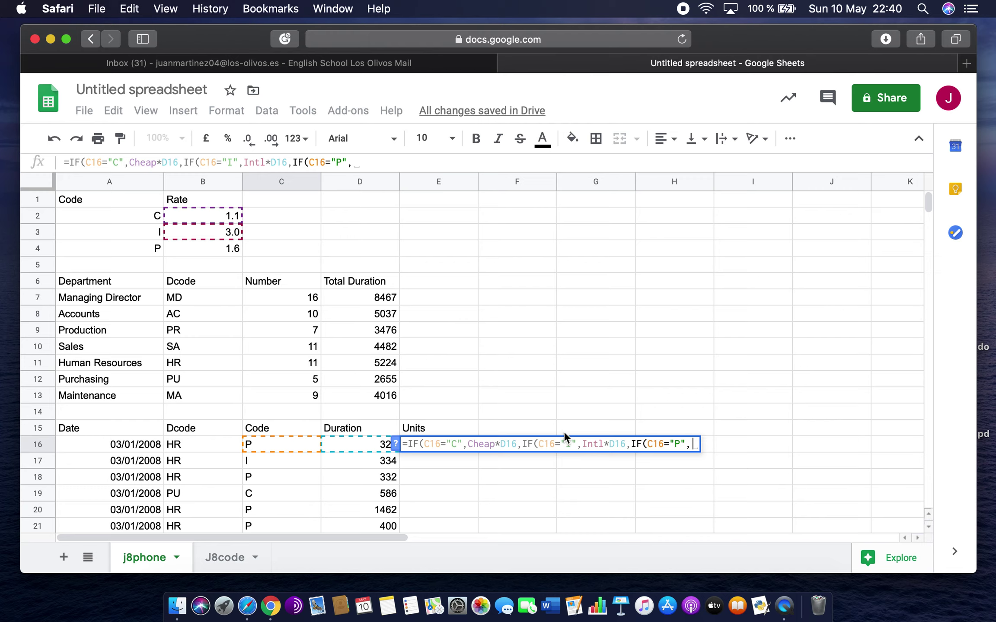
type("Peak")
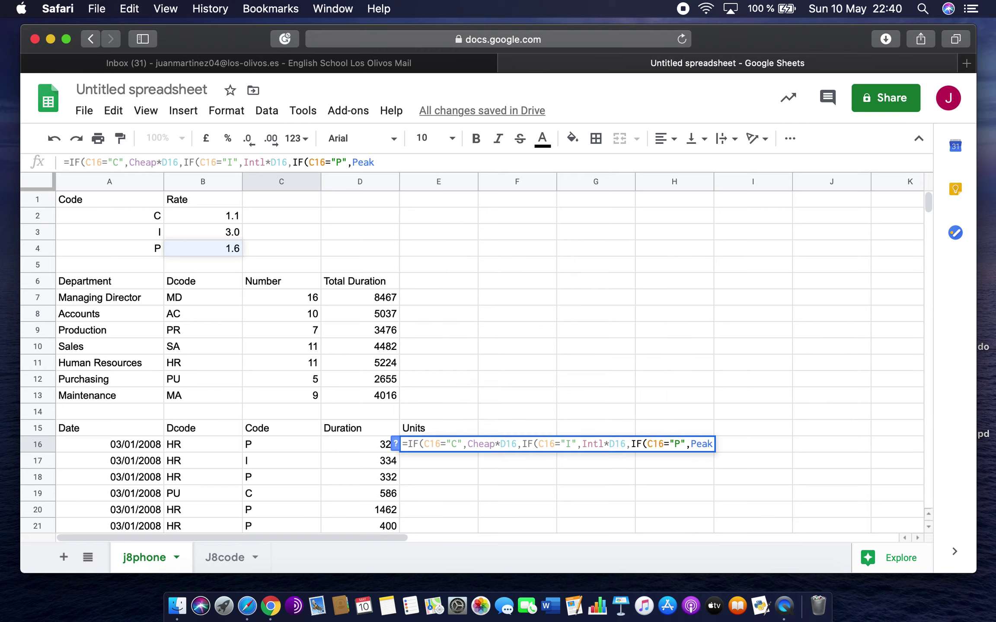
type("*")
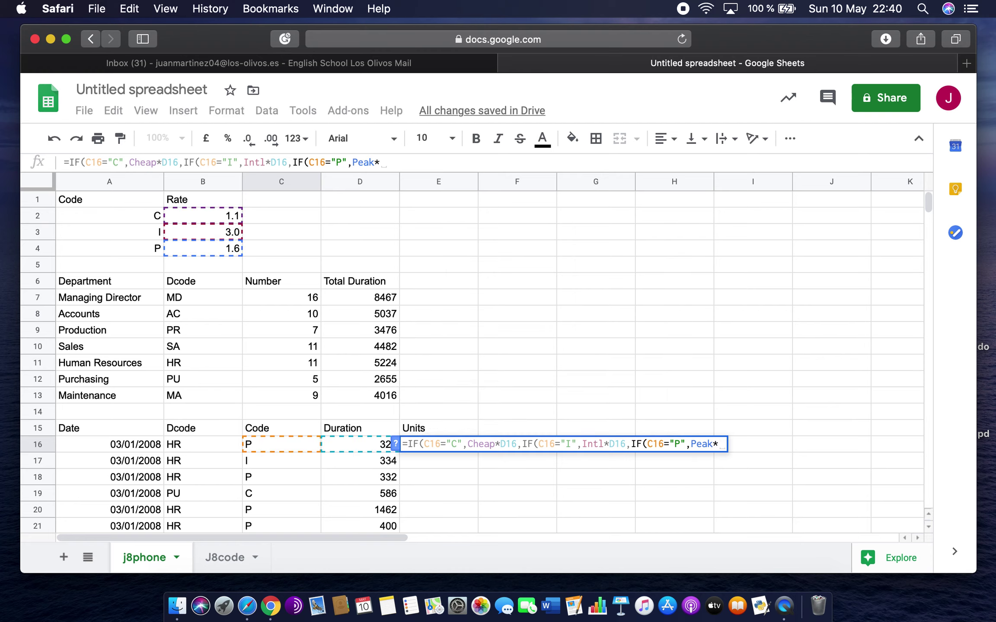
left_click(364, 444)
Step: Finish the E16 formula with 0 as the last value if false, close all three IF functions and enter it
type(",")
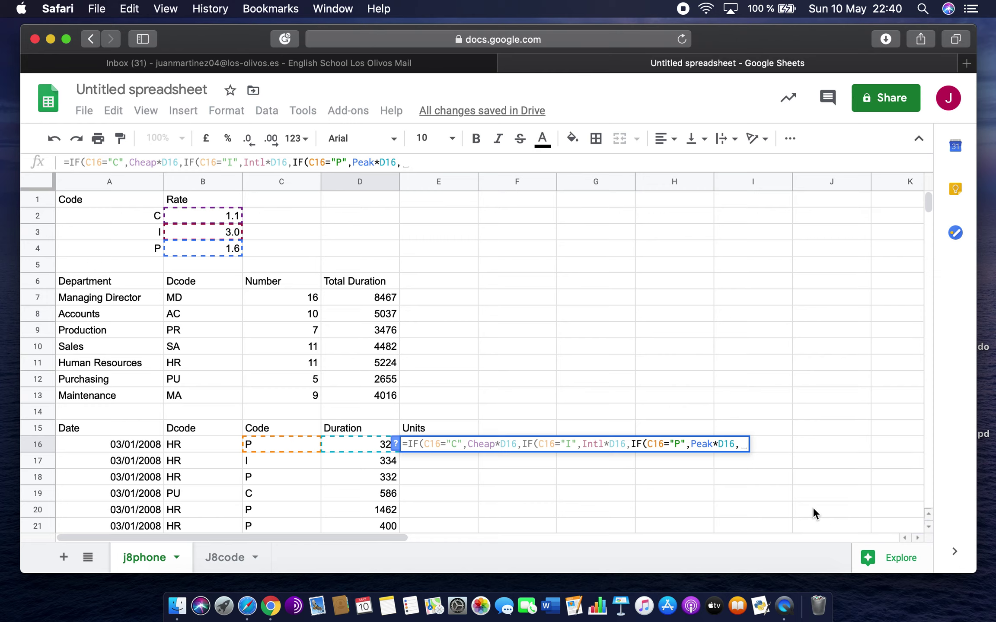
type("0")
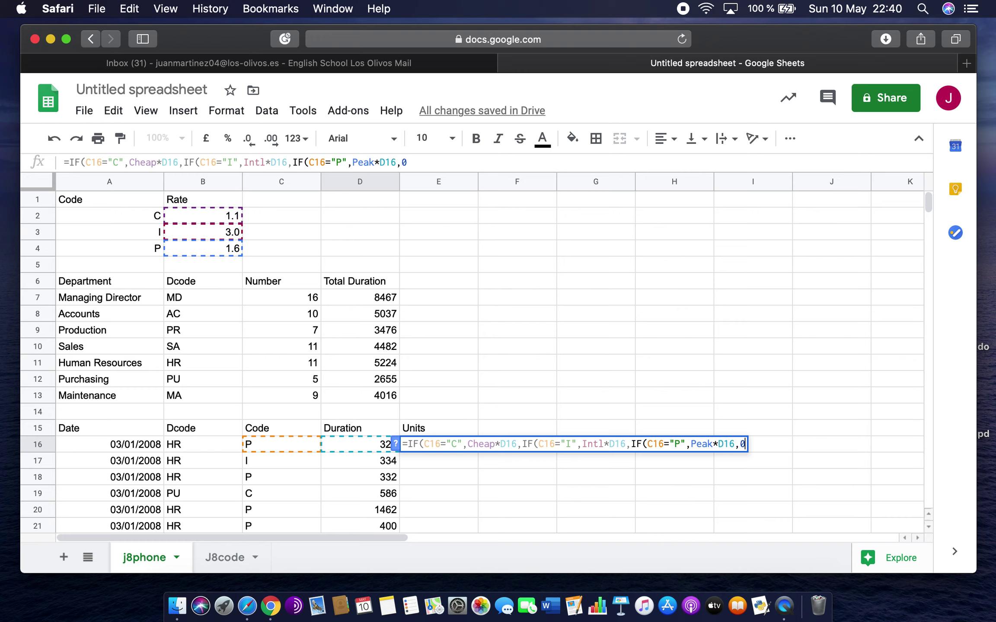
type(")")
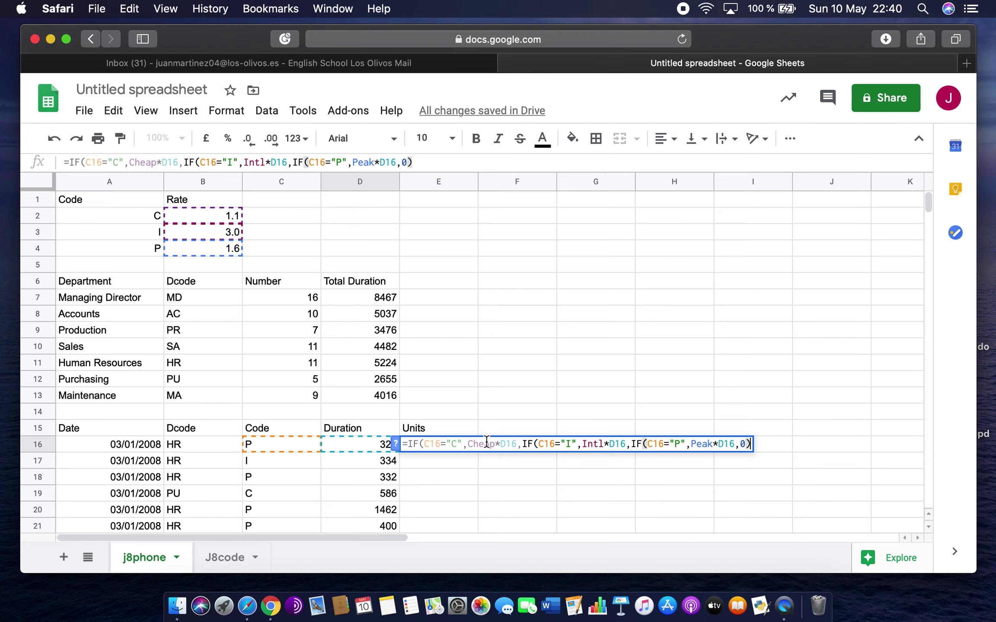
type("))")
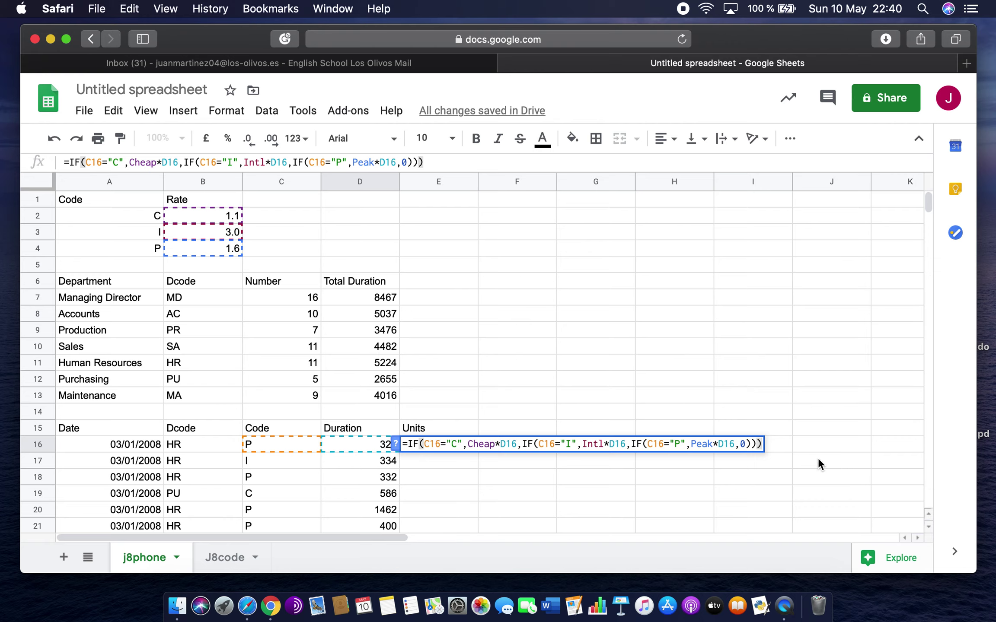
key("Return")
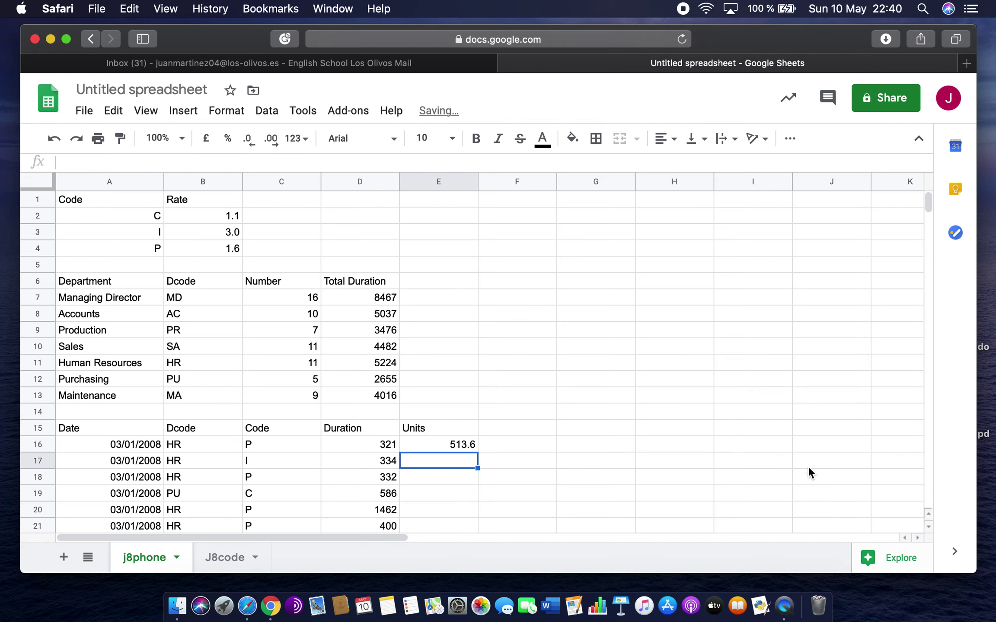
Step: Select E16 to show its formula, then switch to the Calculator app and place its window clear of the Units column
left_click(449, 447)
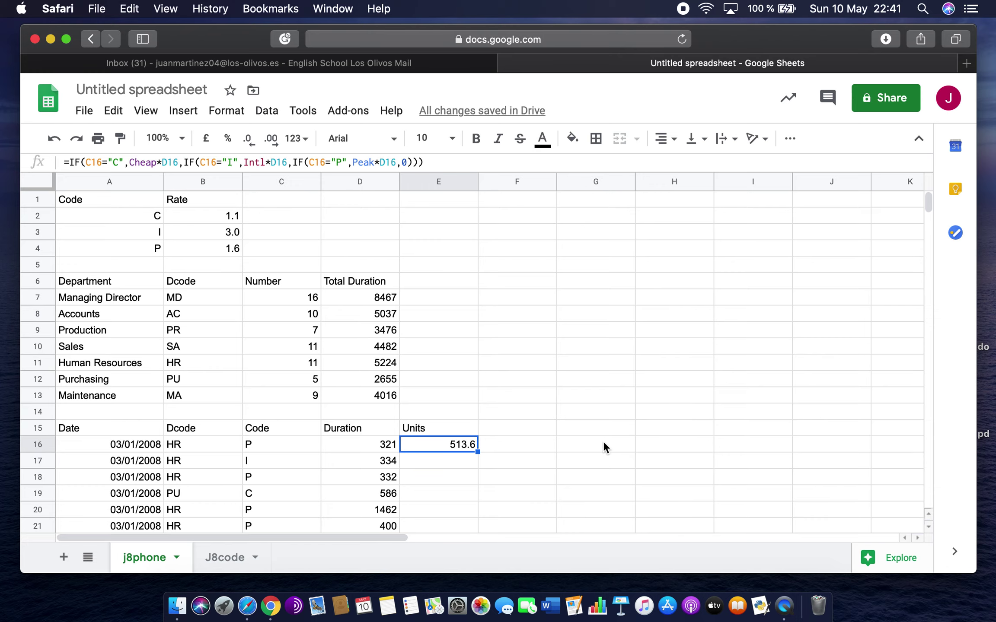
key("F4")
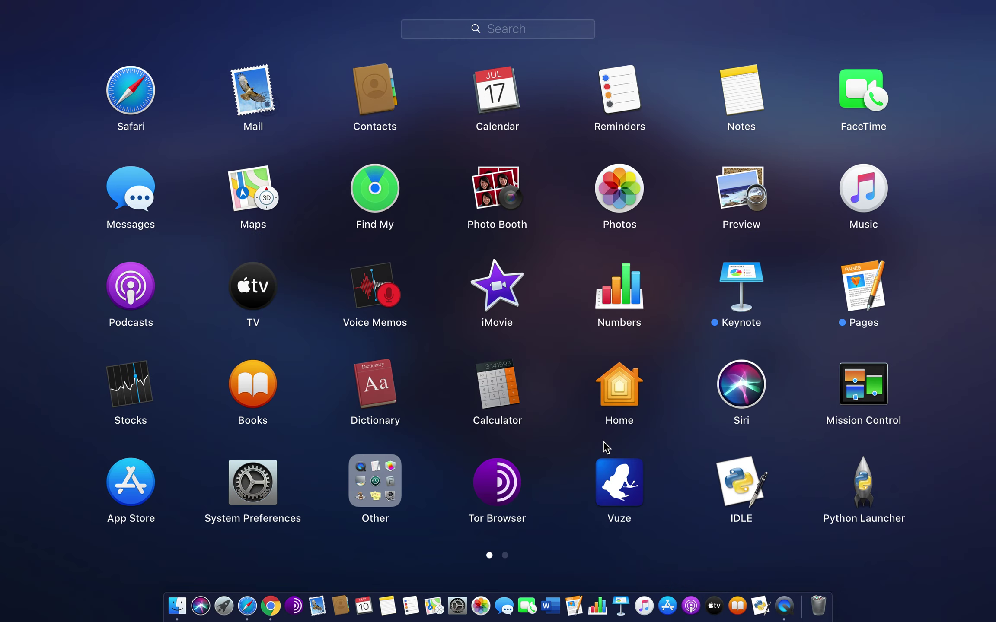
left_click(489, 400)
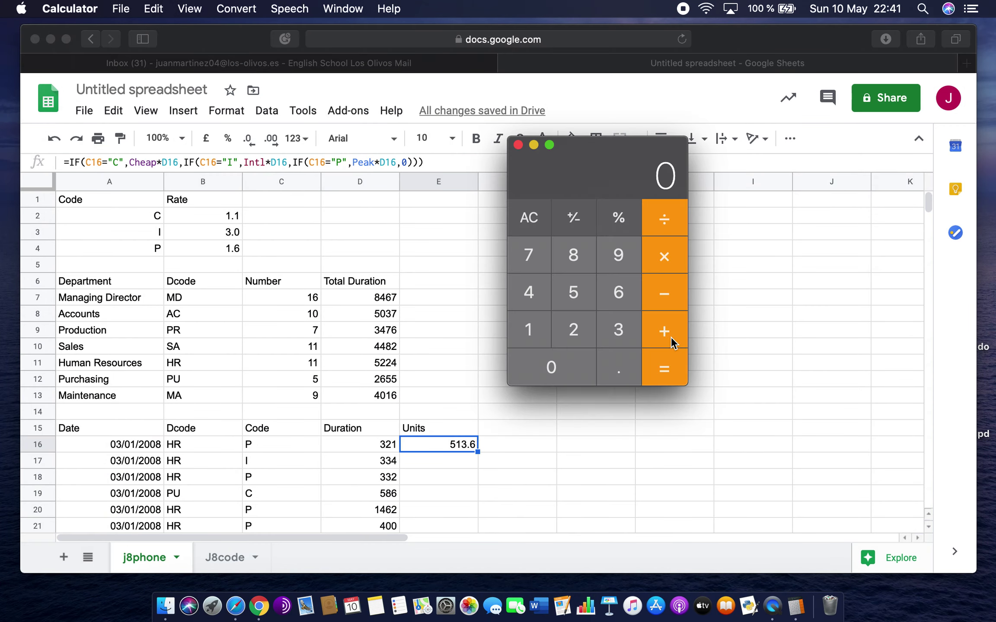
left_click_drag(590, 161, 654, 188)
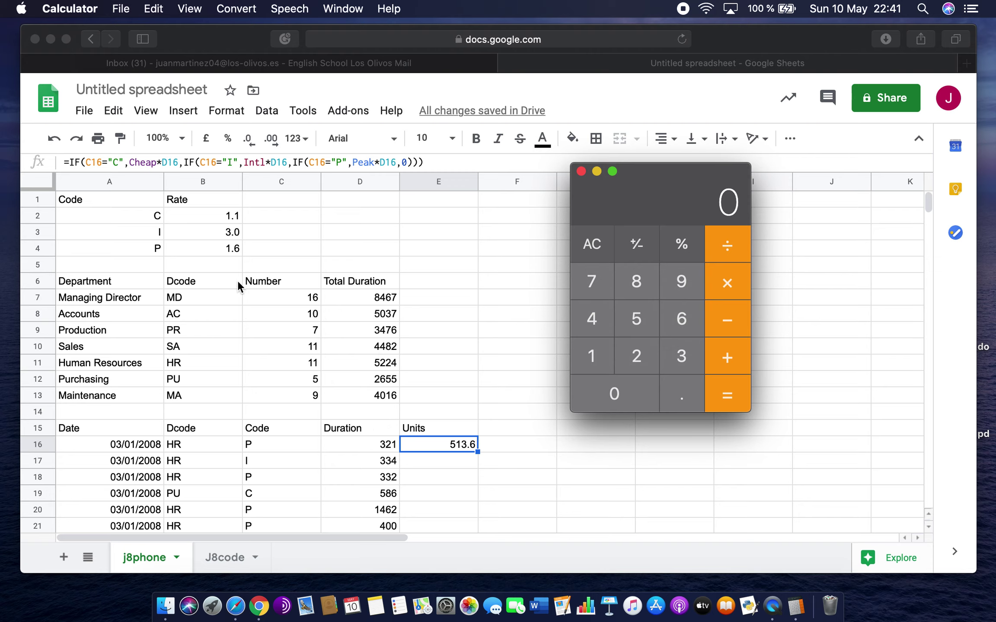
Step: Multiply 1.6 by 321 in Calculator to verify the E16 result, then minimise the calculator
left_click(611, 356)
left_click(690, 394)
left_click(686, 322)
left_click(729, 282)
left_click(681, 356)
left_click(631, 359)
left_click(593, 360)
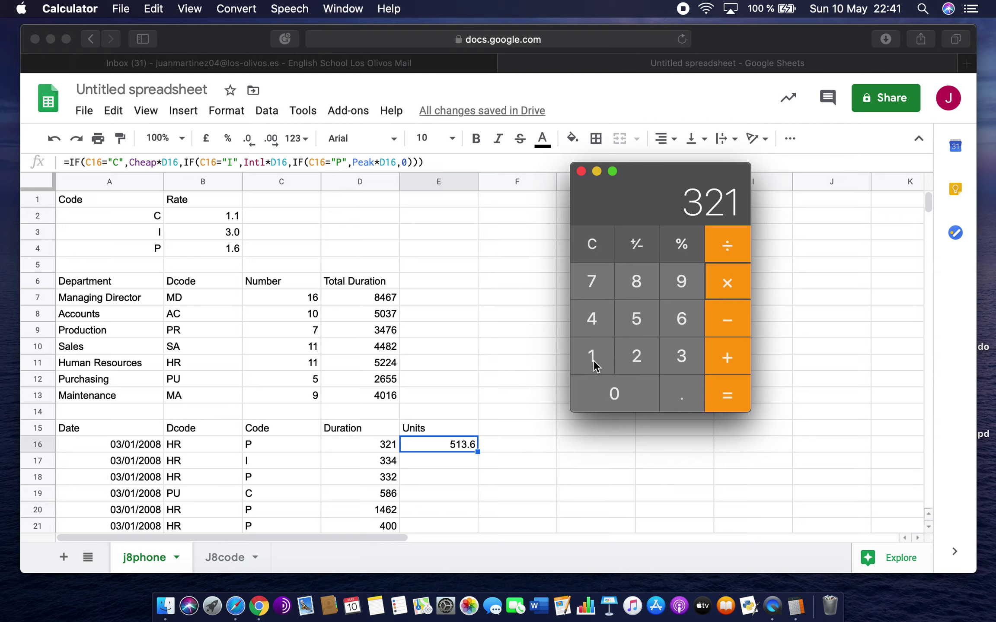
left_click(734, 407)
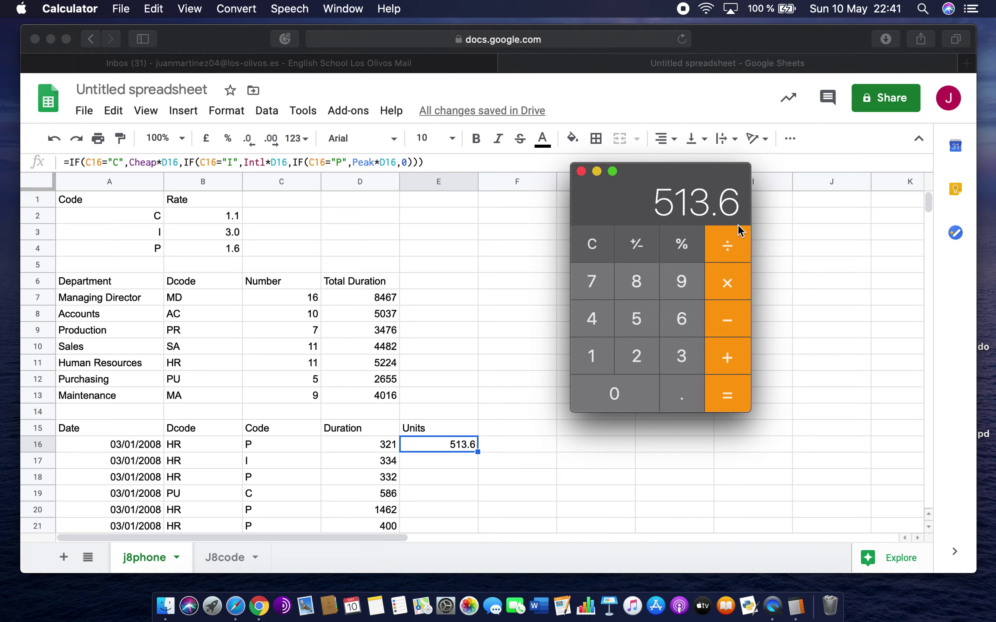
left_click(597, 172)
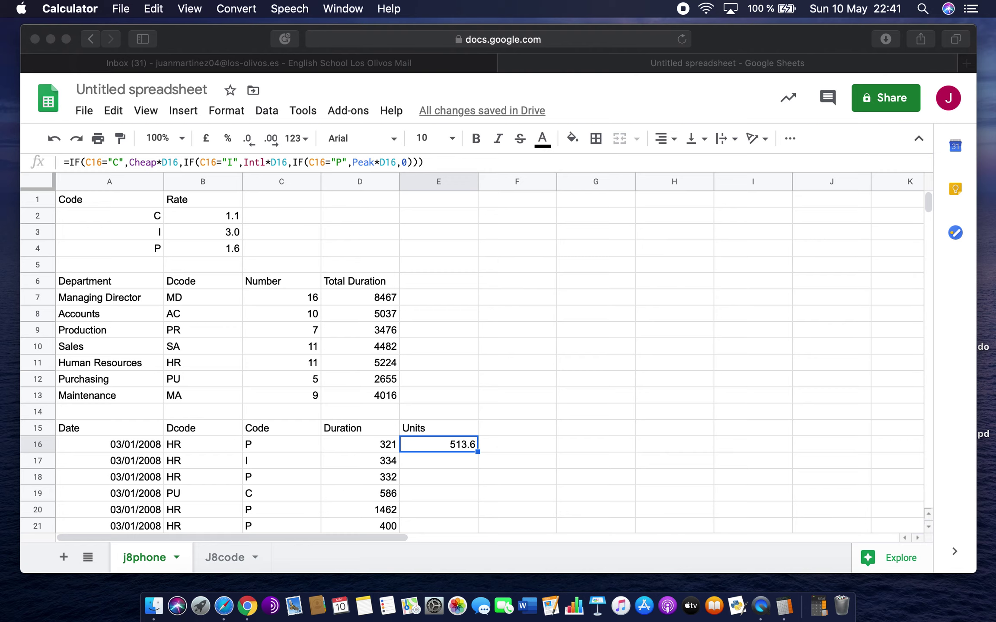
Step: Fill the nested IF formula from E16 down the whole Units column and look through the filled rows
double_click(477, 452)
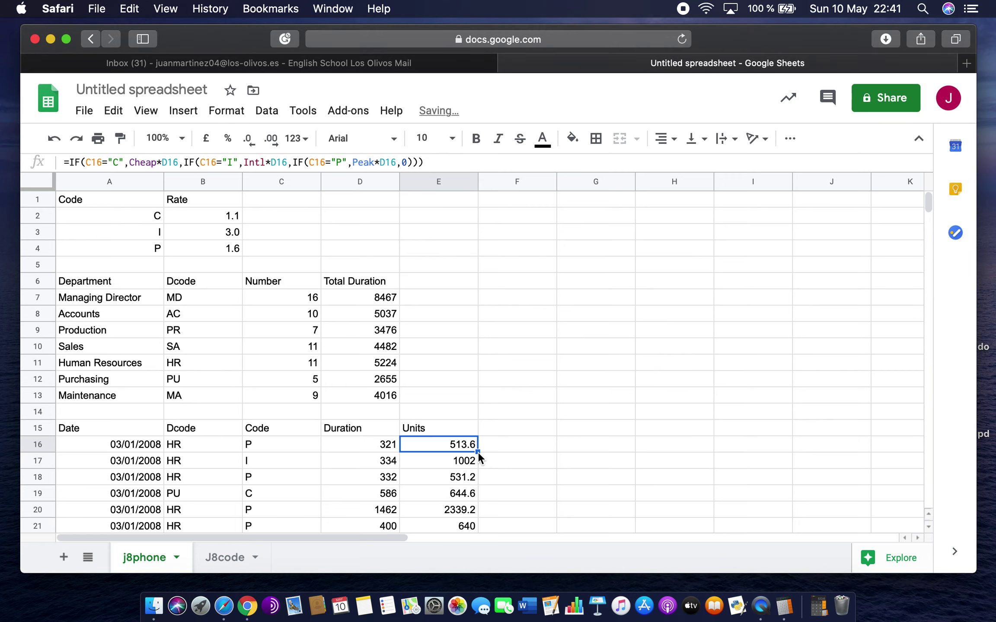
scroll(531, 480, "down", 2)
scroll(531, 481, "down", 20)
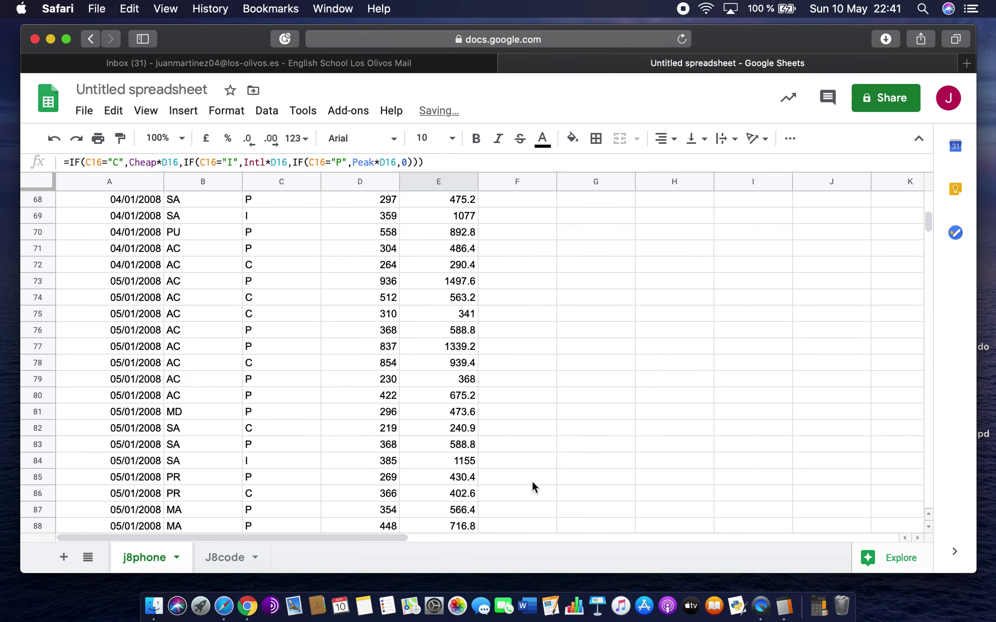
scroll(532, 480, "up", 20)
scroll(531, 481, "up", 6)
scroll(531, 481, "down", 2)
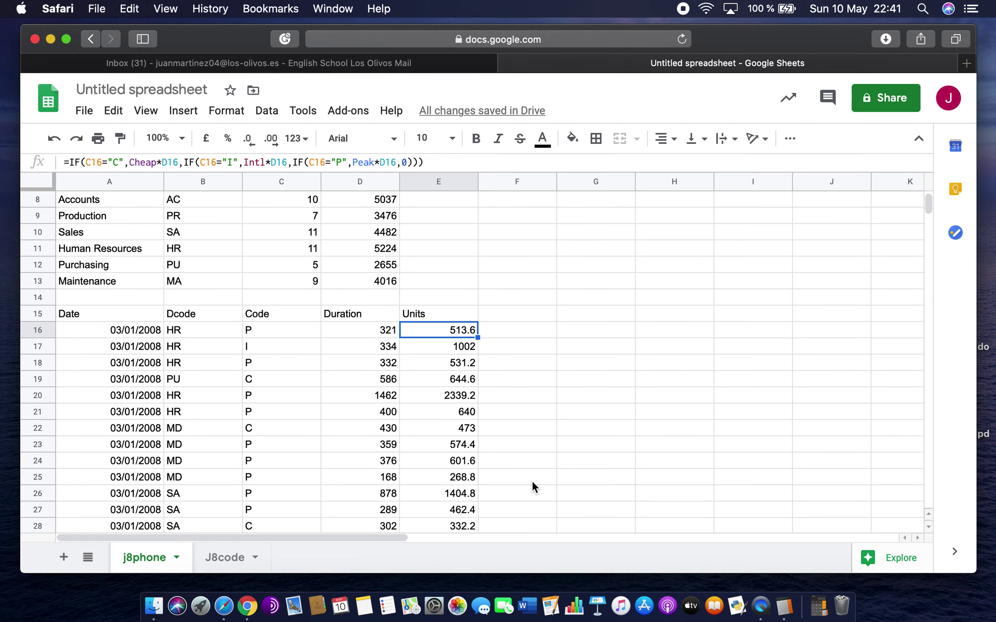
scroll(531, 481, "up", 2)
Step: Restore Calculator and clear its display, select E17 in the sheet to show its formula, and switch back to Calculator
left_click(818, 605)
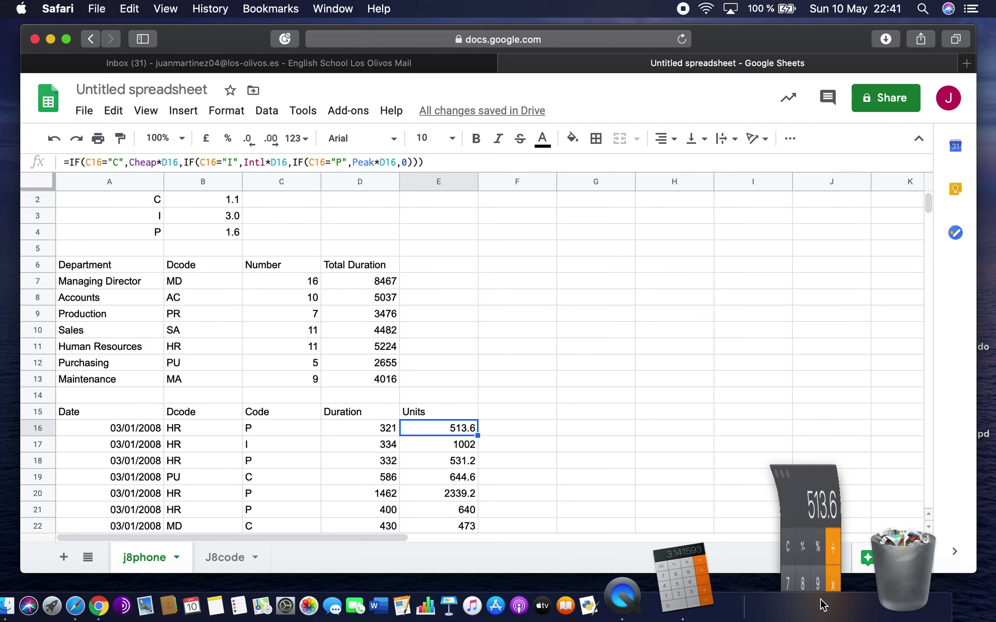
left_click(594, 245)
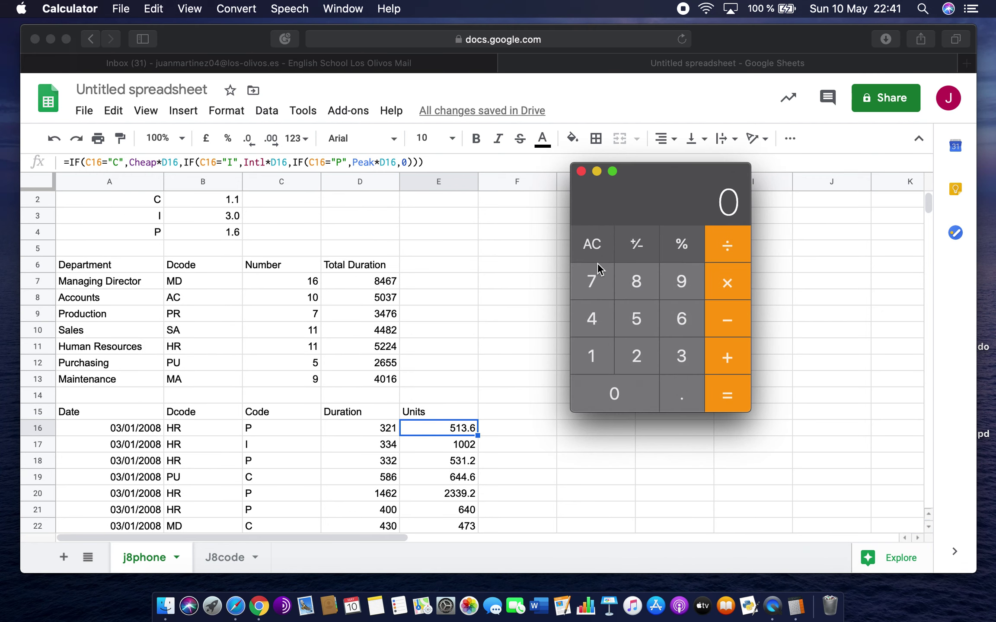
left_click(589, 453)
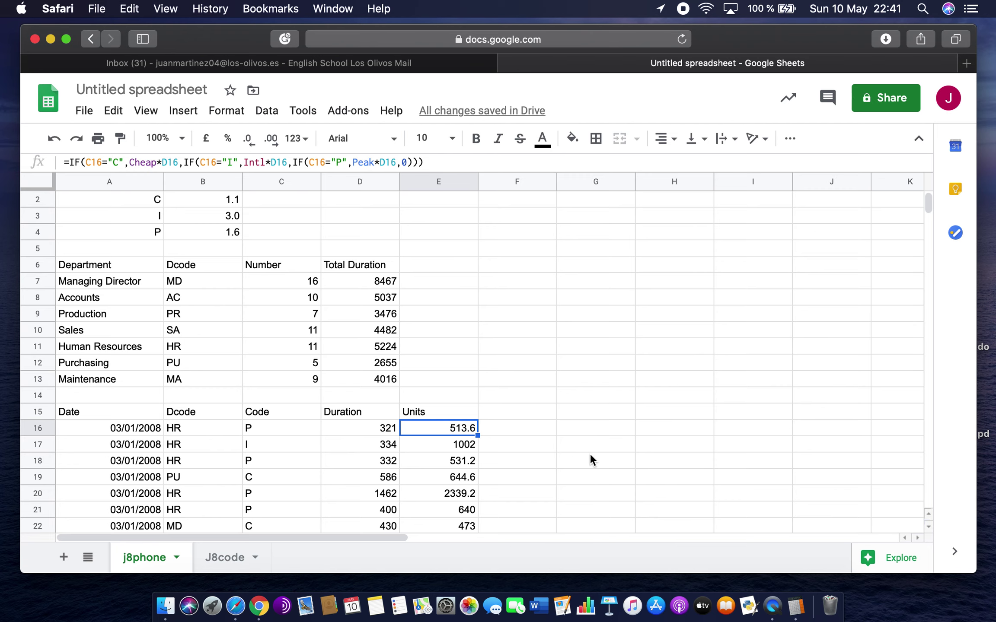
left_click(454, 446)
left_click(795, 605)
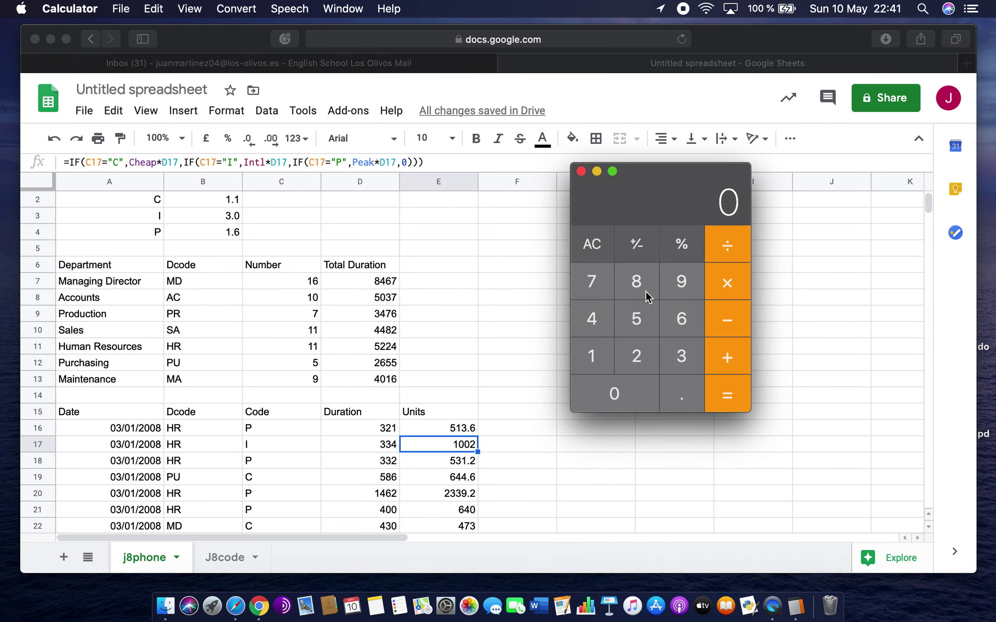
left_click(683, 357)
left_click(691, 391)
left_click(614, 394)
left_click(727, 283)
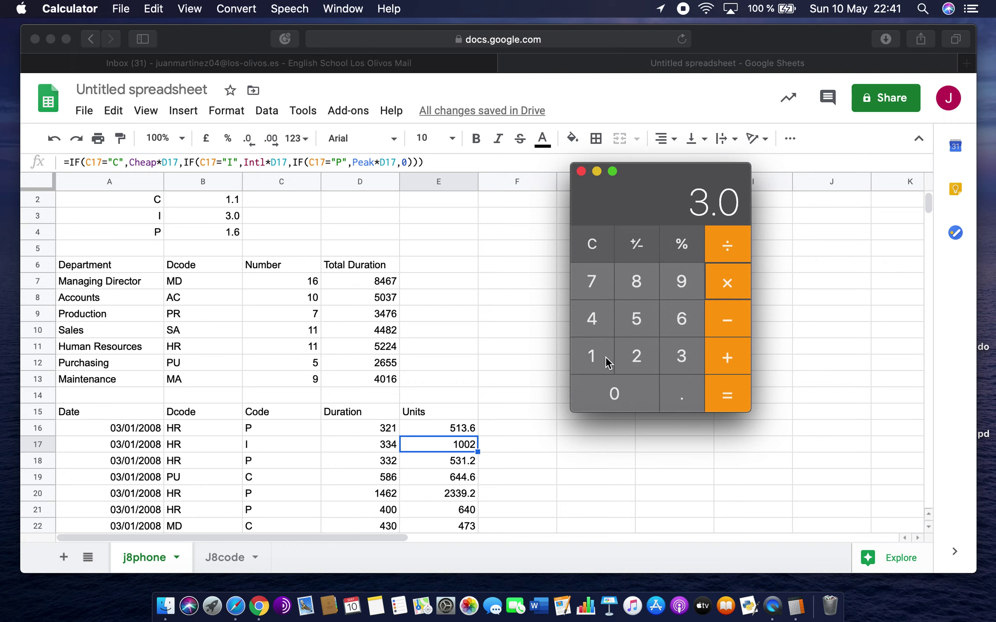
left_click(605, 357)
left_click(605, 356)
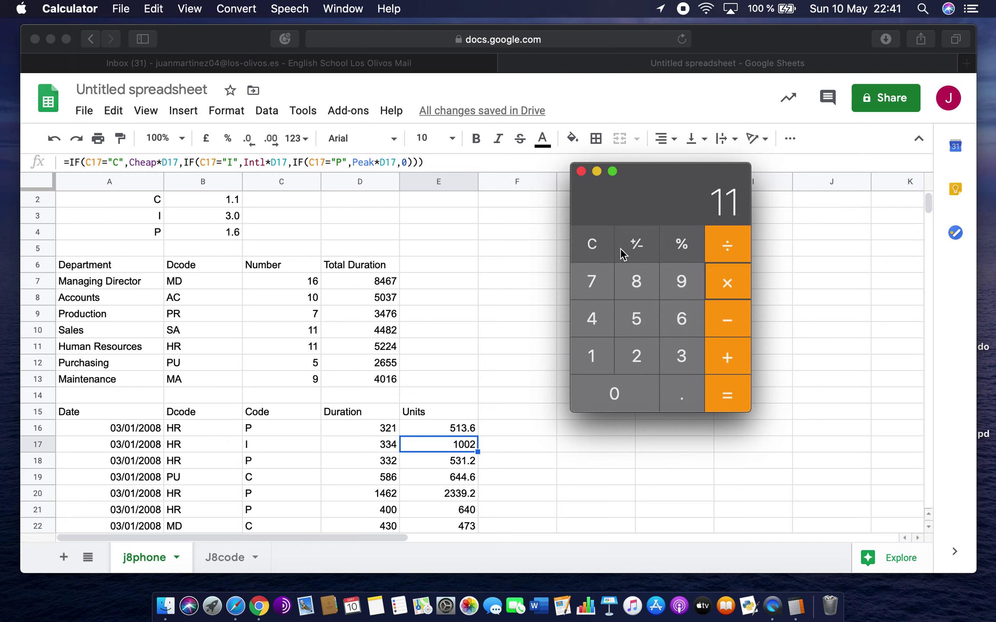
key("BackSpace")
double_click(614, 392)
left_click(643, 359)
left_click(727, 394)
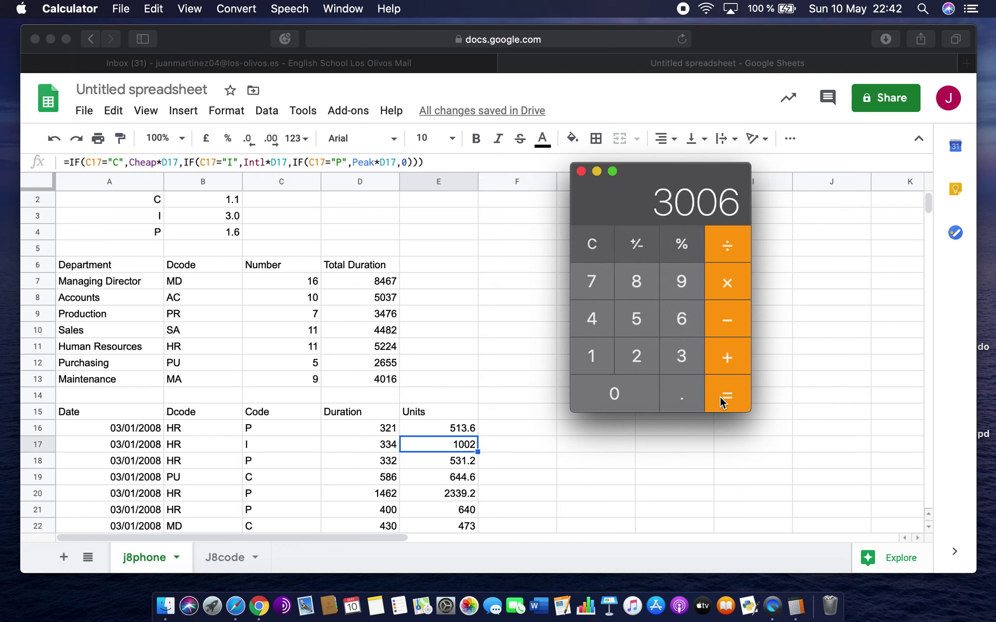
left_click(591, 245)
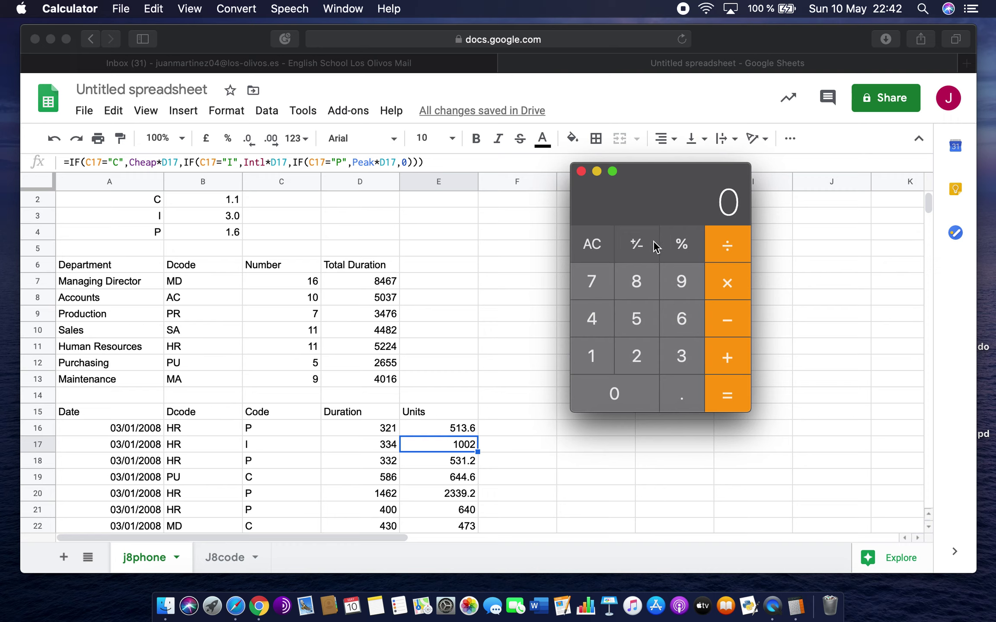
Step: Multiply 3.0 by 334 in Calculator to verify the E17 Units result, and close Calculator
left_click(672, 359)
left_click(677, 395)
left_click(637, 398)
left_click(737, 279)
left_click(681, 358)
left_click(681, 358)
left_click(593, 322)
left_click(724, 401)
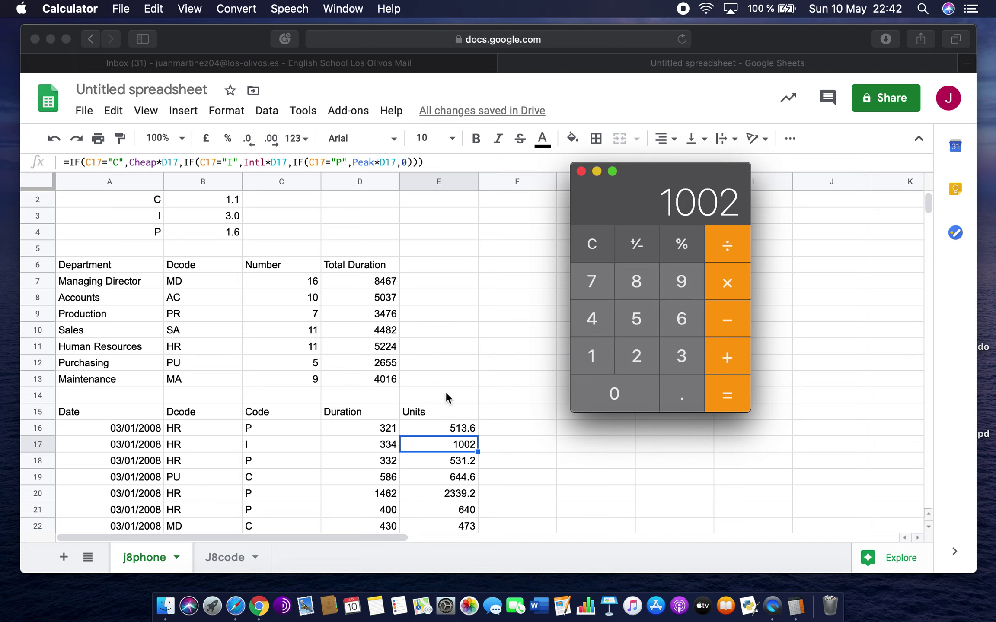
left_click(580, 171)
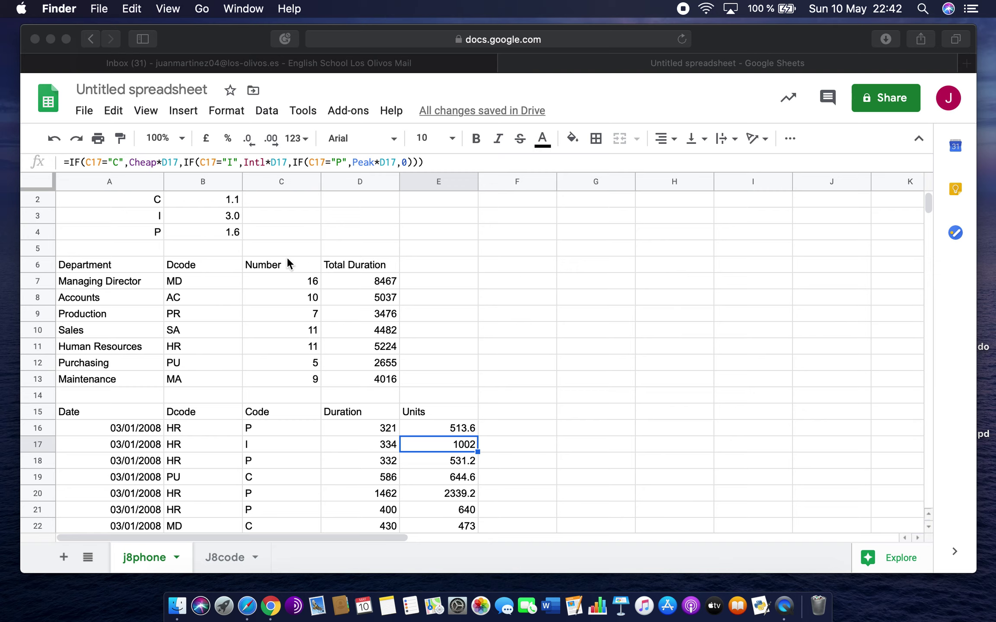
Step: Centre and bold the heading cells of all three tables: A1:B1, A6:D6 and A15:E15
scroll(192, 230, "up", 1)
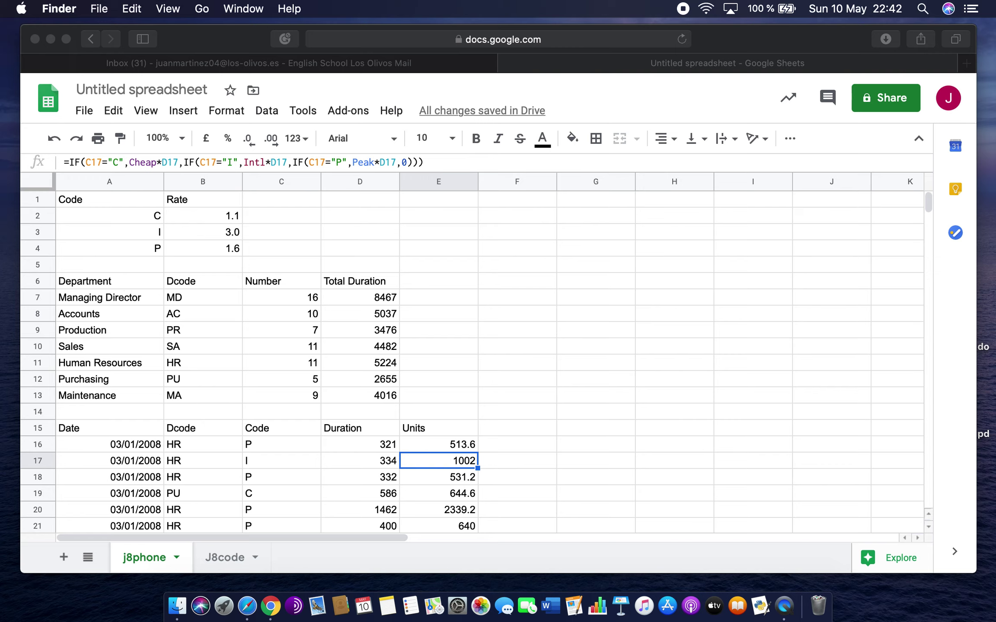
left_click(211, 195)
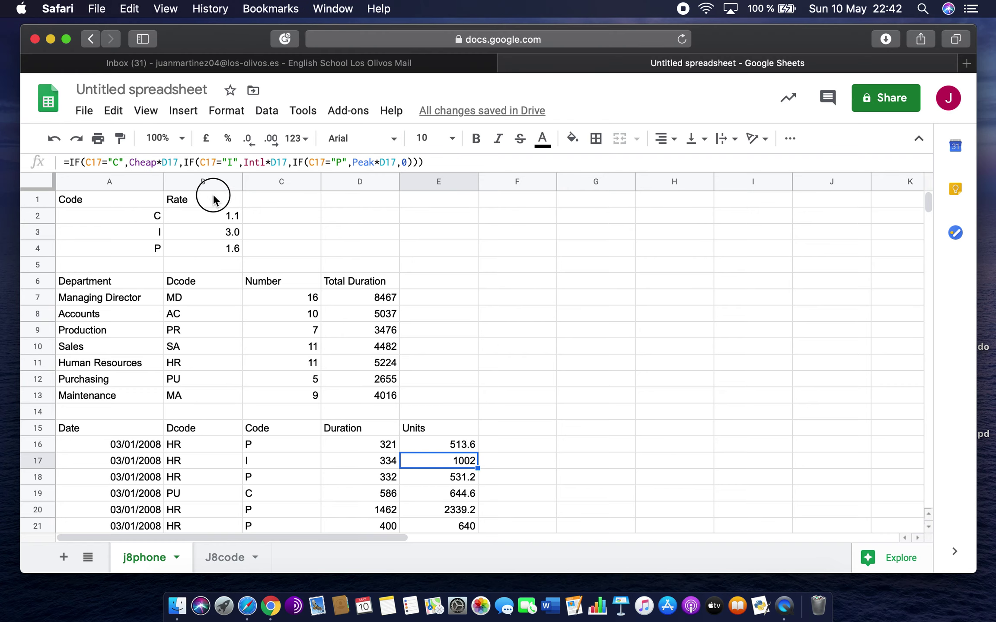
left_click_drag(133, 199, 214, 205)
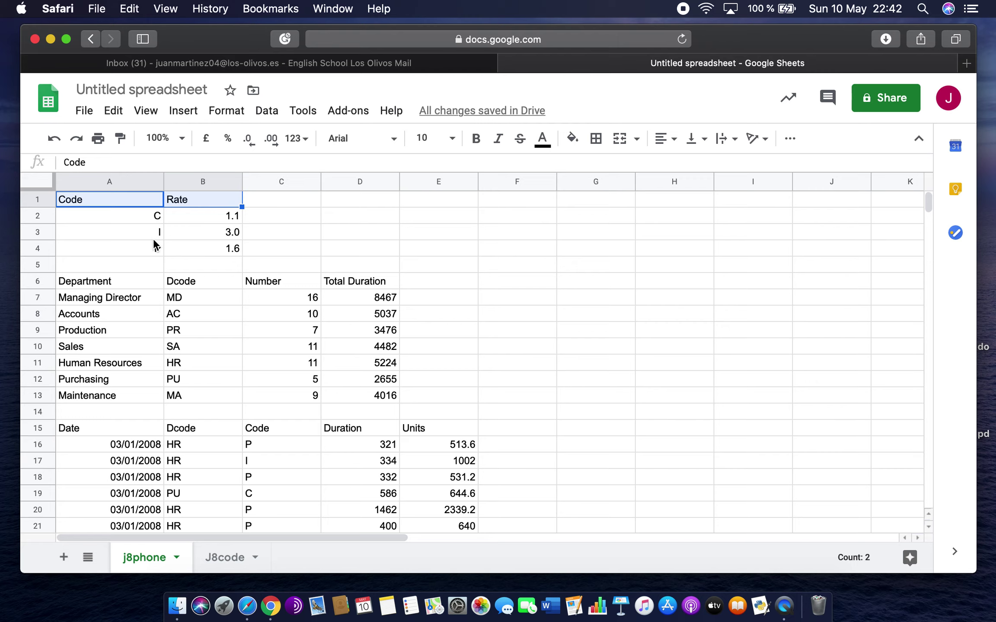
left_click_drag(85, 281, 348, 280)
left_click_drag(111, 430, 430, 431)
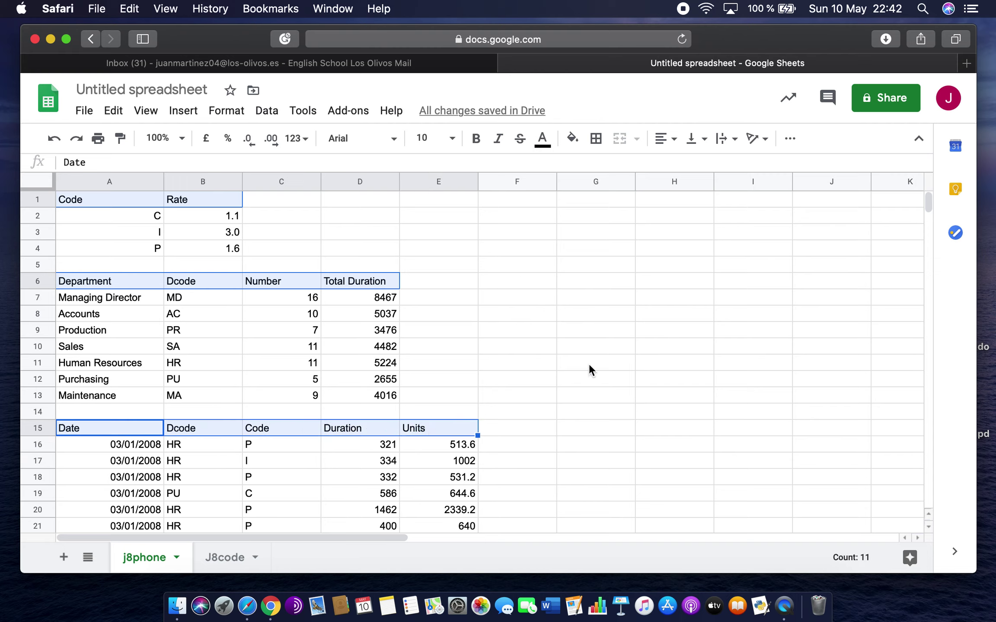
left_click(672, 140)
left_click(682, 164)
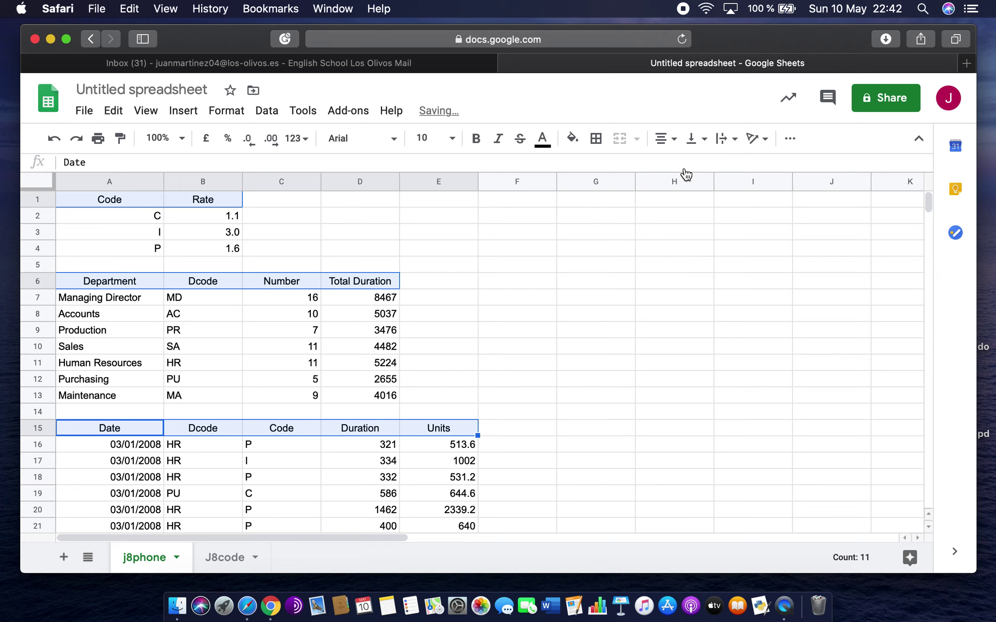
left_click(475, 139)
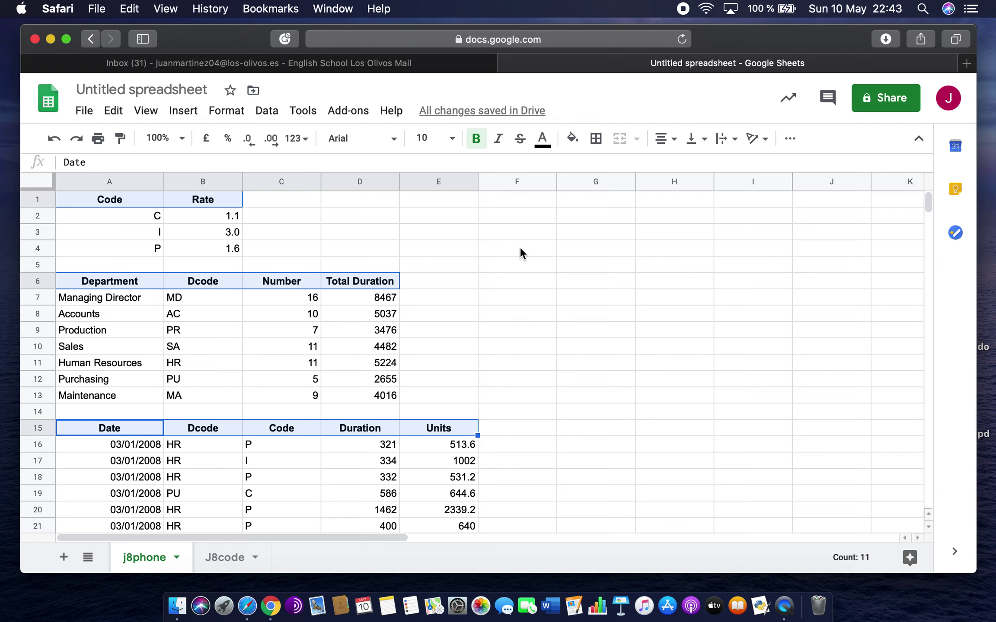
Step: Format all Units values from E16 down to show no decimal places and check the column
left_click(464, 441)
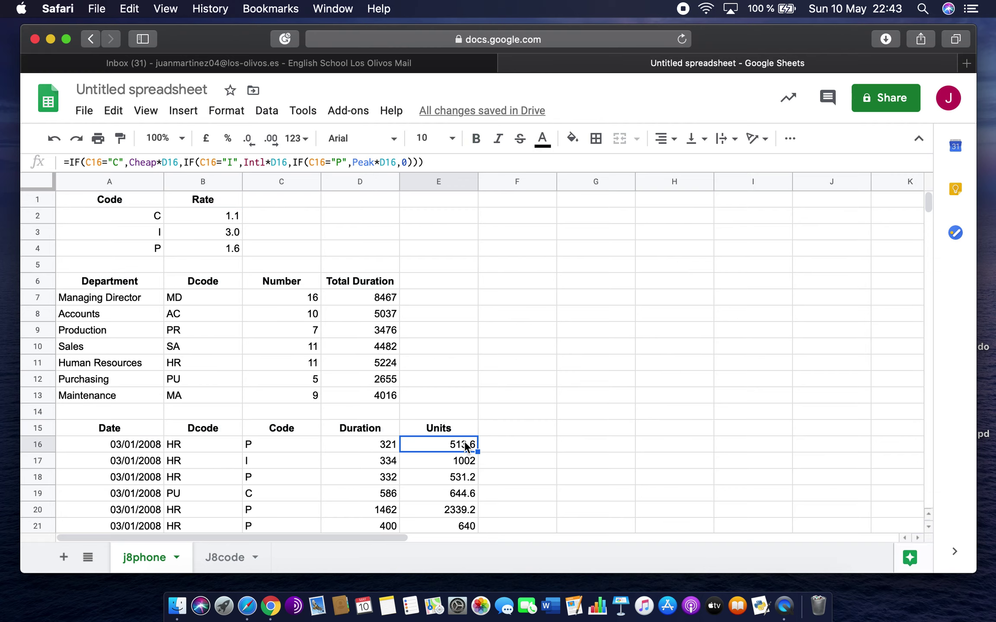
left_click(495, 450)
left_click_drag(446, 439, 452, 316)
scroll(452, 316, "up", 15)
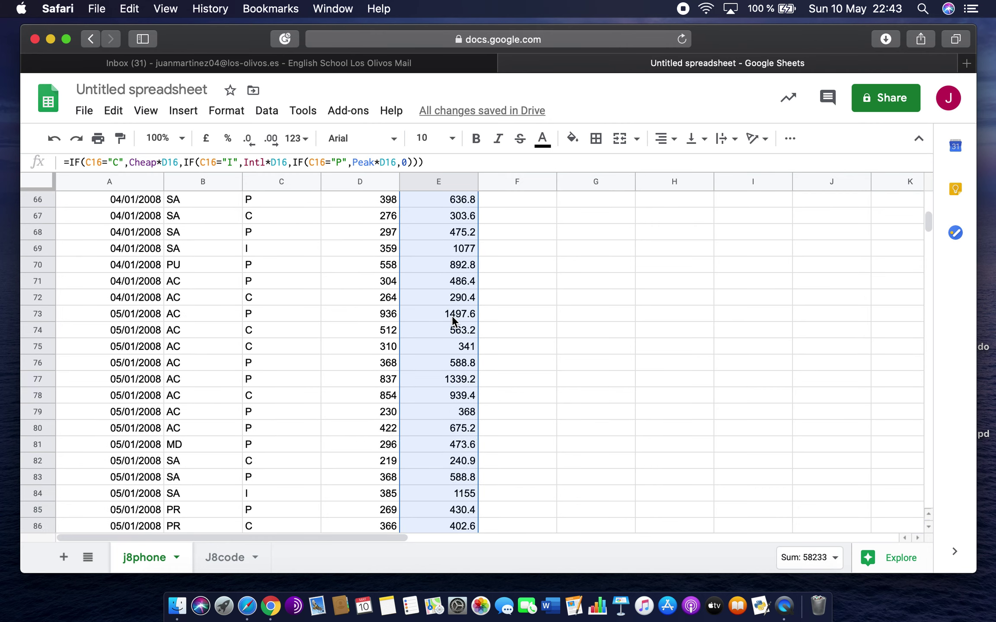
left_click(249, 139)
scroll(548, 425, "down", 9)
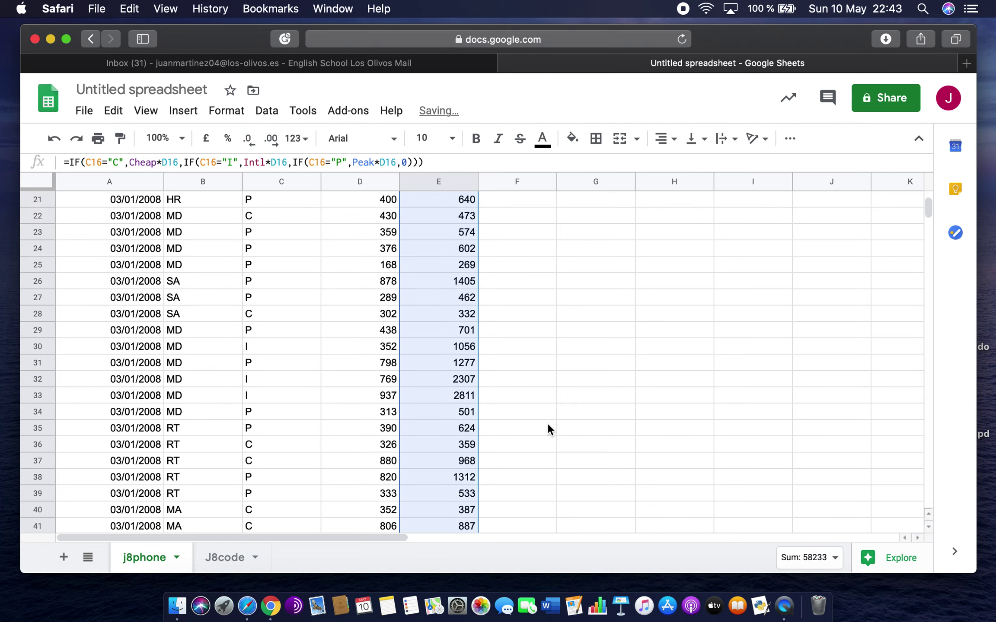
scroll(547, 426, "up", 9)
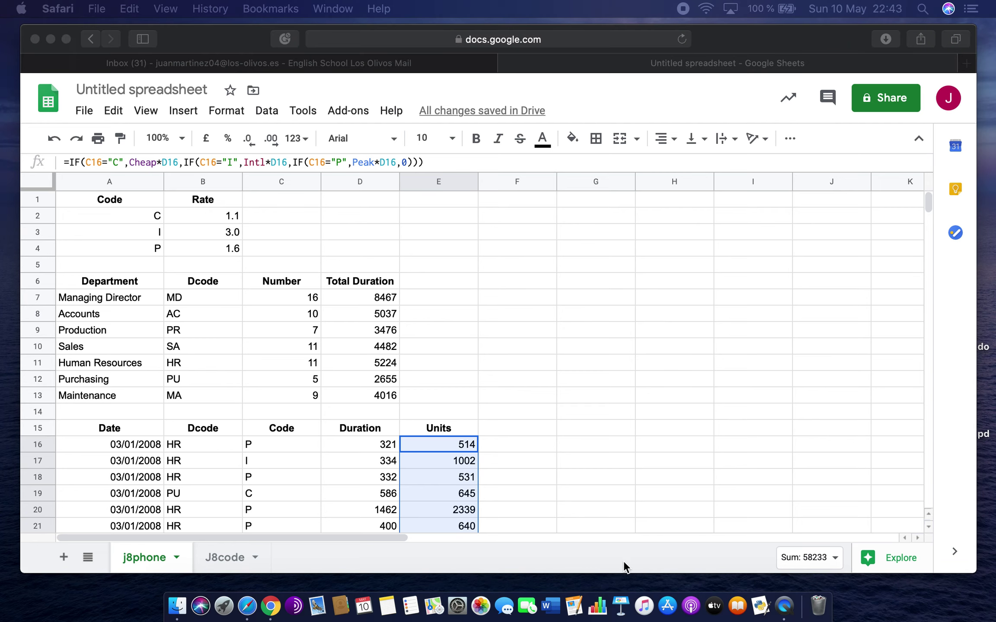
left_click(600, 459)
scroll(601, 461, "down", 1)
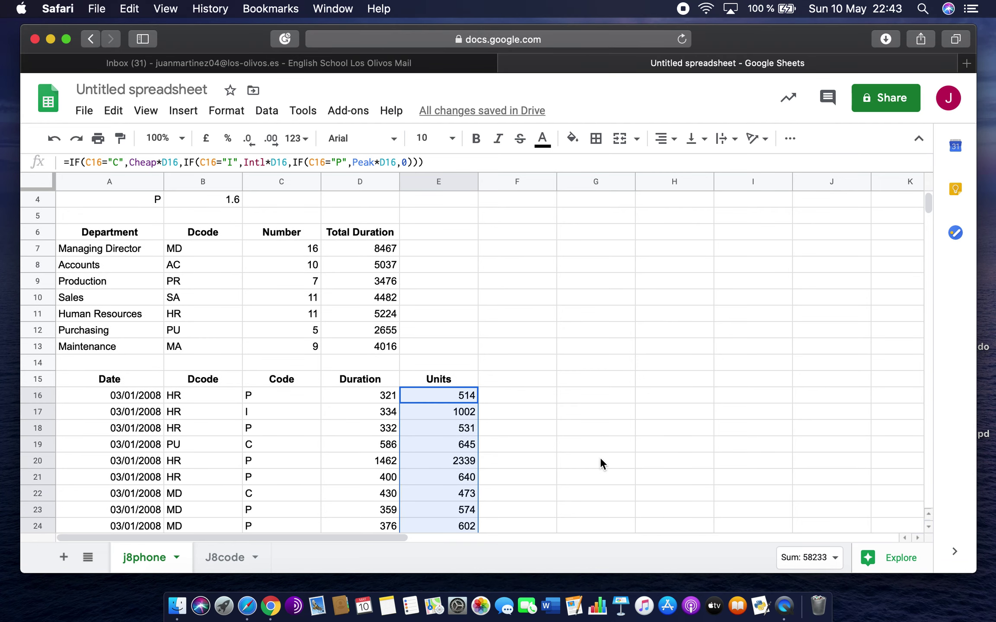
scroll(600, 458, "up", 1)
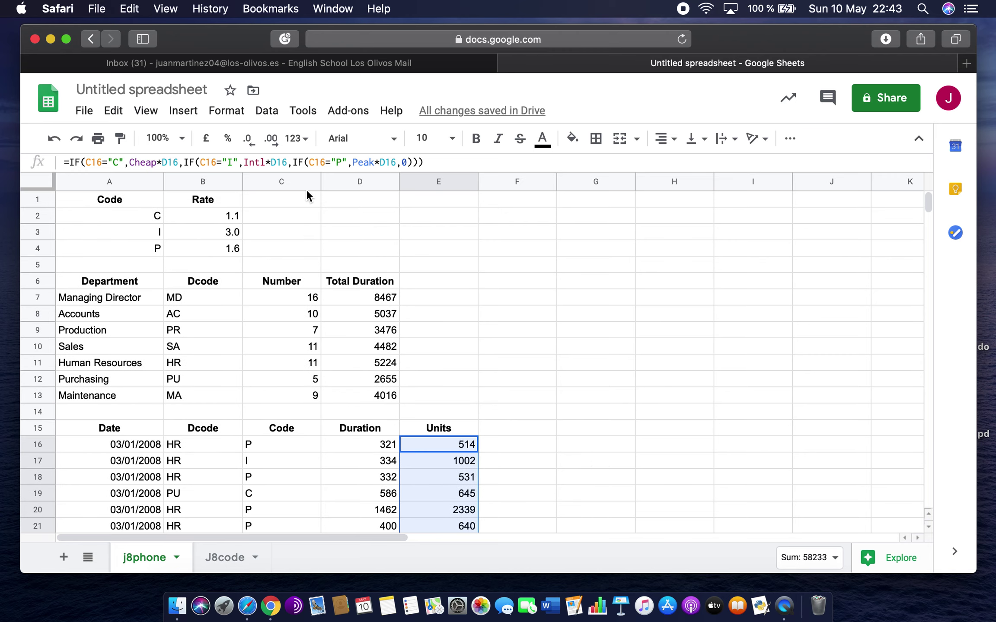
left_click(146, 110)
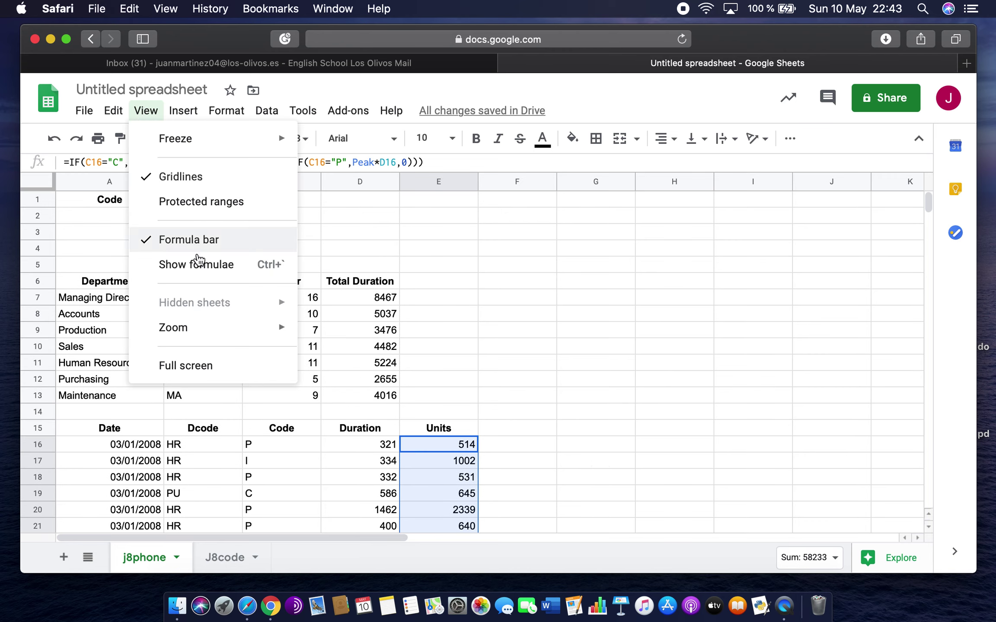
left_click(493, 352)
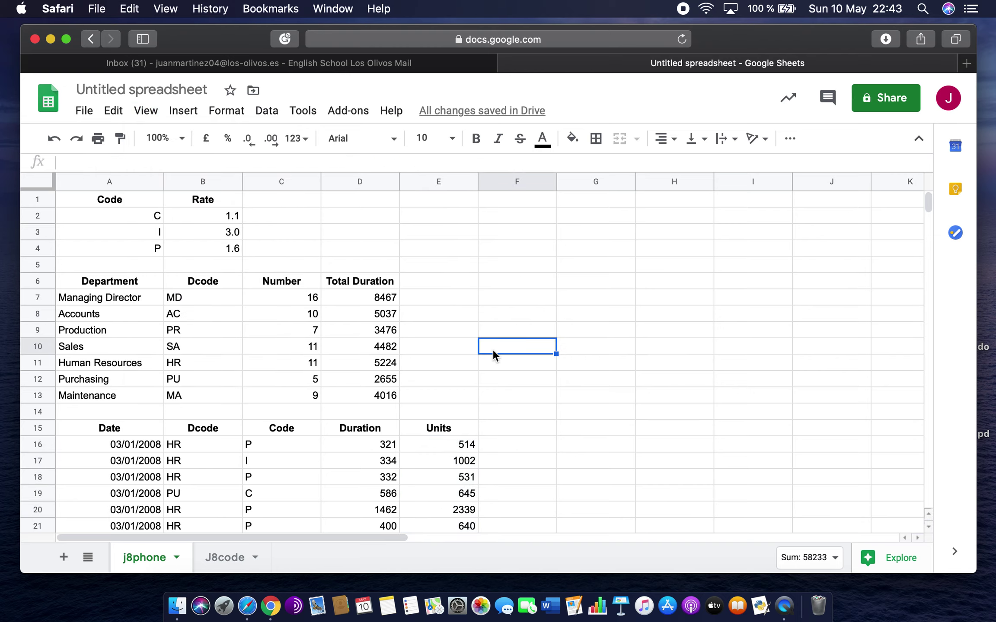
left_click(82, 118)
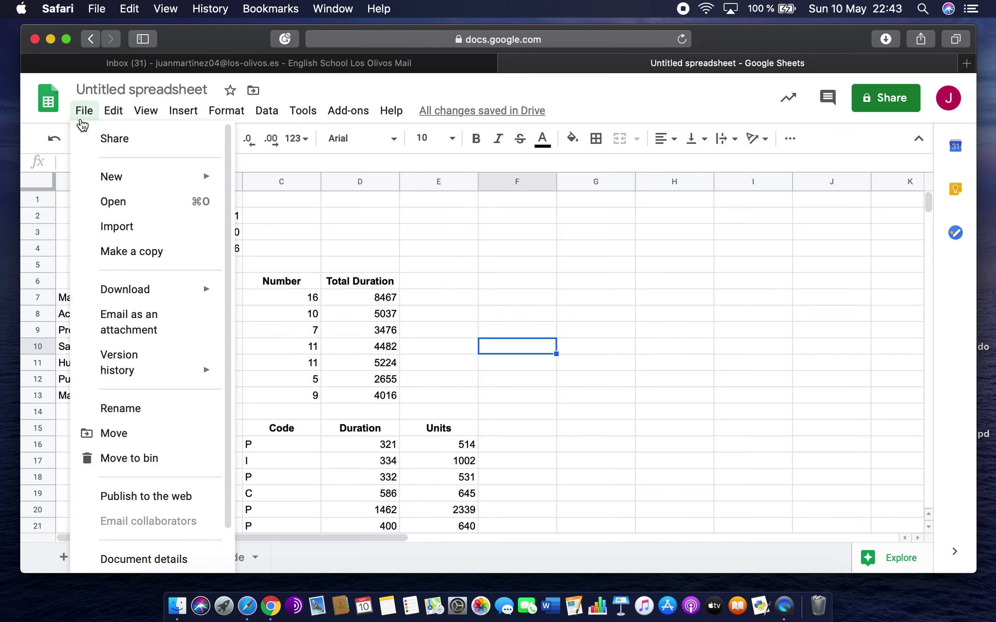
left_click(700, 360)
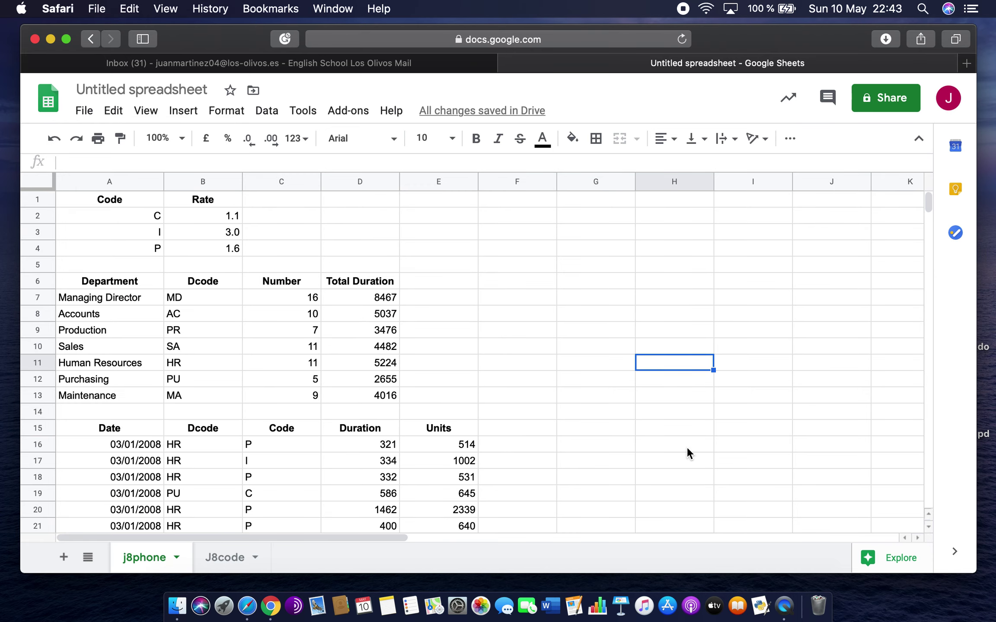
scroll(687, 449, "down", 1)
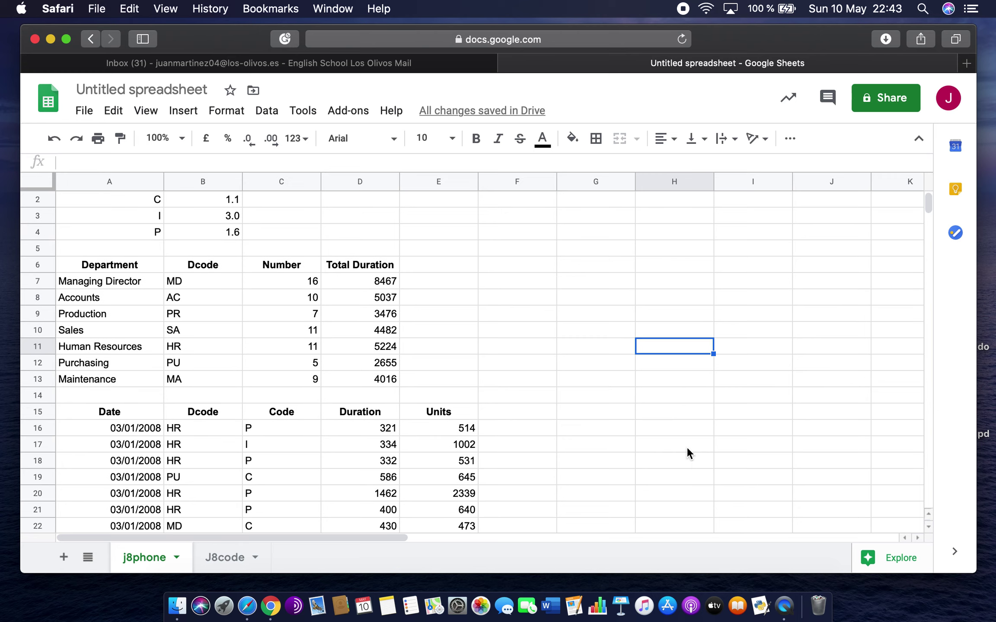
scroll(687, 449, "down", 3)
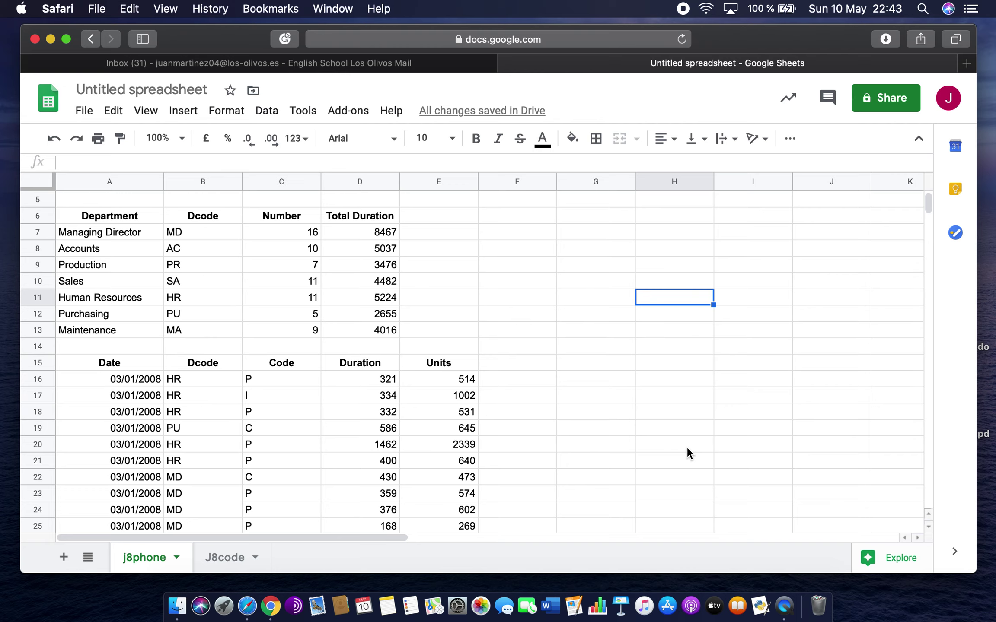
scroll(687, 453, "down", 4)
scroll(686, 452, "up", 4)
scroll(686, 452, "up", 4)
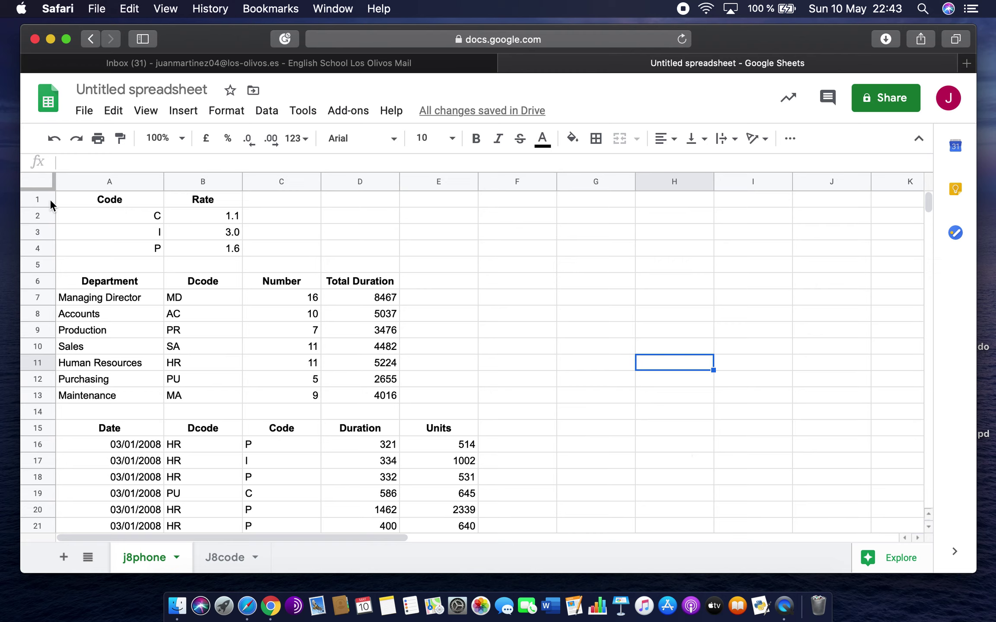
Step: Hide rows 1 to 14 so that the sheet starts at the call table's headings
left_click_drag(34, 201, 44, 406)
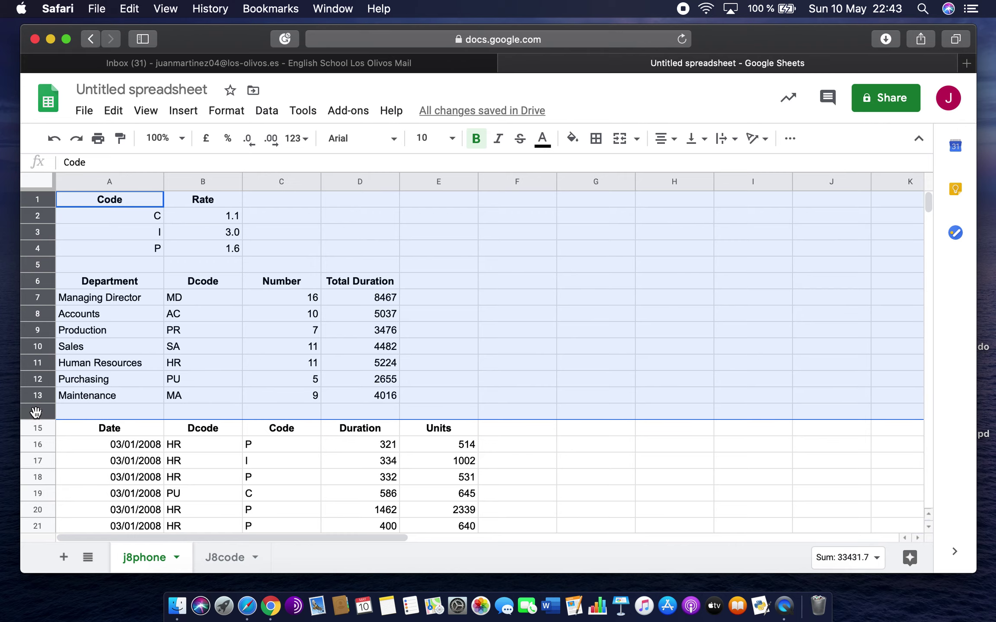
right_click(35, 413)
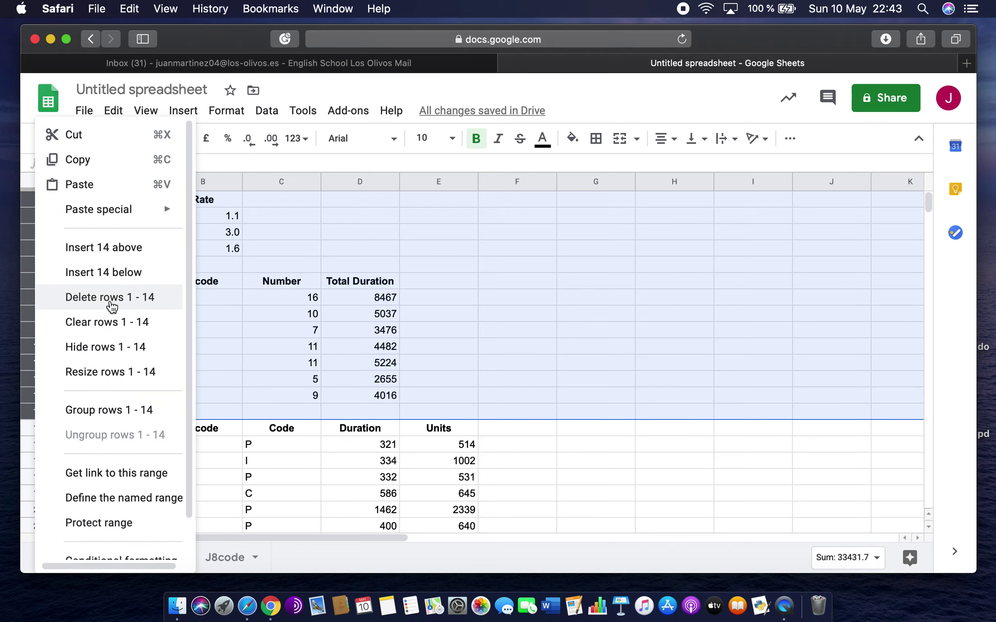
left_click(107, 348)
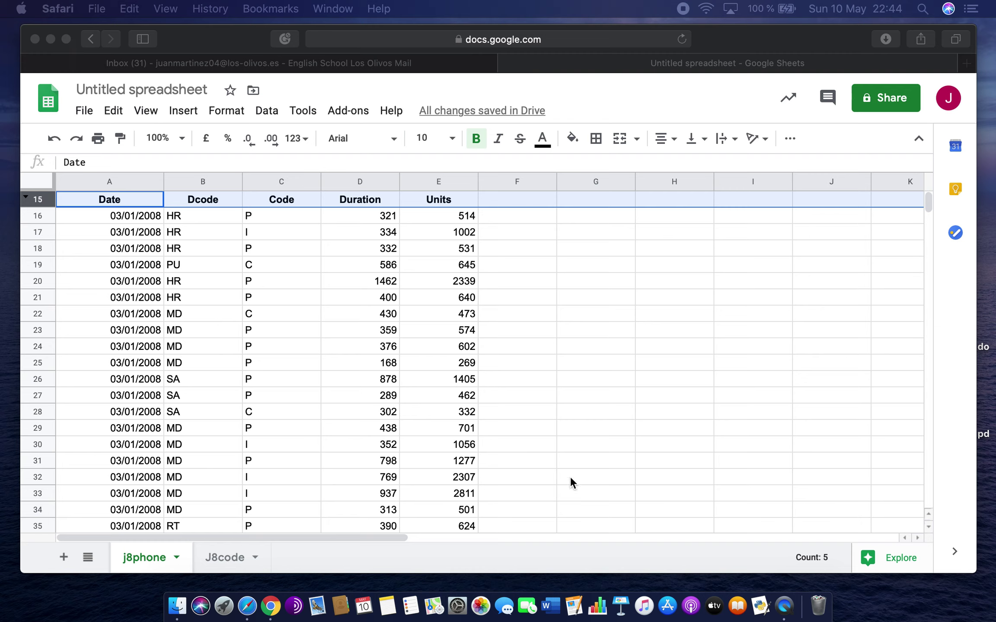
Step: Hide the Duration column (D) and deselect the columns by selecting a cell in the Code column
left_click(369, 179)
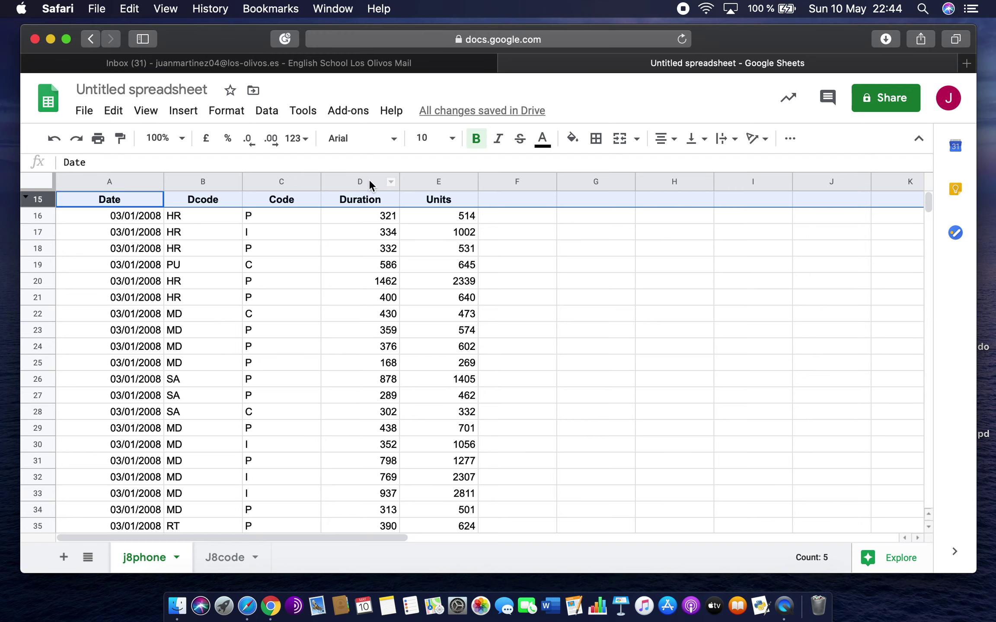
left_click(368, 179)
right_click(368, 179)
left_click(428, 349)
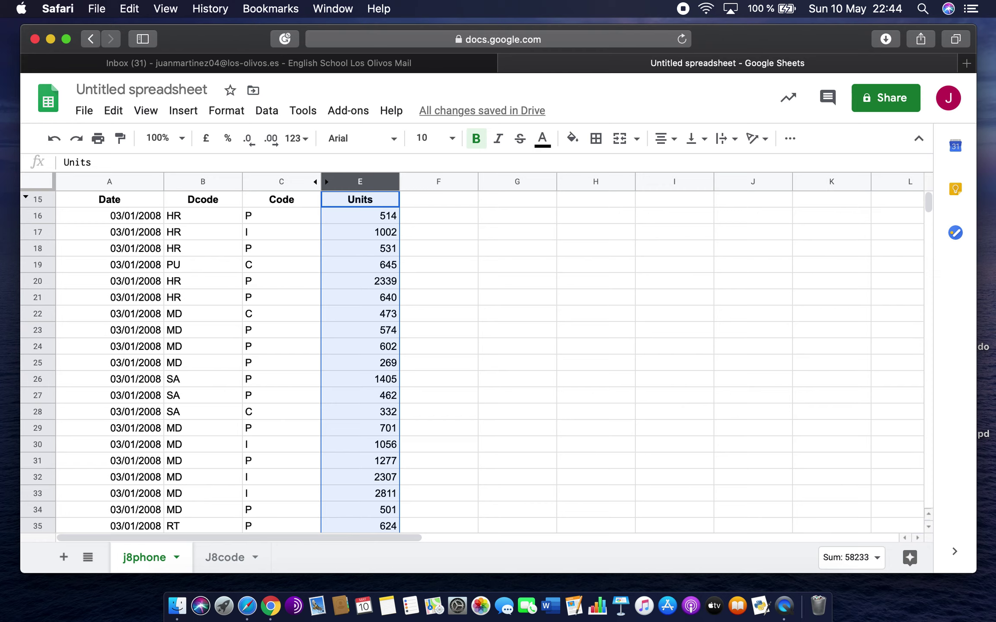
left_click(290, 348)
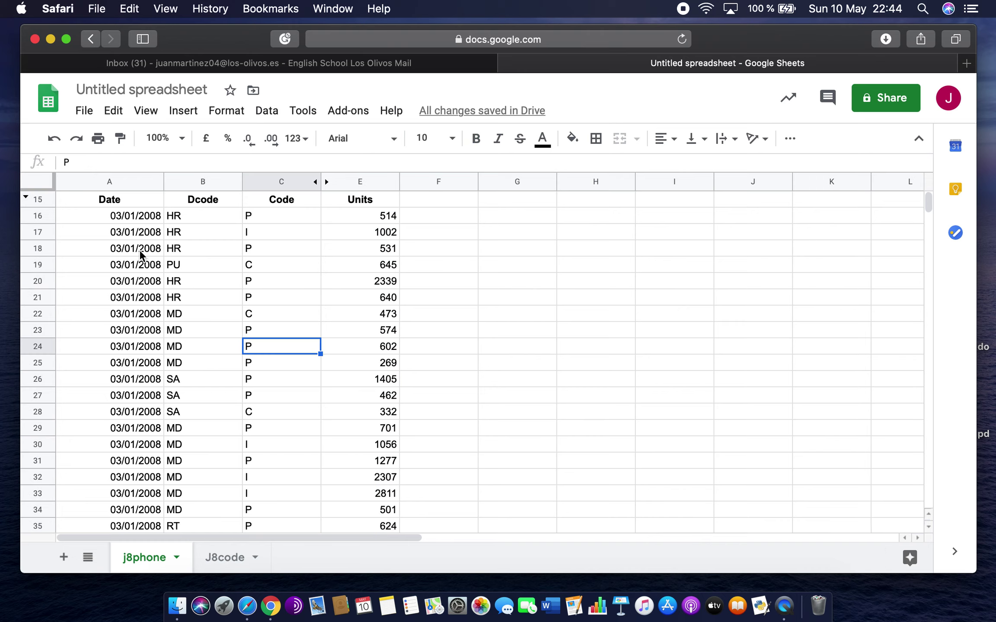
Step: Create a filter on the call table's heading row, A15:E15, from Date to Units
left_click_drag(104, 201, 385, 203)
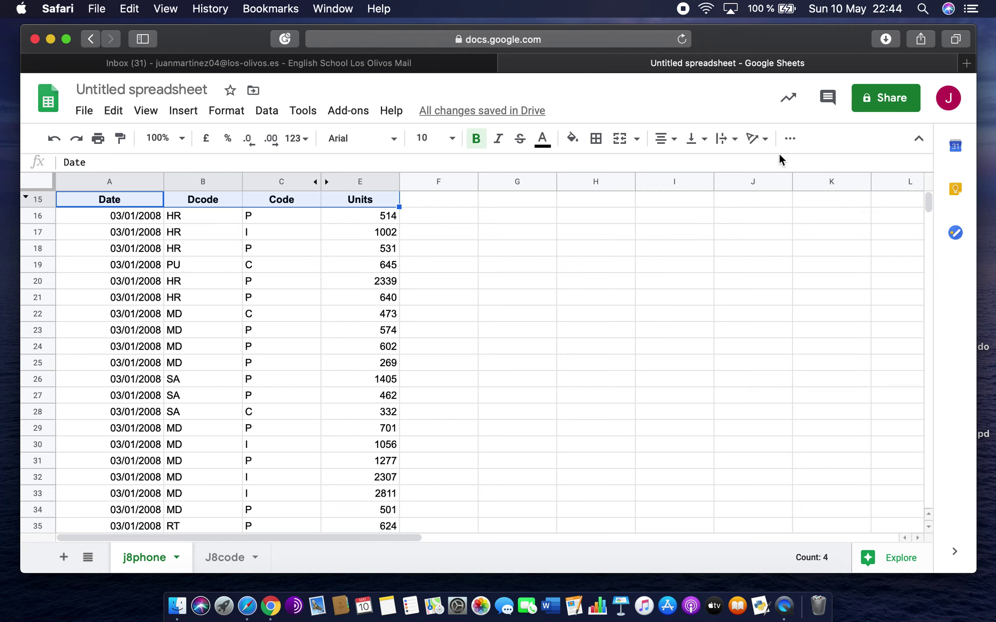
left_click(789, 139)
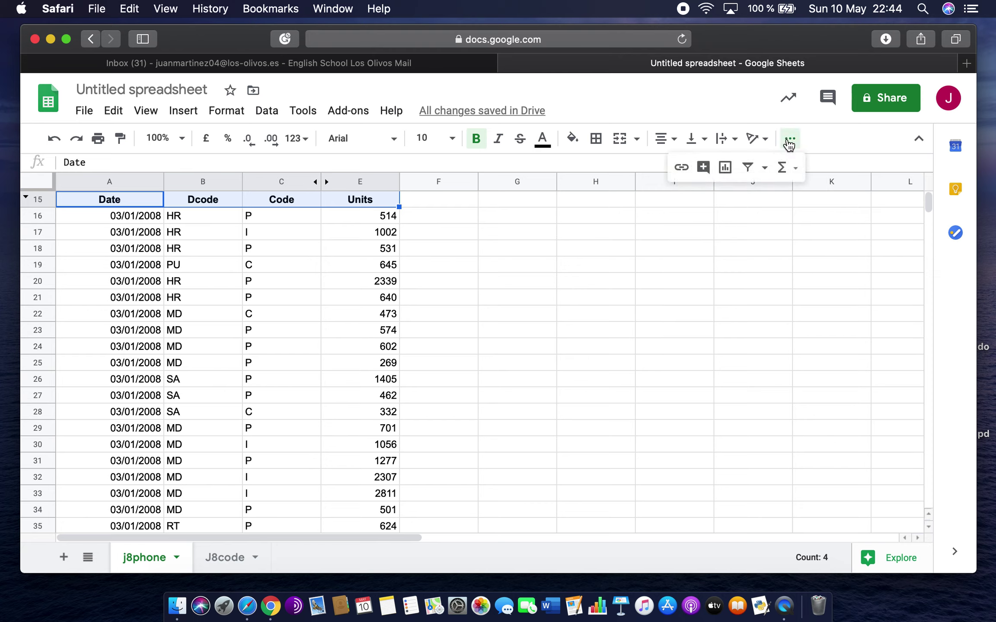
left_click(747, 167)
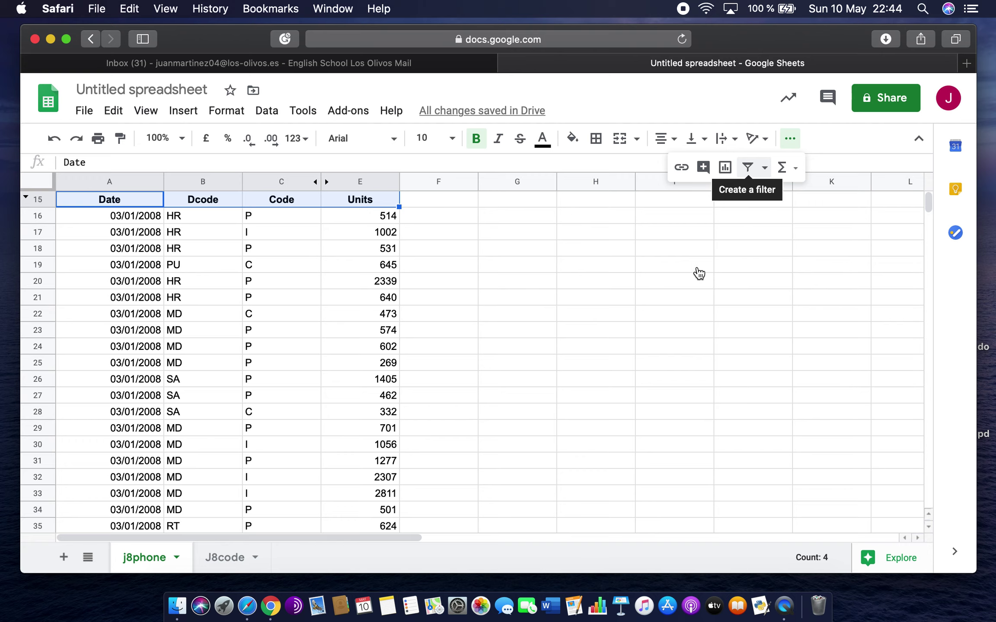
Step: Filter the Code column by value so that only the calls with code I are shown
left_click(299, 199)
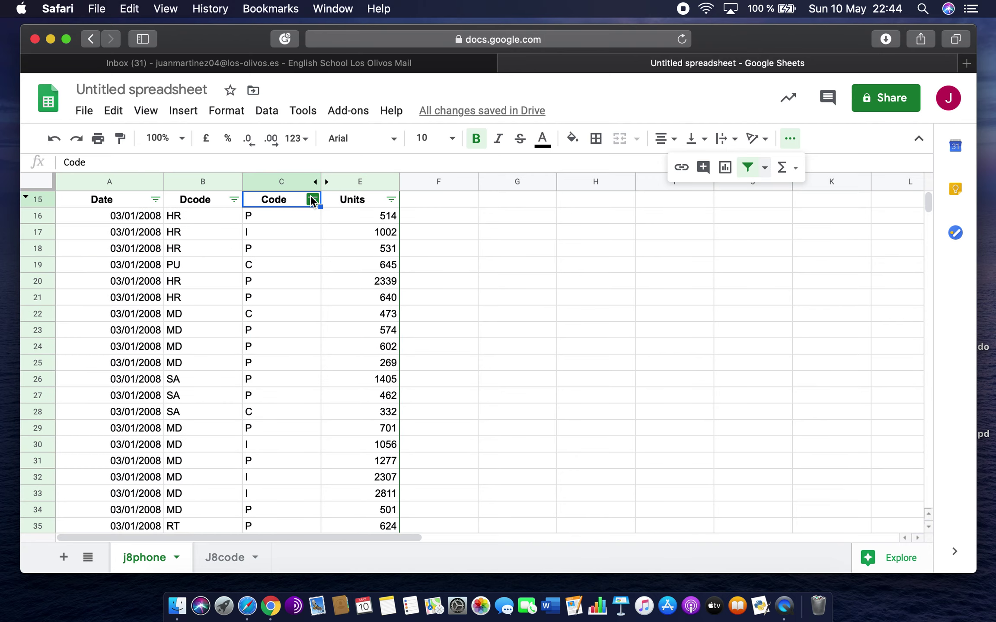
left_click(312, 199)
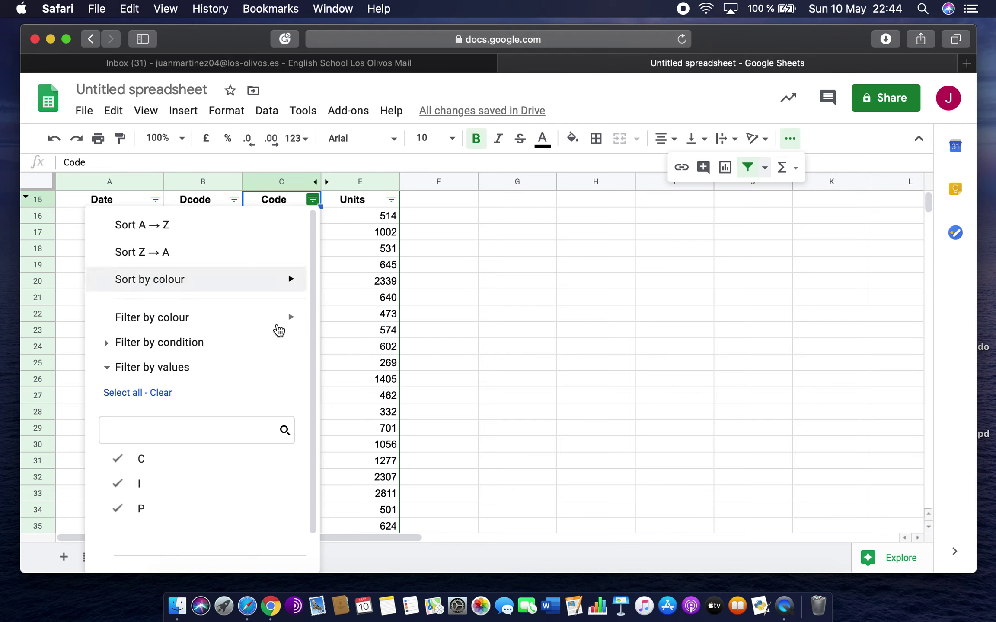
left_click(118, 461)
left_click(117, 509)
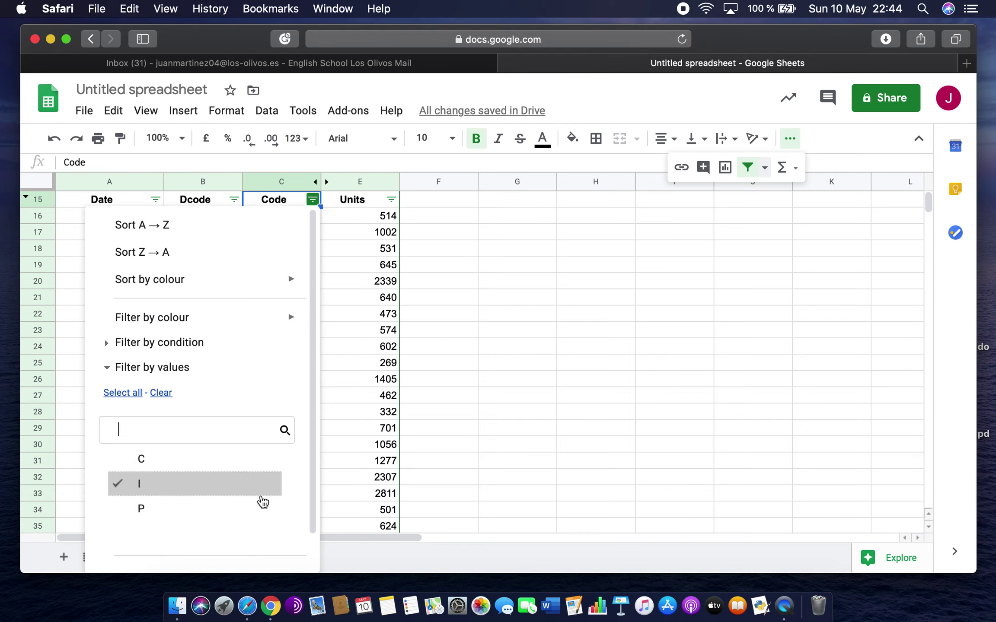
scroll(261, 501, "down", 2)
left_click(266, 542)
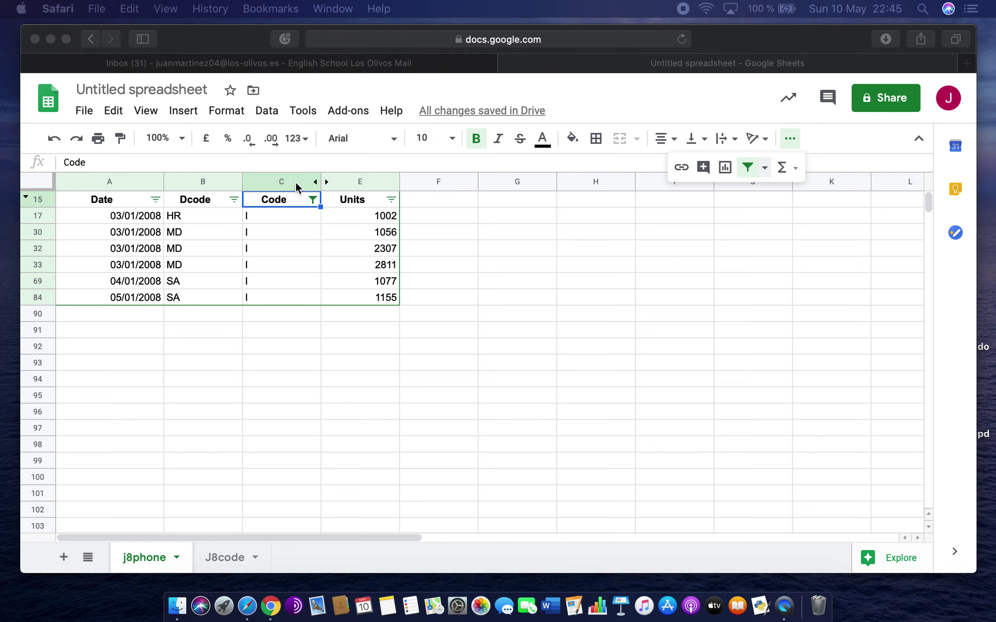
Step: Reset the Code column's filter to include all values: I, C and P
left_click(311, 200)
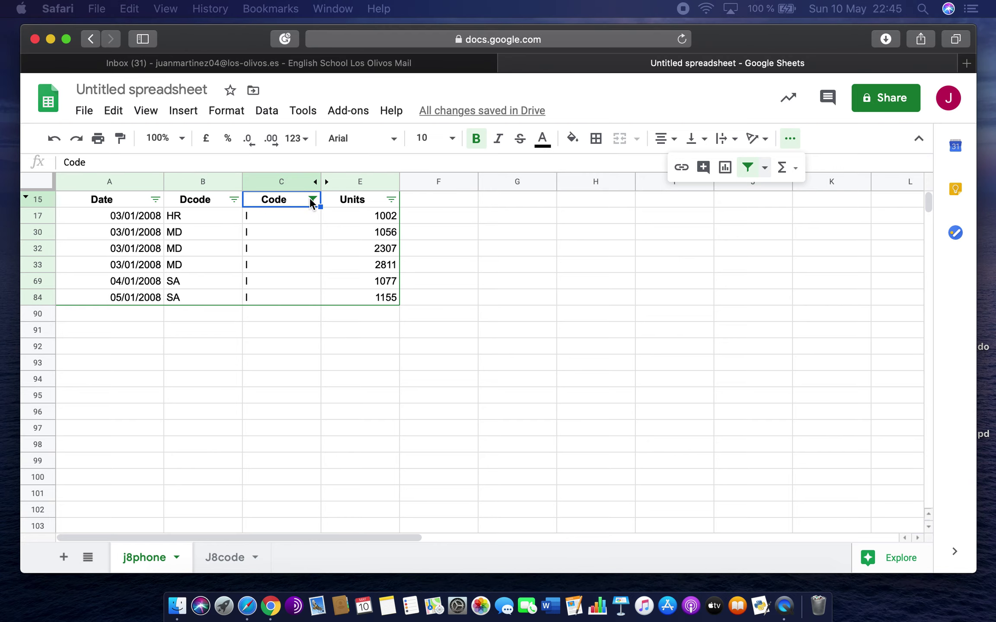
left_click(311, 200)
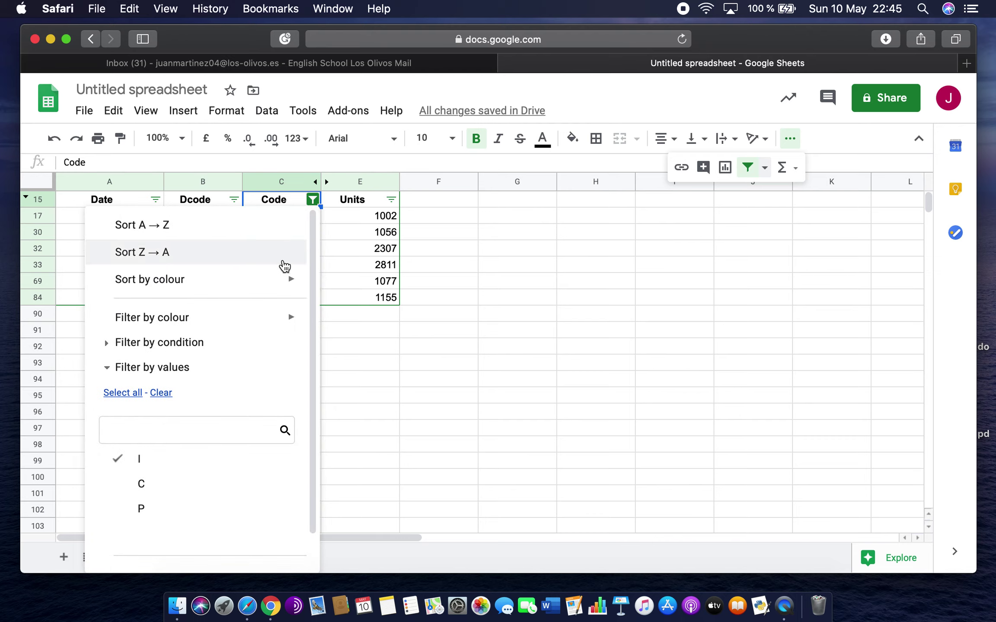
left_click(161, 396)
left_click(129, 395)
scroll(220, 442, "down", 2)
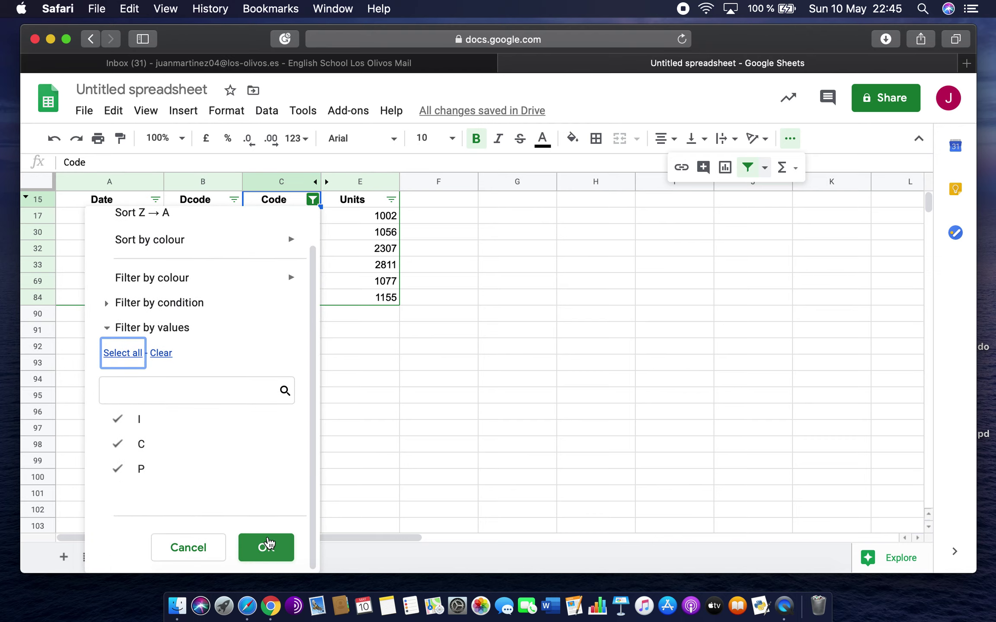
left_click(265, 548)
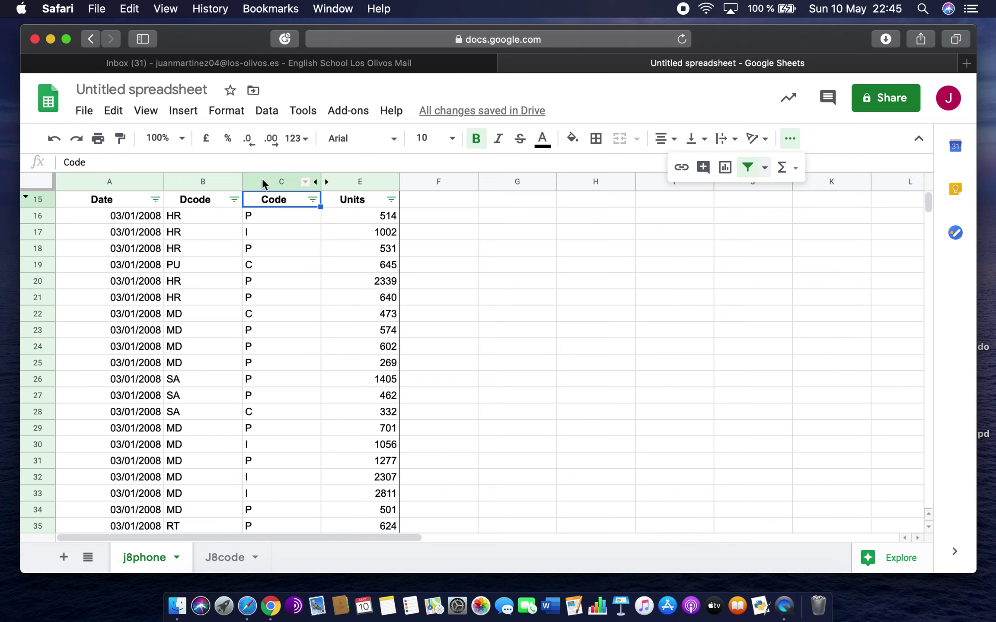
Step: Hide the Code column (C) and deselect the columns by selecting an empty cell beside the table
left_click(280, 183)
right_click(279, 183)
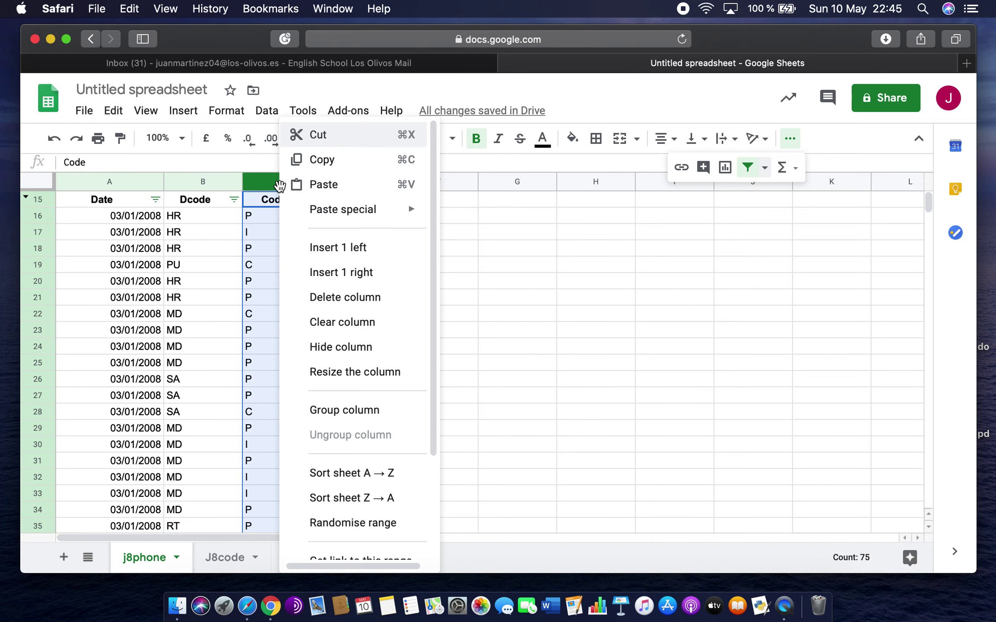
left_click(333, 348)
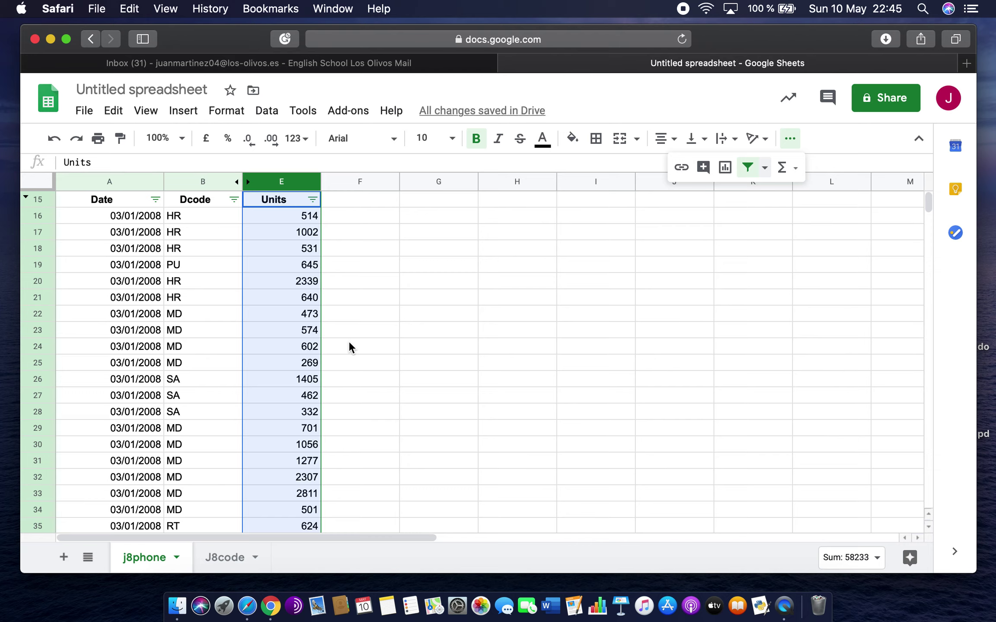
left_click(334, 285)
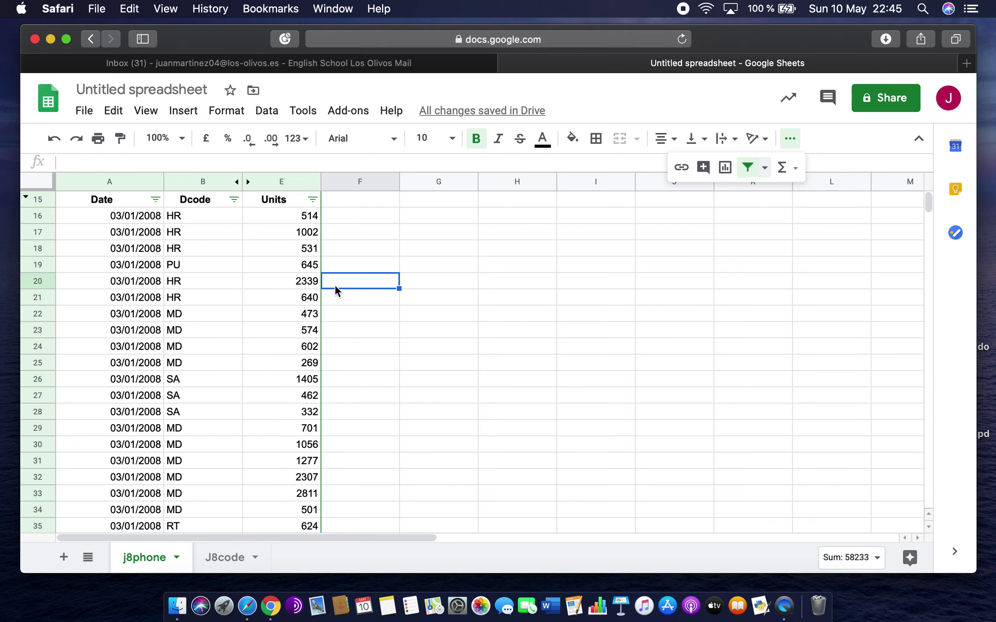
Step: Filter the Date column by value to show only the calls of 04/01/2008
left_click(156, 199)
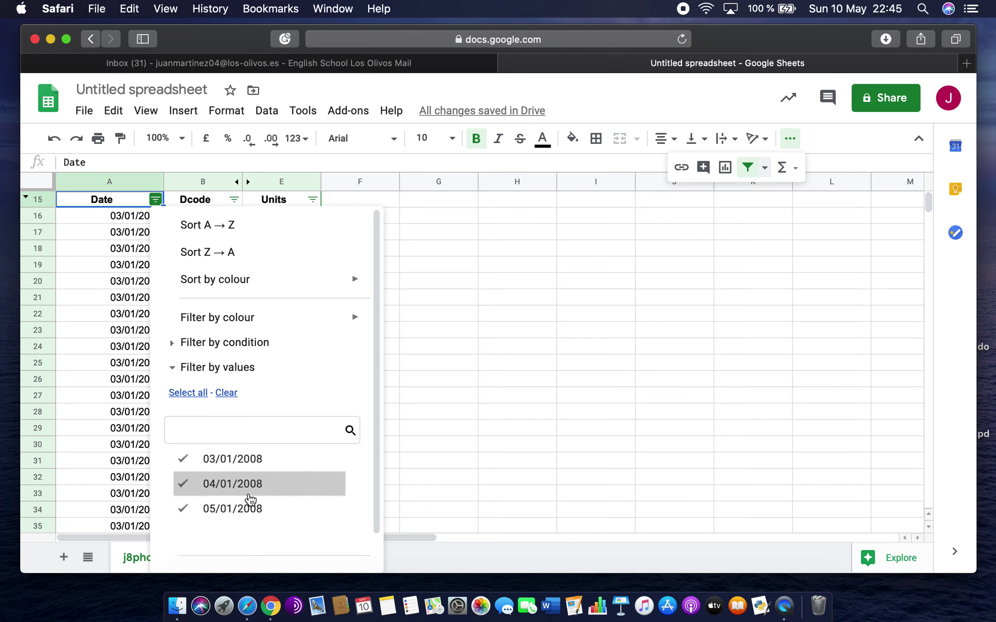
scroll(243, 499, "down", 2)
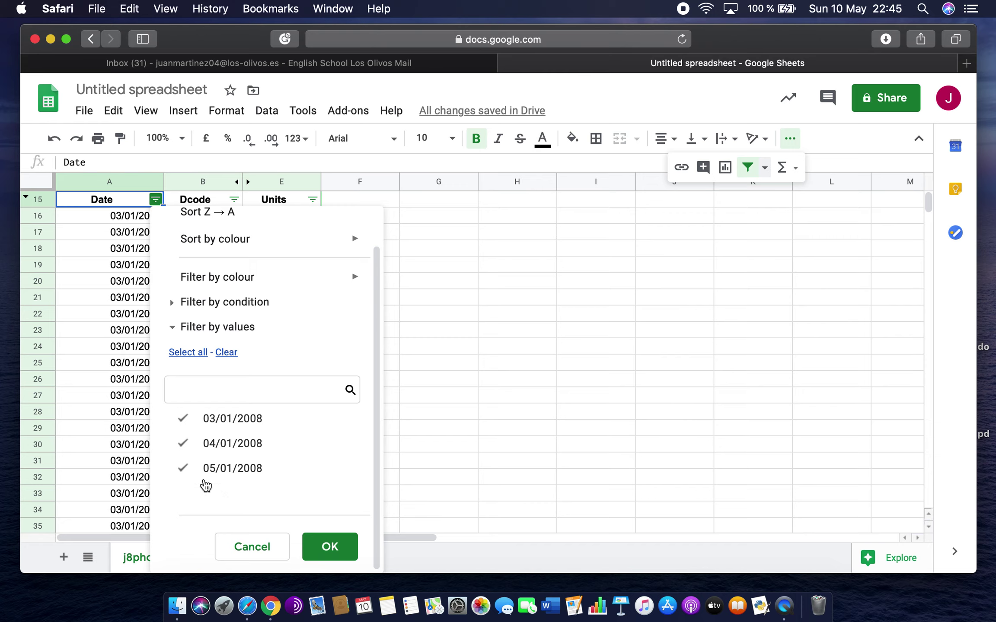
left_click(188, 475)
left_click(185, 420)
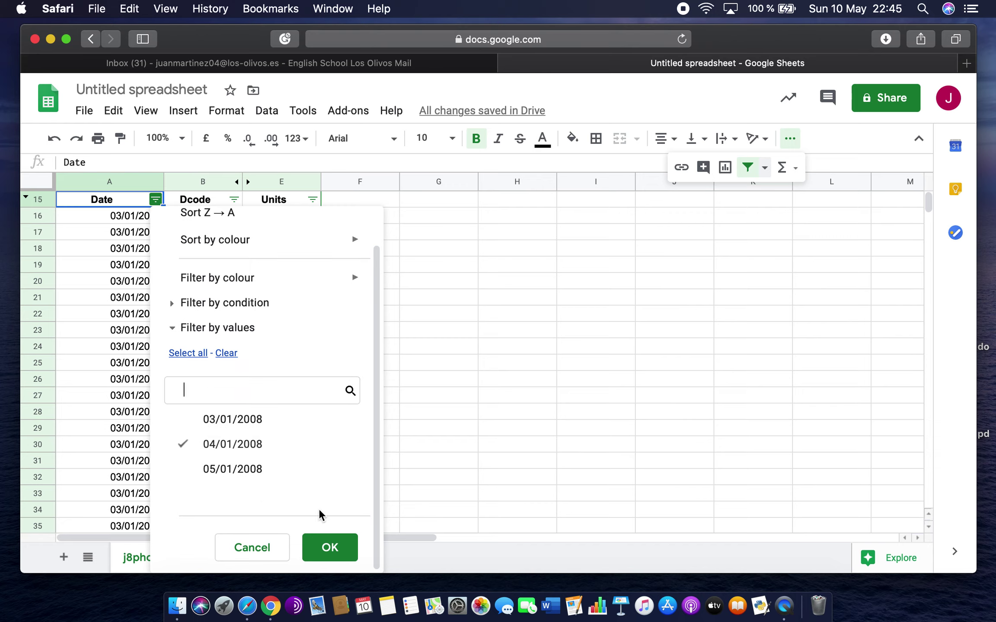
left_click(330, 548)
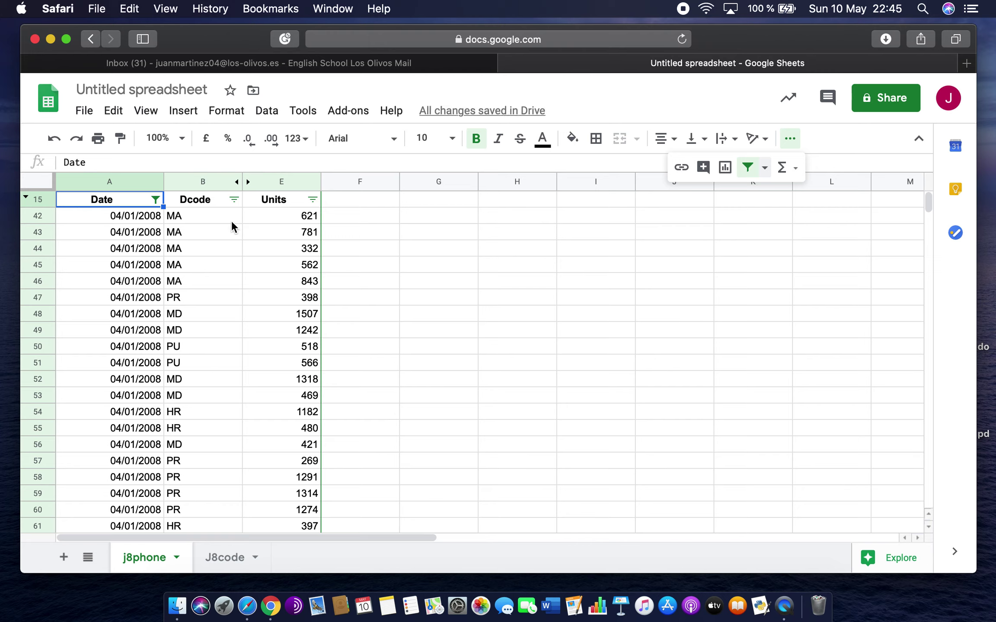
Step: Filter the Dcode column by value to show only the PU department's calls
left_click(233, 199)
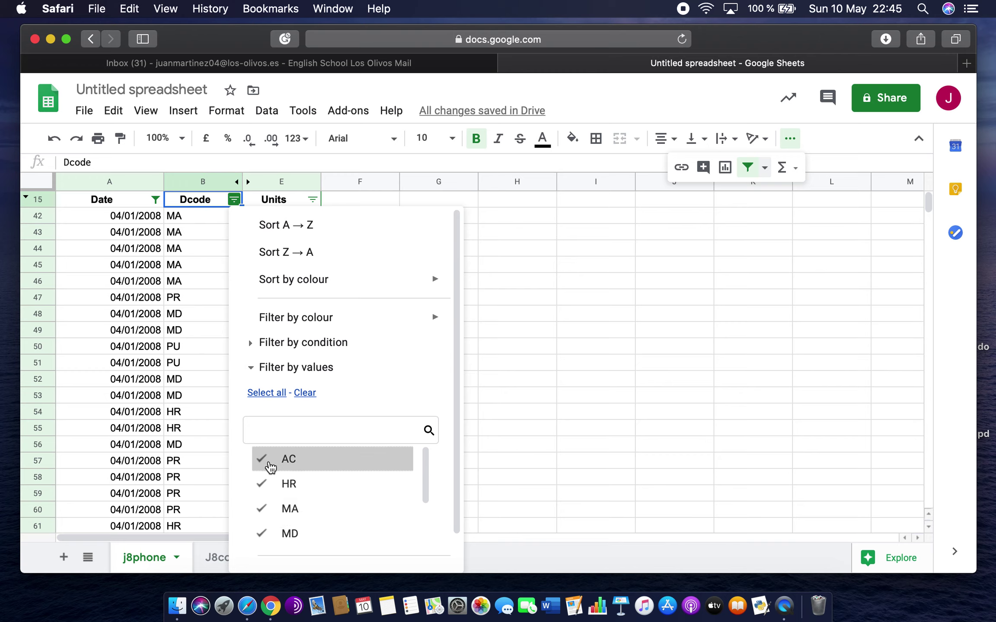
left_click(302, 401)
scroll(305, 533, "down", 3)
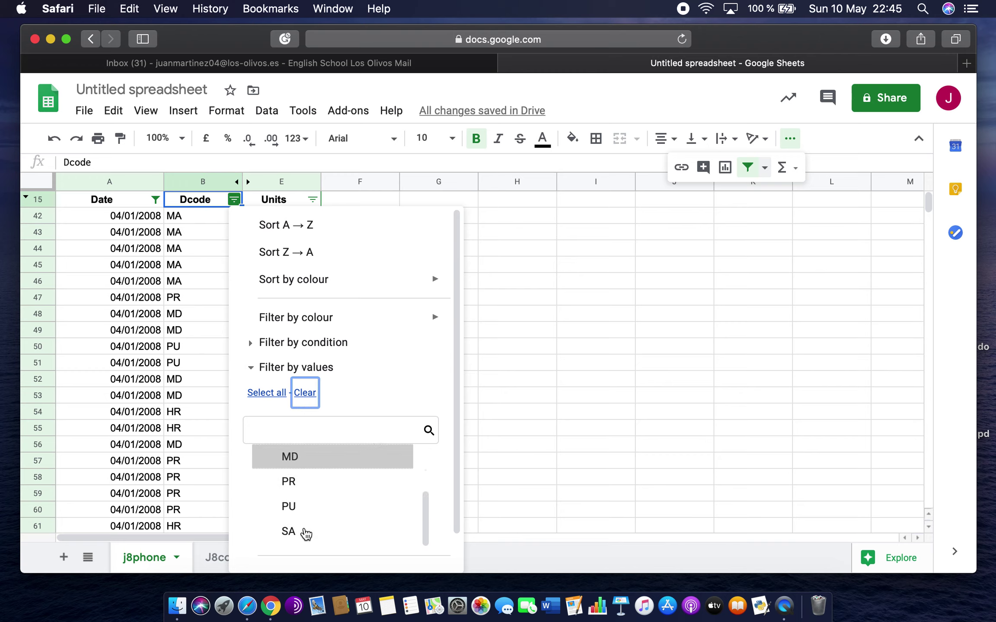
left_click(261, 510)
scroll(380, 532, "down", 2)
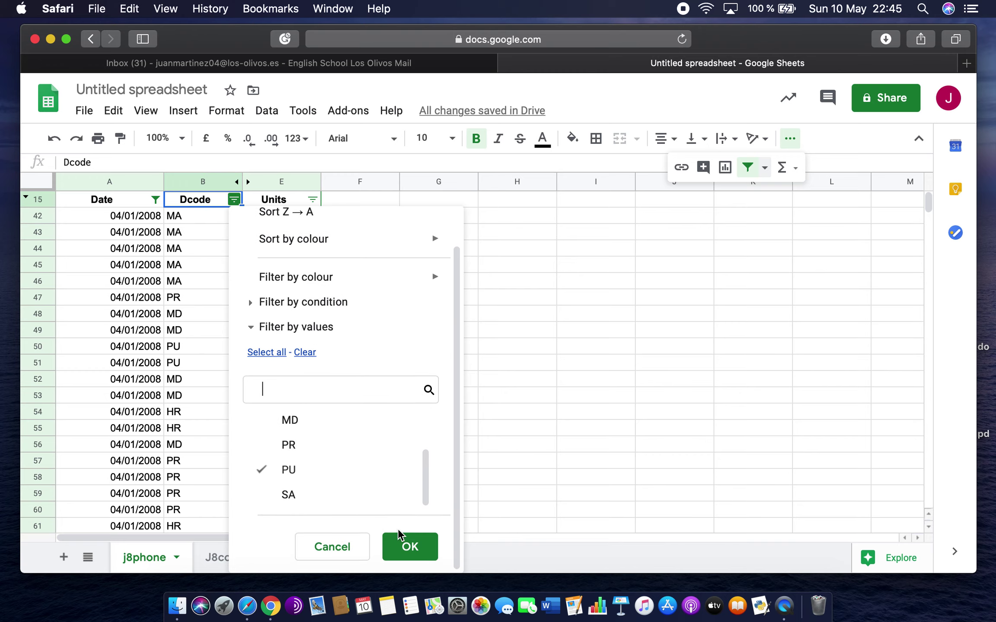
left_click(408, 549)
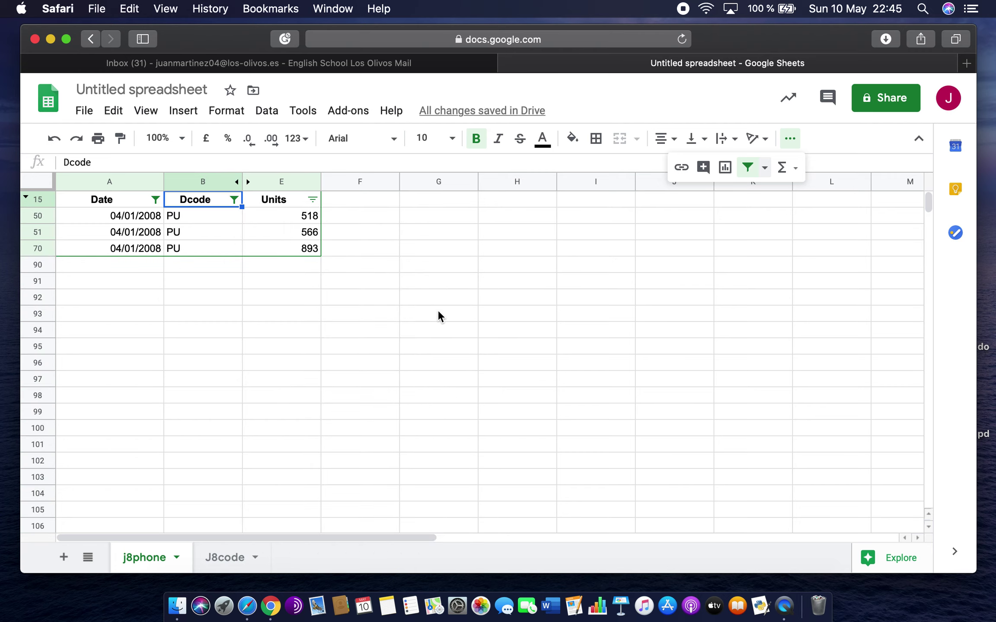
Step: Add SA to the Dcode column's filter values so that both PU and SA calls are shown
mouse_move(229, 187)
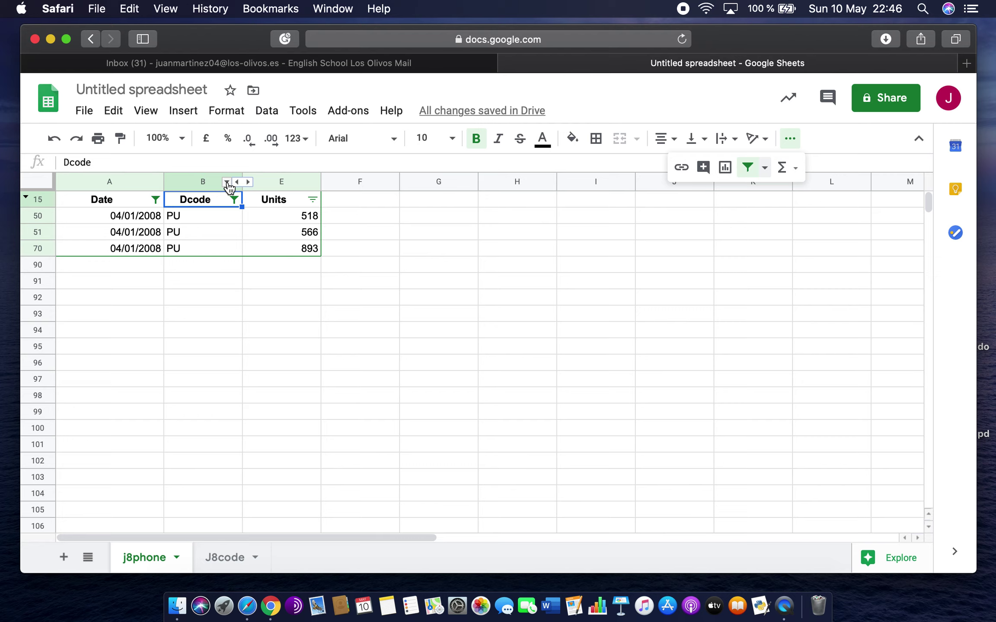
left_click(234, 199)
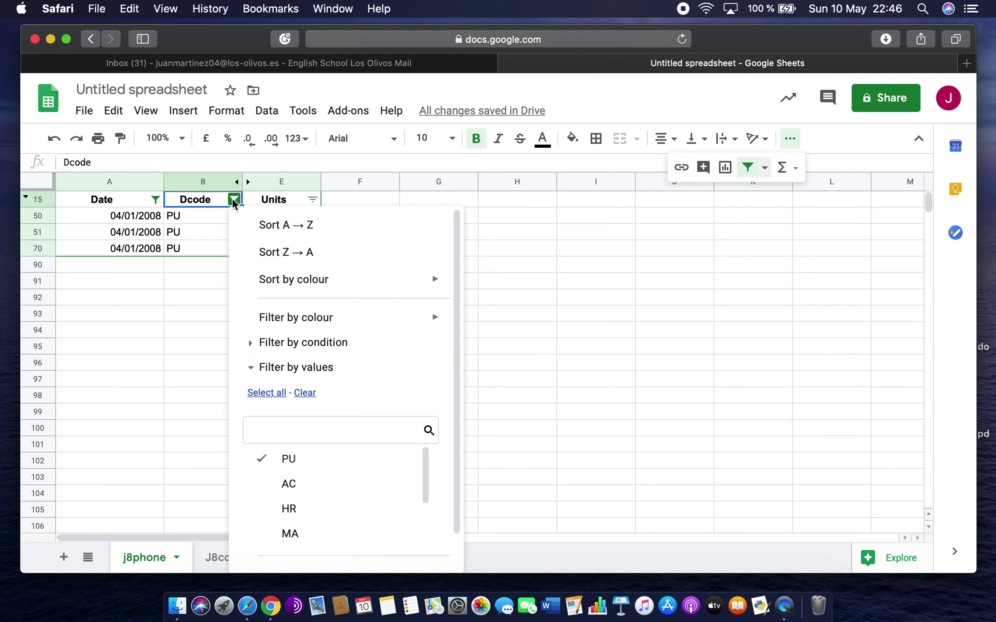
scroll(322, 508, "down", 3)
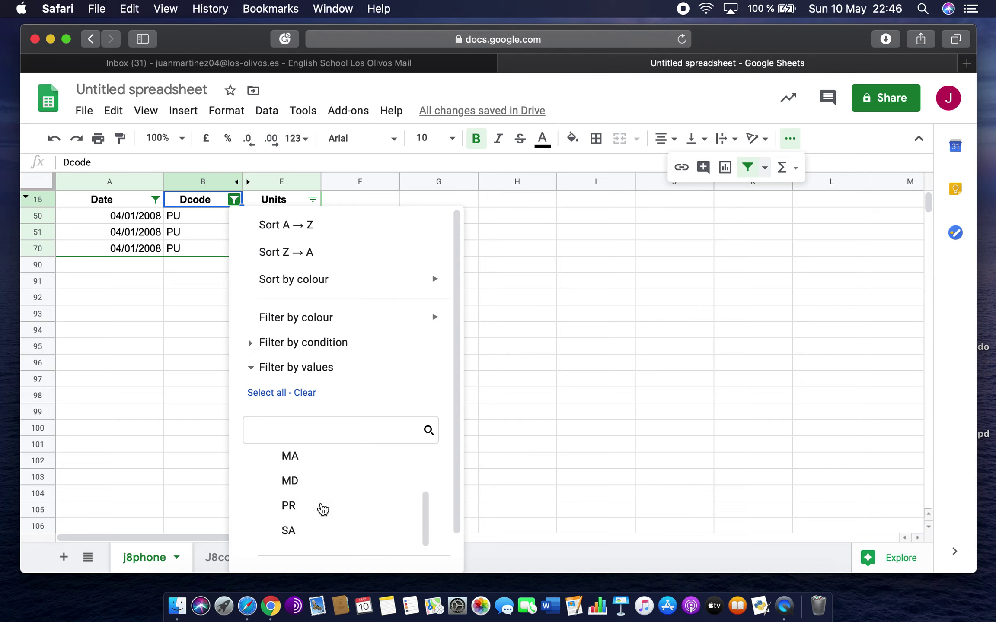
left_click(262, 538)
scroll(374, 545, "down", 2)
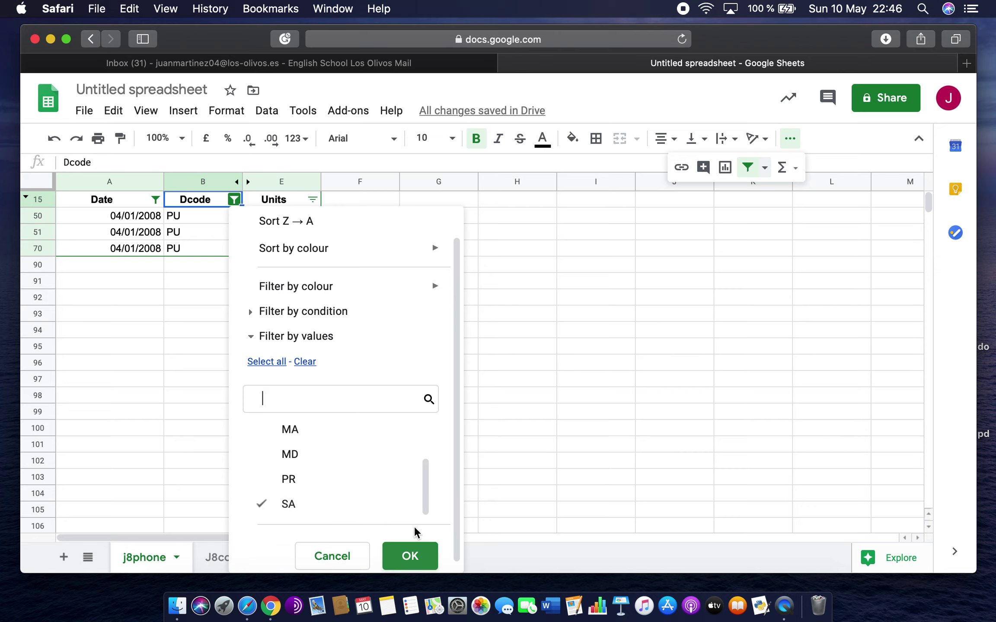
left_click(409, 556)
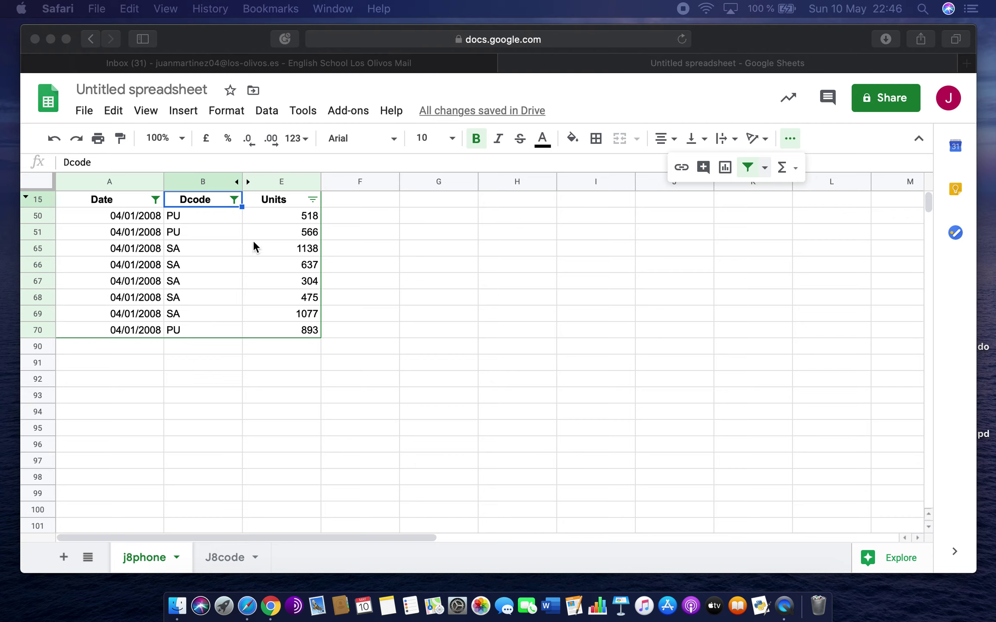
left_click(234, 200)
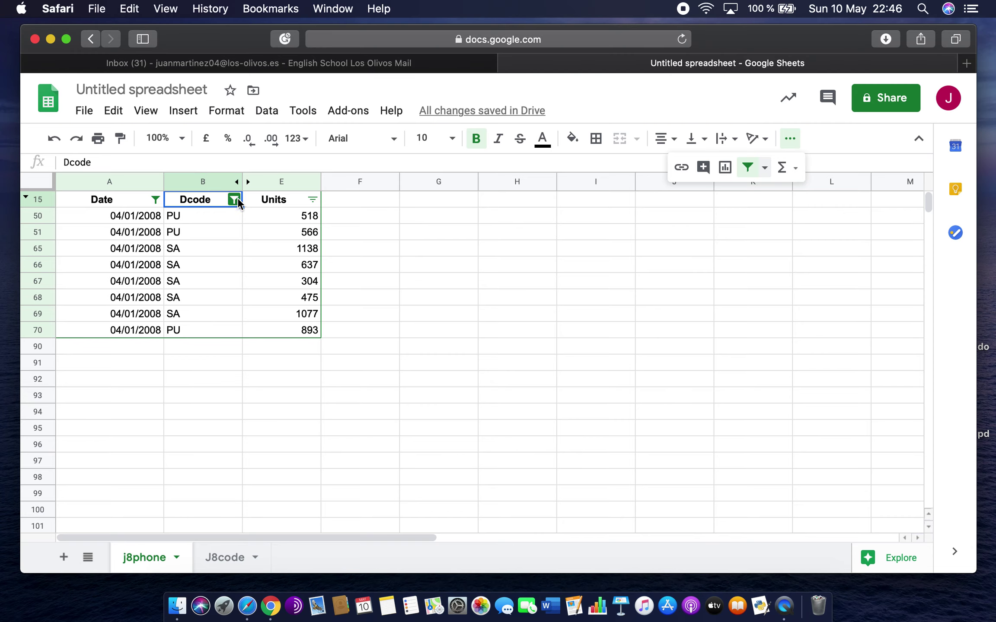
left_click(237, 200)
left_click(305, 394)
left_click(267, 394)
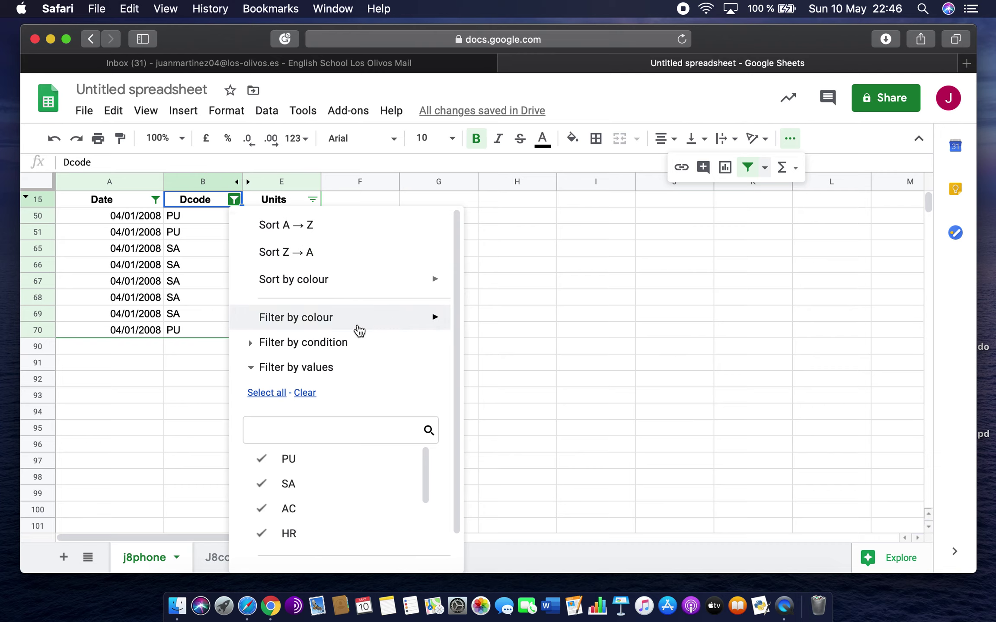
Step: Unhide the Code and Duration columns (C and D) and rows 1 to 14, and deselect the rows
left_click(237, 182)
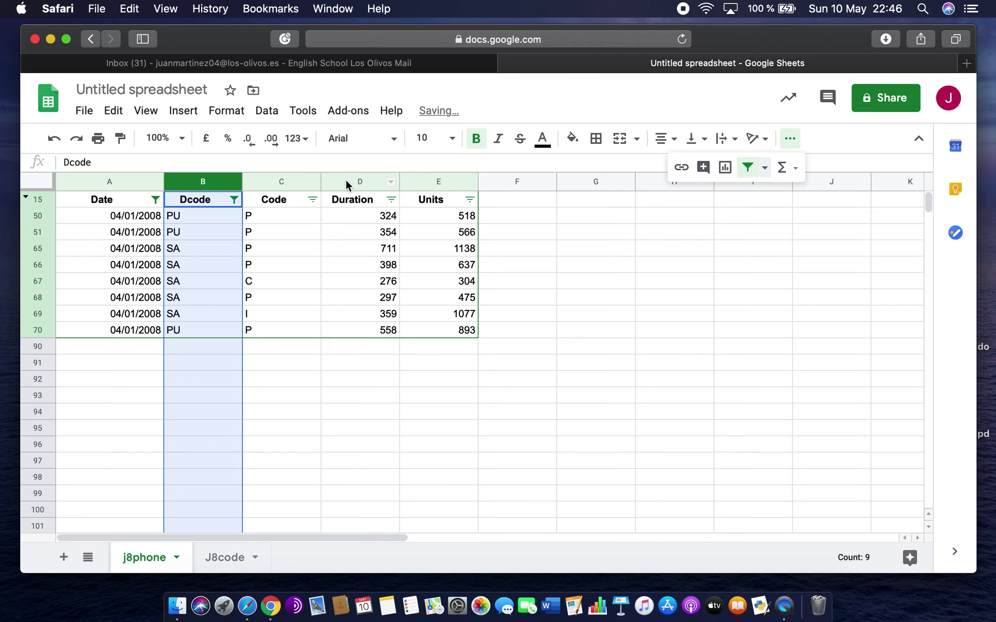
left_click(26, 195)
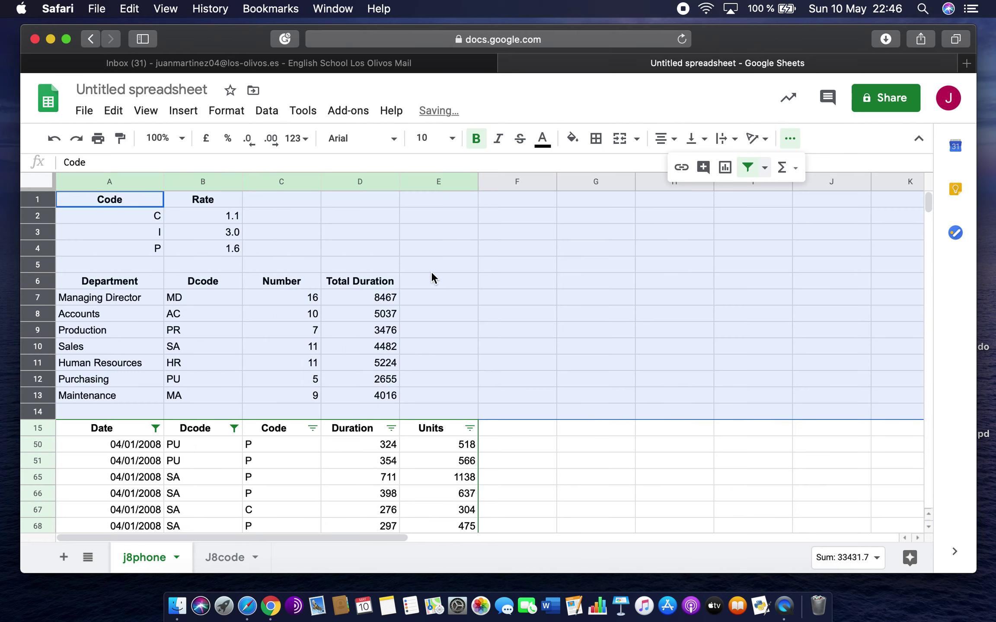
left_click(431, 297)
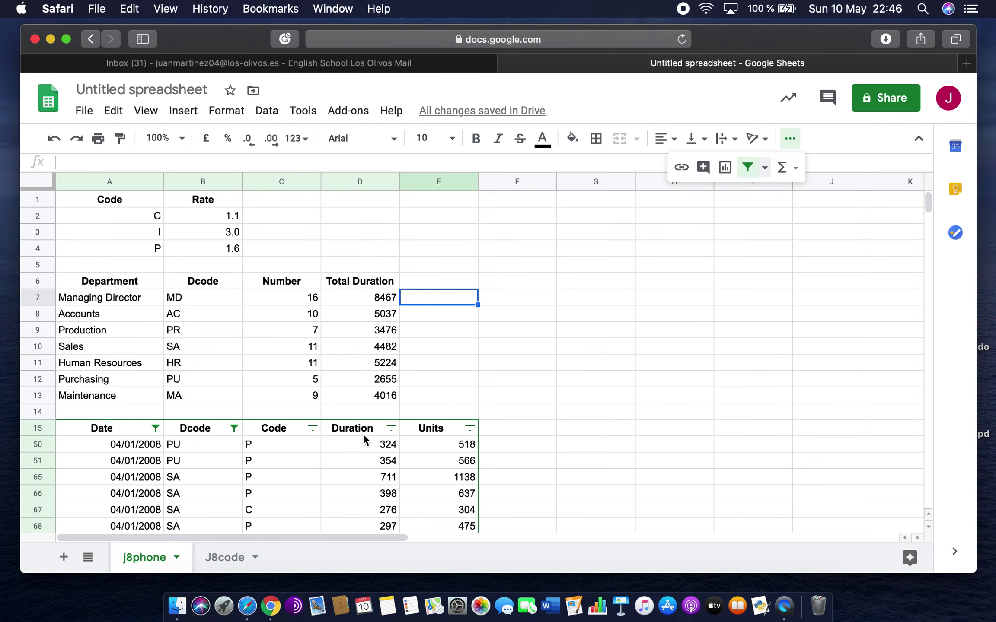
Step: Select all values in the Dcode column's filter so that every department's calls are shown
left_click(234, 430)
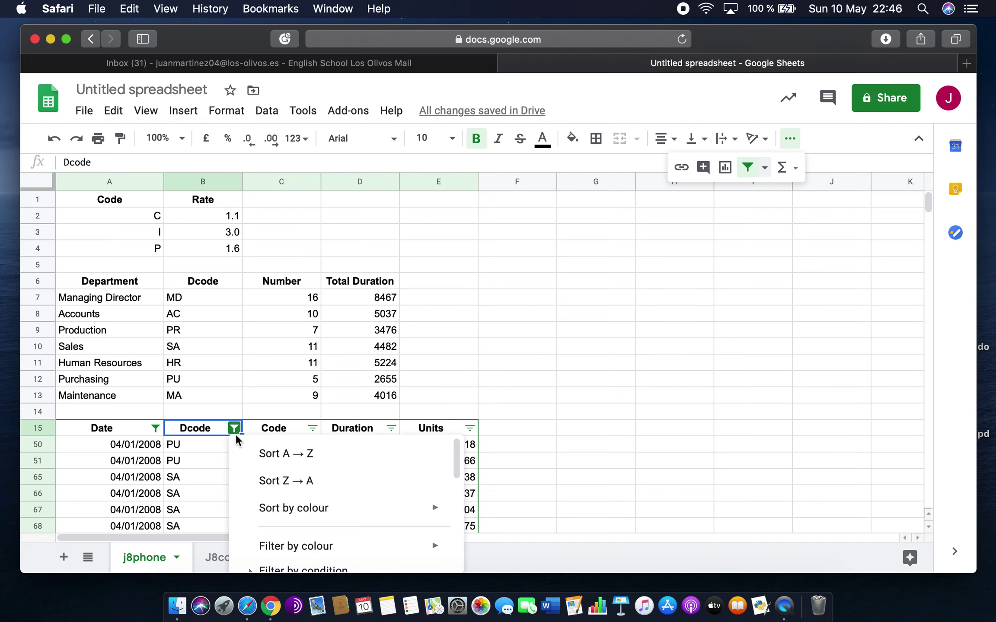
scroll(300, 504, "down", 6)
scroll(300, 504, "up", 2)
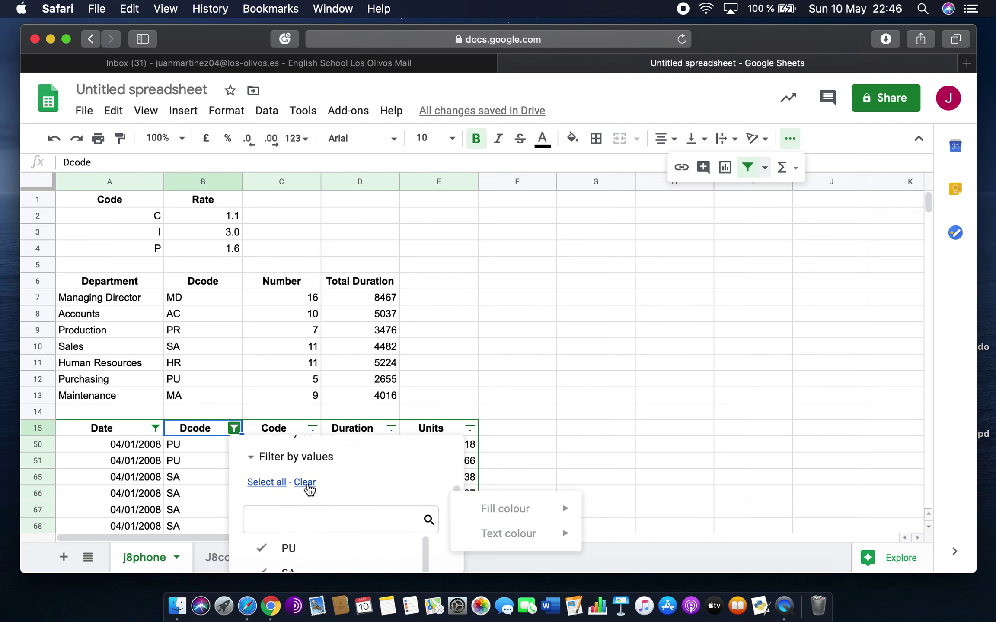
left_click(306, 483)
left_click(268, 483)
scroll(372, 502, "down", 3)
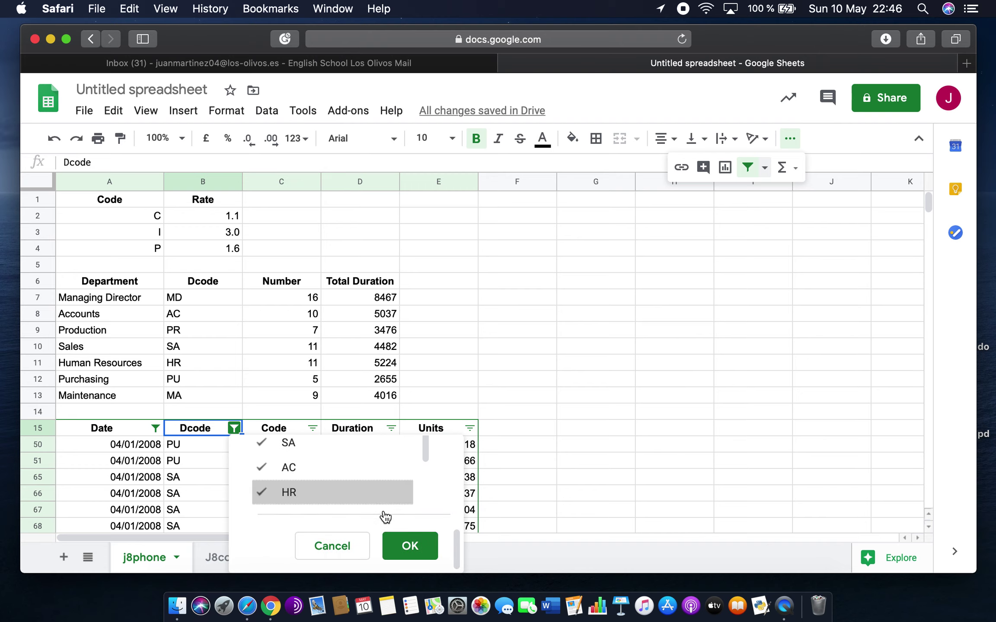
left_click(411, 548)
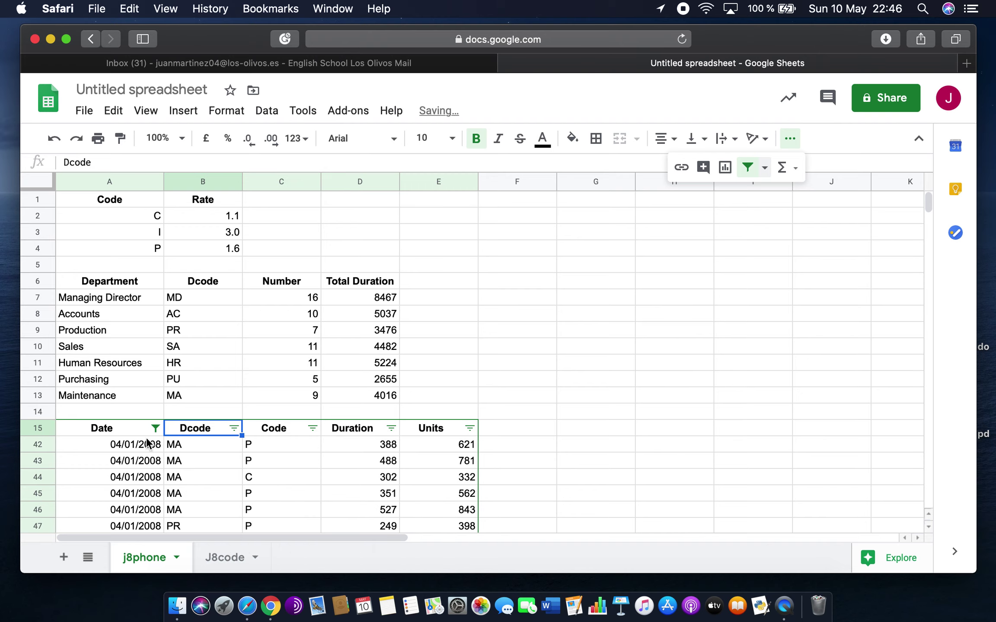
scroll(270, 451, "down", 10)
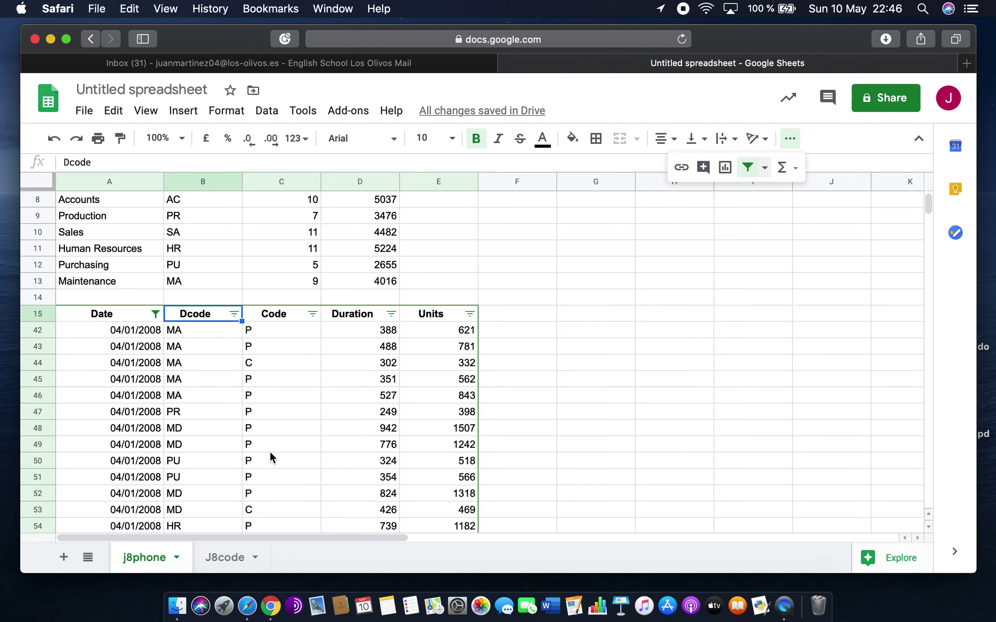
scroll(271, 452, "up", 10)
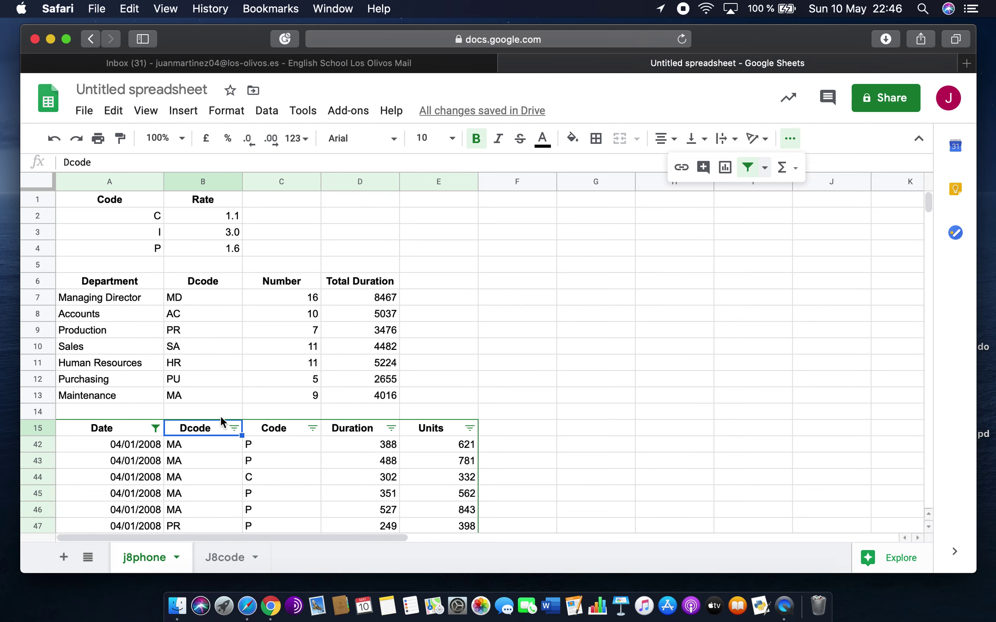
Step: Include 03/01/2008 and 05/01/2008 in the Date column's filter so that calls of all dates are shown
left_click(156, 428)
scroll(229, 493, "down", 6)
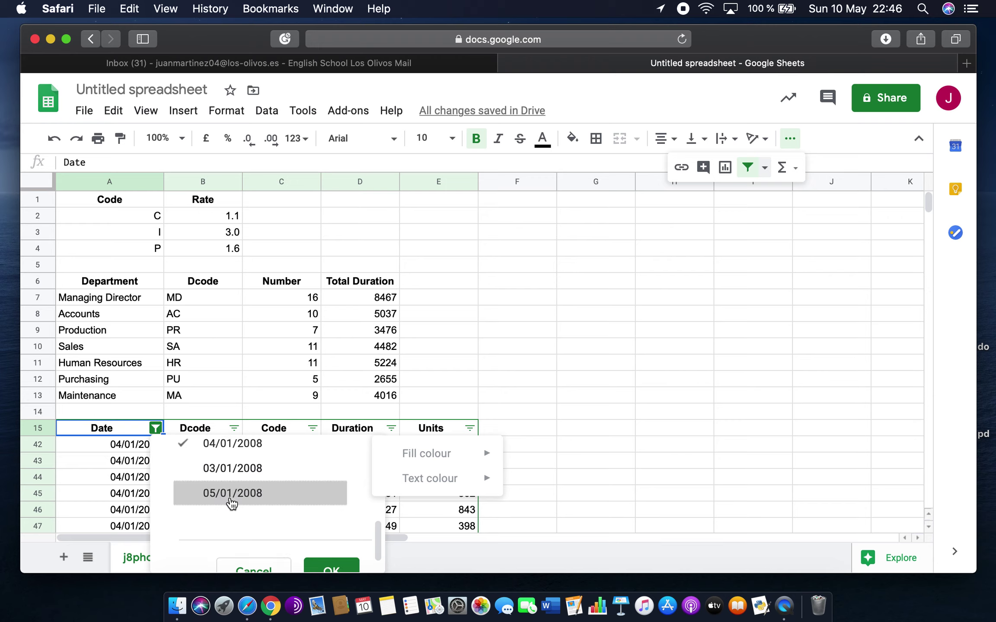
scroll(232, 501, "up", 5)
scroll(231, 494, "down", 1)
left_click(226, 454)
left_click(183, 459)
scroll(267, 486, "down", 3)
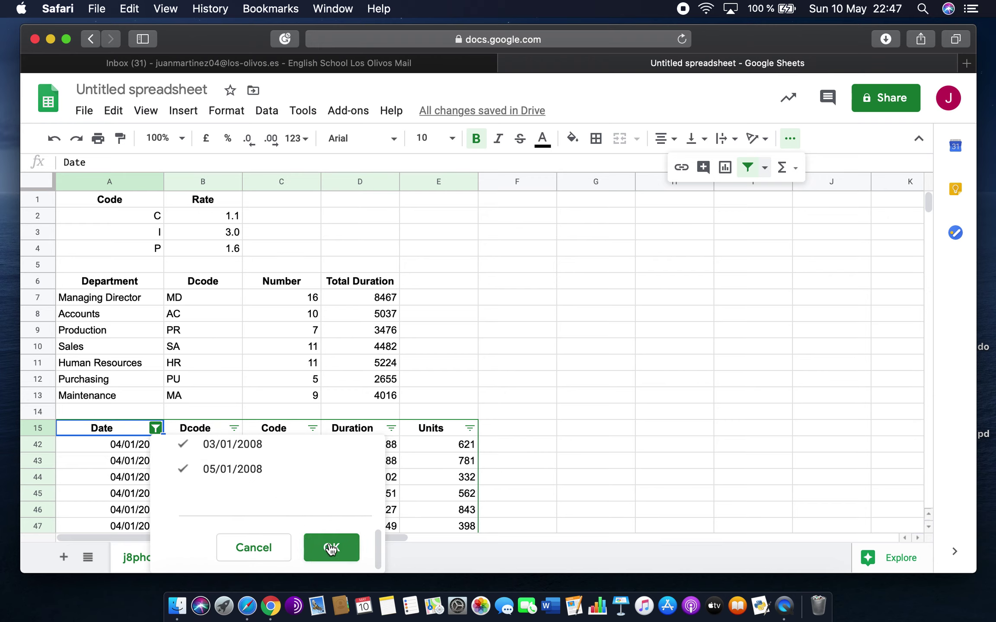
left_click(331, 548)
left_click(581, 443)
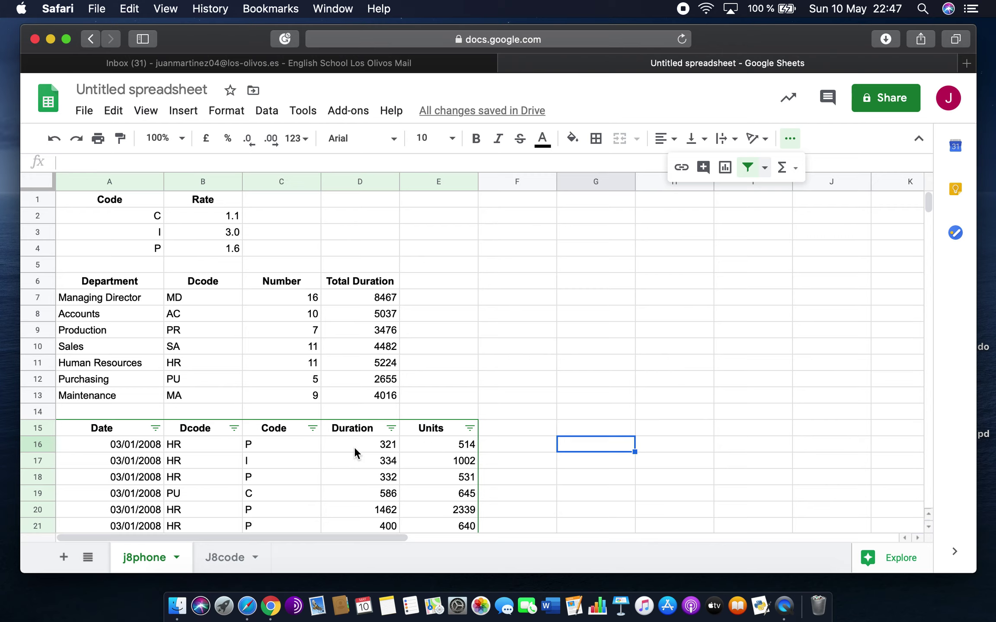
Step: Insert a column chart from the Department and Total Duration data in A6:A13 and D6:D13
left_click(124, 297)
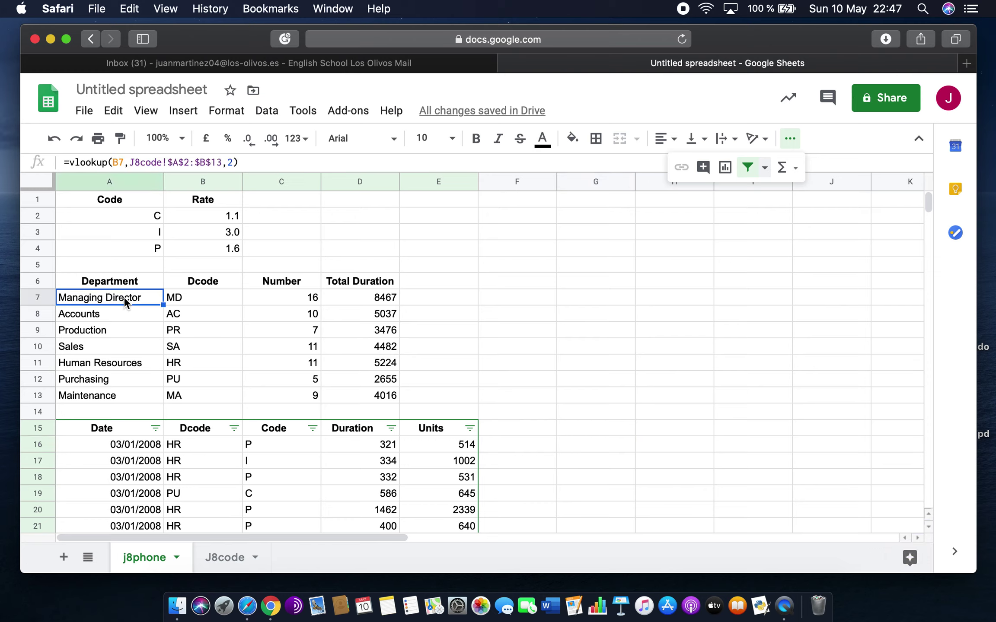
left_click_drag(123, 296, 123, 393)
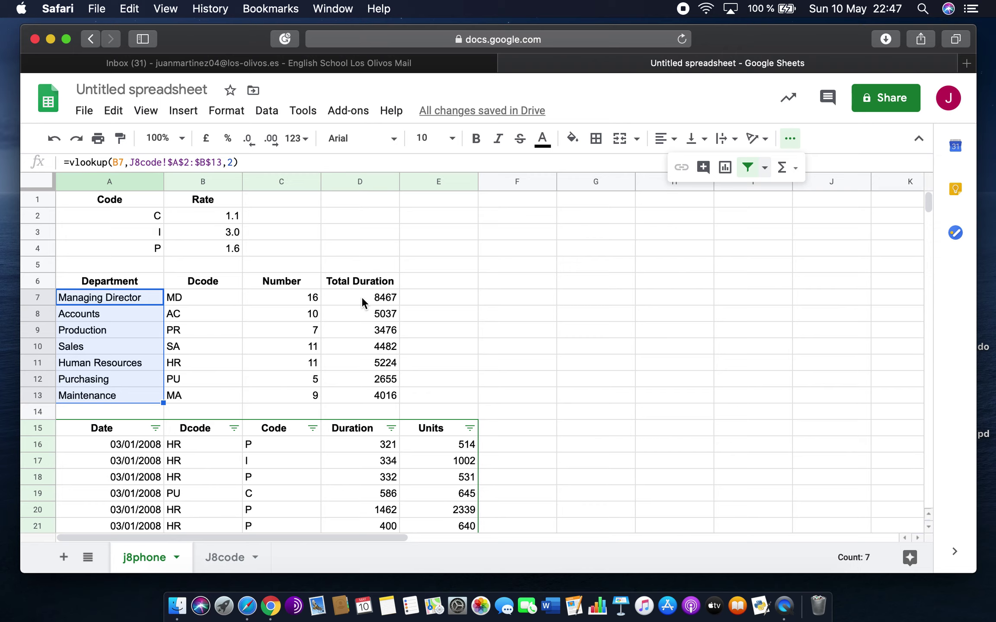
left_click_drag(106, 285, 111, 391)
left_click_drag(344, 281, 359, 393)
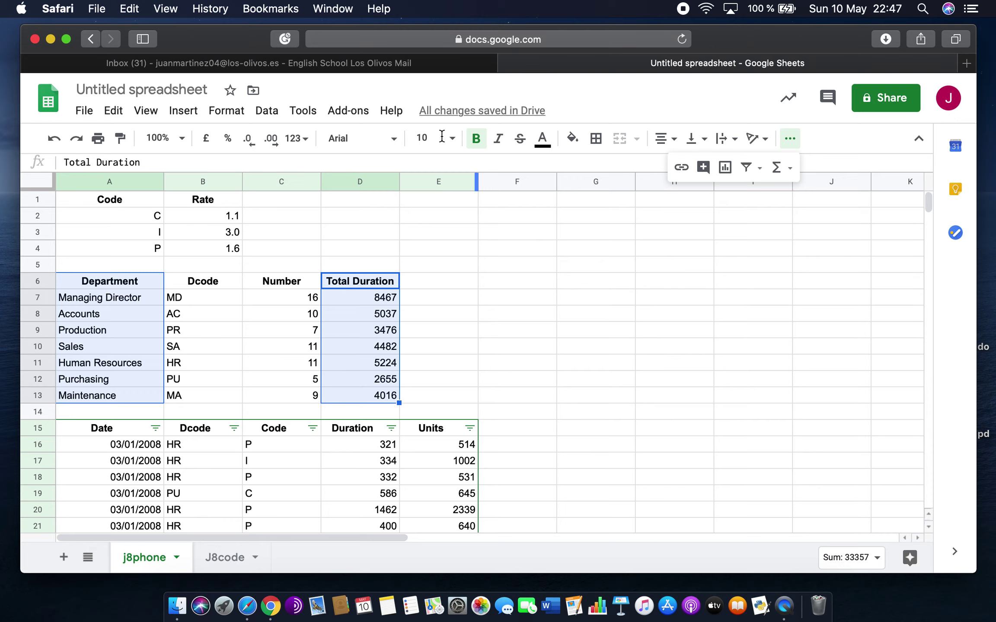
left_click(188, 113)
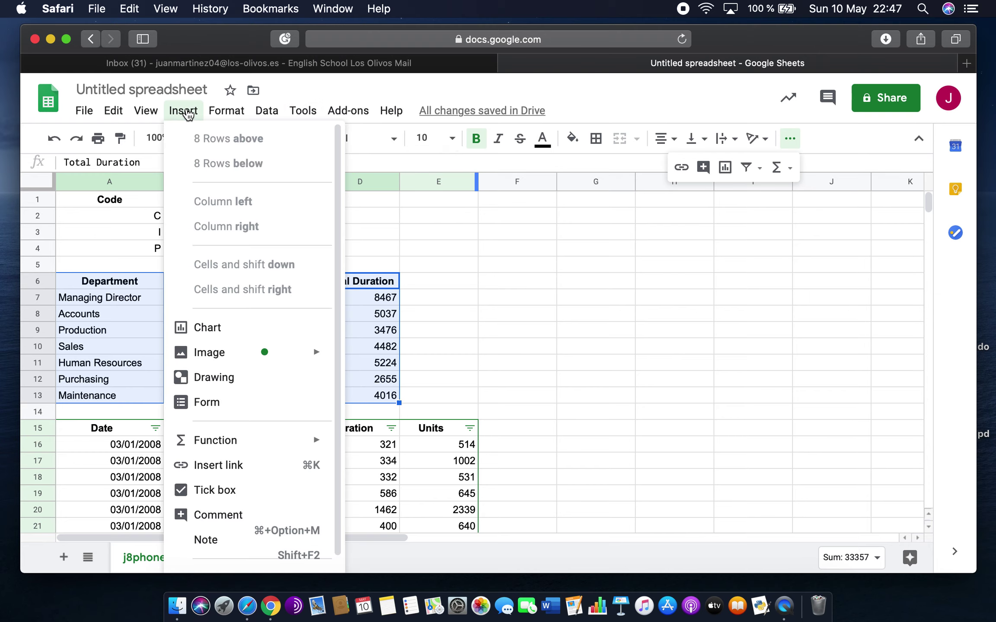
left_click(231, 336)
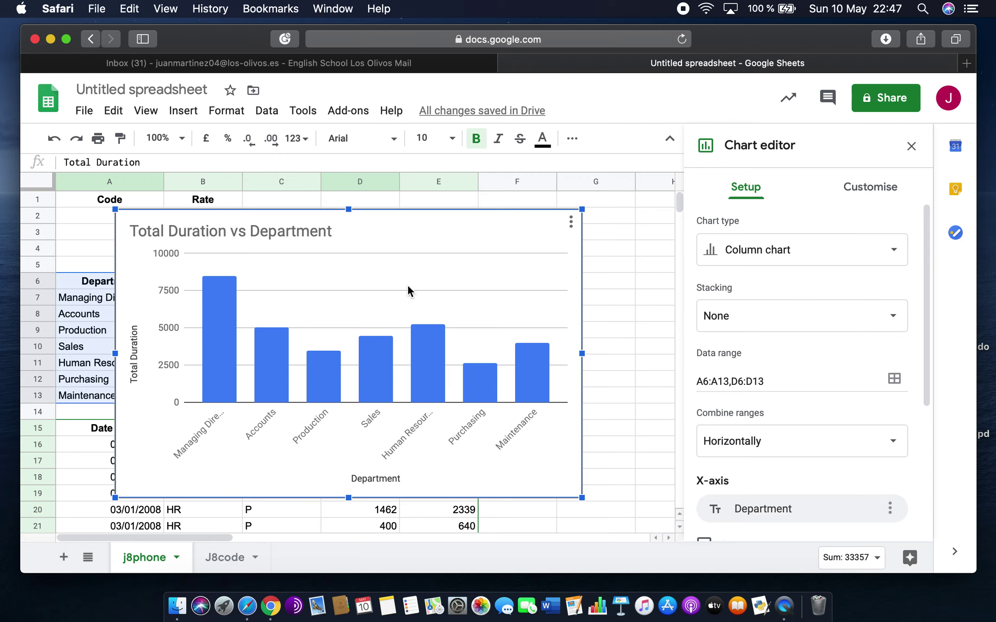
Step: Change the chart title to "Total Duration By Department" and deselect the chart
left_click(336, 233)
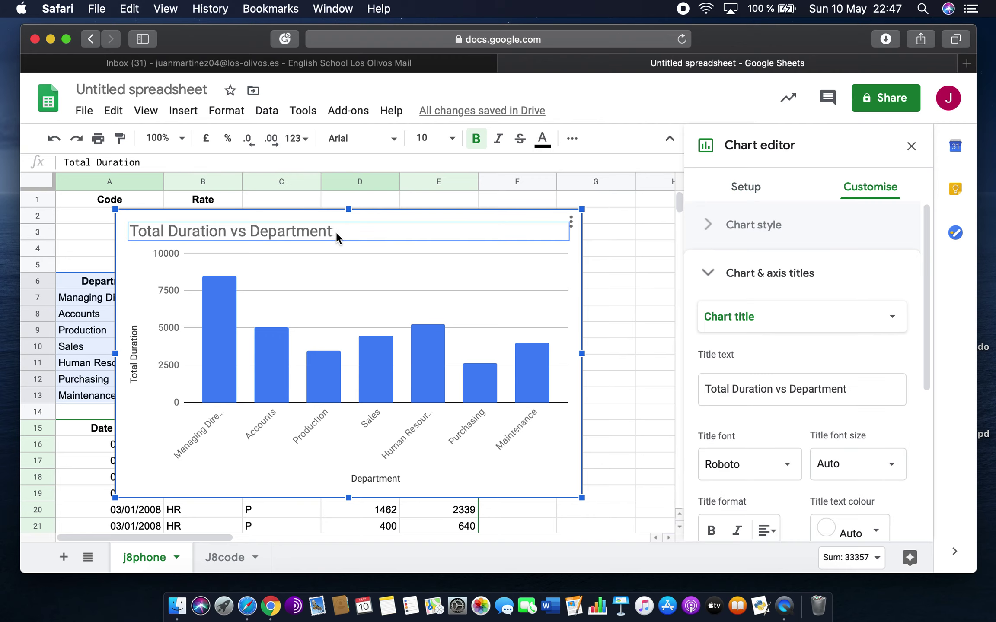
left_click(241, 230)
left_click(223, 230)
key("BackSpace")
key("BackSpace")
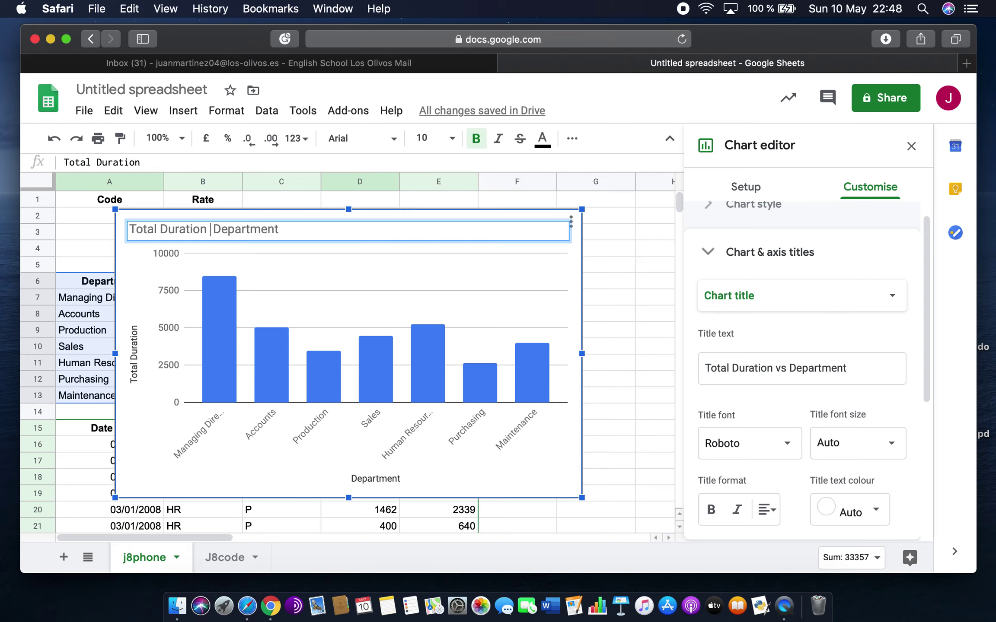
type("by")
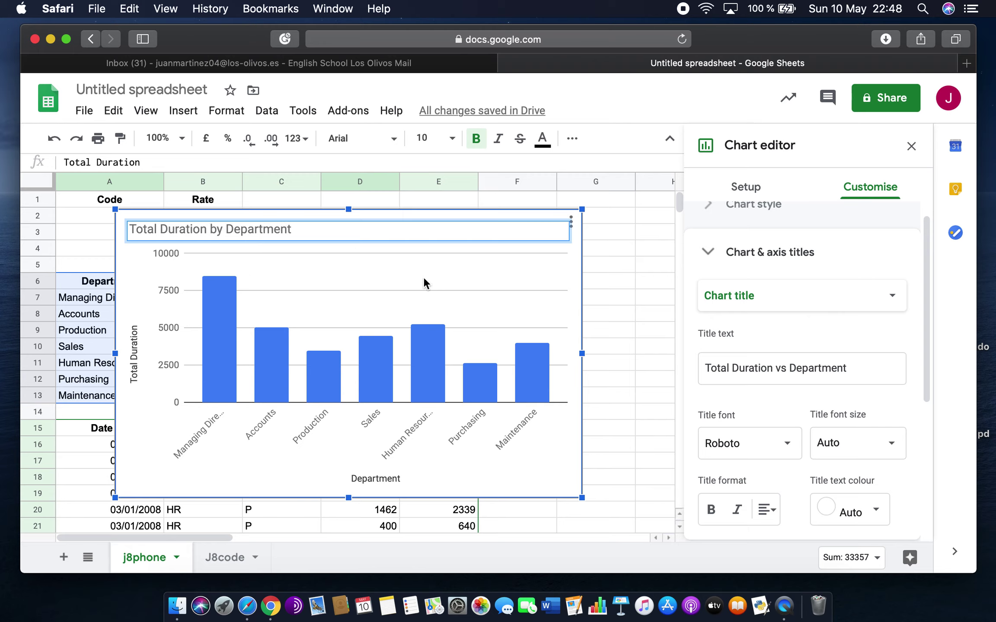
key("BackSpace")
type("B")
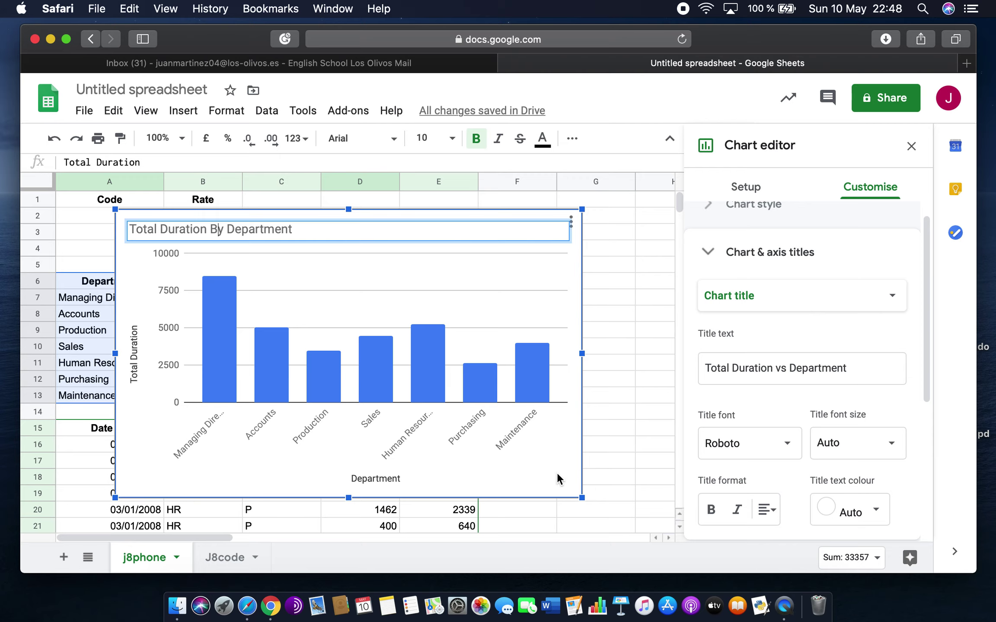
left_click(651, 449)
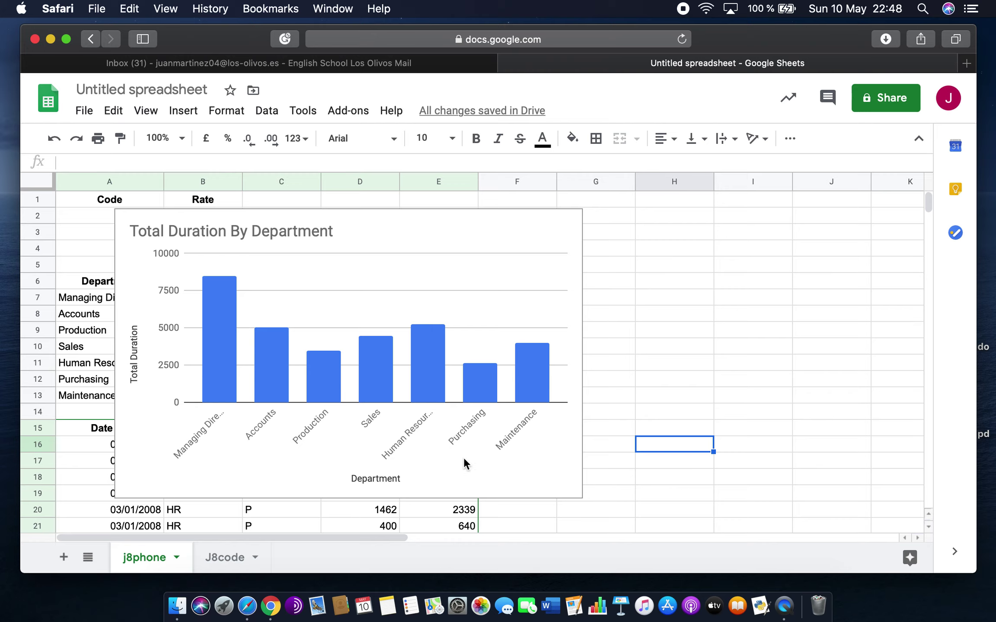
Step: Examine the chart's editing options, including those for the chart area and gridlines
right_click(553, 477)
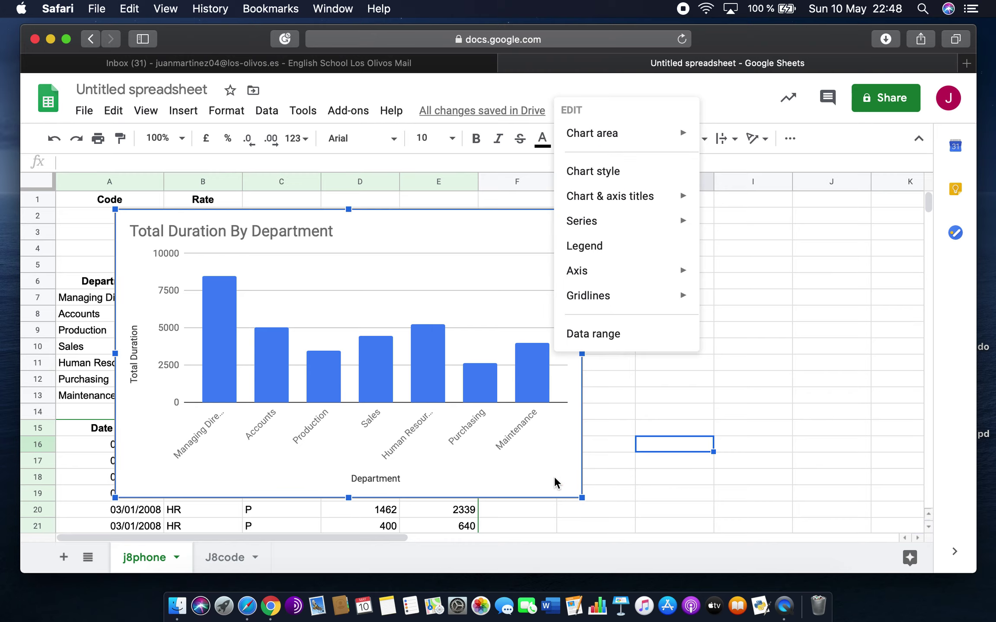
mouse_move(647, 146)
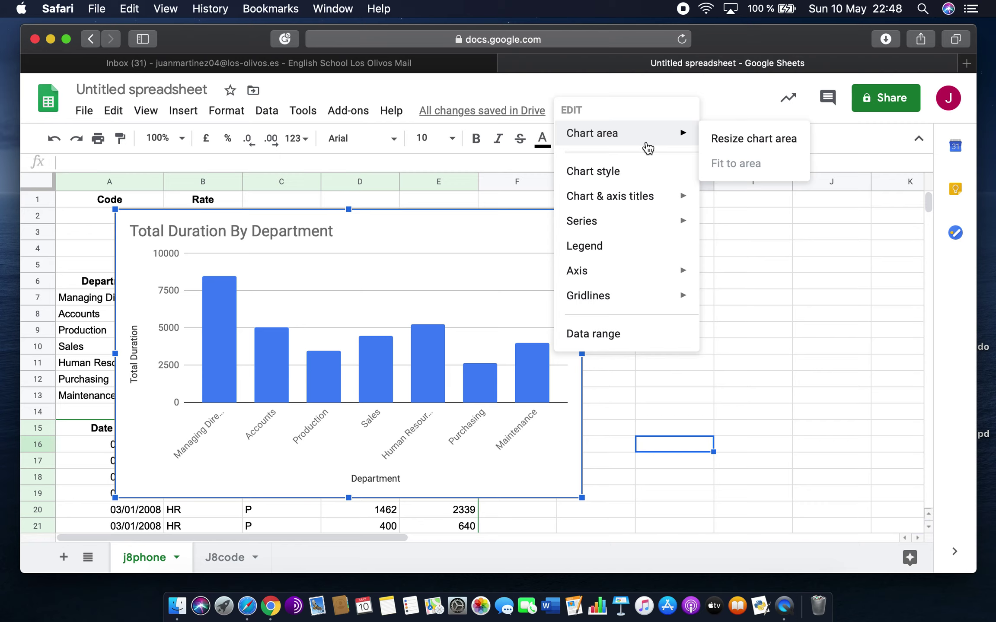
mouse_move(647, 292)
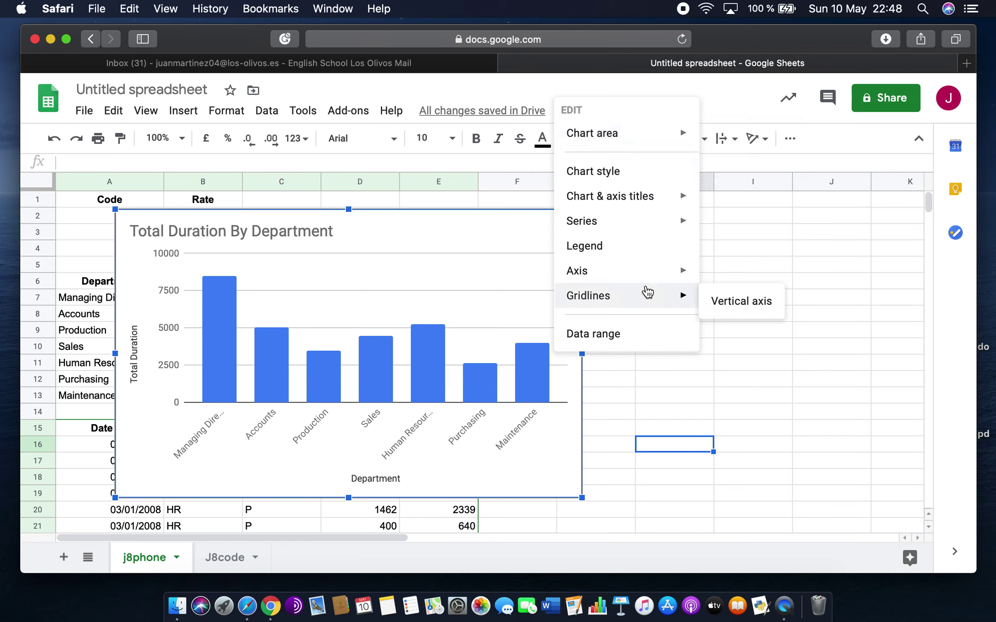
left_click(689, 418)
left_click(543, 225)
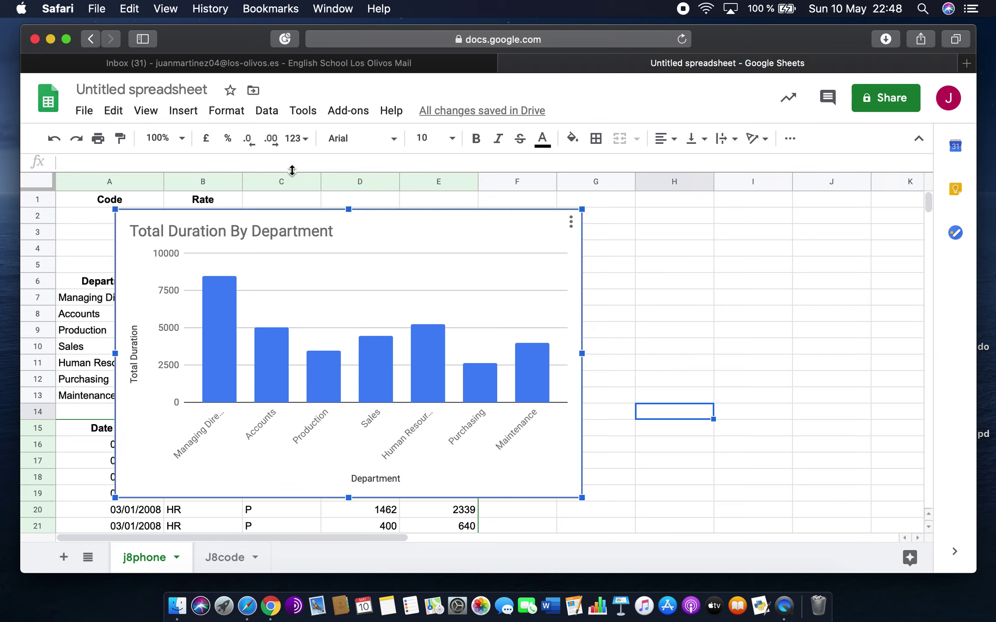
right_click(483, 234)
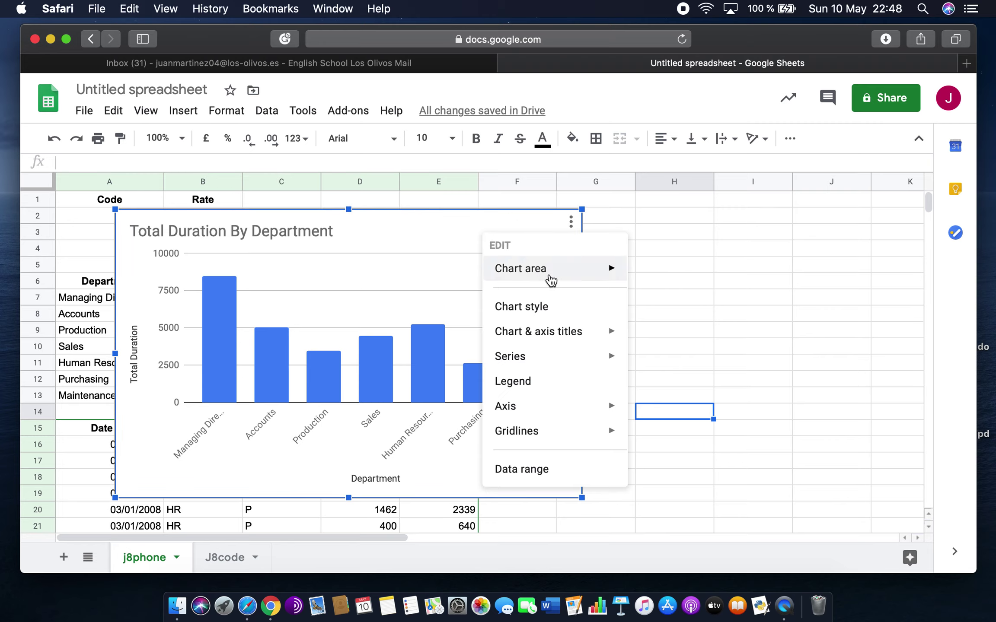
mouse_move(552, 275)
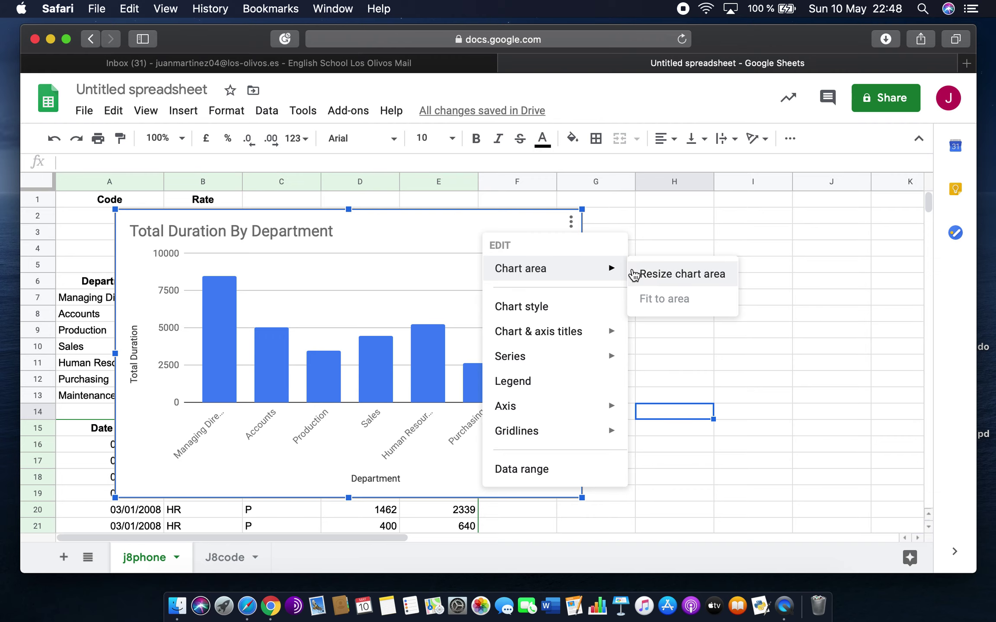
Step: Open the chart editor for the chart area and review the setup, series and chart style settings
left_click(646, 276)
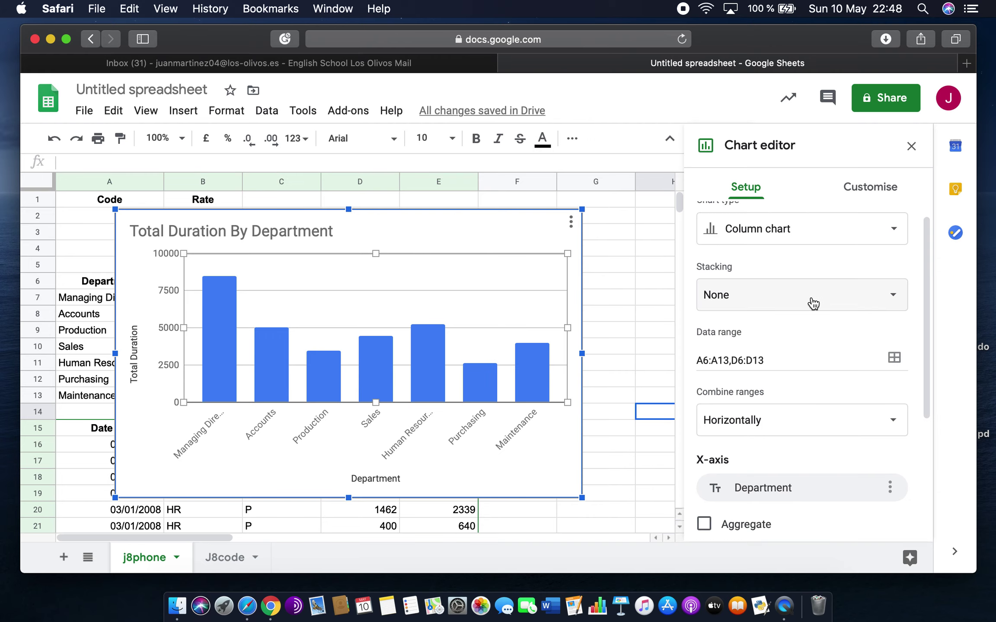
left_click(835, 355)
scroll(793, 292, "down", 2)
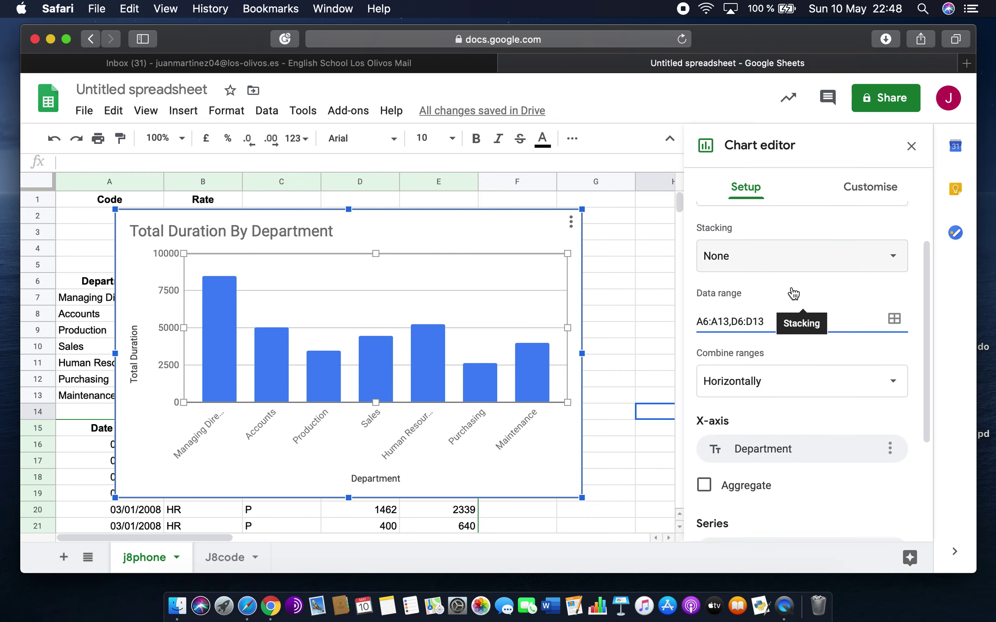
scroll(792, 292, "up", 3)
scroll(818, 403, "down", 5)
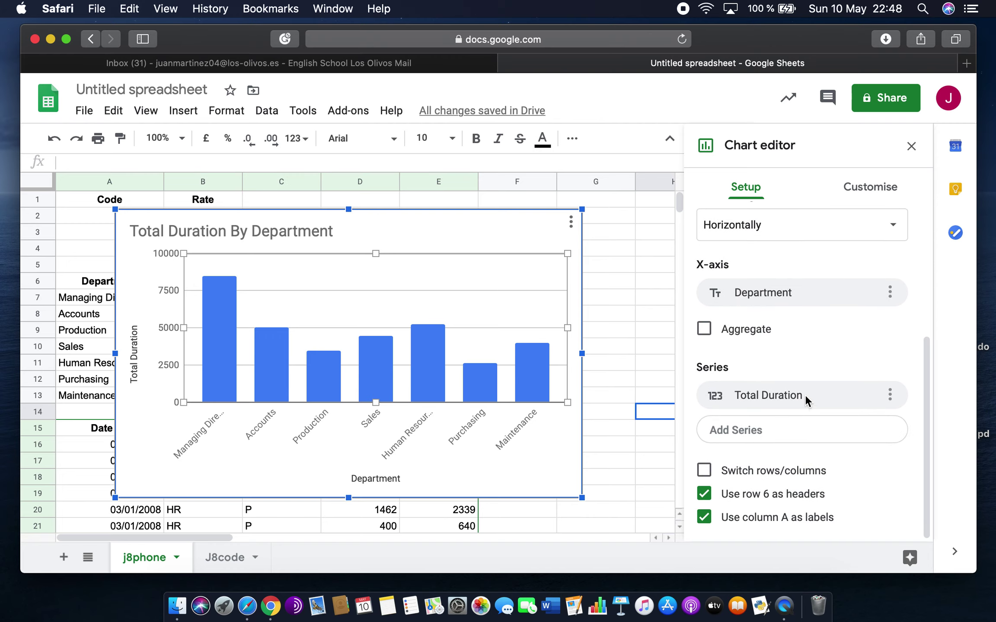
scroll(817, 368, "up", 5)
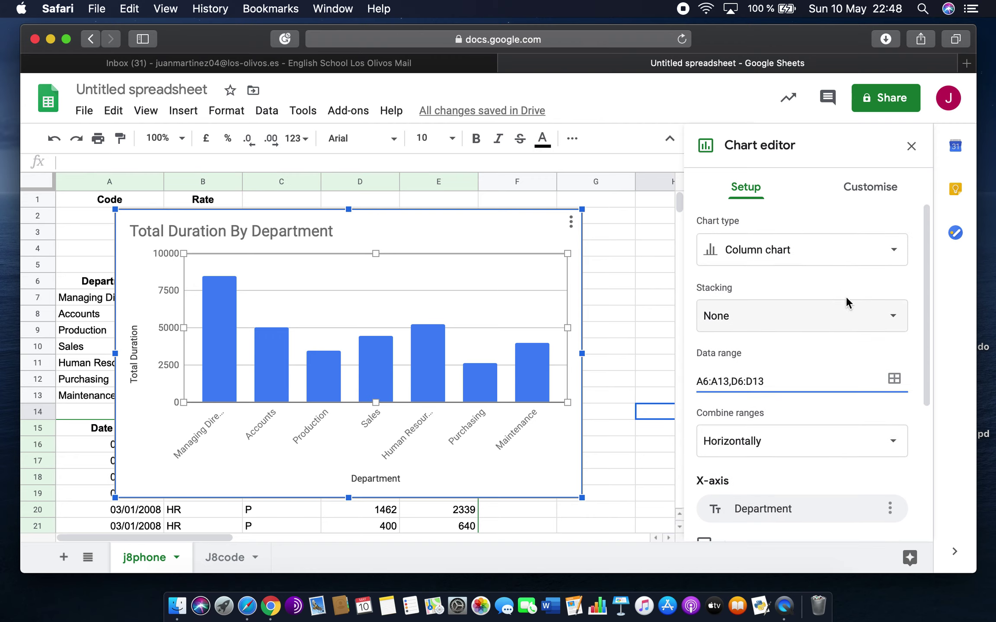
left_click(874, 320)
left_click(876, 317)
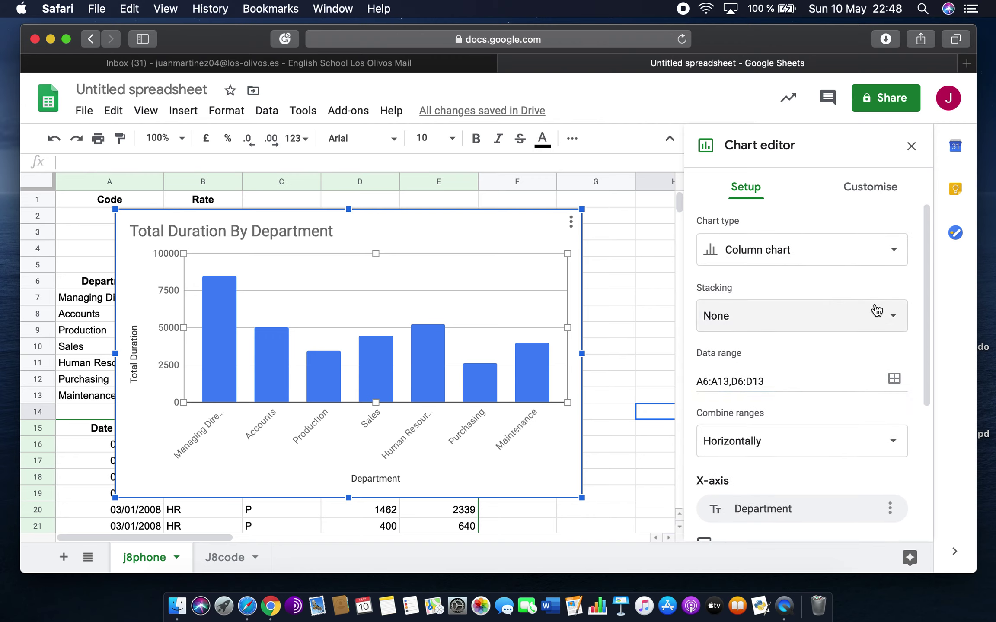
left_click(851, 190)
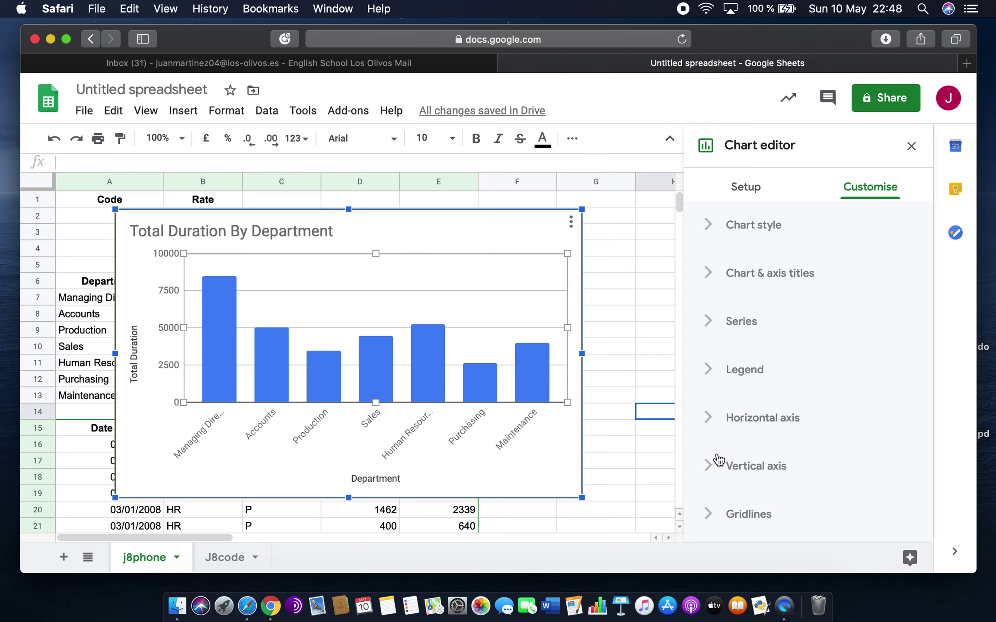
left_click(715, 228)
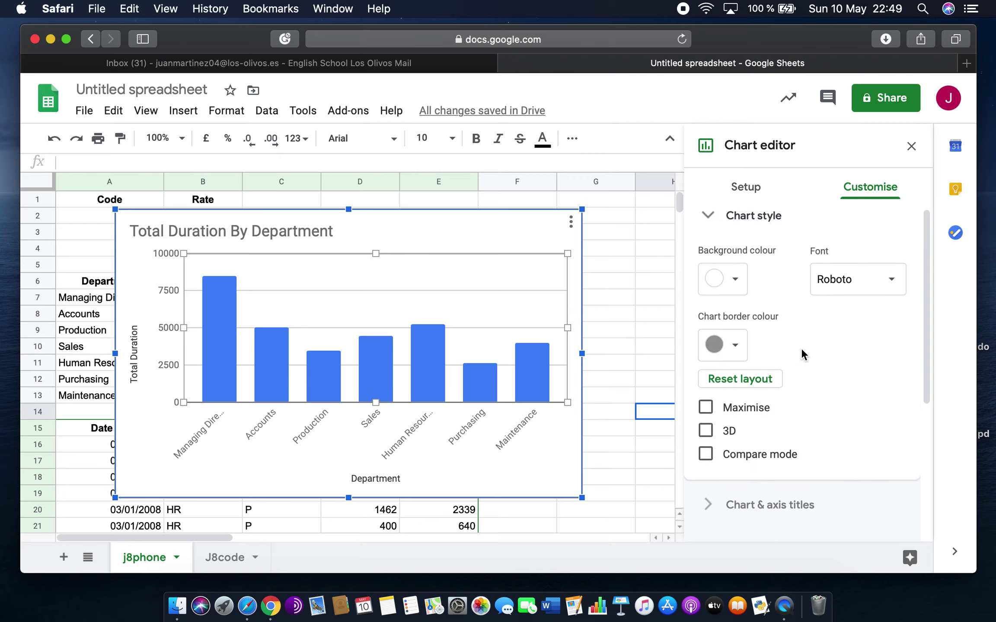
left_click(711, 226)
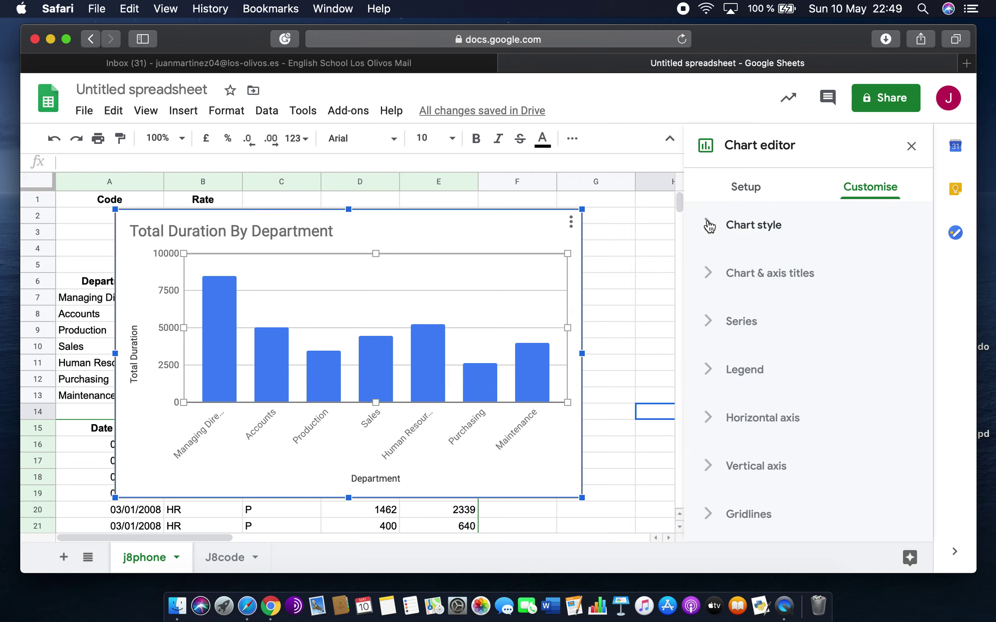
Step: Move the Total Duration By Department chart to its own sheet
left_click(571, 222)
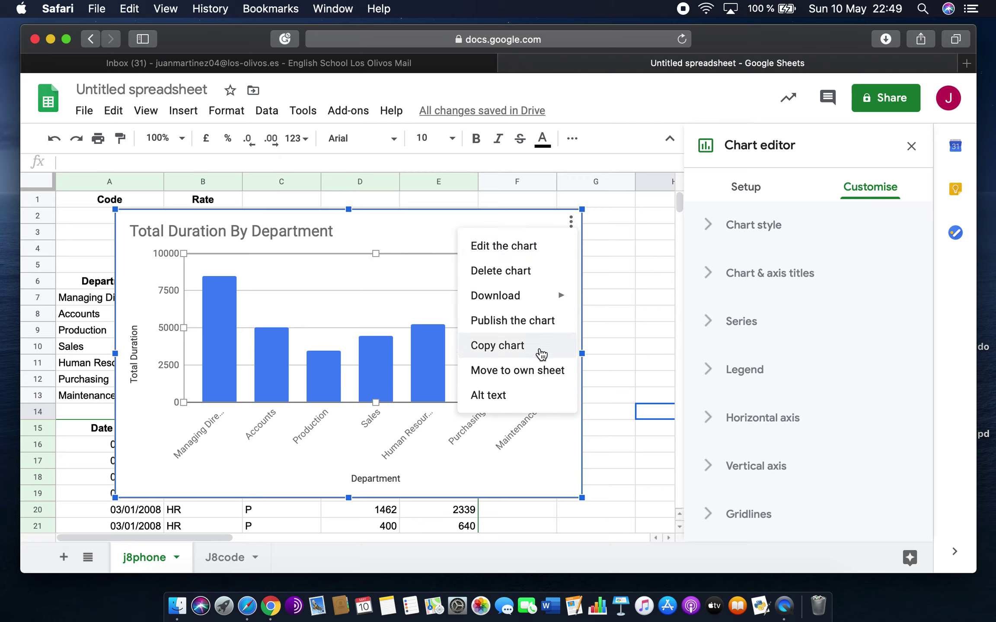
left_click(540, 380)
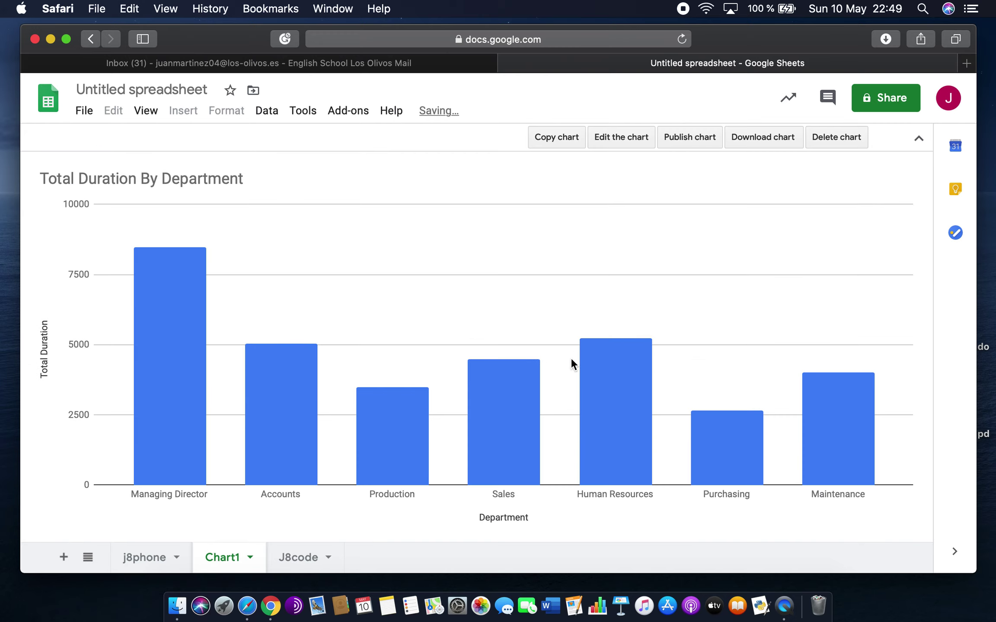
Step: Move the Chart1 sheet after the J8code sheet and download its chart as a PDF document
left_click_drag(219, 566, 384, 559)
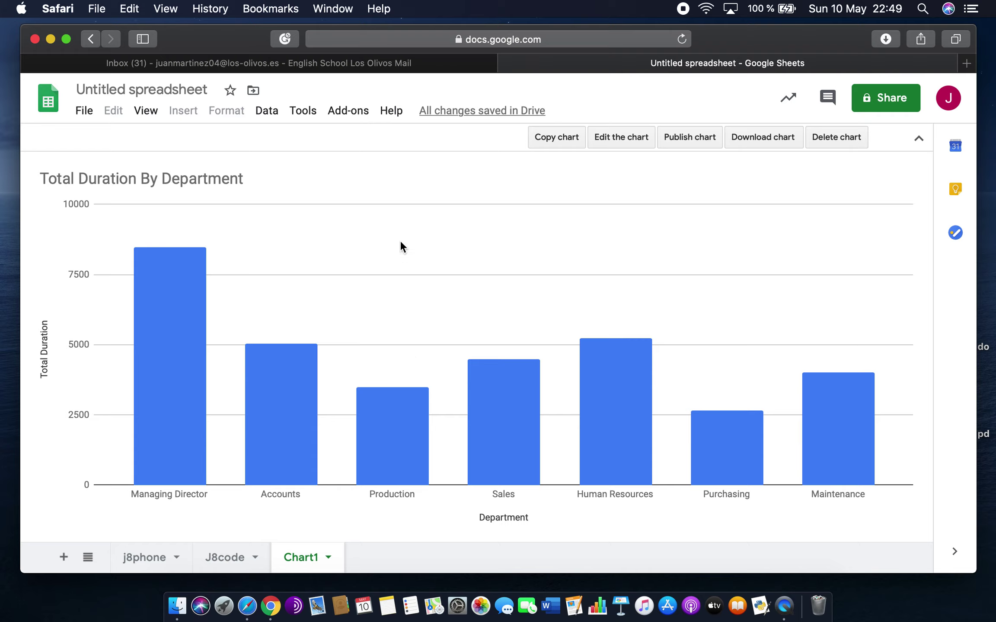
left_click(775, 141)
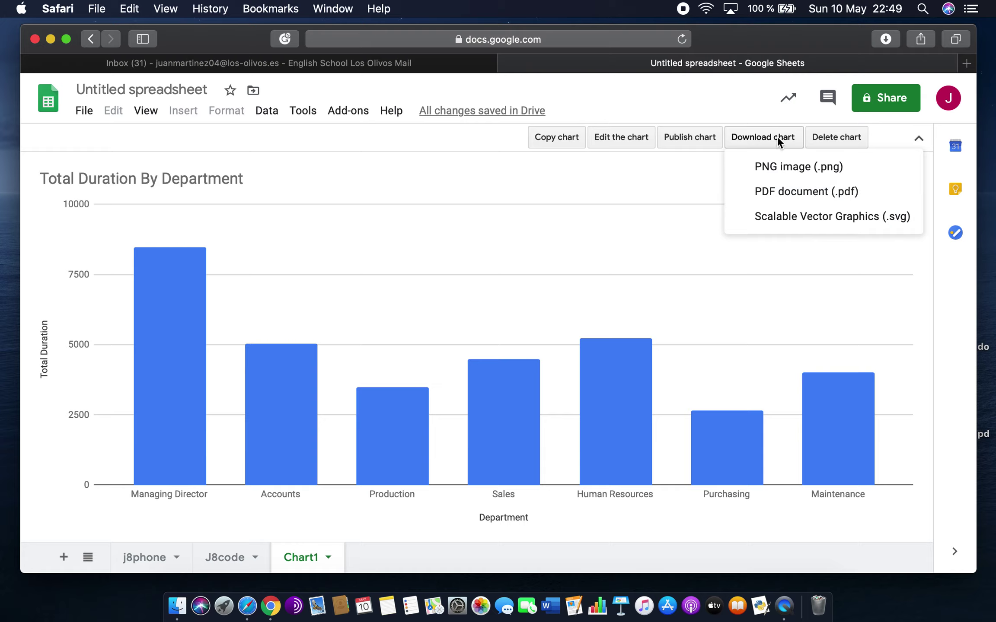
left_click(784, 193)
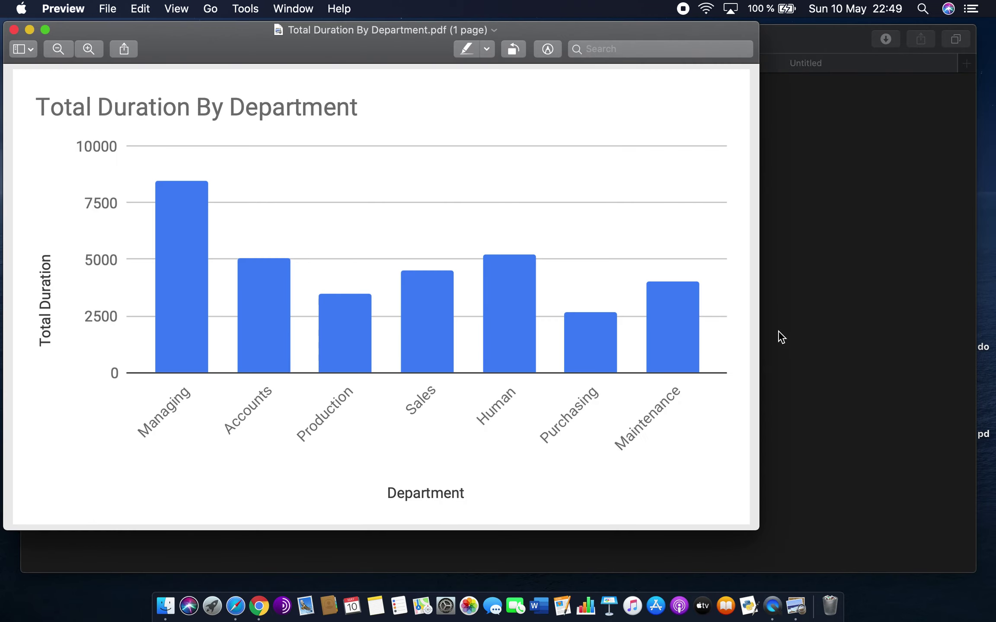
Step: View the downloaded Total Duration By Department PDF in Preview, and close it along with the blank browser tab
left_click_drag(379, 50, 470, 95)
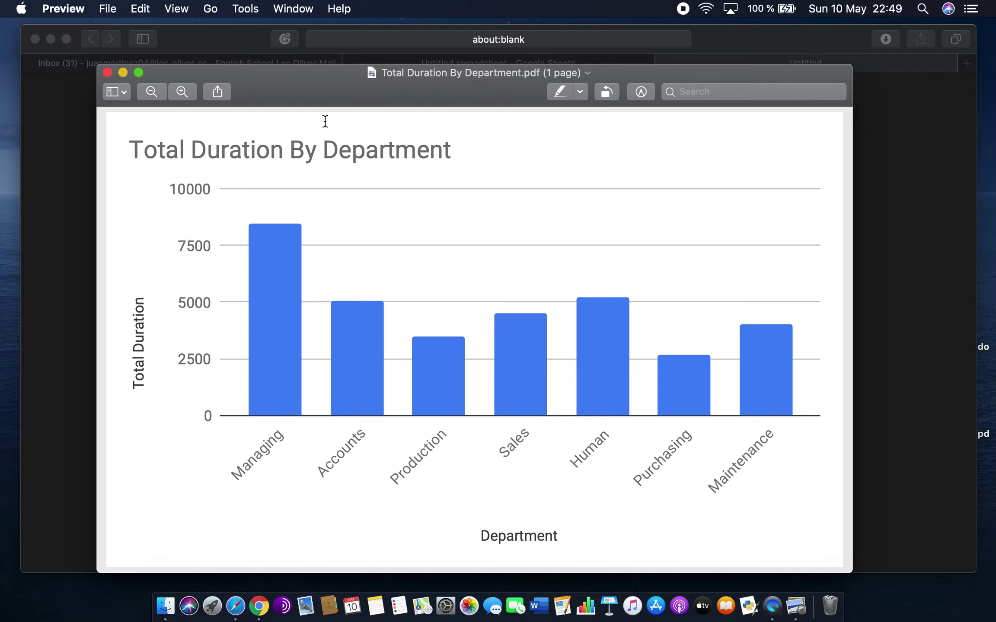
left_click(108, 73)
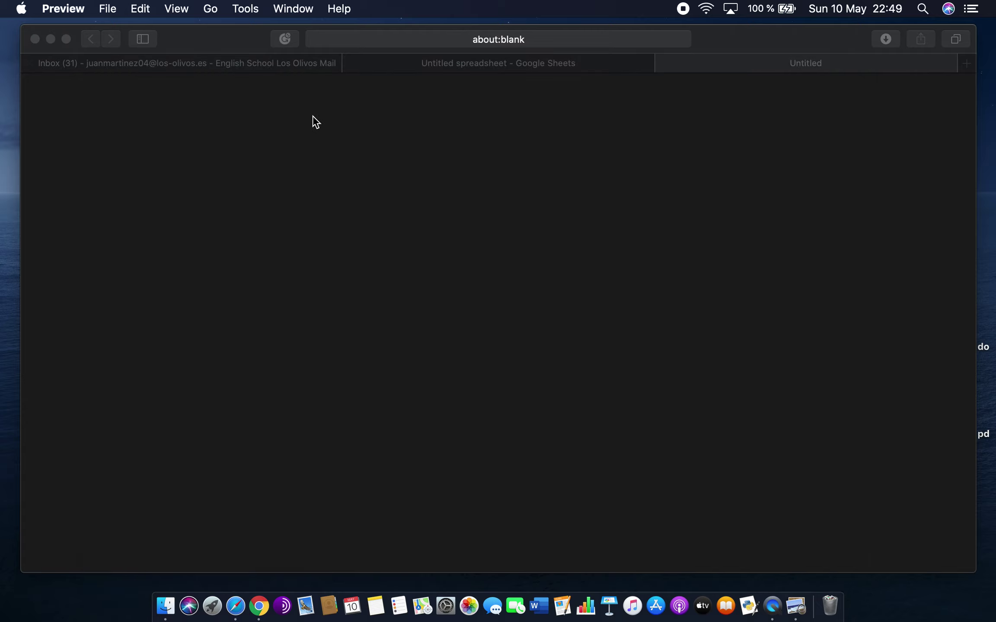
left_click(665, 63)
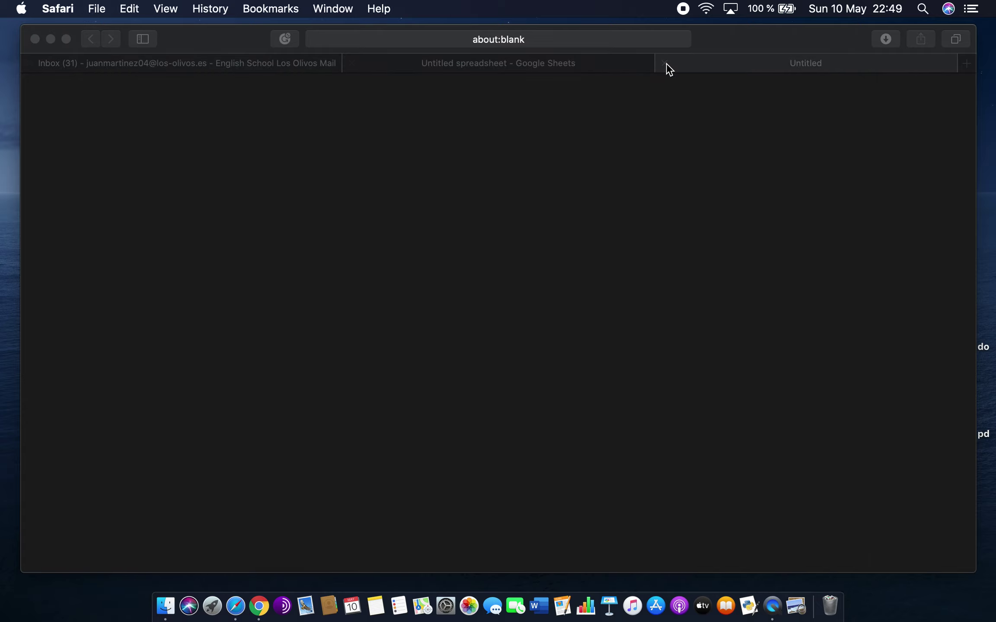
left_click(665, 63)
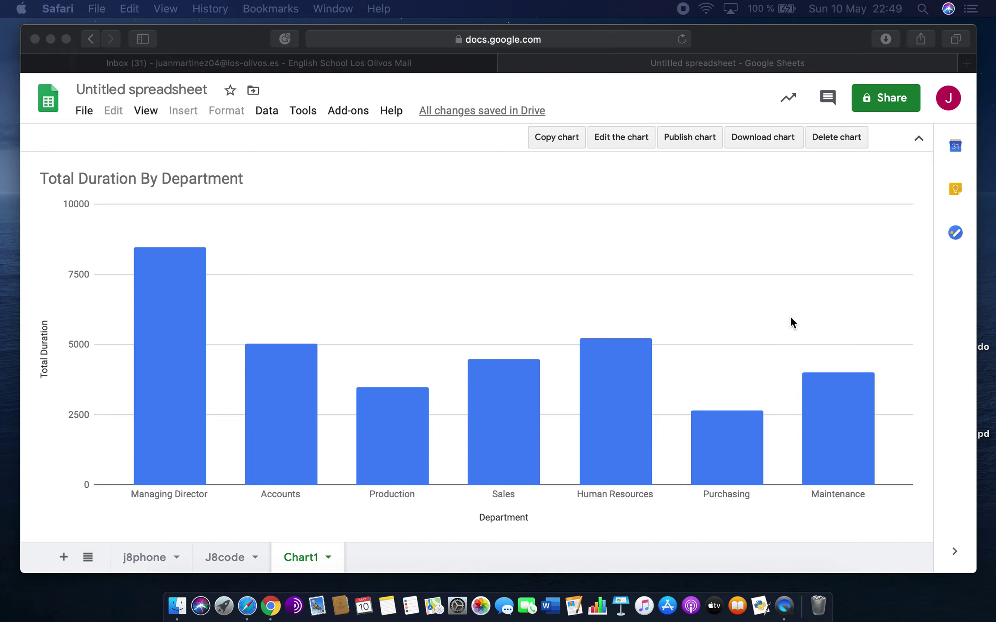
Step: Review the j8phone and J8code sheets and return to the Chart1 sheet
left_click(156, 557)
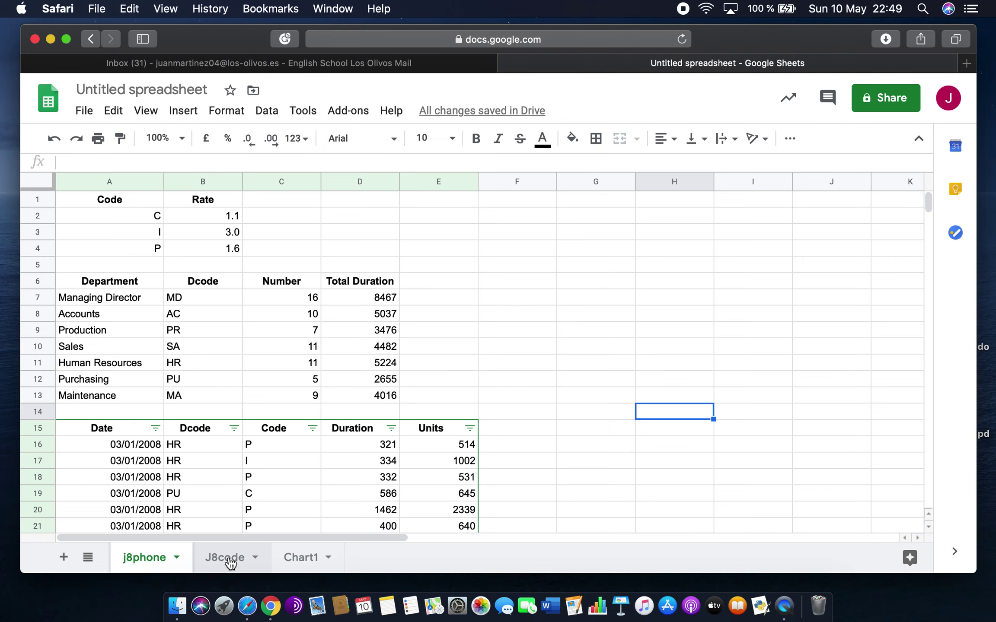
left_click(224, 559)
left_click(147, 562)
left_click(222, 558)
left_click(301, 557)
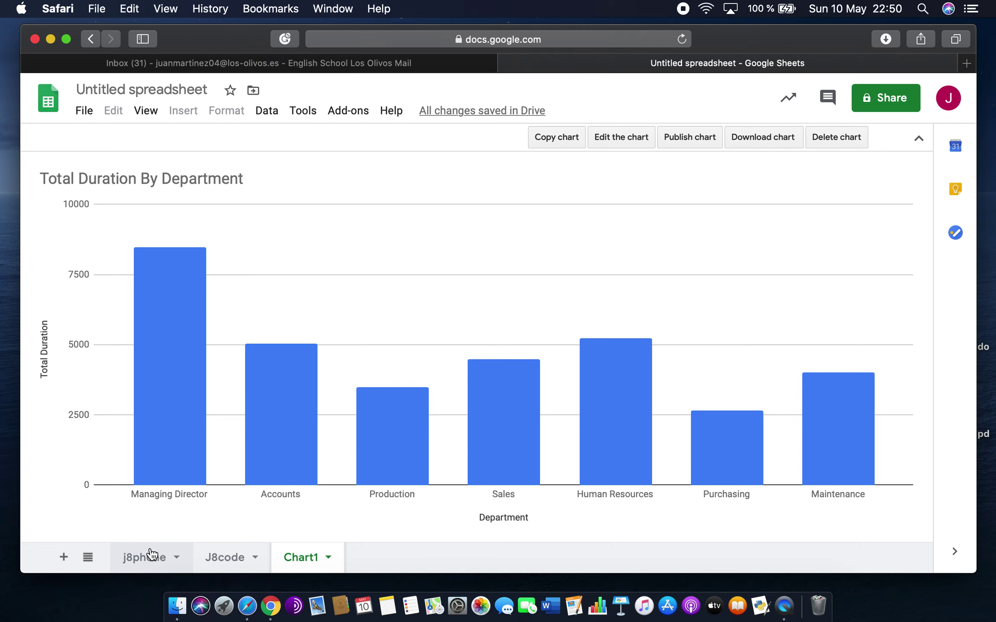